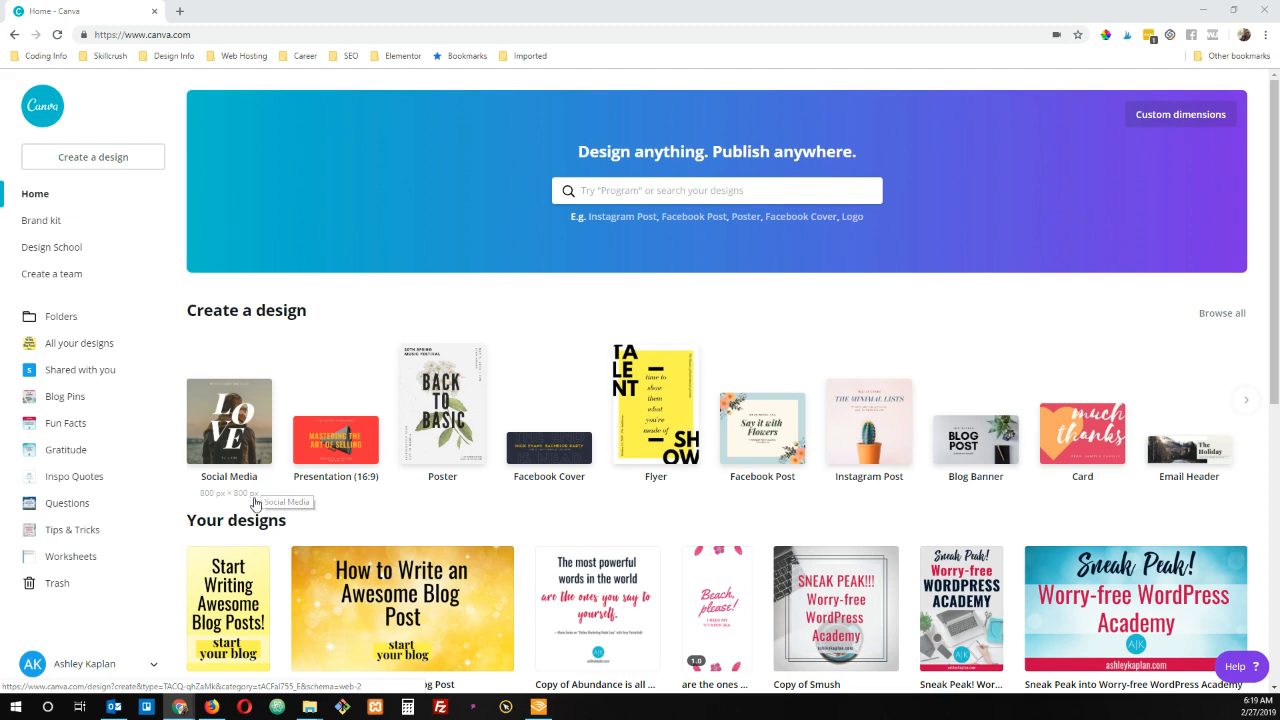
# Switch to Firefox to view Canva's sign-up page and its address, and return to the logged-in Chrome window.
pyautogui.click(214, 708)
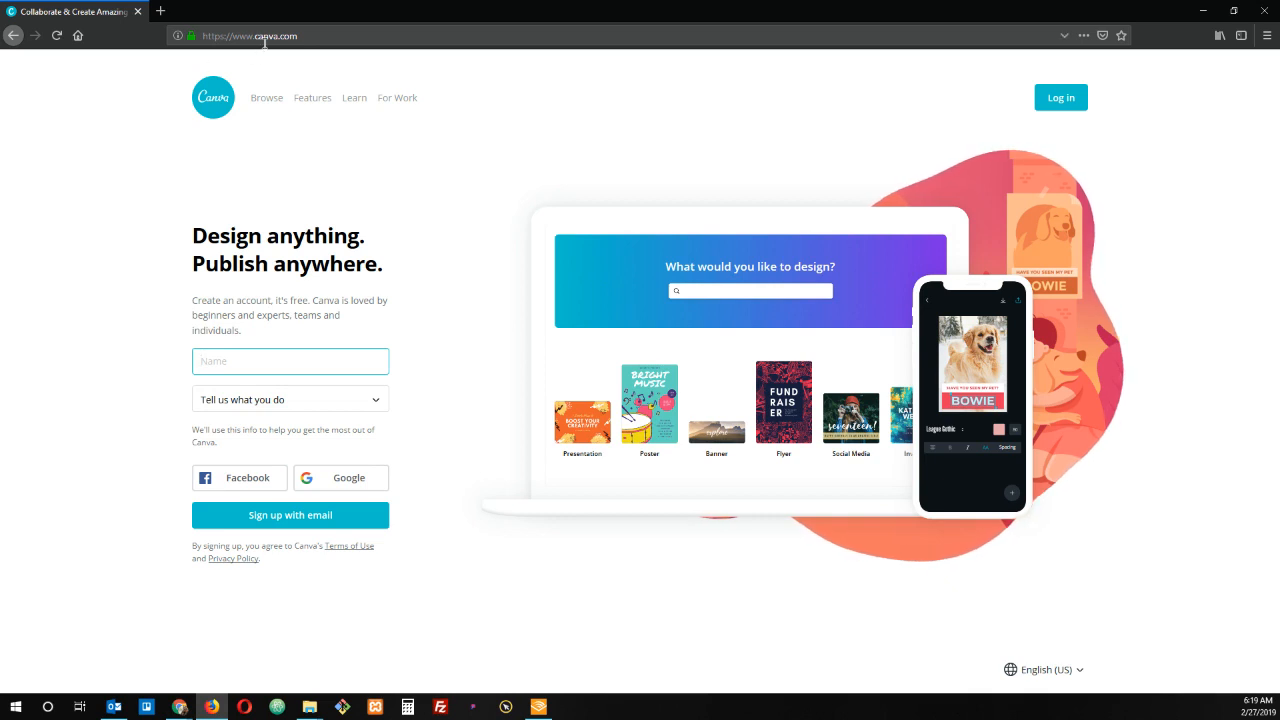
pyautogui.click(316, 34)
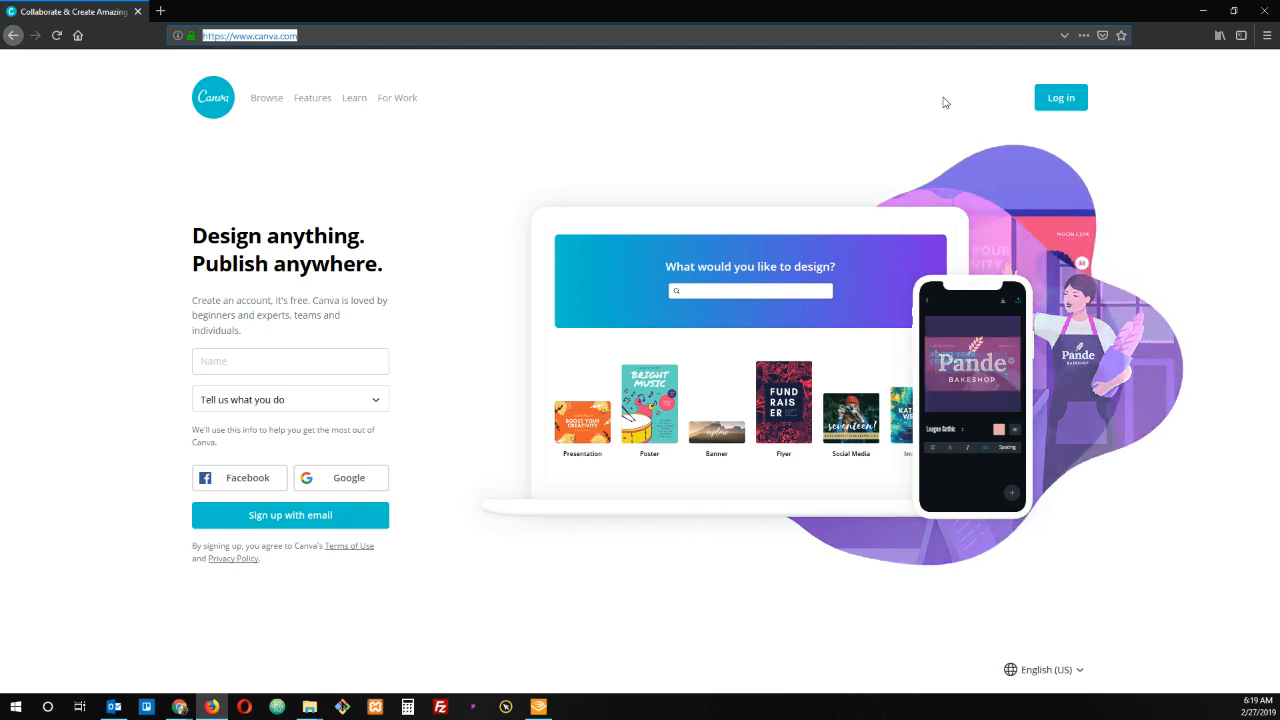
pyautogui.click(1265, 15)
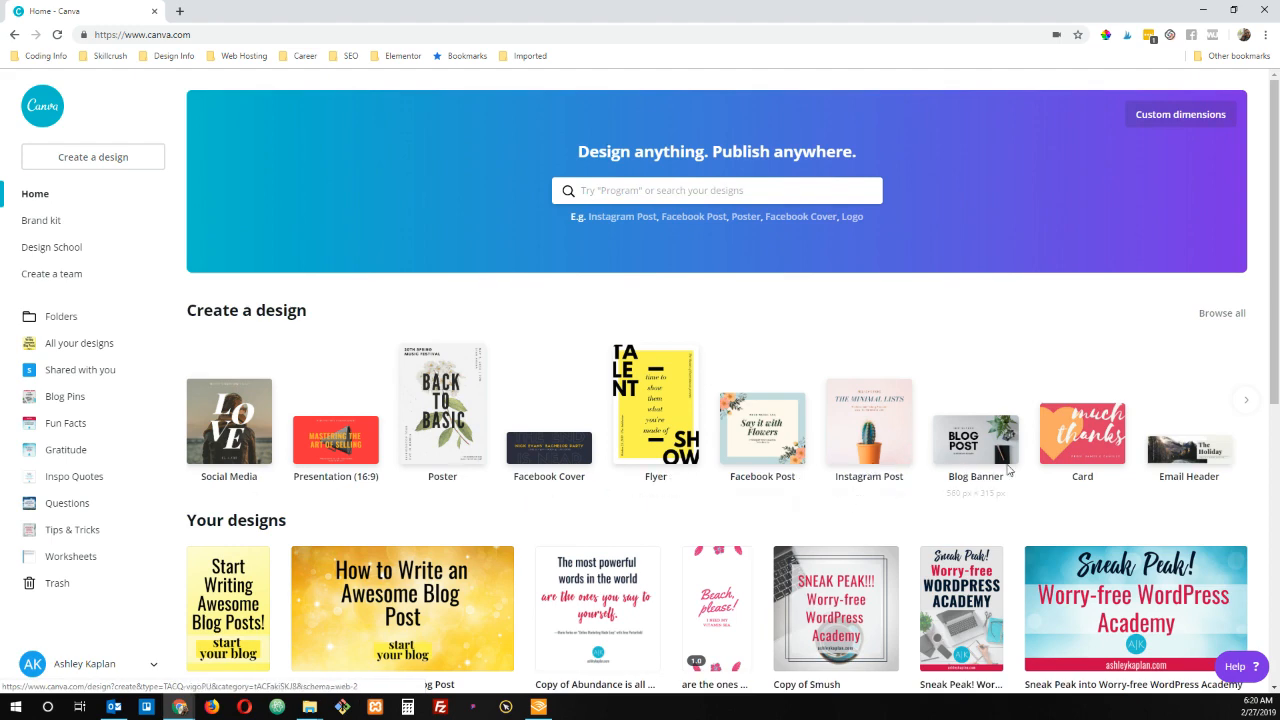
# Browse the available design types and create a new Instagram Post design.
pyautogui.click(1246, 400)
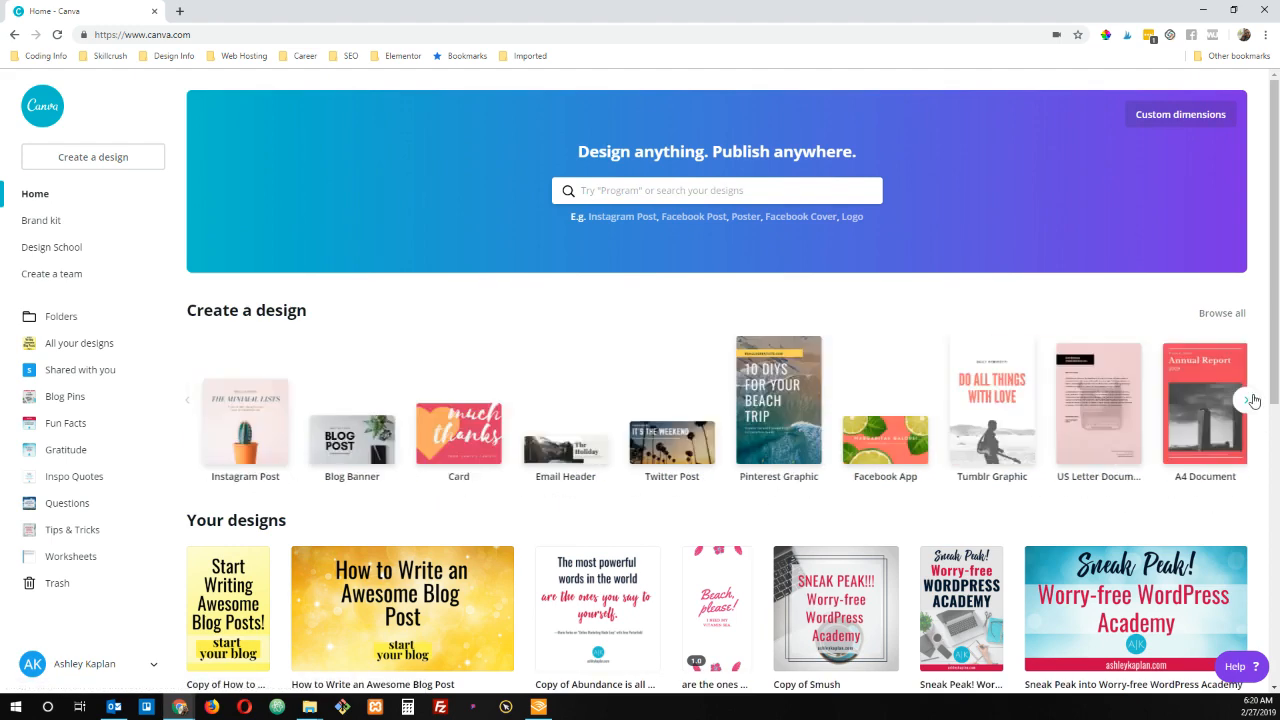
pyautogui.click(1246, 400)
pyautogui.click(1251, 400)
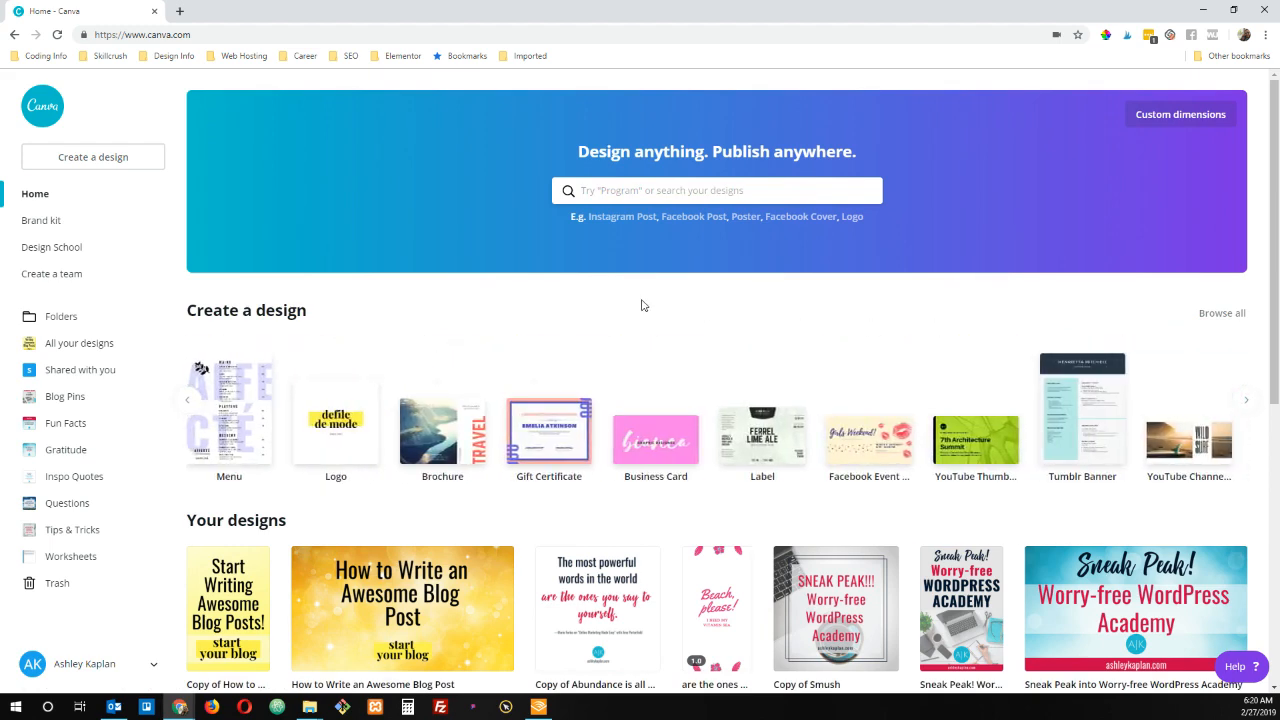
pyautogui.click(192, 403)
pyautogui.click(193, 404)
pyautogui.click(193, 404)
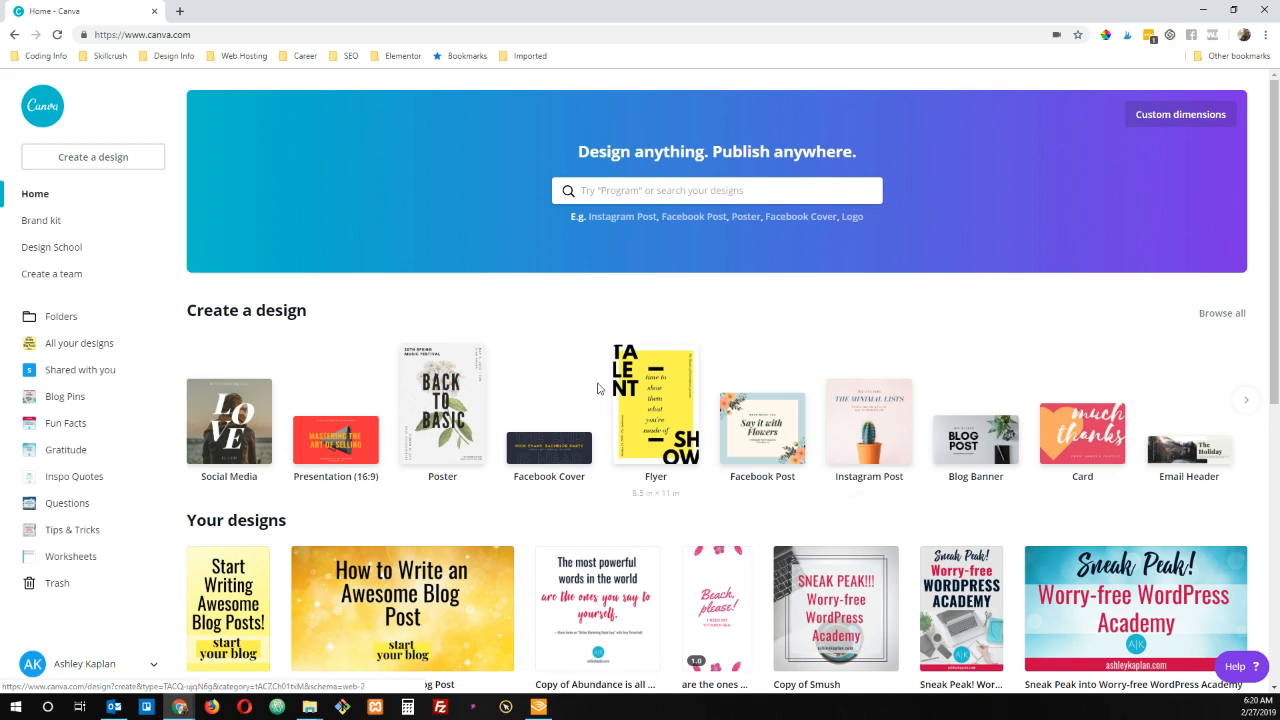
pyautogui.click(865, 406)
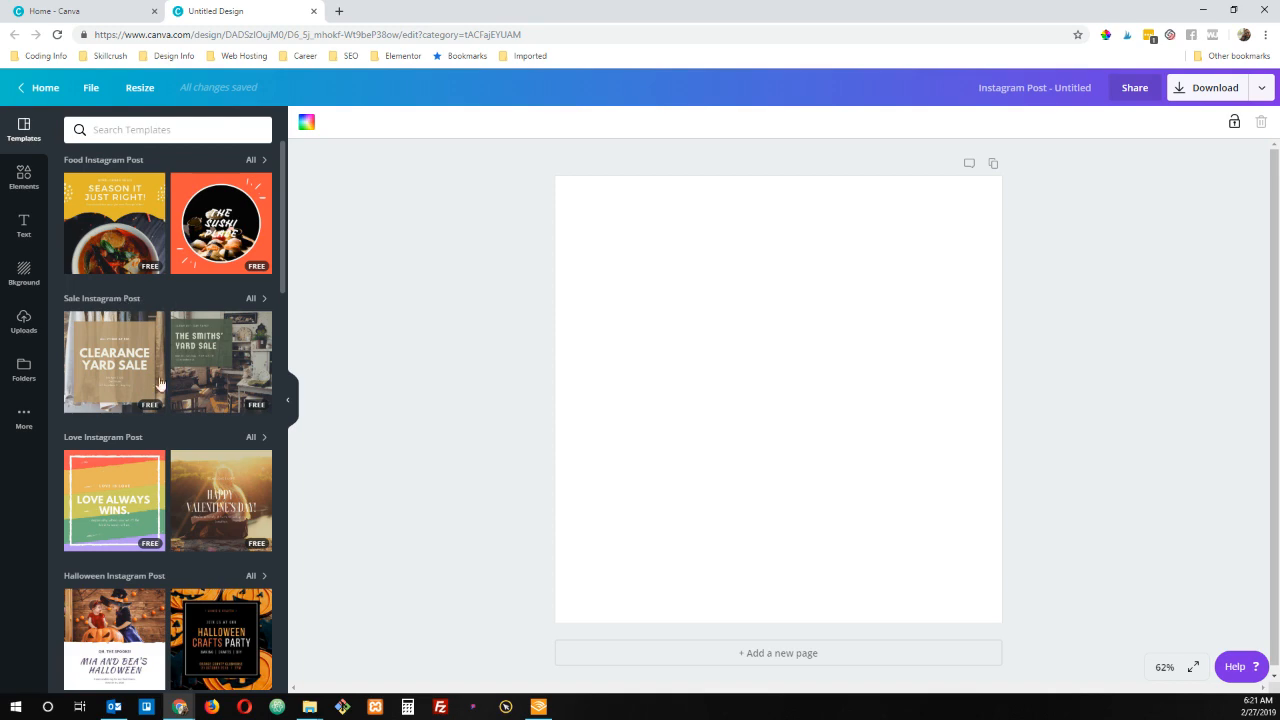
# Look through the categories of Instagram Post templates.
pyautogui.scroll(-2, 153, 543)
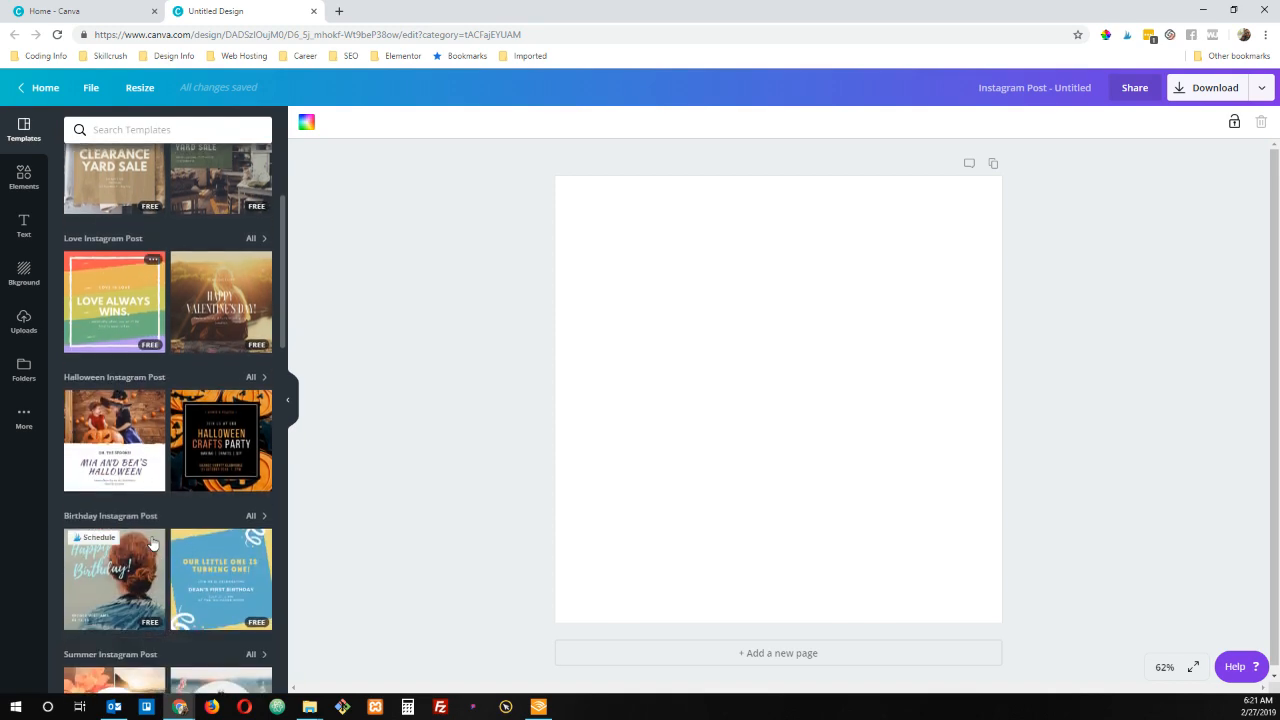
pyautogui.scroll(-2, 153, 543)
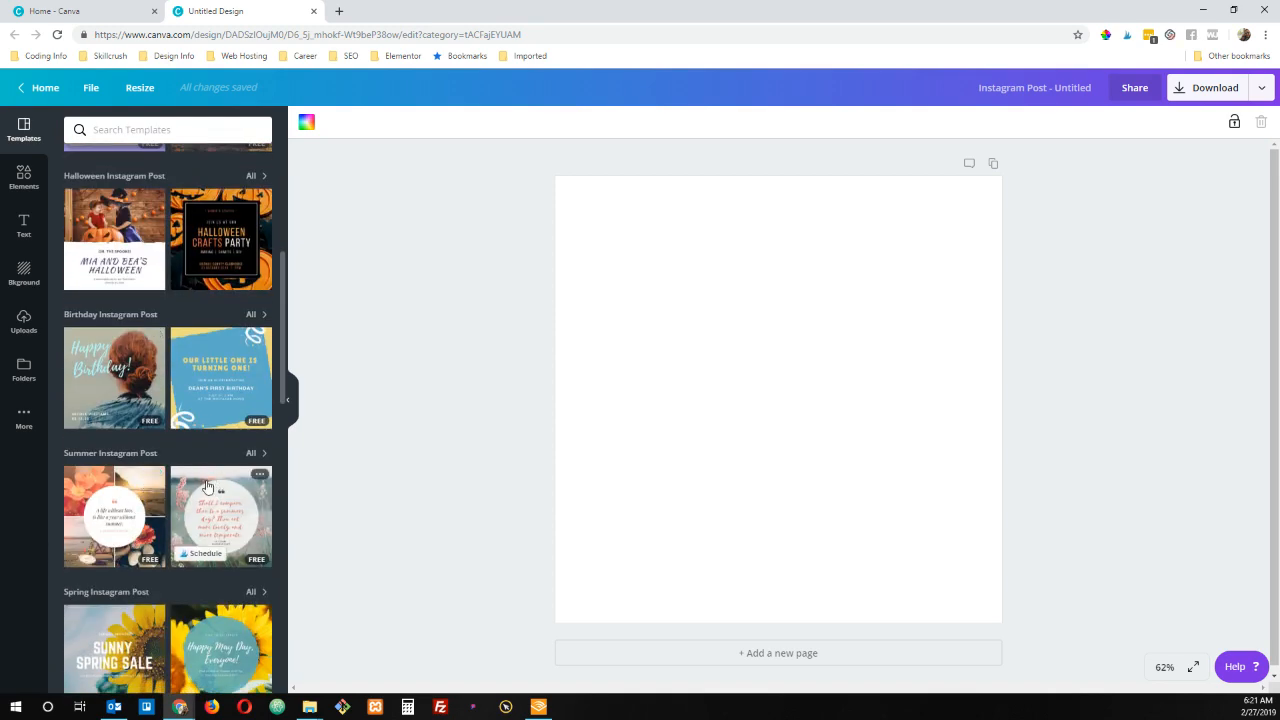
pyautogui.scroll(-2, 171, 529)
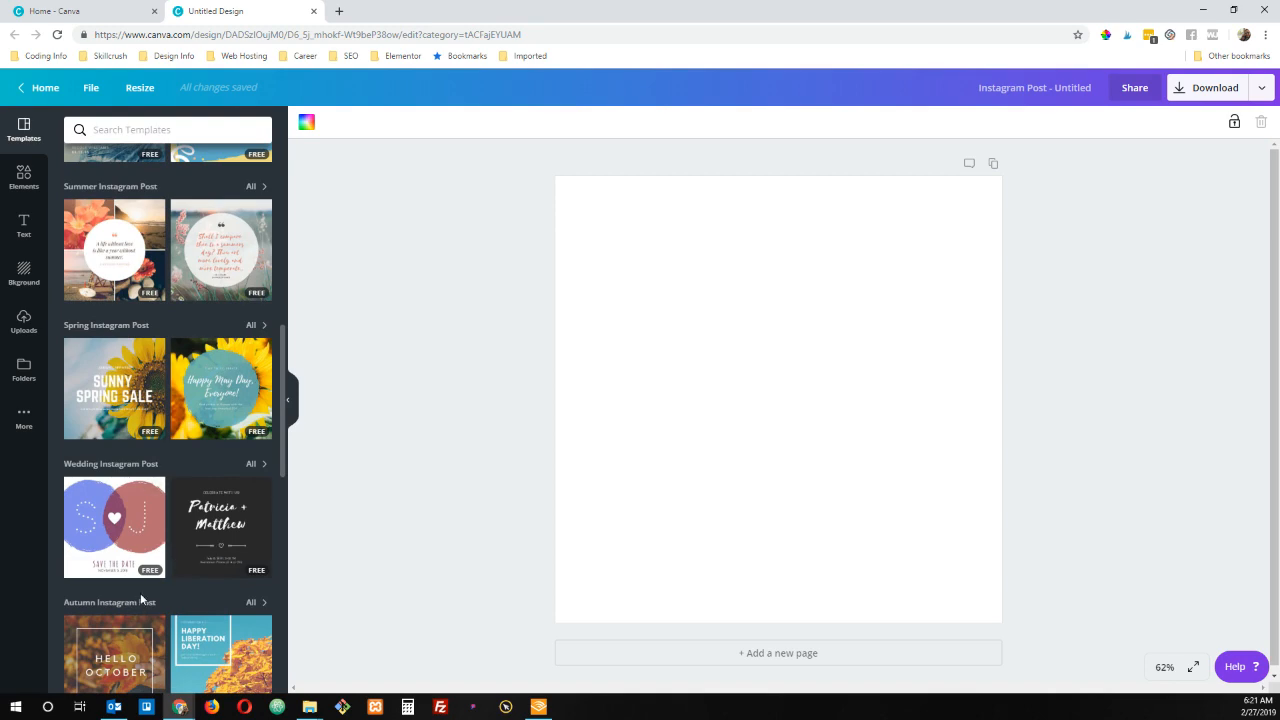
pyautogui.scroll(-3, 141, 595)
pyautogui.scroll(-2, 159, 472)
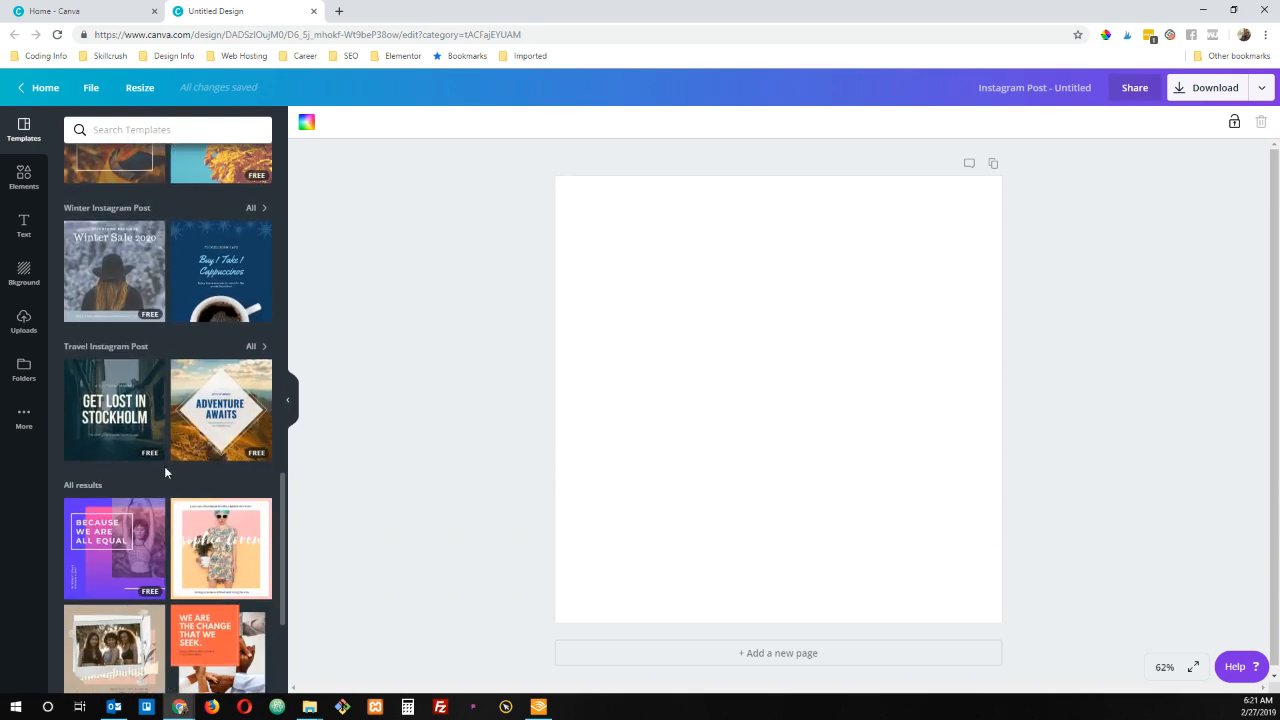
pyautogui.scroll(6, 135, 519)
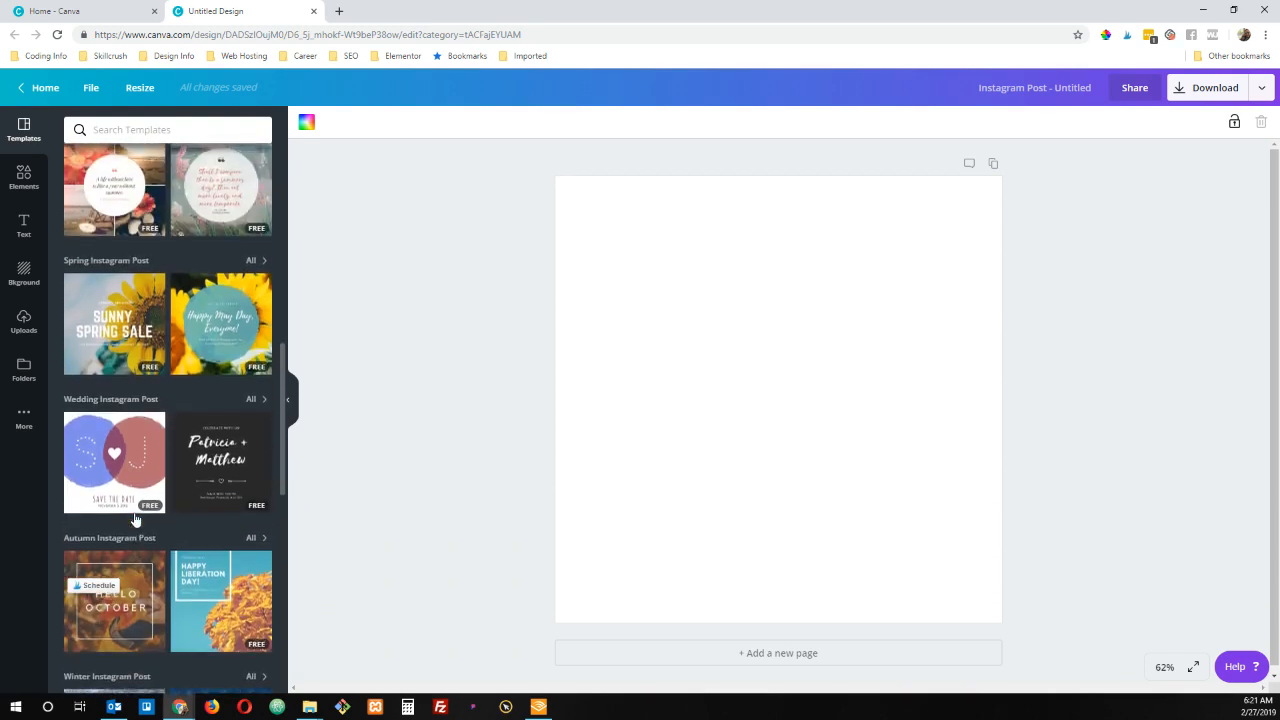
pyautogui.scroll(2, 200, 330)
# Search the templates for "blogging" and apply the free Blogging Workshop template to the page.
pyautogui.click(167, 140)
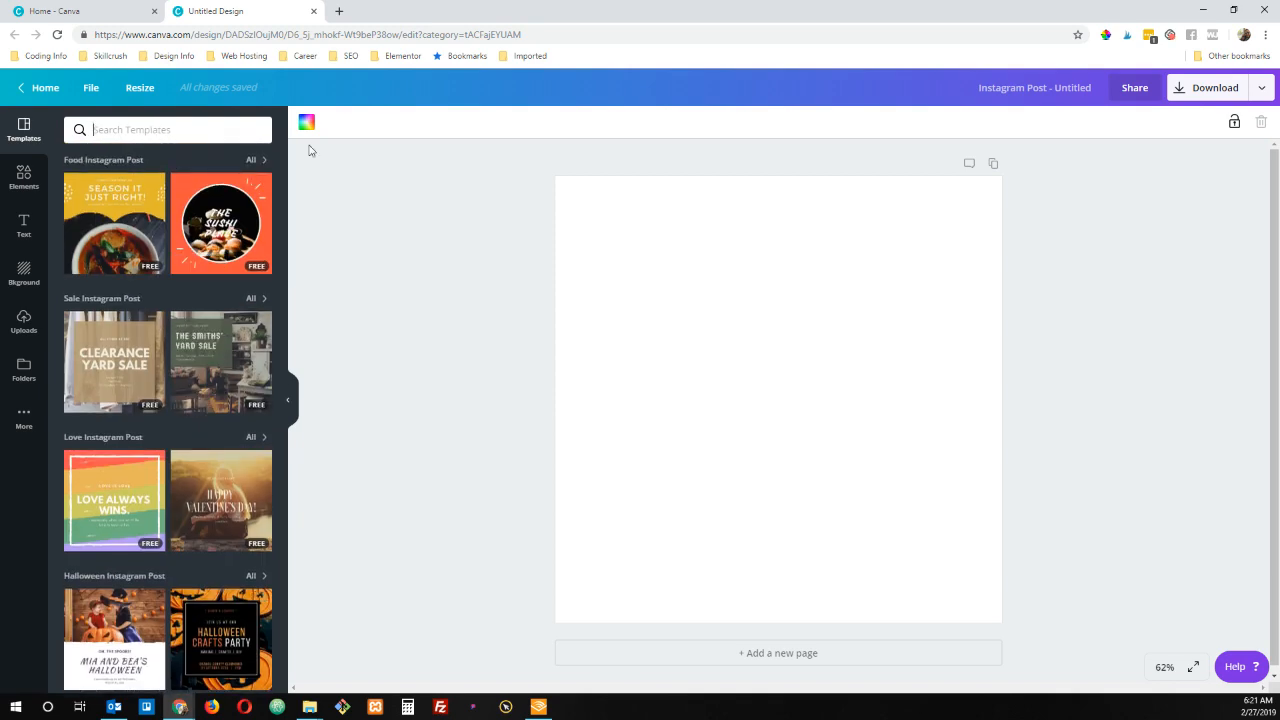
pyautogui.write('blogging')
pyautogui.press('Return')
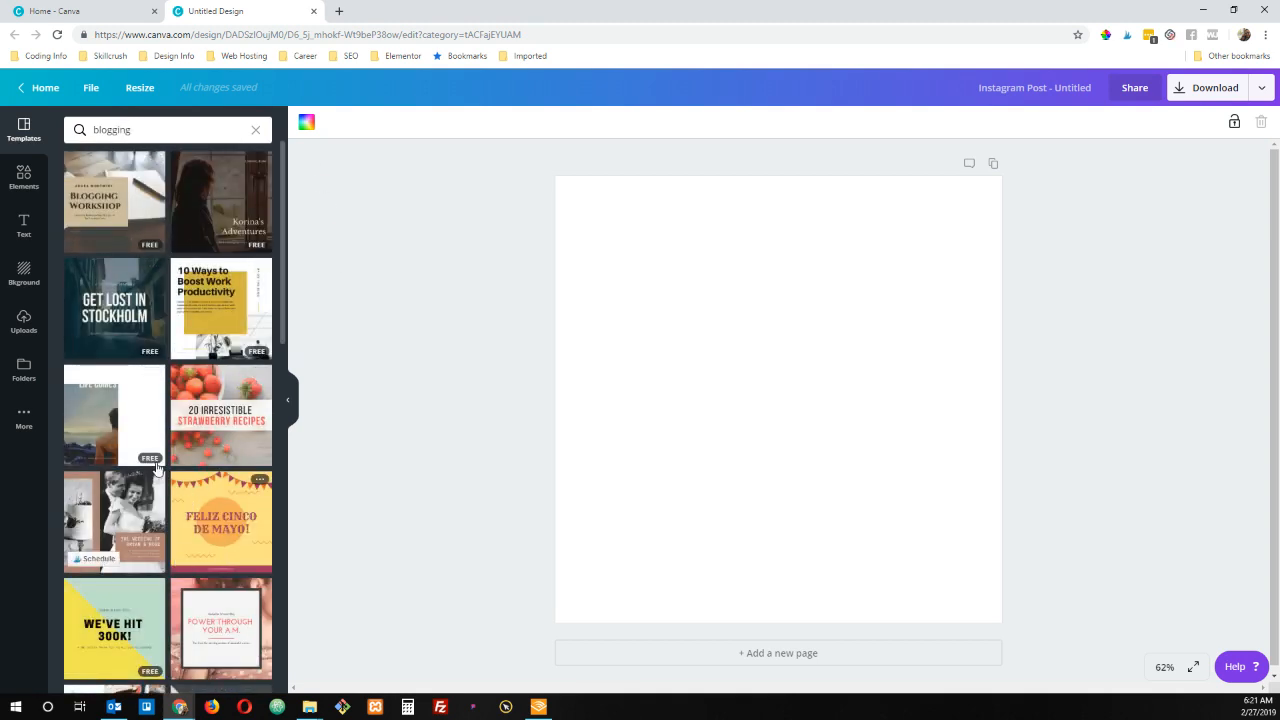
pyautogui.click(137, 227)
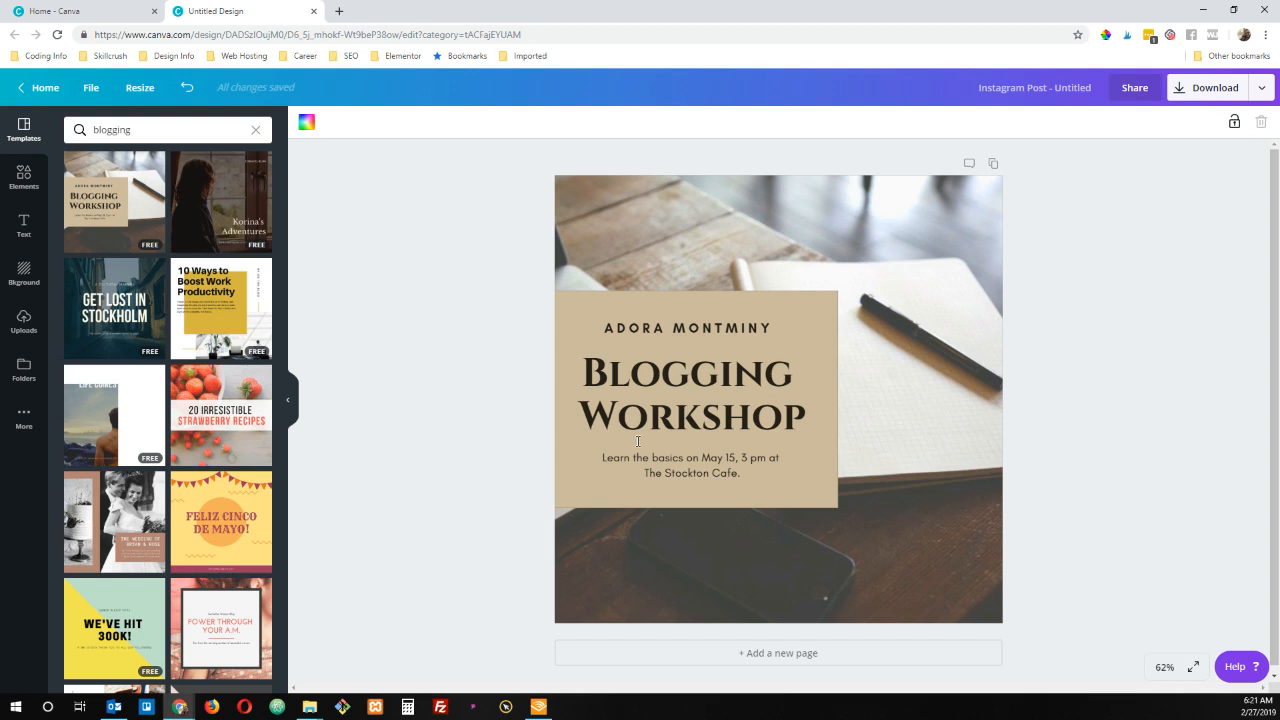
# Enlarge the grouped Blogging Workshop text block slightly and move it toward the centre of the page.
pyautogui.click(650, 328)
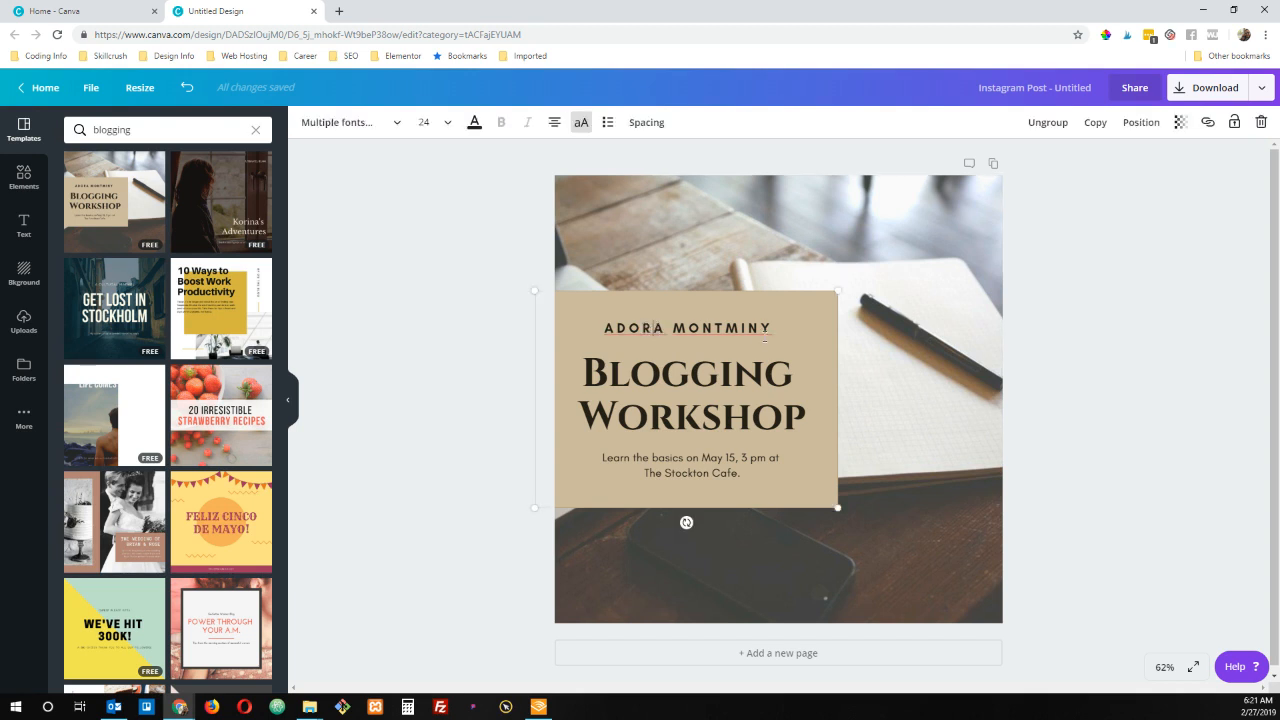
pyautogui.click(650, 328)
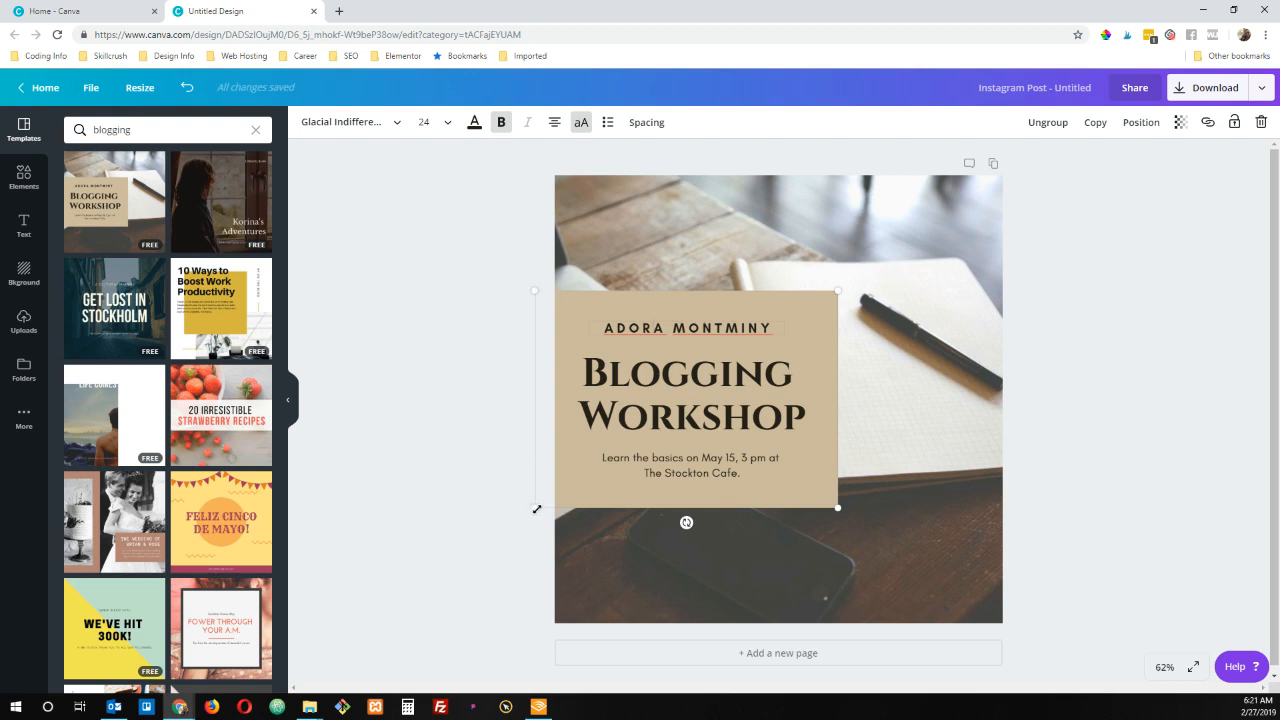
pyautogui.moveTo(536, 509)
pyautogui.mouseDown()
pyautogui.moveTo(451, 591)
pyautogui.moveTo(663, 480)
pyautogui.moveTo(645, 425)
pyautogui.moveTo(423, 534)
pyautogui.moveTo(674, 426)
pyautogui.moveTo(492, 539)
pyautogui.moveTo(561, 515)
pyautogui.moveTo(531, 509)
pyautogui.mouseUp()
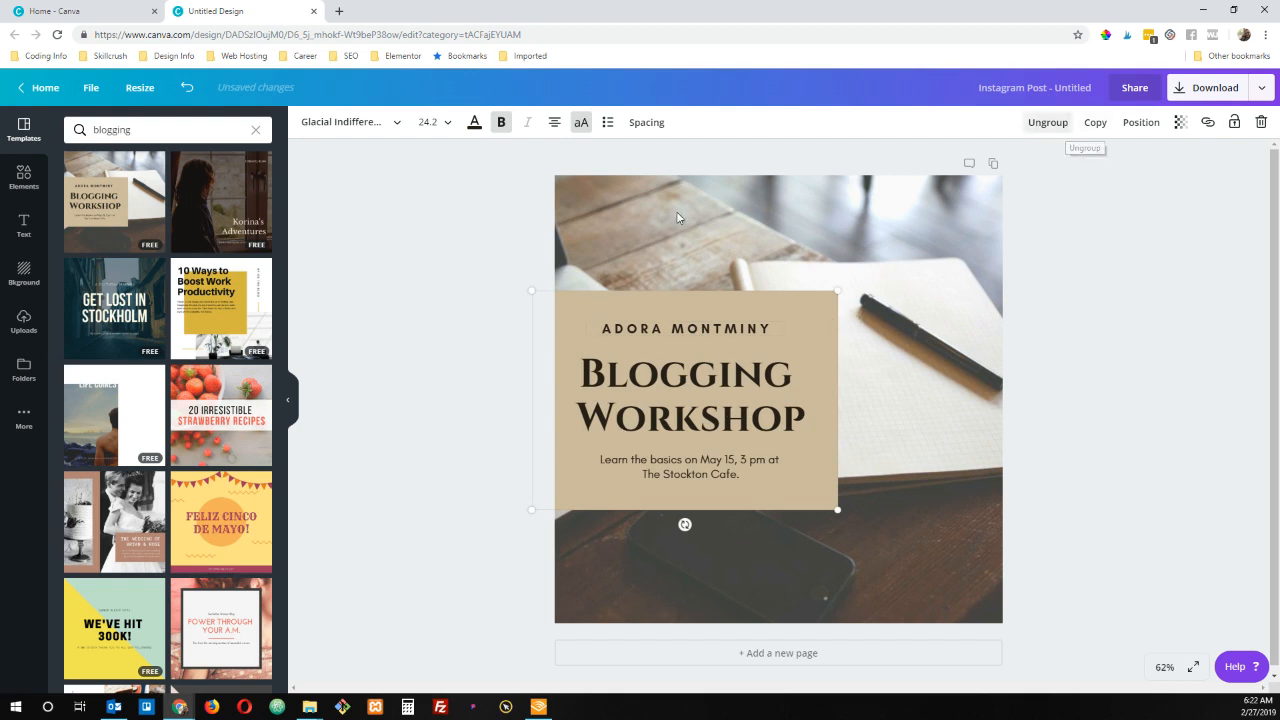
pyautogui.moveTo(626, 301); pyautogui.dragTo(697, 282)
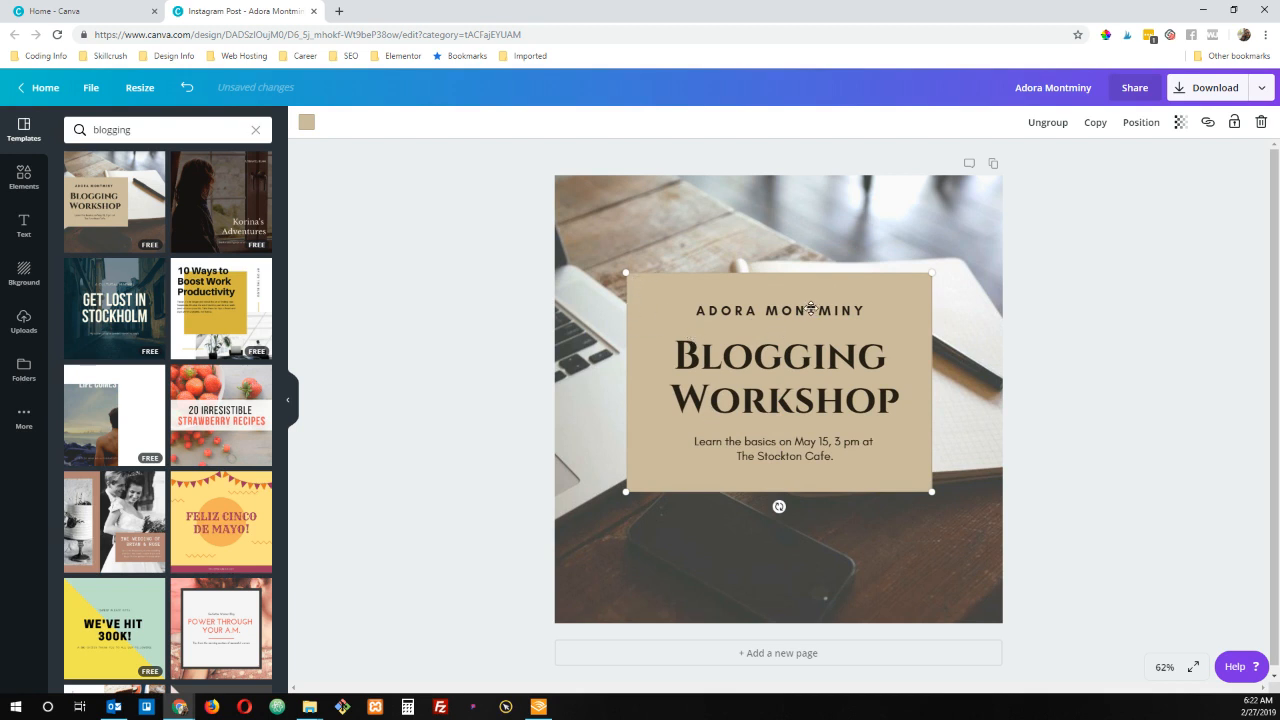
# Ungroup the text block and enlarge only the tan rectangle outward from its lower-left corner.
pyautogui.click(1049, 123)
pyautogui.click(1137, 346)
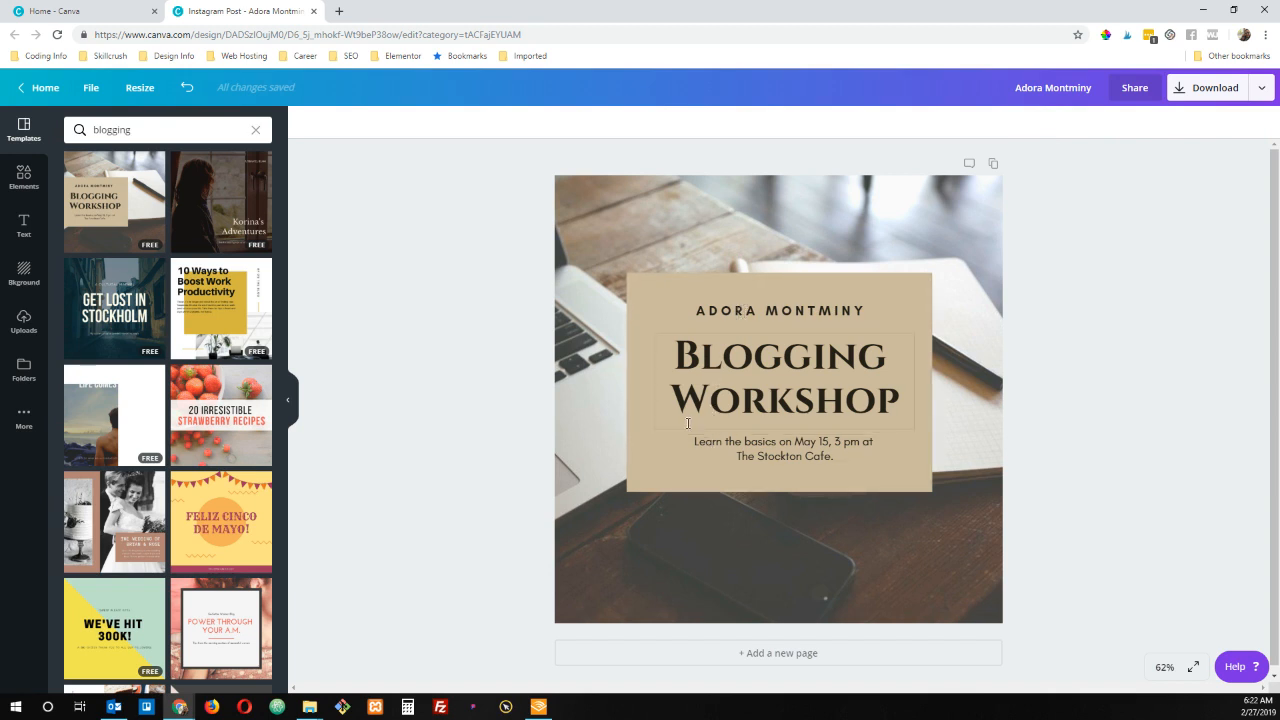
pyautogui.click(640, 480)
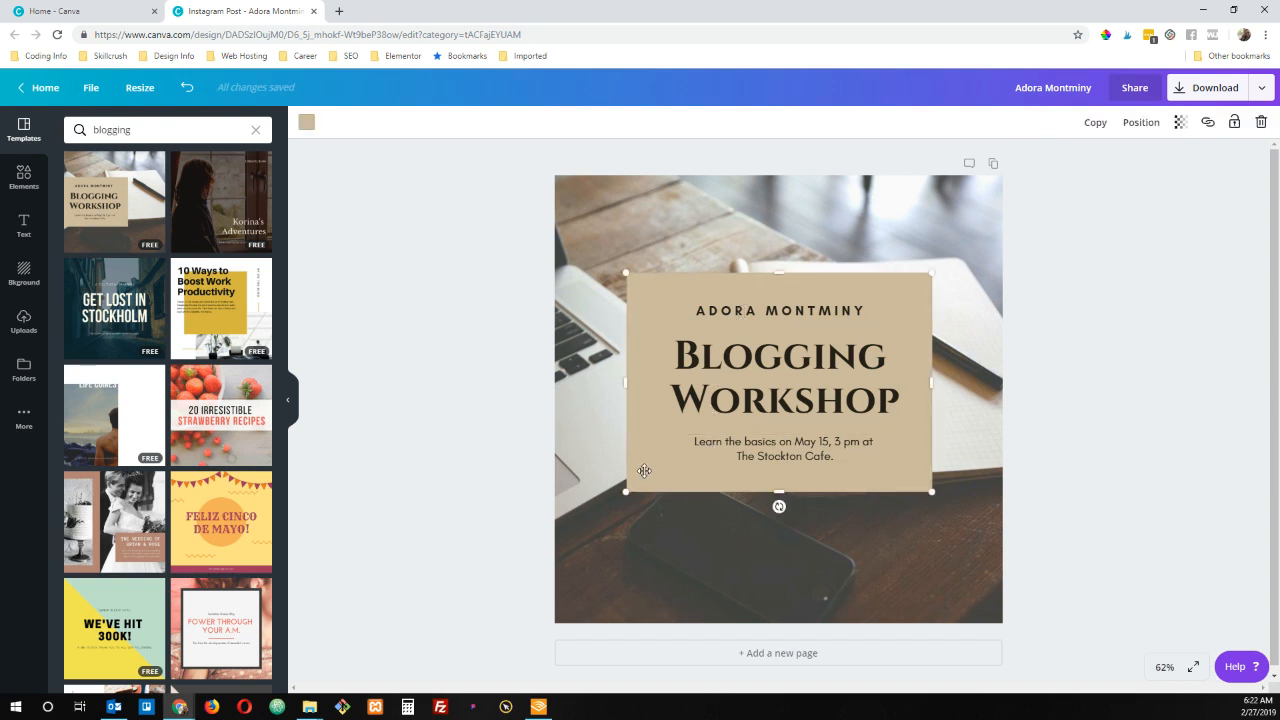
pyautogui.moveTo(629, 490); pyautogui.dragTo(665, 472)
pyautogui.moveTo(583, 511); pyautogui.dragTo(611, 519)
# Enlarge only the "Learn the basics" event text to a font size of about 22.3.
pyautogui.click(751, 436)
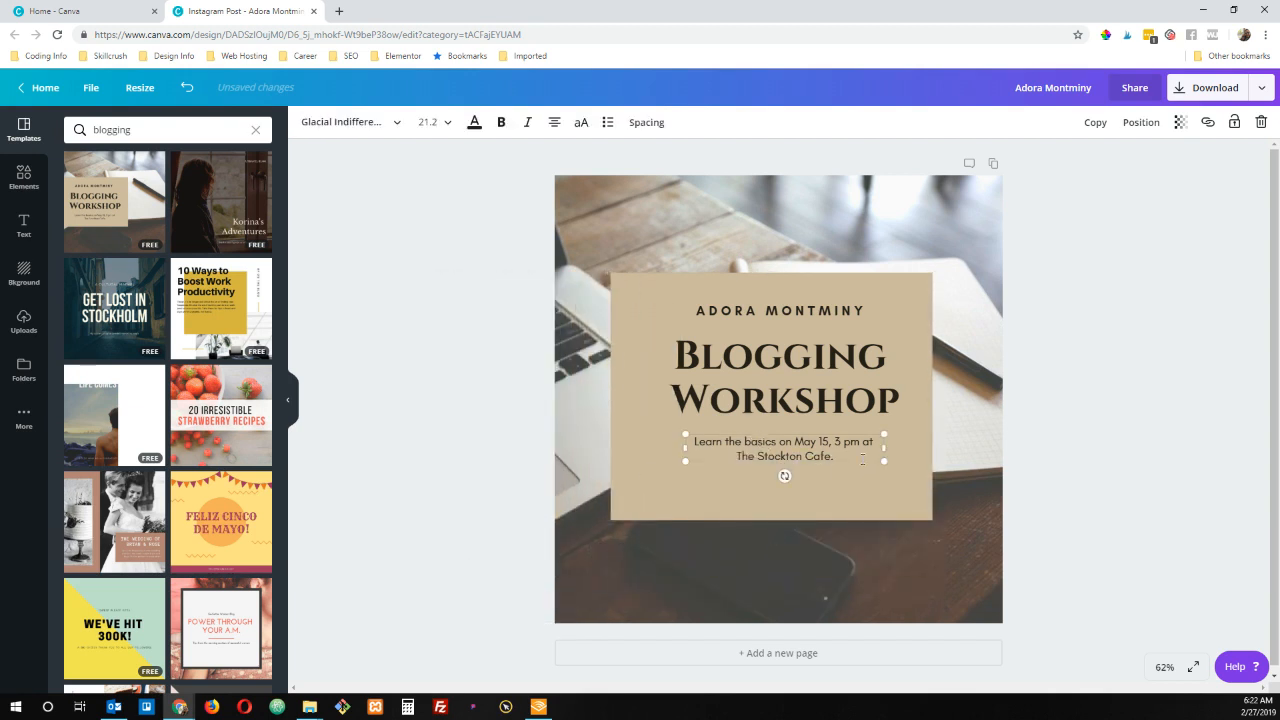
pyautogui.moveTo(884, 459)
pyautogui.mouseDown()
pyautogui.moveTo(975, 512)
pyautogui.moveTo(1009, 506)
pyautogui.moveTo(884, 490)
pyautogui.moveTo(1001, 505)
pyautogui.moveTo(903, 486)
pyautogui.moveTo(886, 468)
pyautogui.mouseUp()
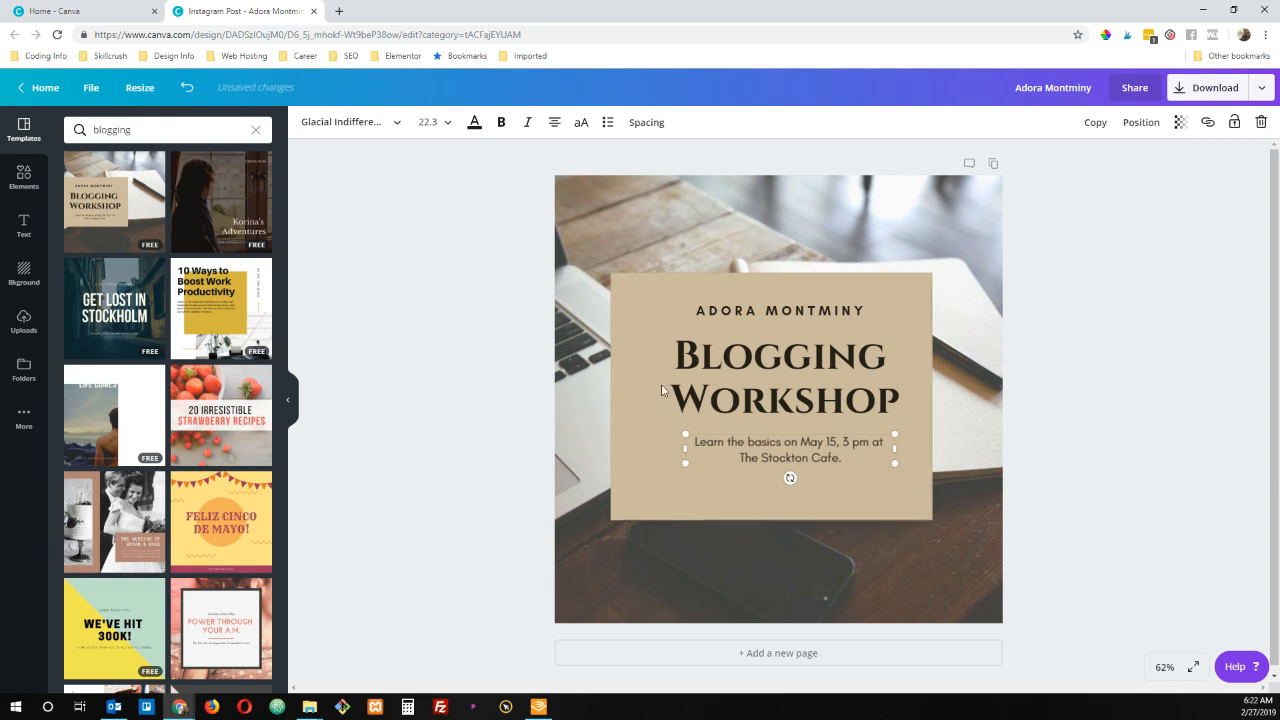
pyautogui.click(729, 312)
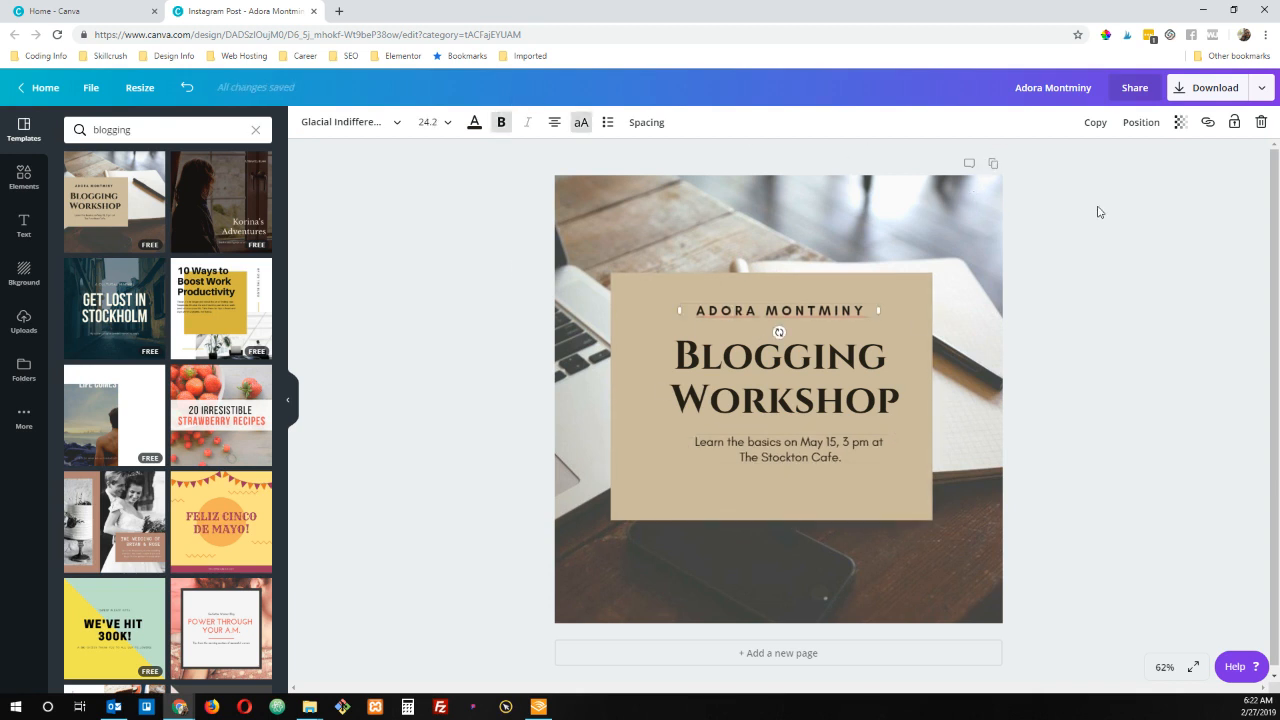
# Undo the separate resizing of the event text and tan rectangle, and the ungrouping.
pyautogui.click(186, 88)
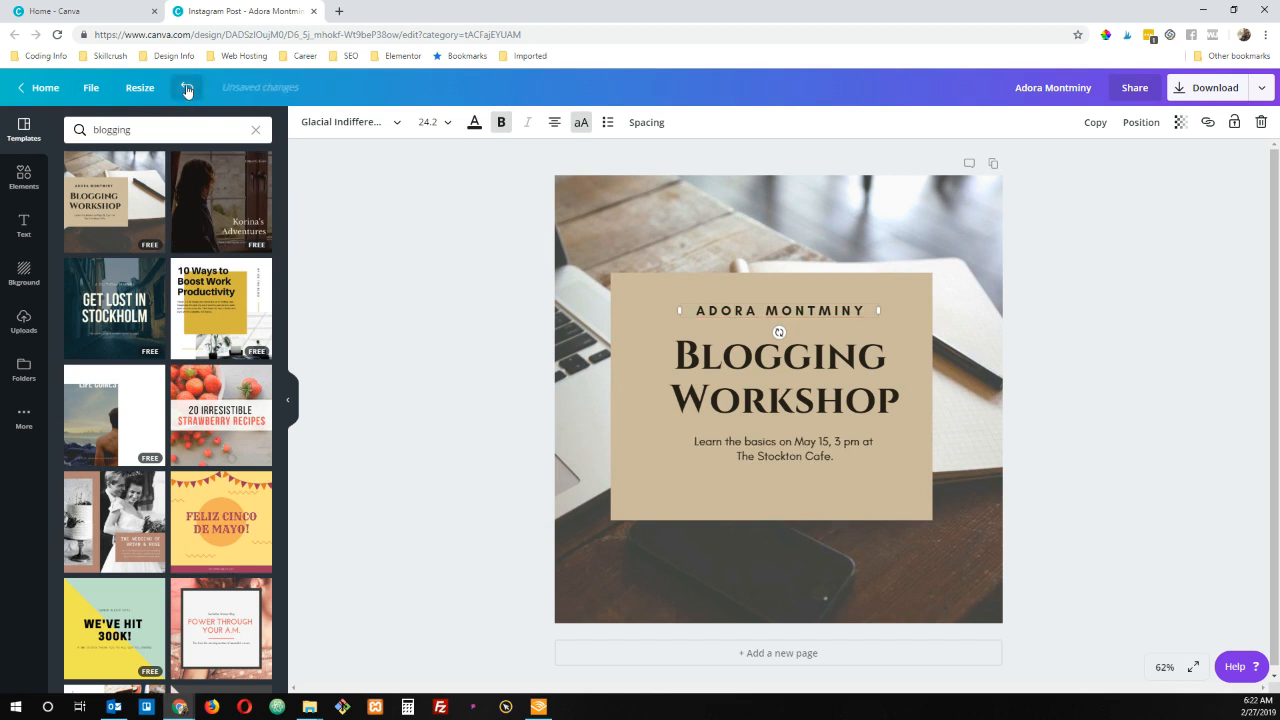
pyautogui.click(186, 88)
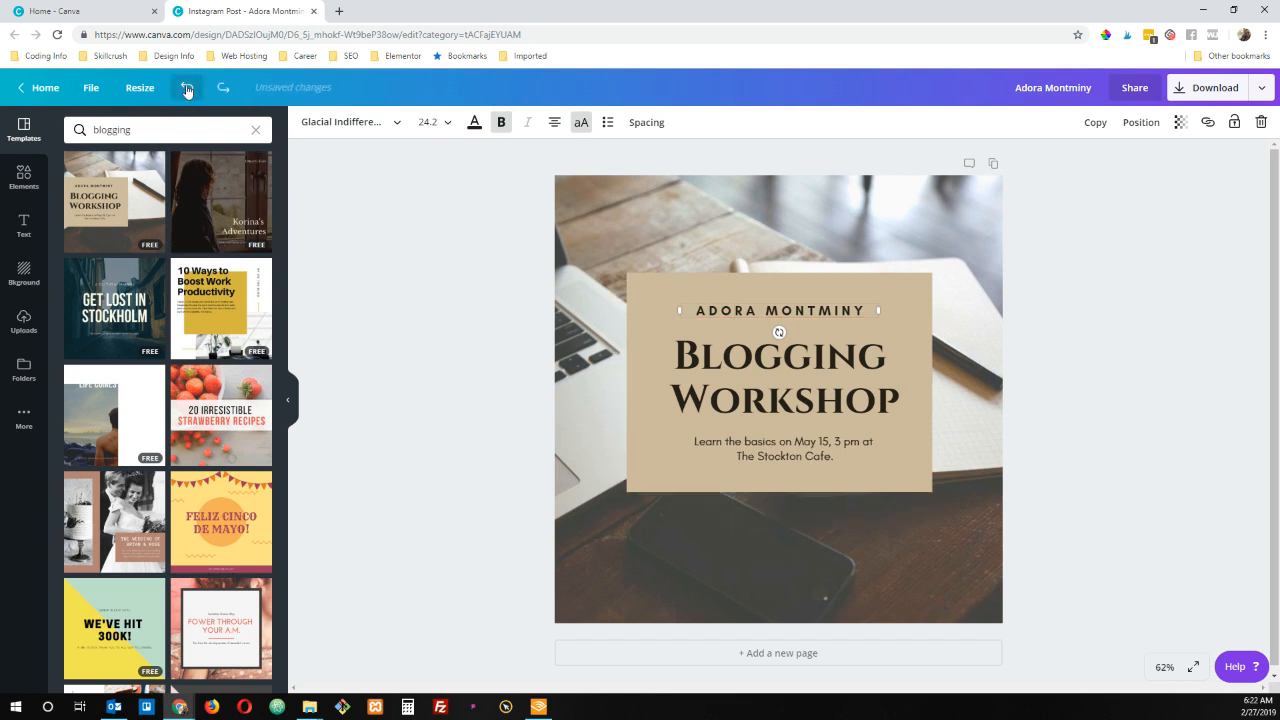
pyautogui.click(680, 322)
# Enlarge the whole grouped text block proportionally and reposition it near the centre of the page.
pyautogui.moveTo(655, 299); pyautogui.dragTo(661, 302)
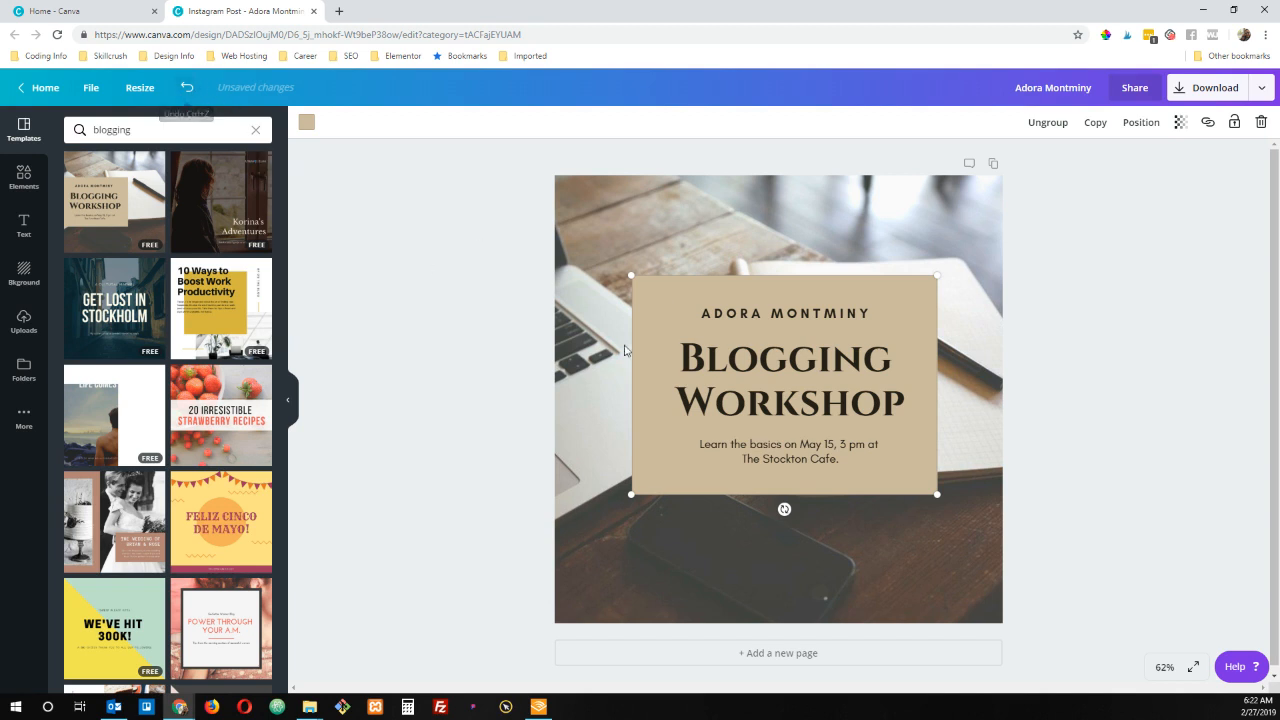
pyautogui.moveTo(665, 302); pyautogui.dragTo(618, 265)
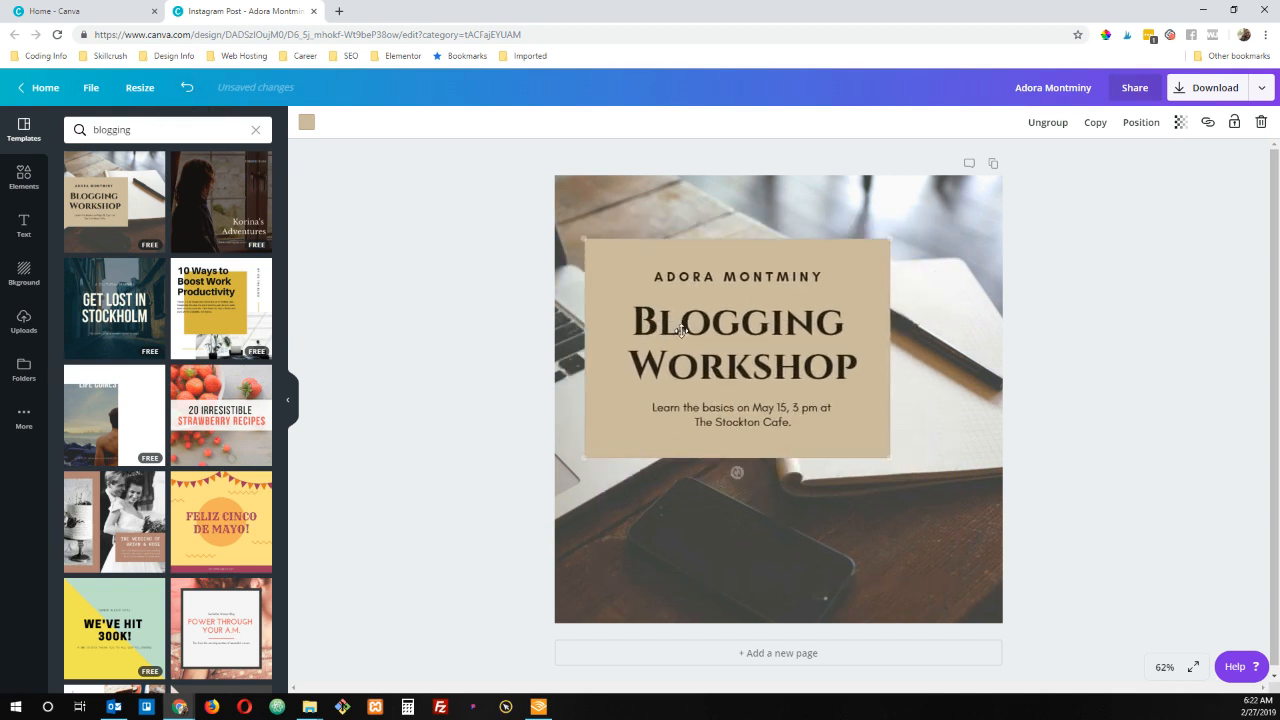
pyautogui.moveTo(891, 458); pyautogui.dragTo(905, 521)
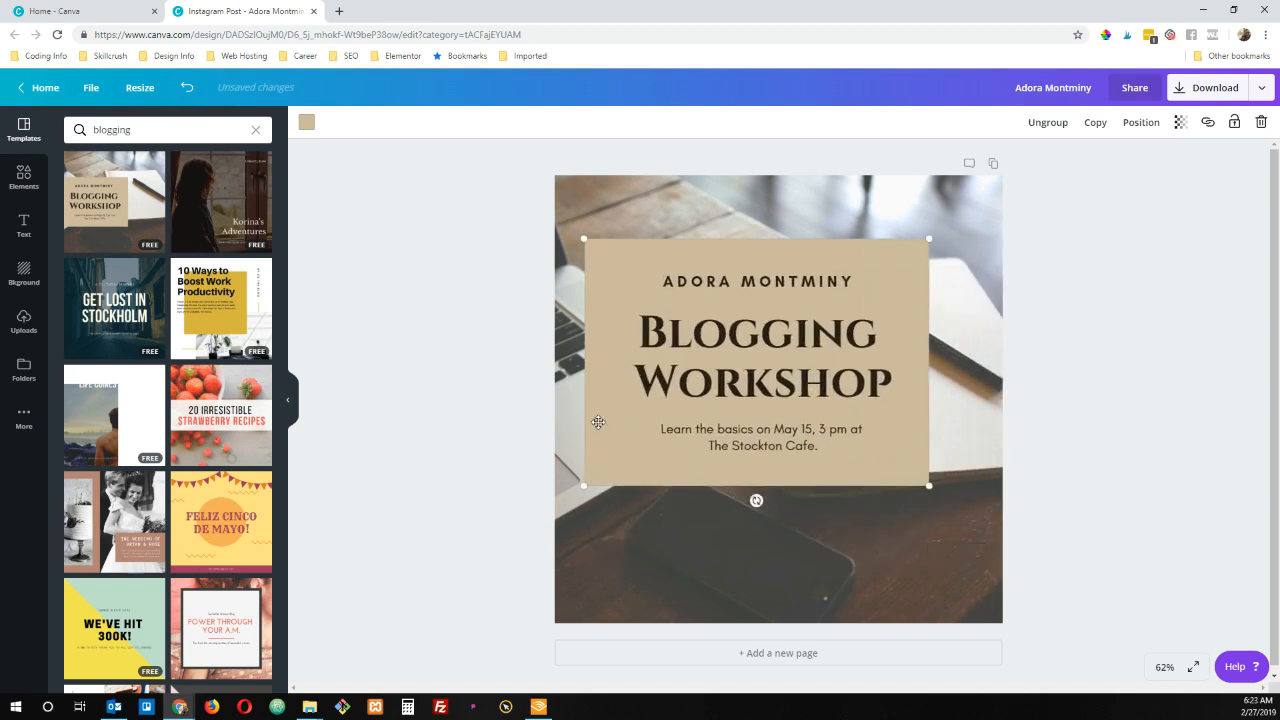
pyautogui.moveTo(598, 422); pyautogui.dragTo(620, 446)
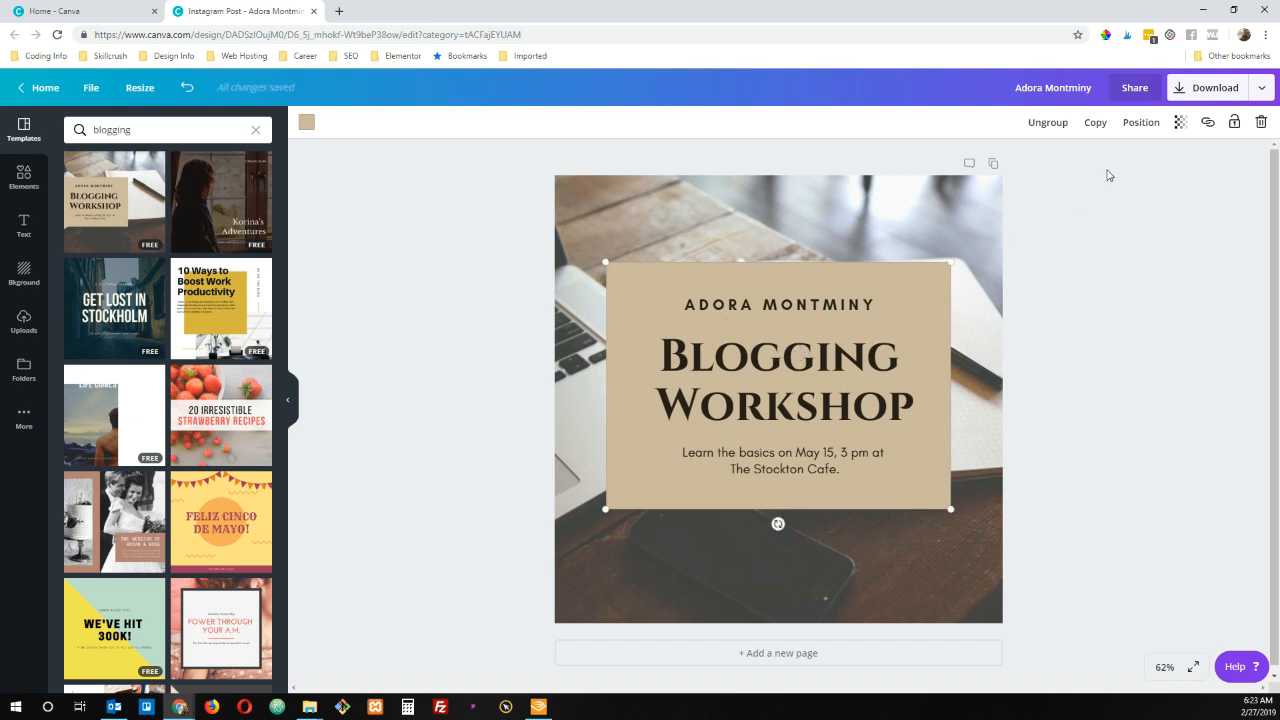
# Move the grouped text block slightly upward and align it to the vertical middle of the page.
pyautogui.click(1141, 122)
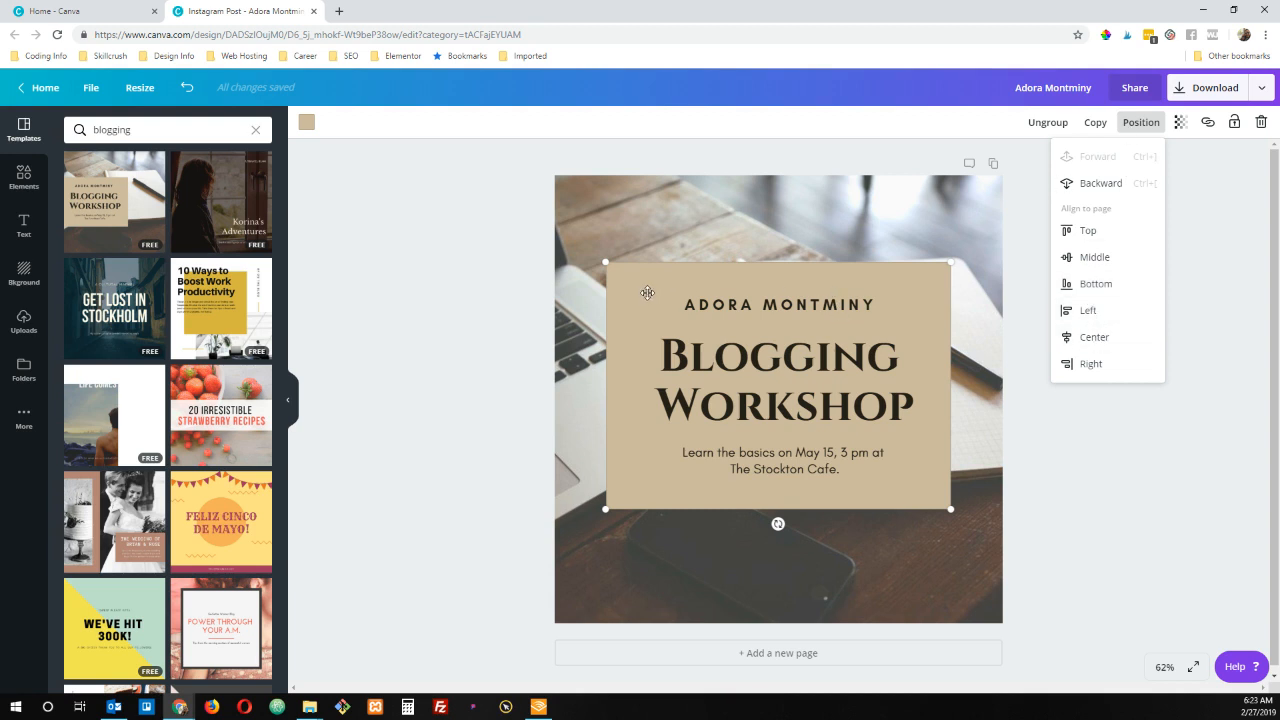
pyautogui.moveTo(648, 293)
pyautogui.mouseDown()
pyautogui.moveTo(668, 291)
pyautogui.moveTo(645, 288)
pyautogui.mouseUp()
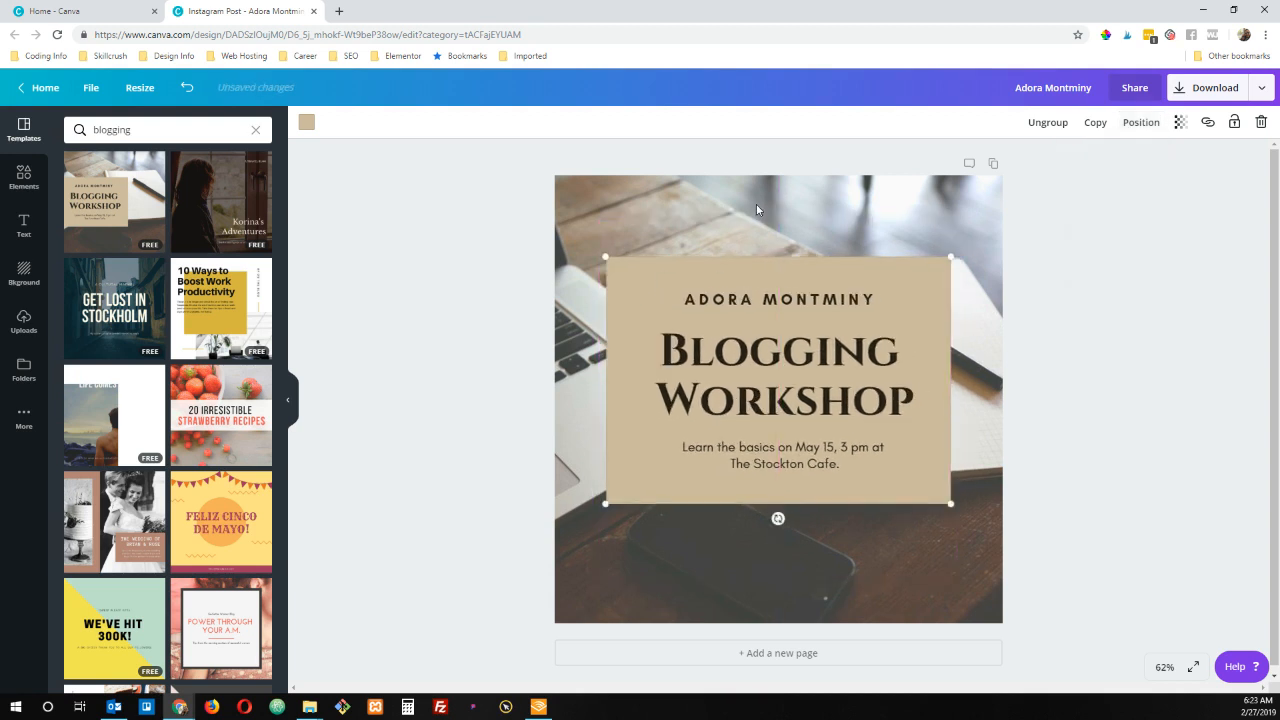
pyautogui.click(1141, 122)
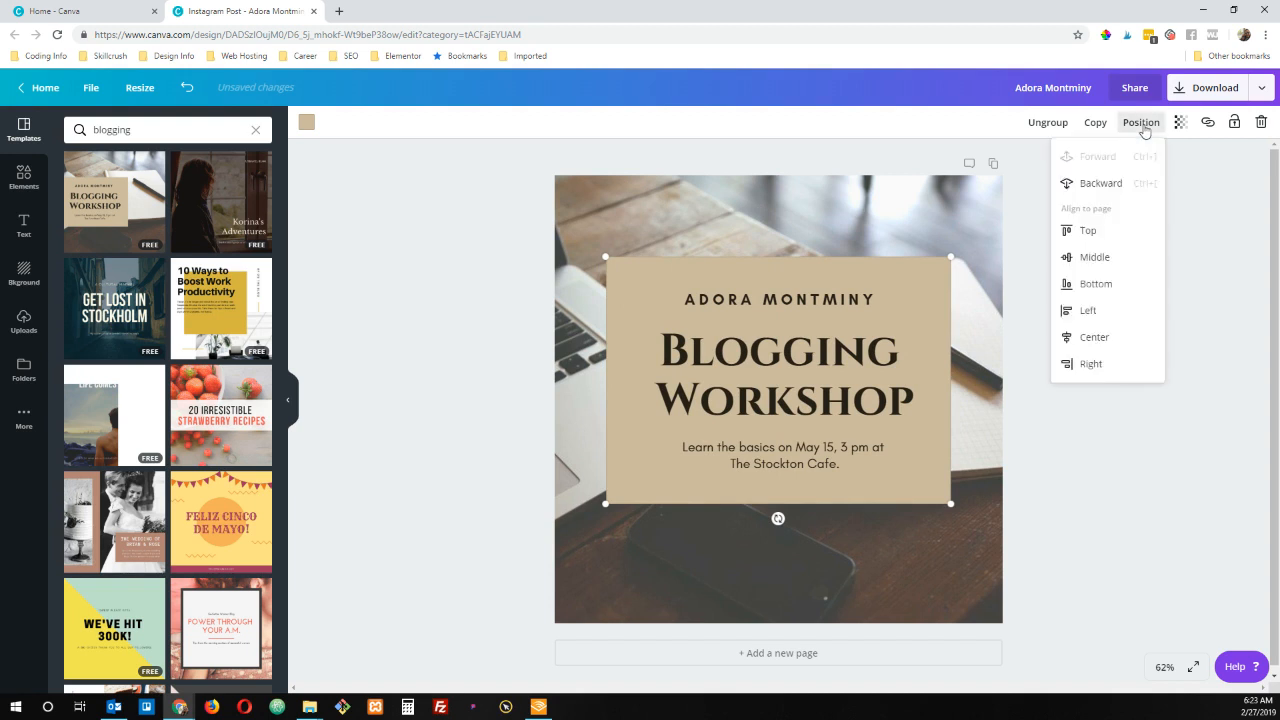
pyautogui.click(1116, 258)
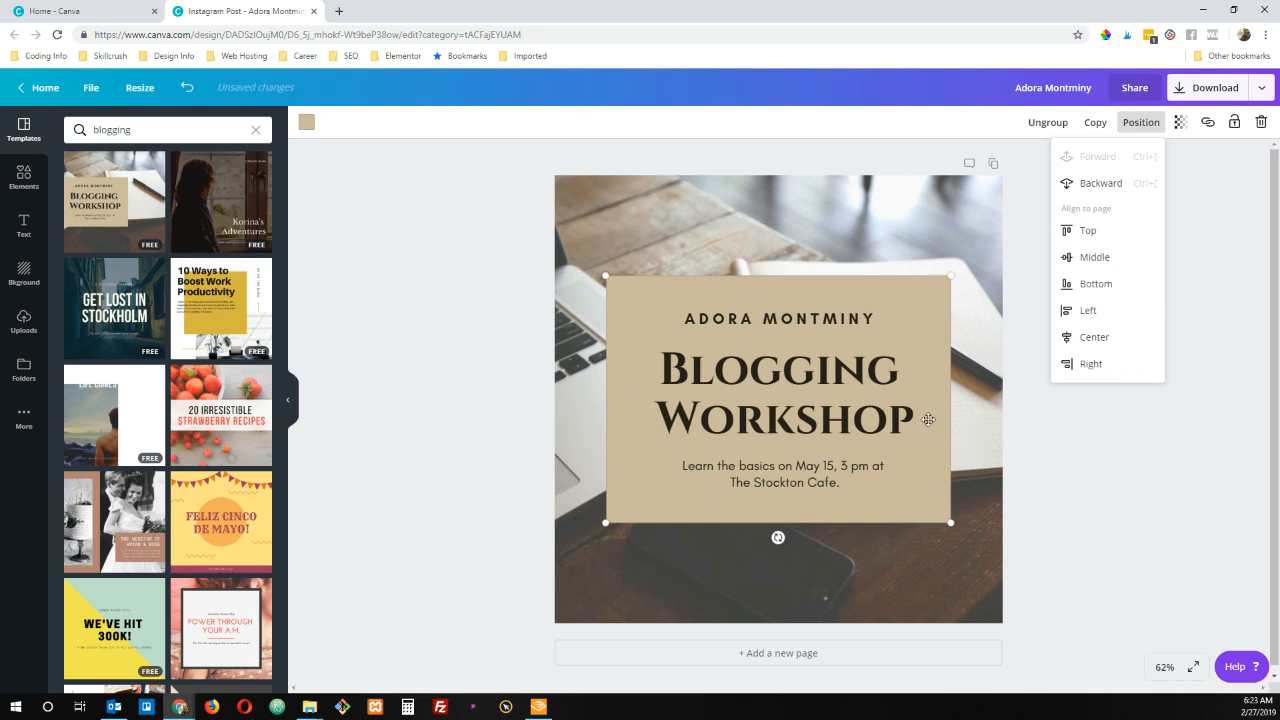
# Try aligning the grouped text block to the bottom and the top of the page.
pyautogui.click(1098, 293)
pyautogui.click(1092, 231)
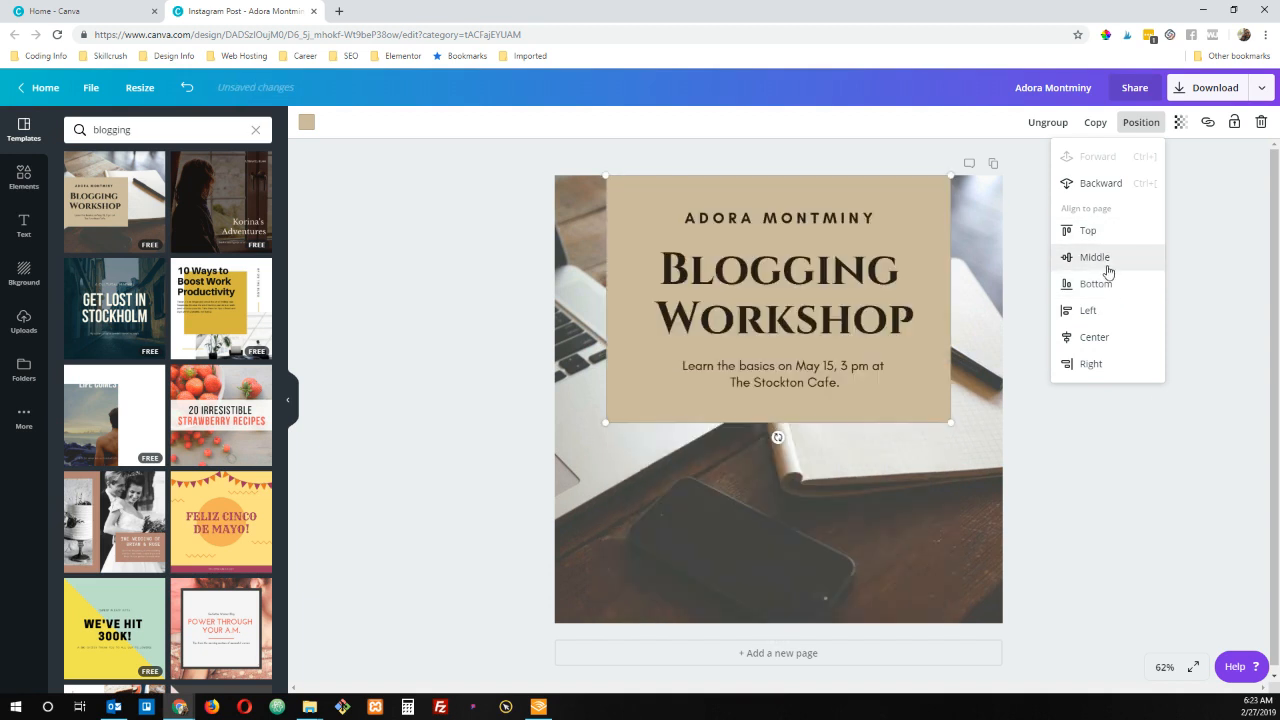
# Try aligning the grouped text block to the left edge of the page and move it back to the page centre.
pyautogui.click(1097, 311)
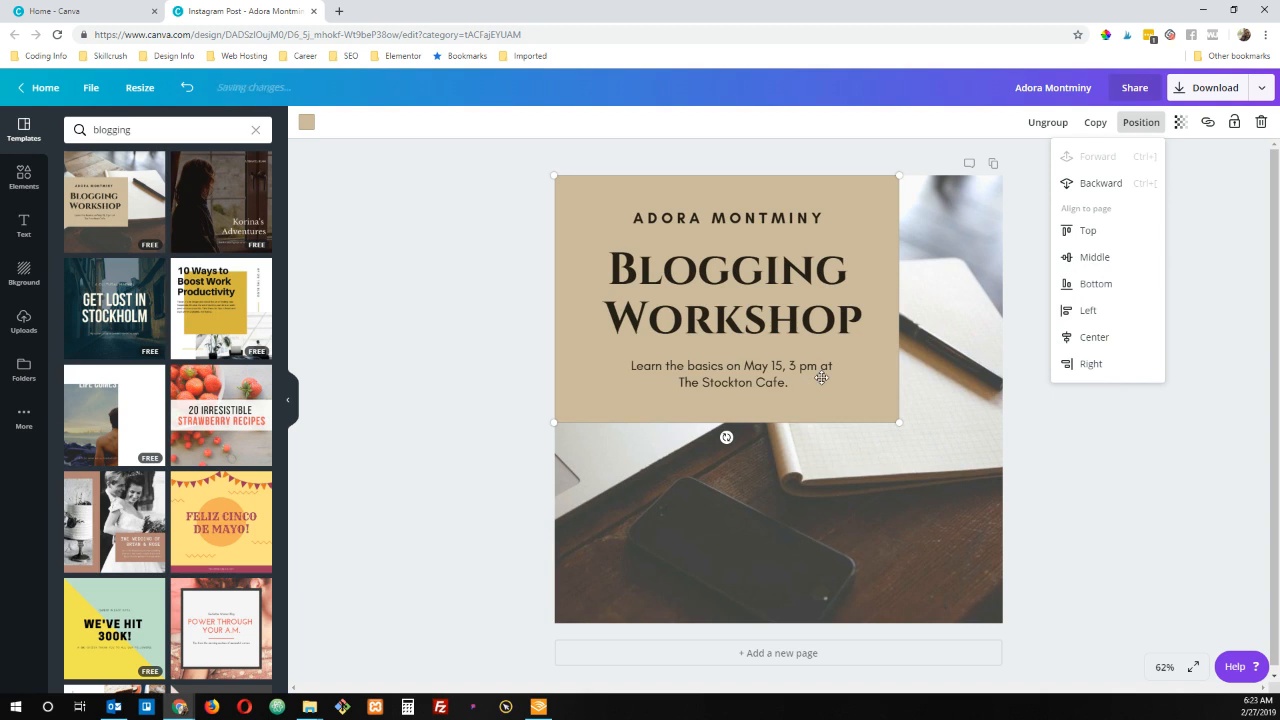
pyautogui.moveTo(821, 378); pyautogui.dragTo(873, 481)
# Change the font of the name line above the title to the brand font Oswald.
pyautogui.click(760, 330)
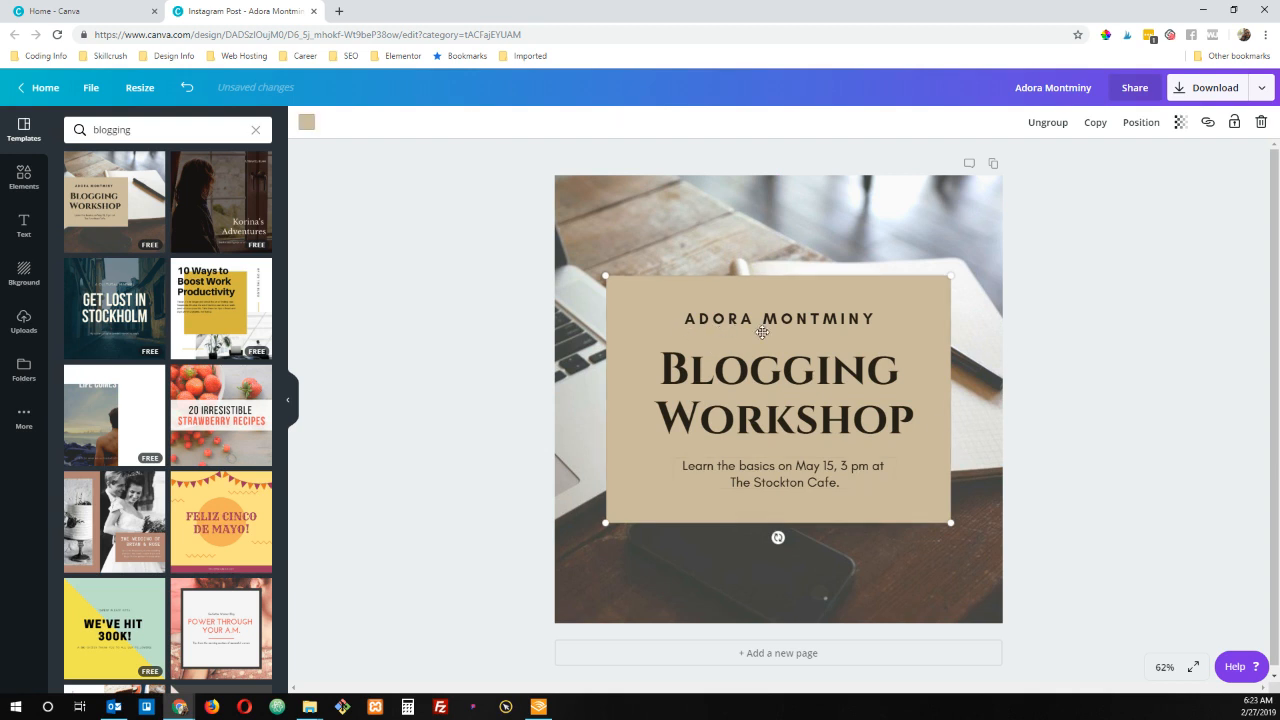
pyautogui.click(744, 318)
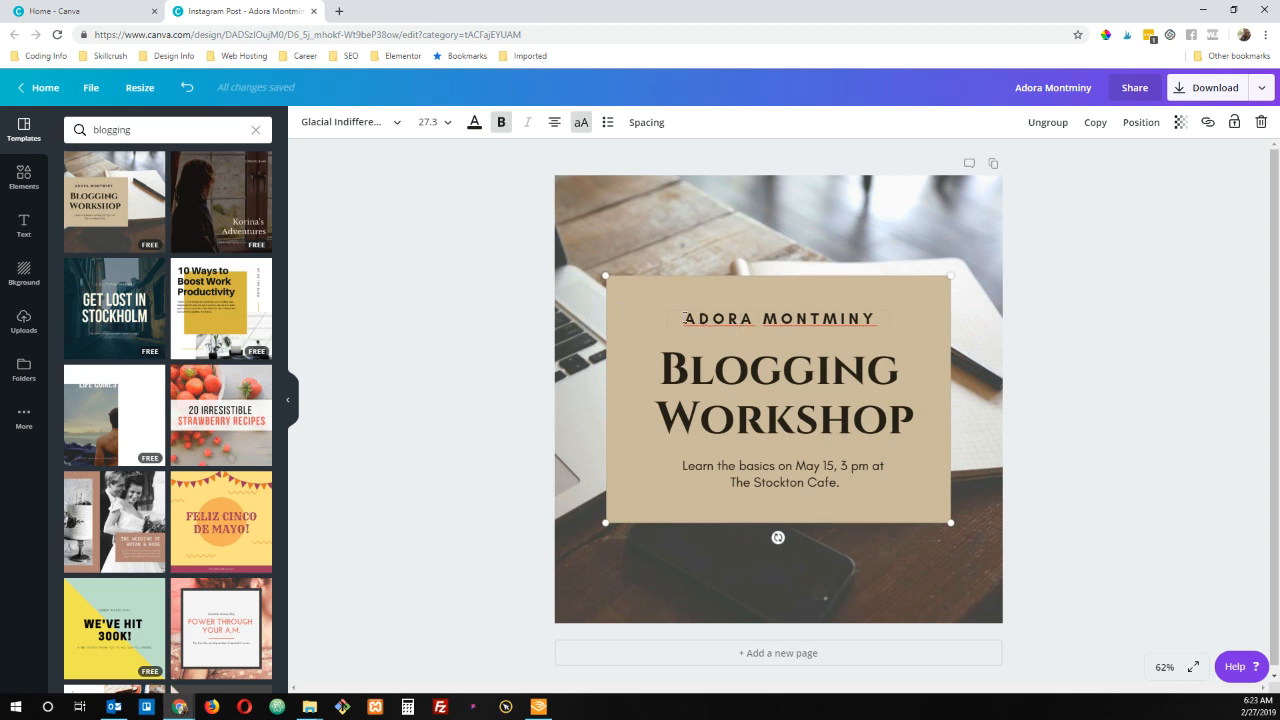
pyautogui.moveTo(685, 318); pyautogui.dragTo(885, 325)
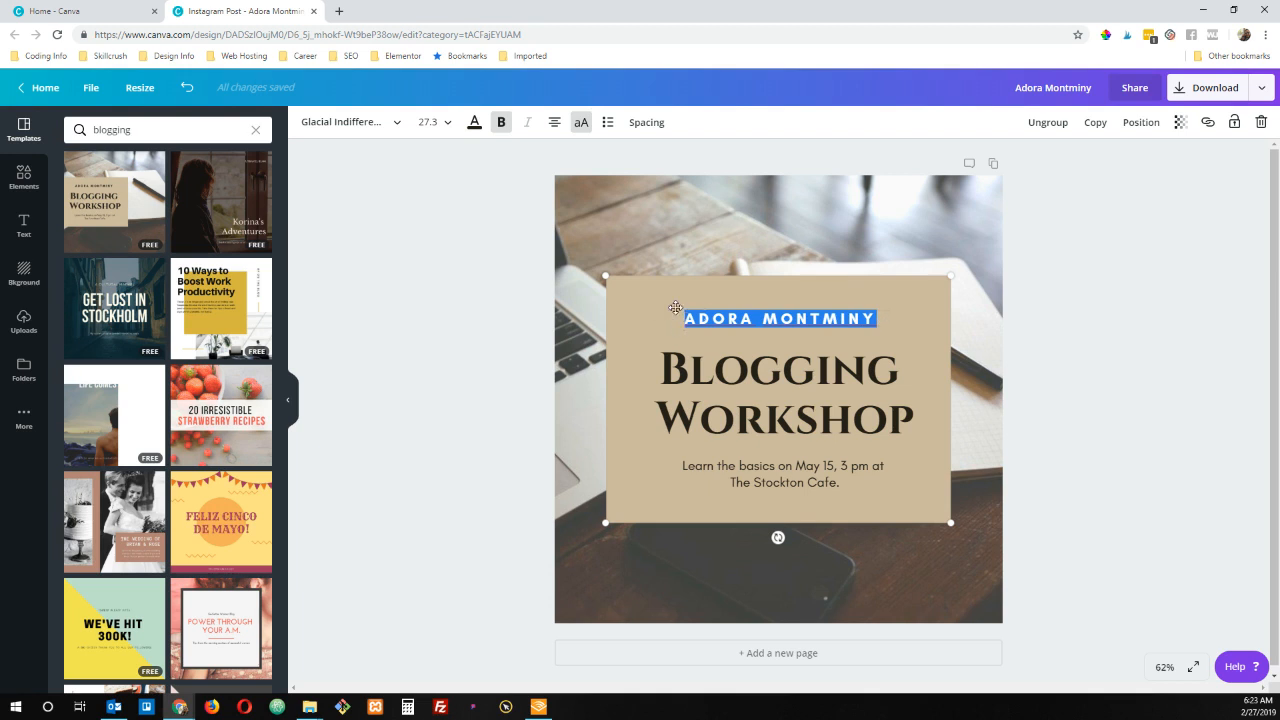
pyautogui.click(396, 126)
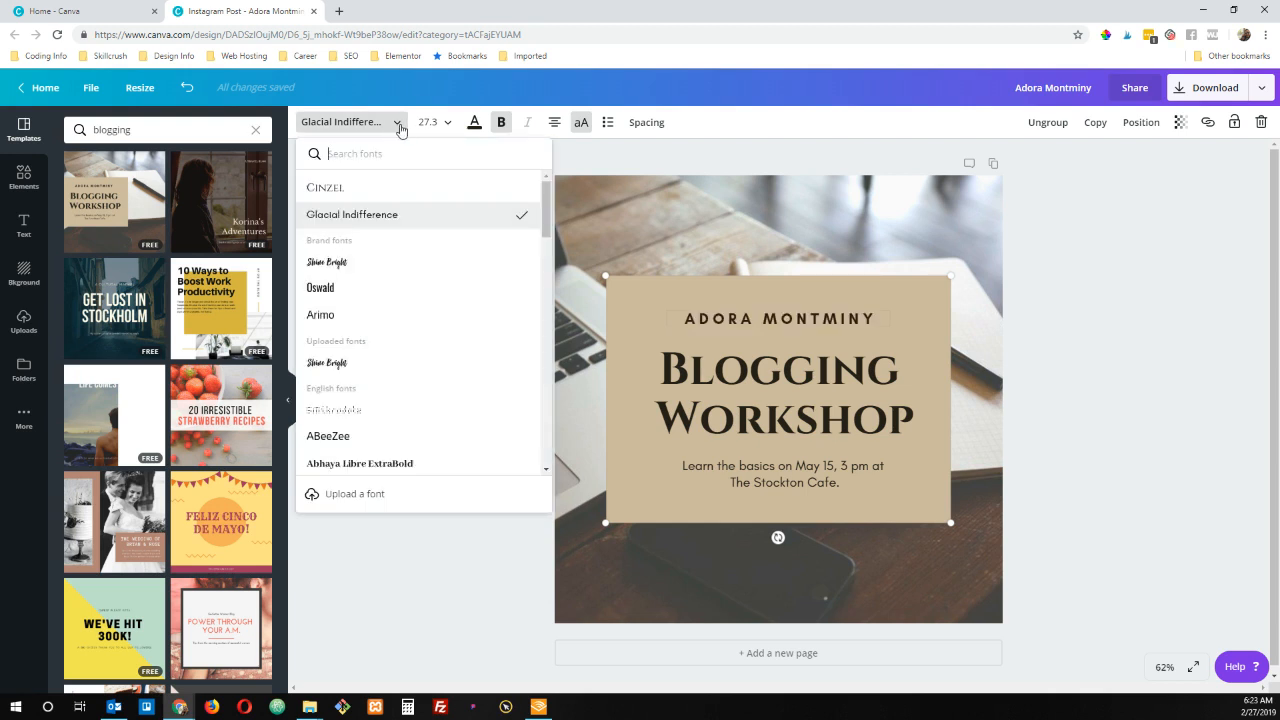
pyautogui.click(319, 290)
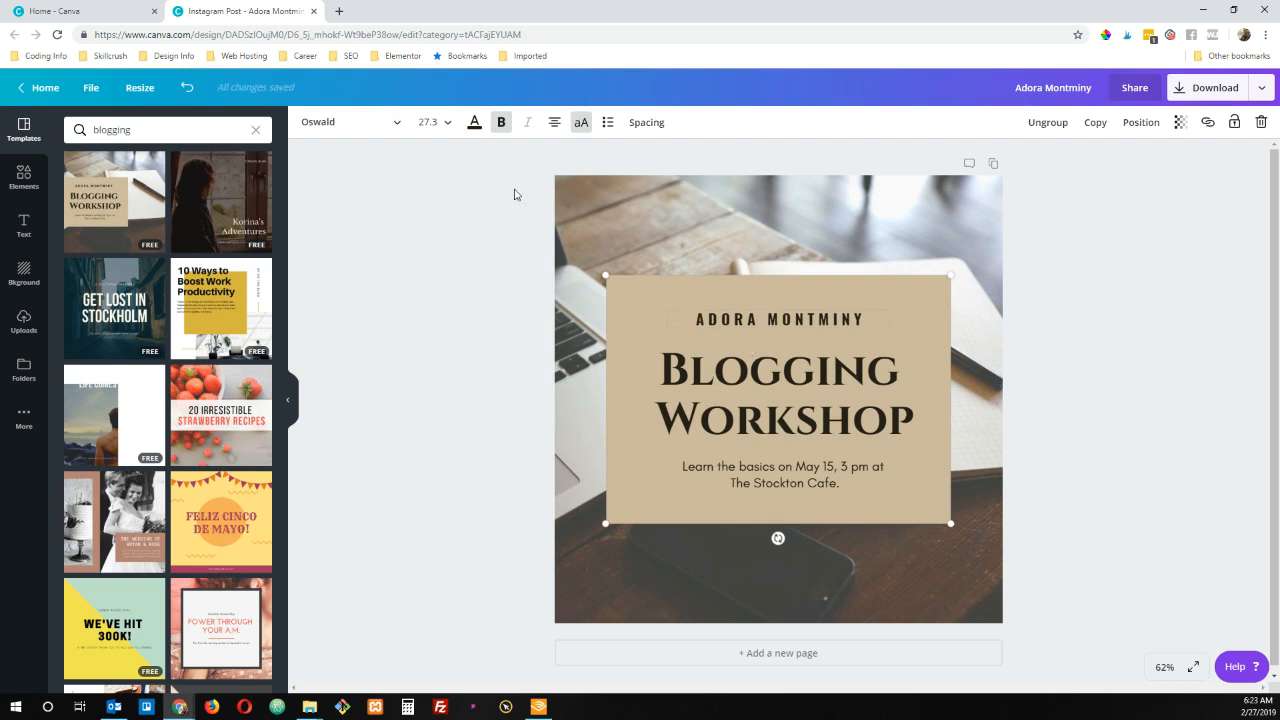
# Set the name line's text colour to the custom hex value #1cc2d1.
pyautogui.click(474, 122)
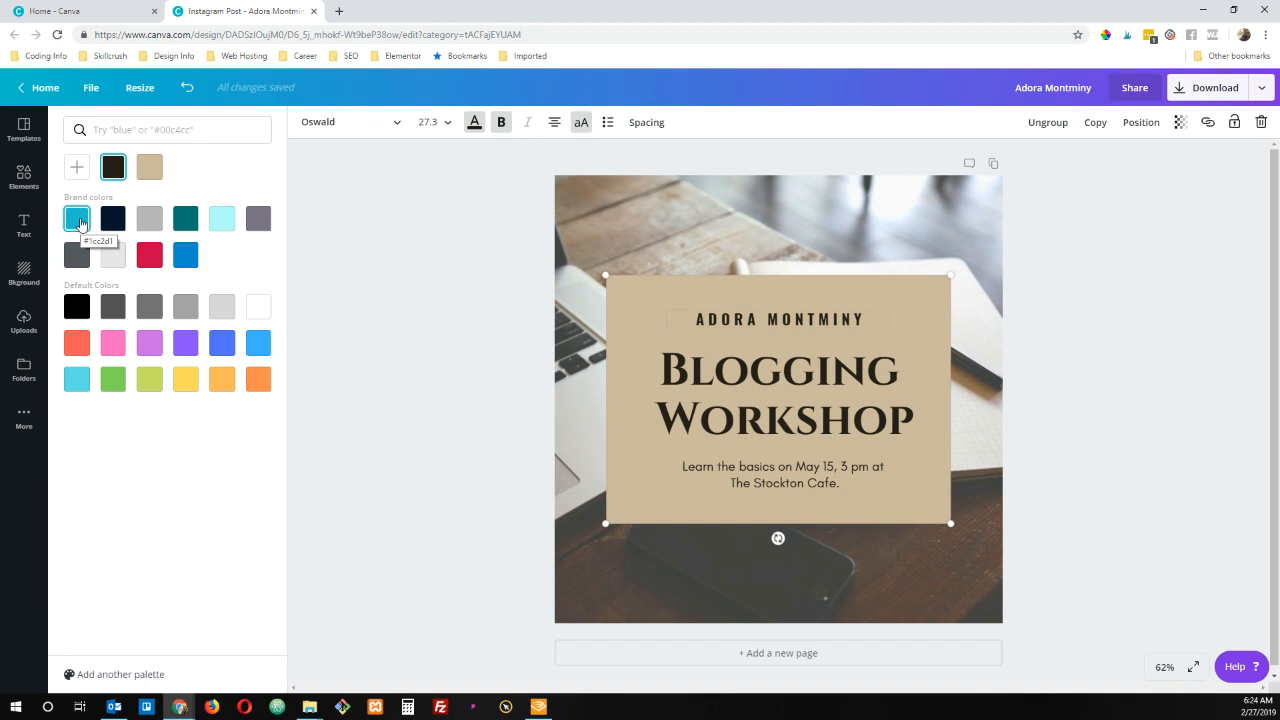
pyautogui.click(77, 170)
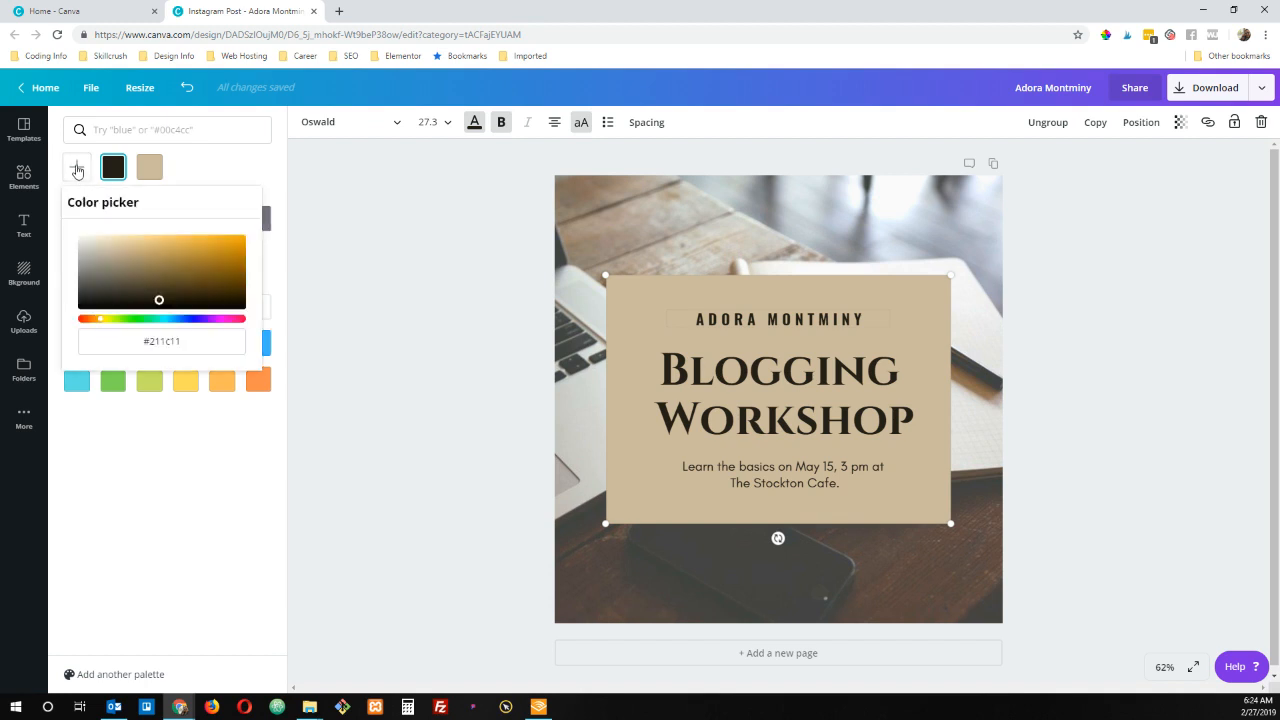
pyautogui.click(181, 341)
pyautogui.moveTo(181, 341); pyautogui.dragTo(81, 333)
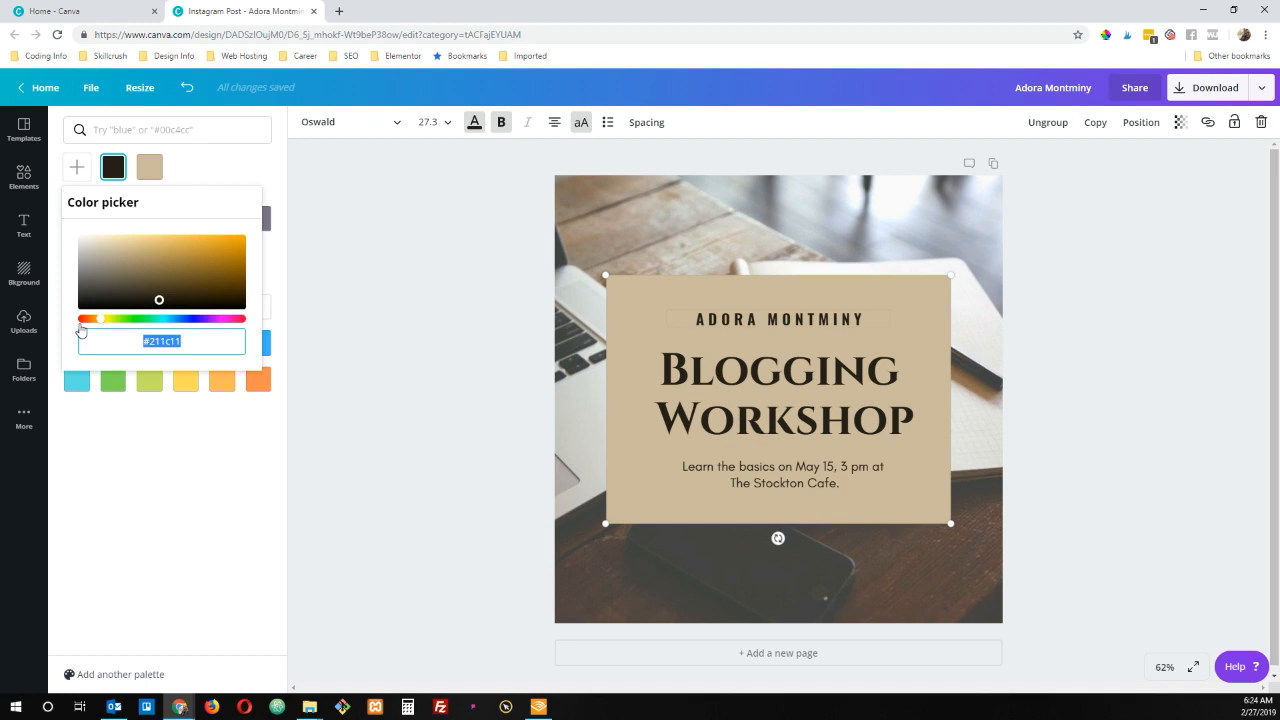
pyautogui.write('#1cc2d1')
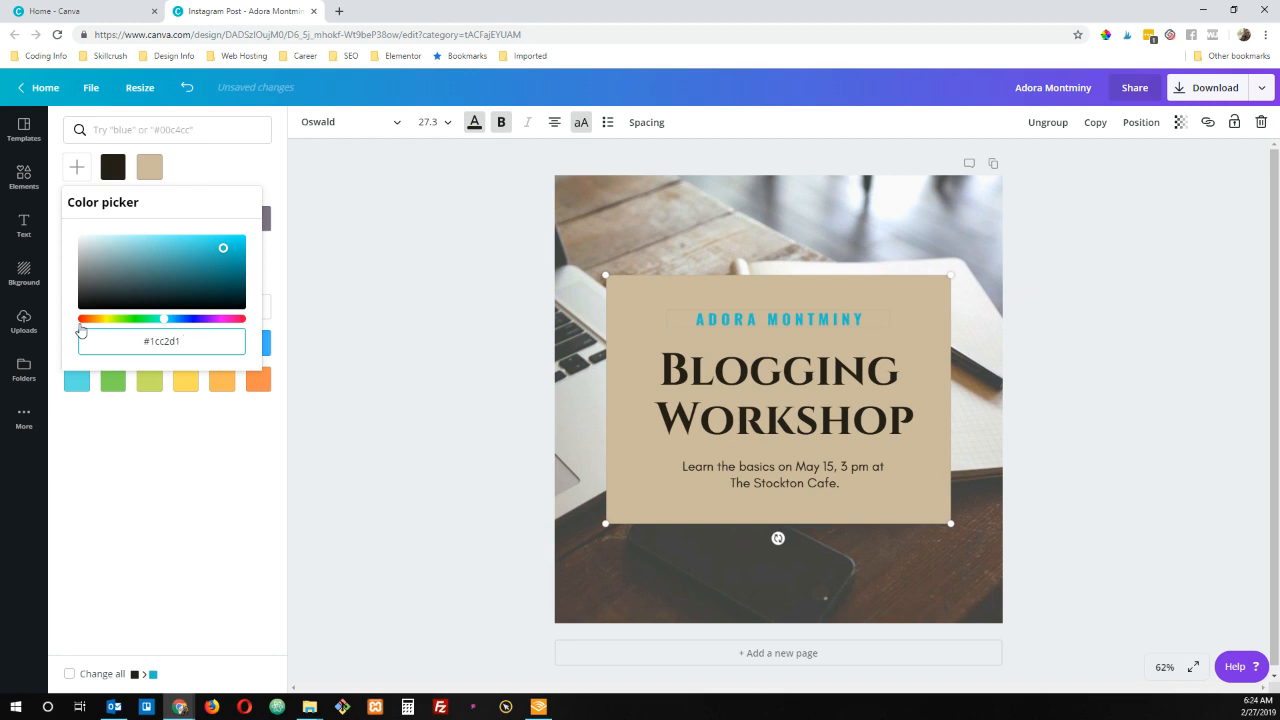
pyautogui.click(224, 251)
pyautogui.click(112, 172)
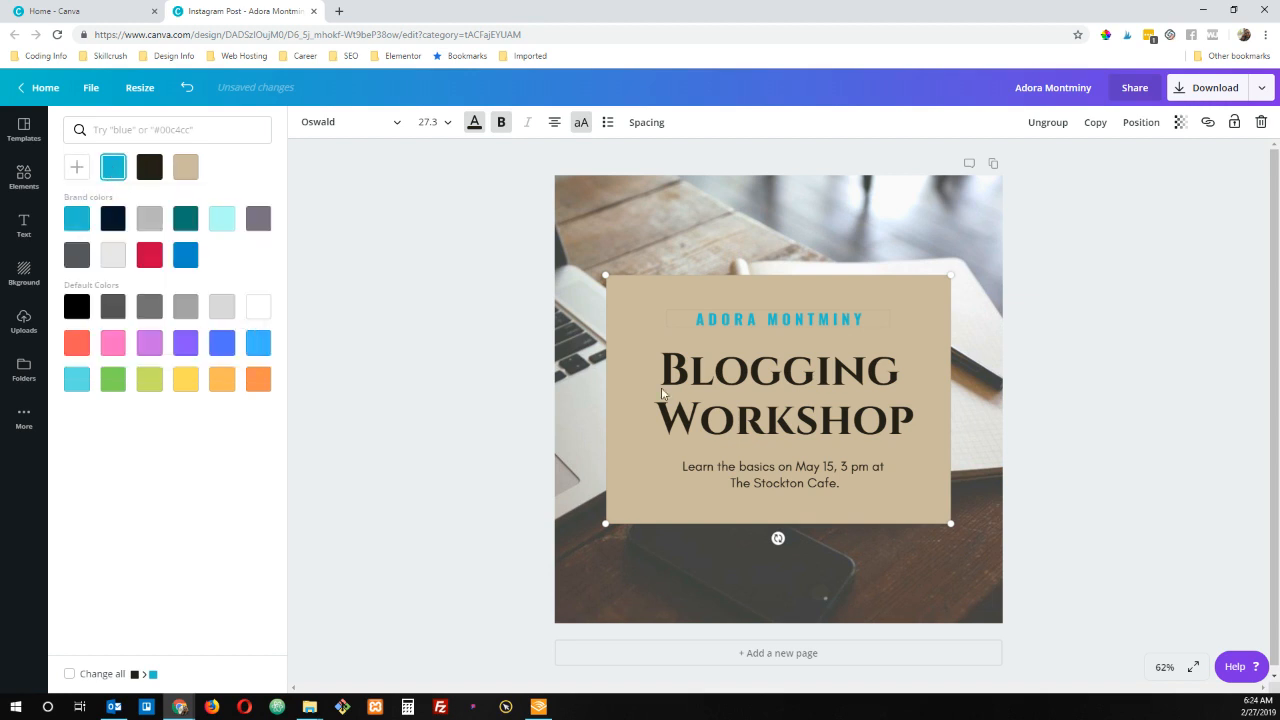
# Try the navy, dark grey and light grey brand colours on the name line and settle on navy.
pyautogui.click(113, 218)
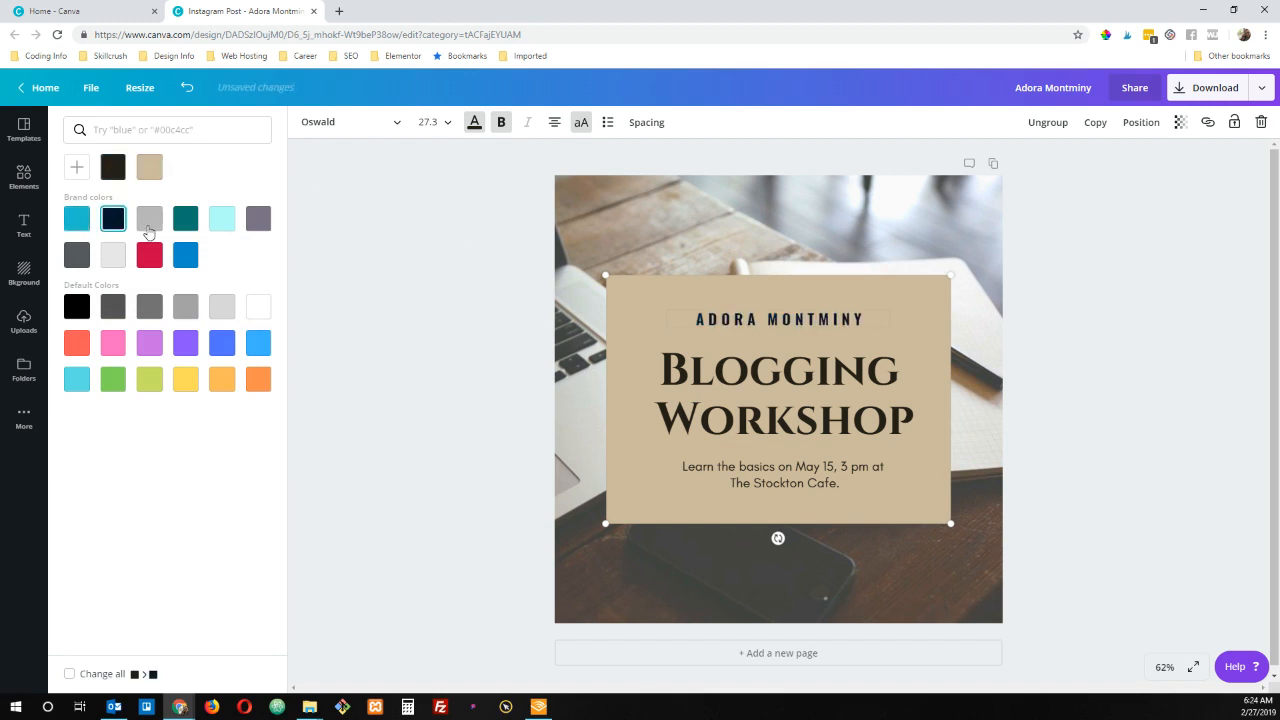
pyautogui.click(77, 255)
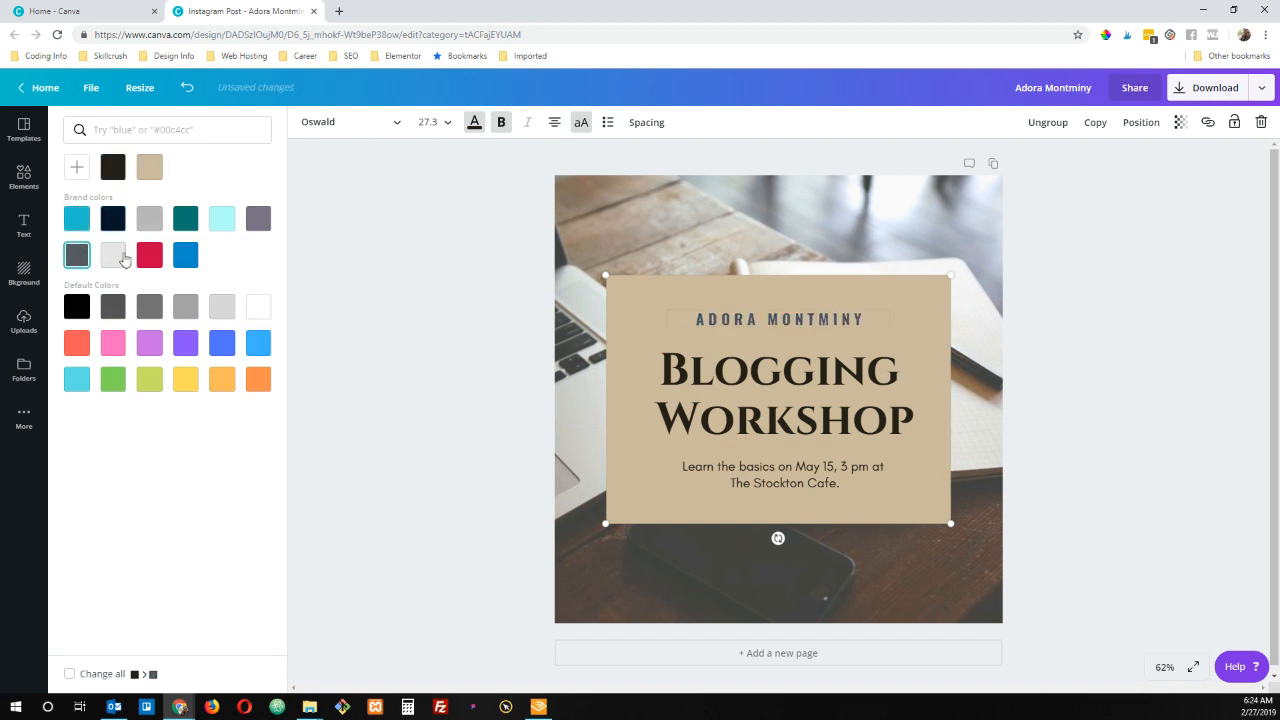
pyautogui.click(115, 255)
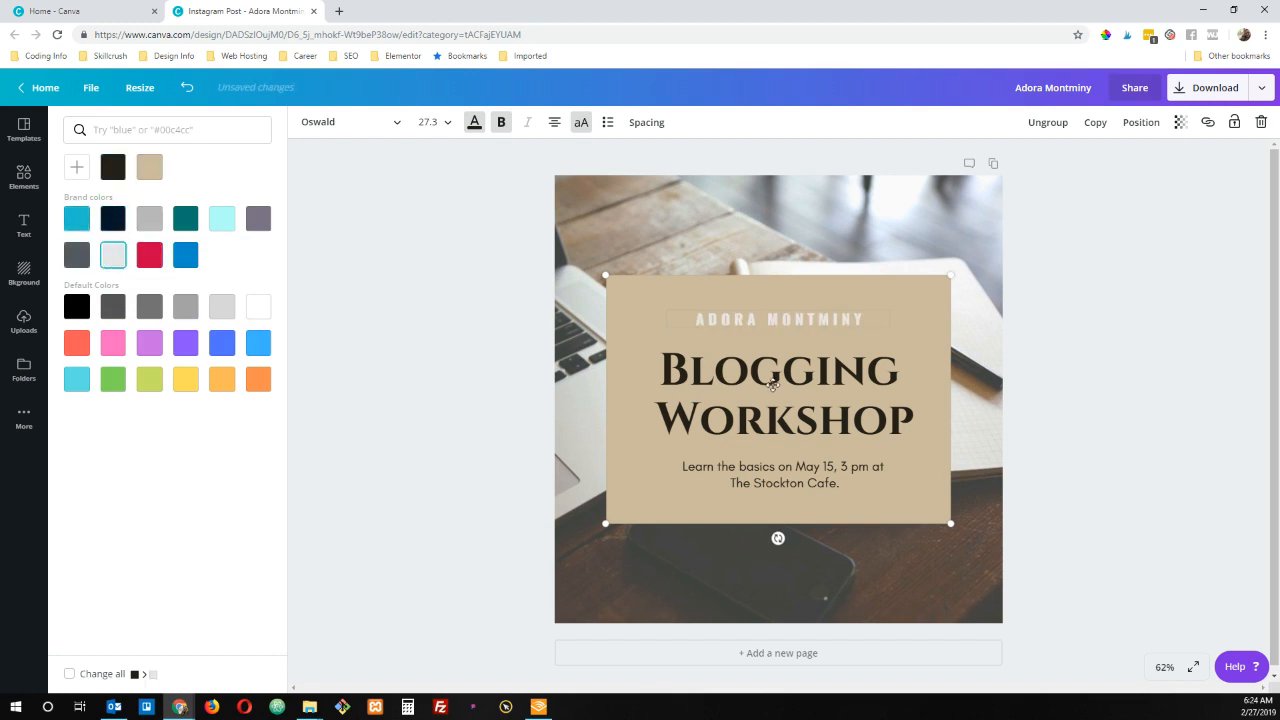
pyautogui.click(113, 220)
# Change the font of the "Blogging Workshop" title to ABeeZee.
pyautogui.click(748, 373)
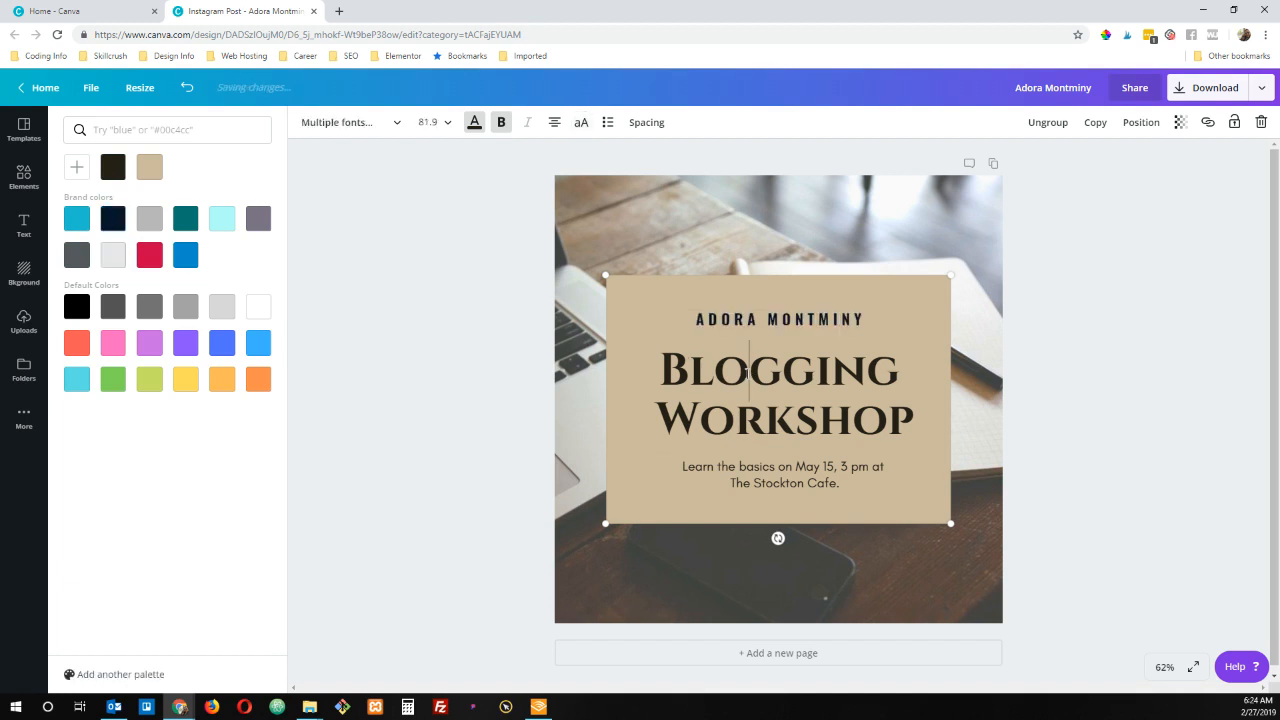
pyautogui.click(398, 122)
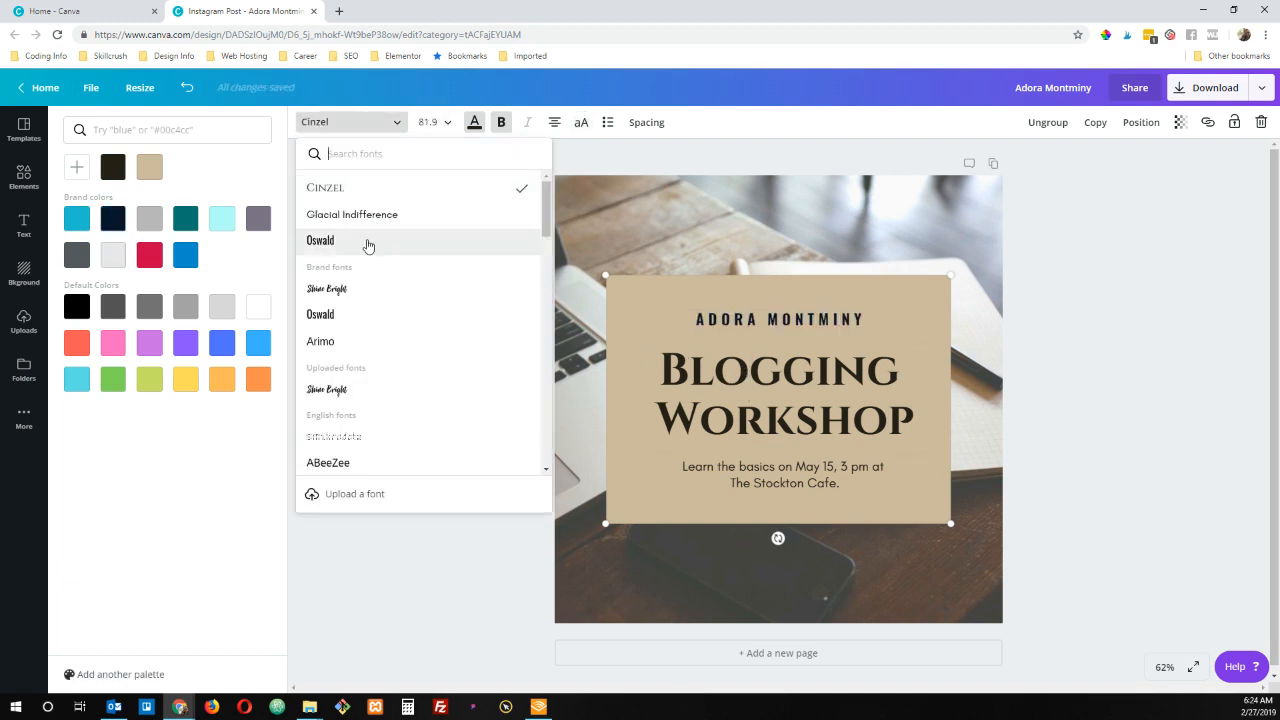
pyautogui.scroll(-4, 440, 406)
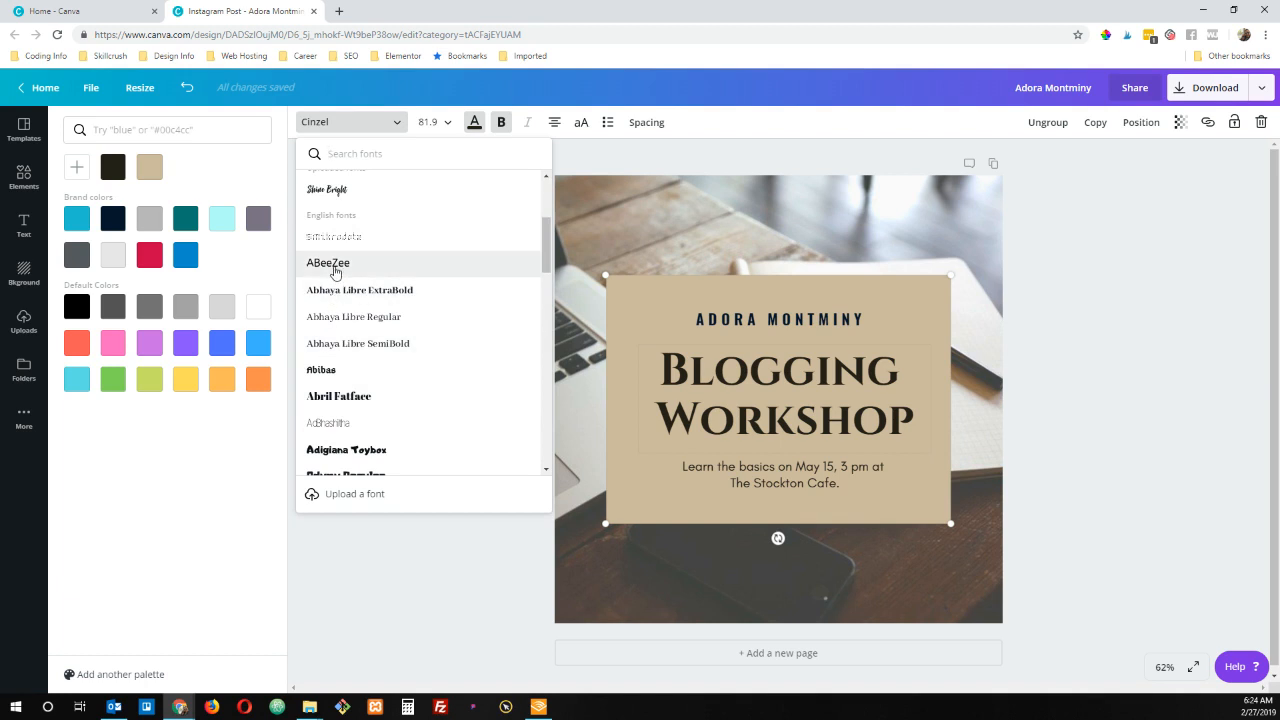
pyautogui.click(335, 265)
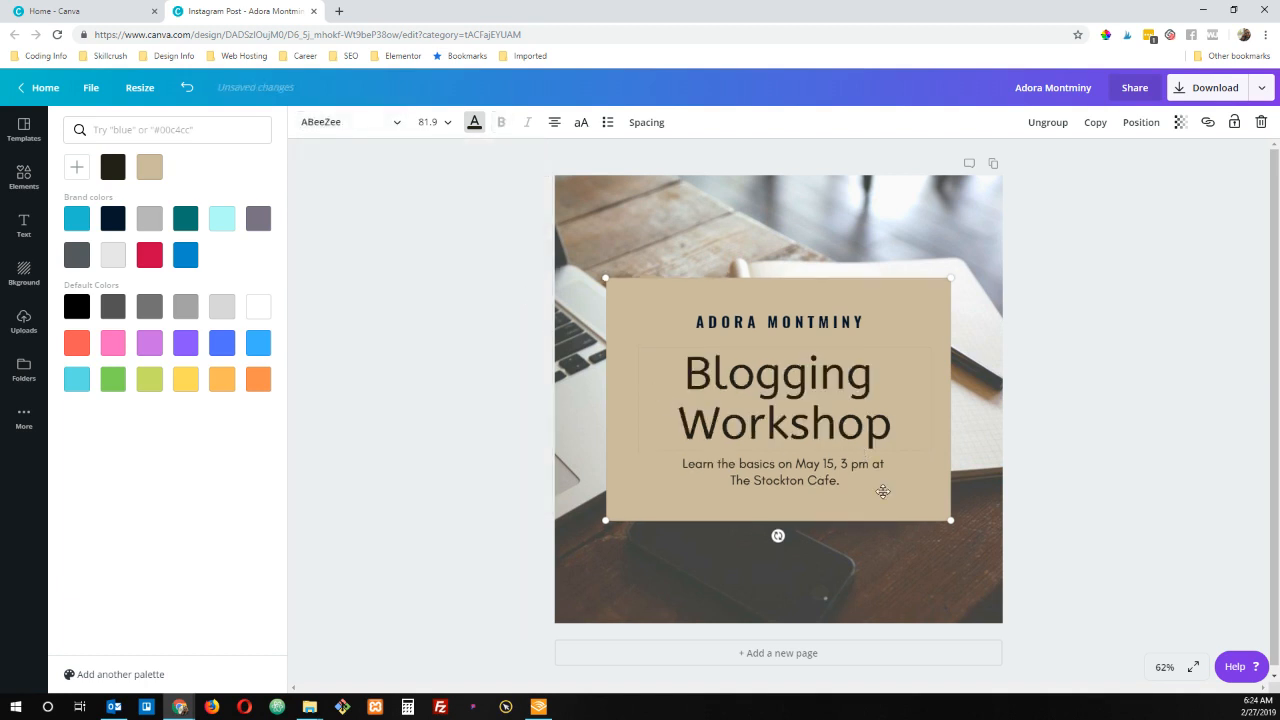
# Search the fonts for "mont" and set the event details text below the title to Montserrat.
pyautogui.click(763, 463)
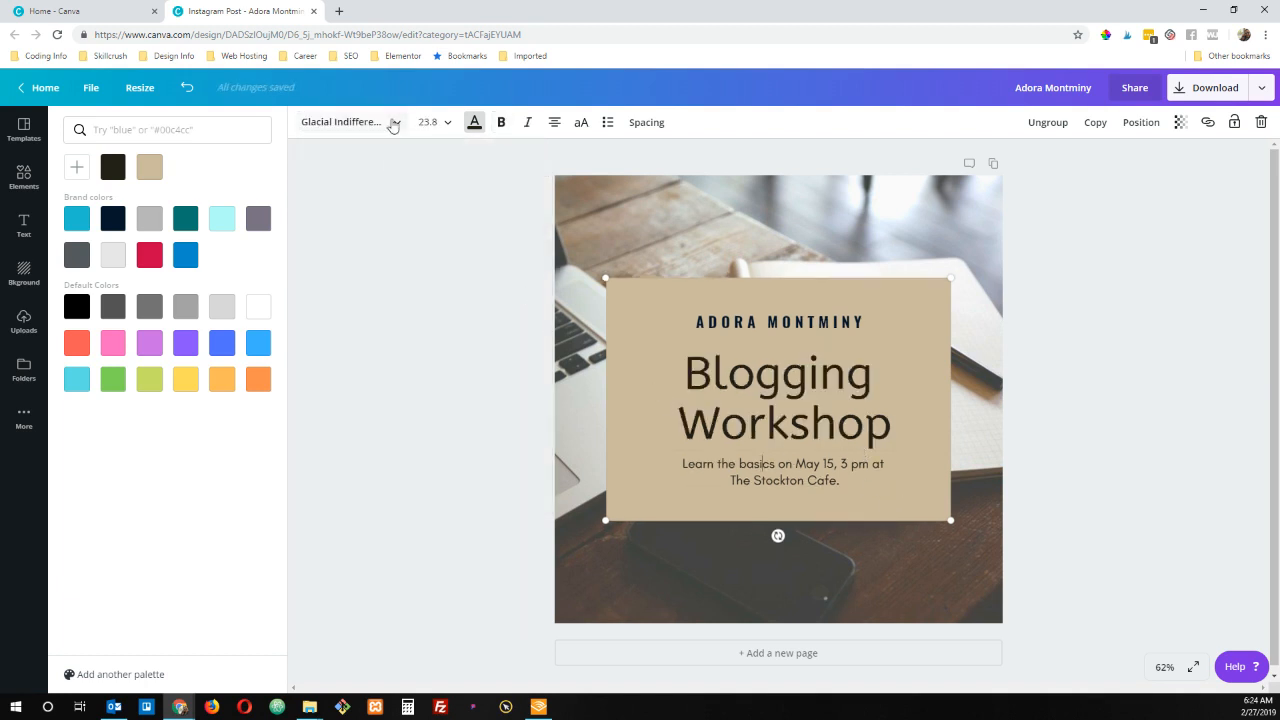
pyautogui.click(392, 122)
pyautogui.scroll(-5, 450, 352)
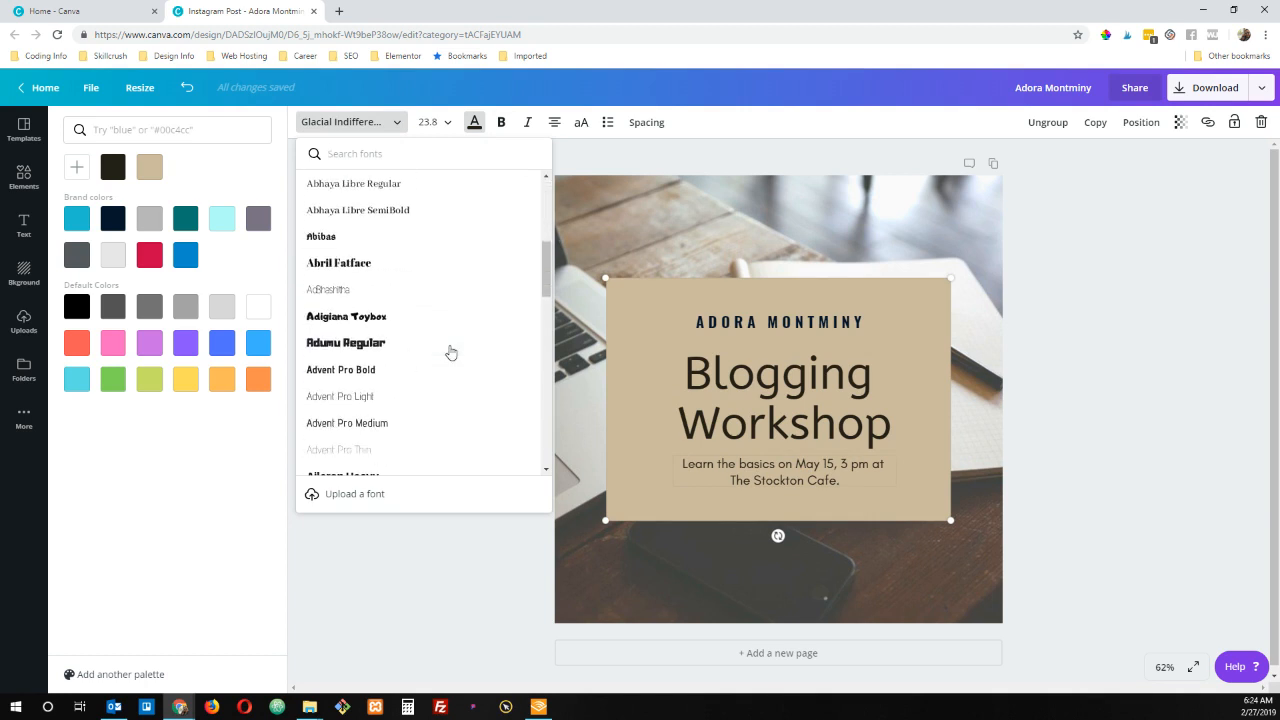
pyautogui.scroll(-5, 450, 352)
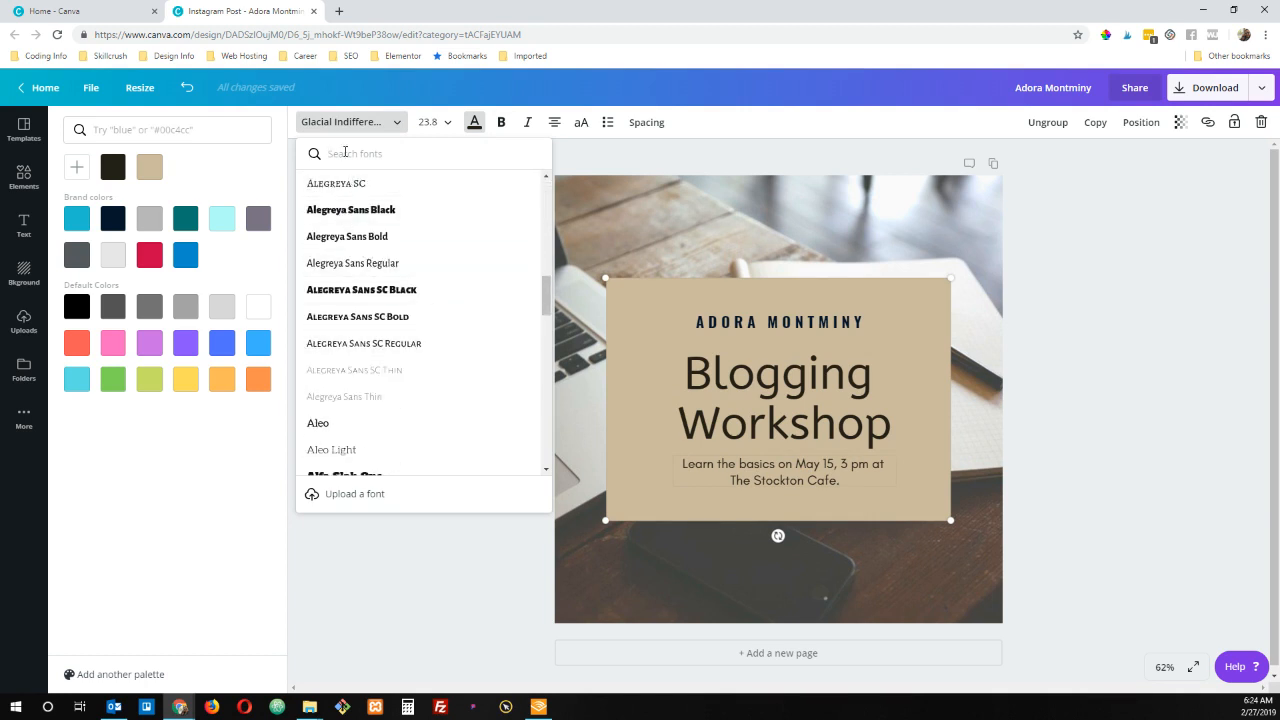
pyautogui.write('mont')
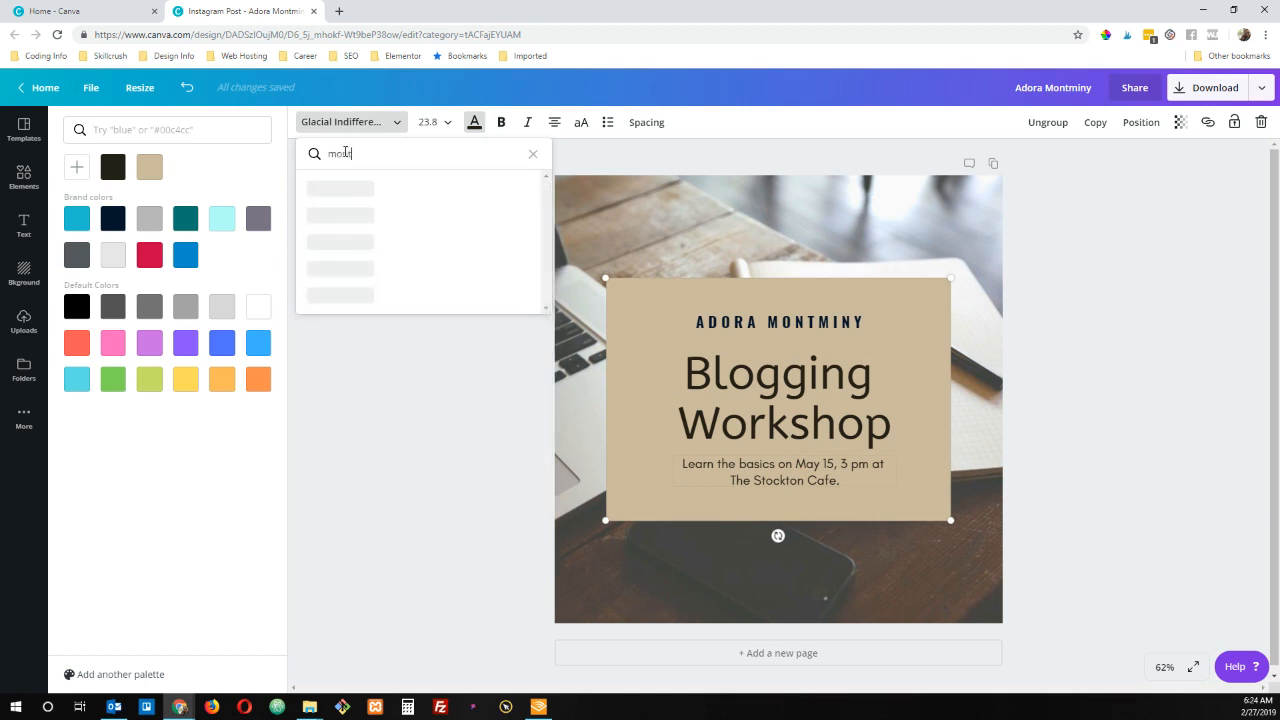
pyautogui.click(345, 186)
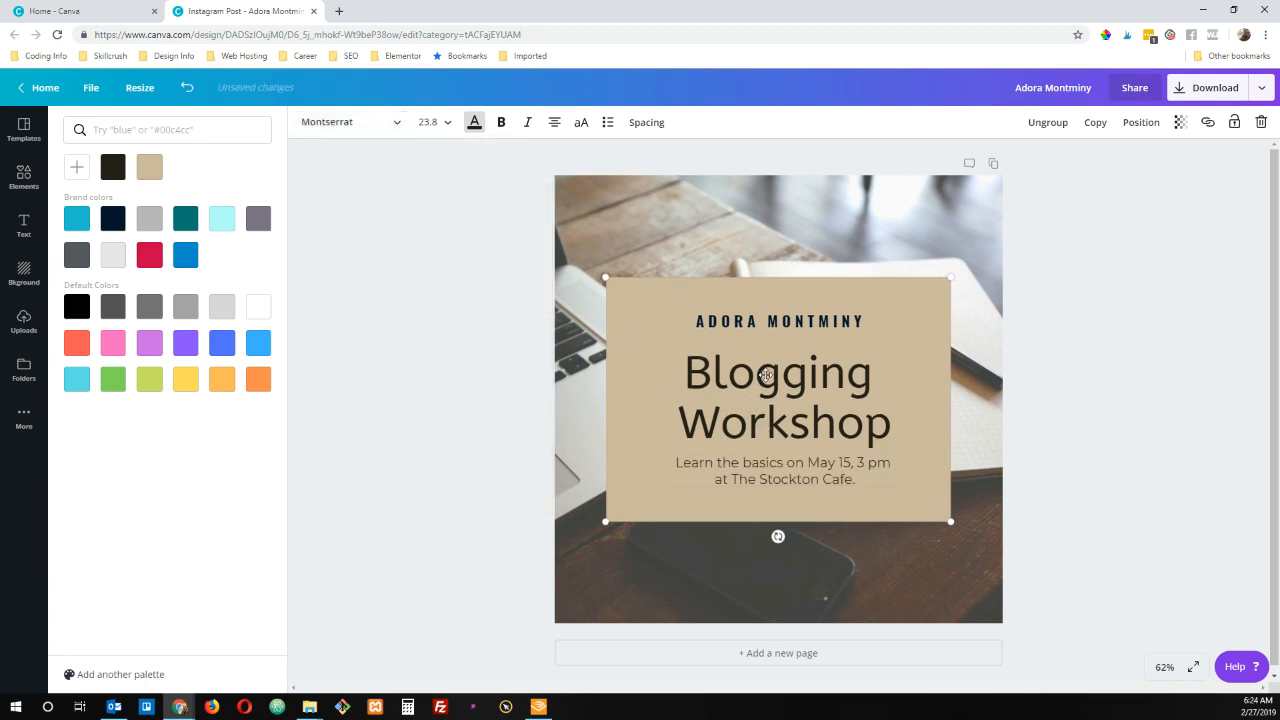
# Try coral and brand blue on the event details text and settle on the dark teal brand colour.
pyautogui.click(475, 123)
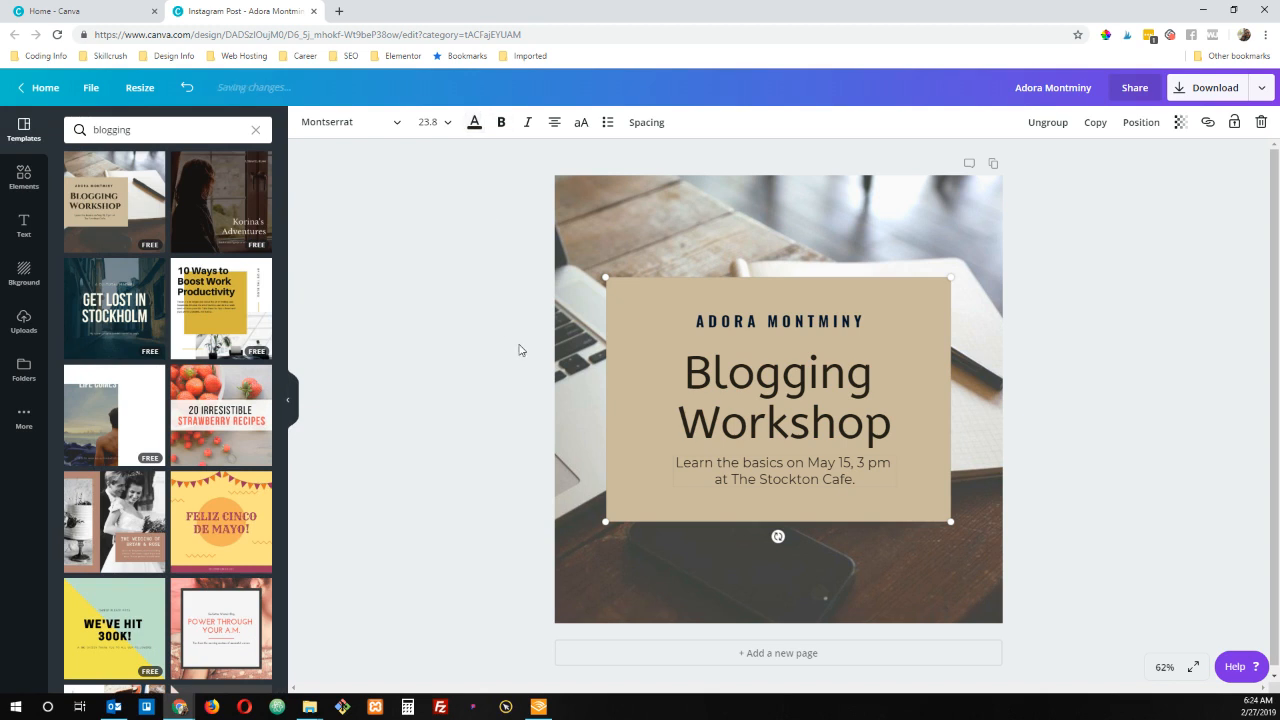
pyautogui.click(475, 123)
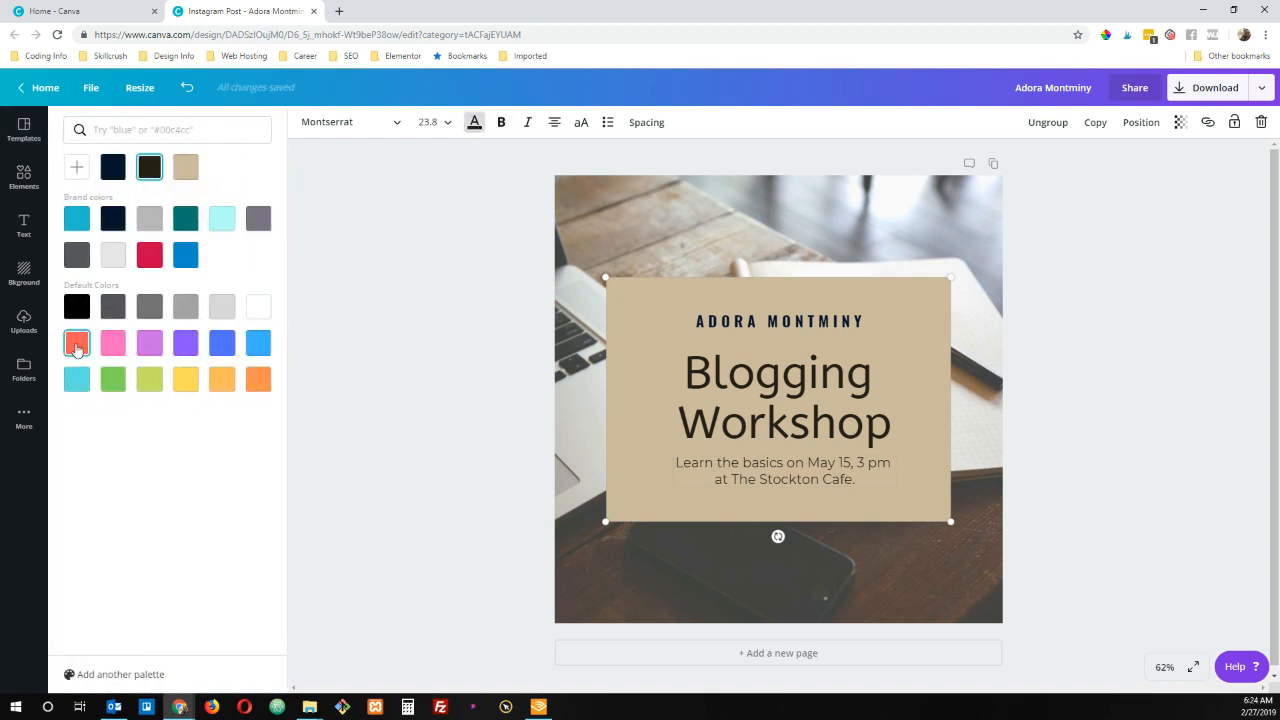
pyautogui.click(77, 344)
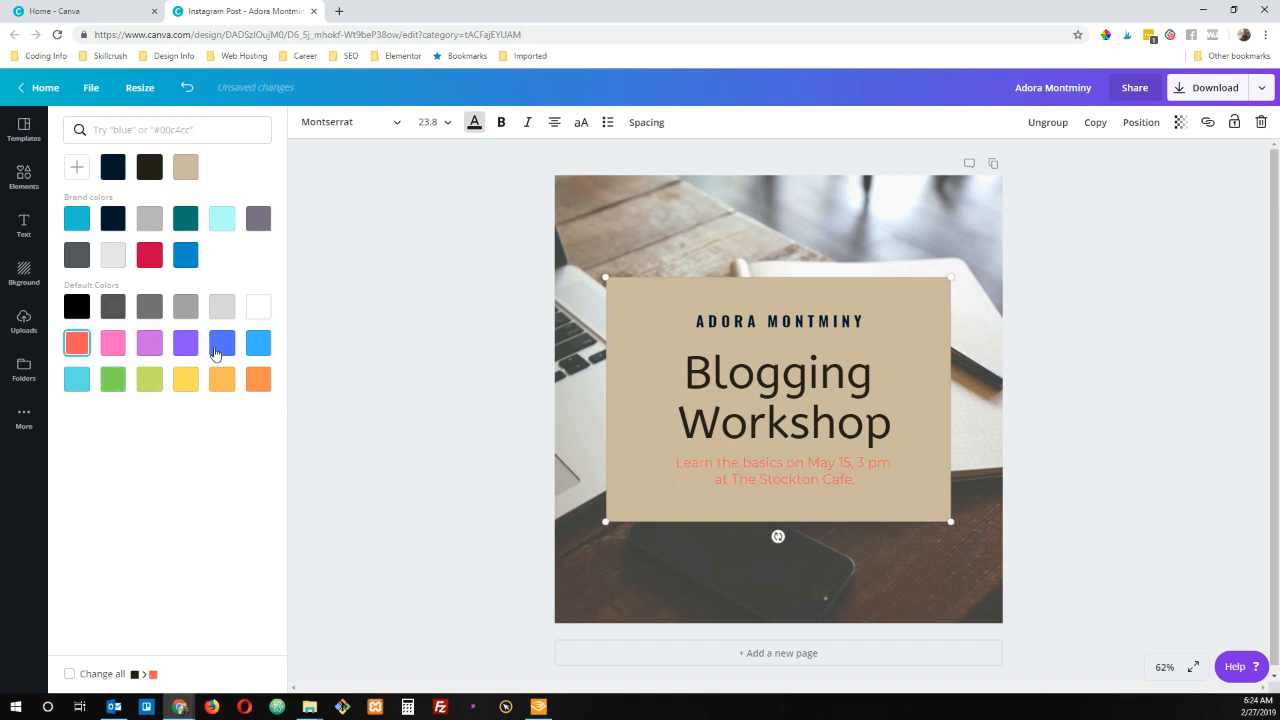
pyautogui.click(194, 257)
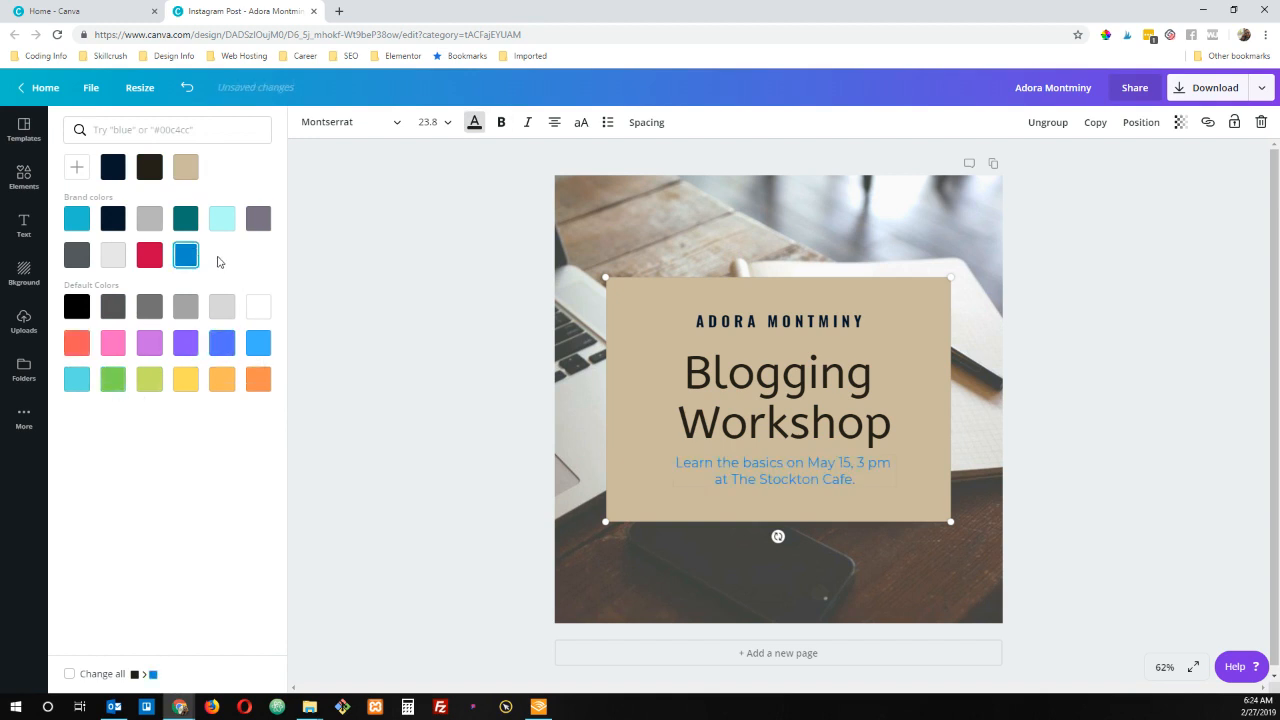
pyautogui.click(190, 221)
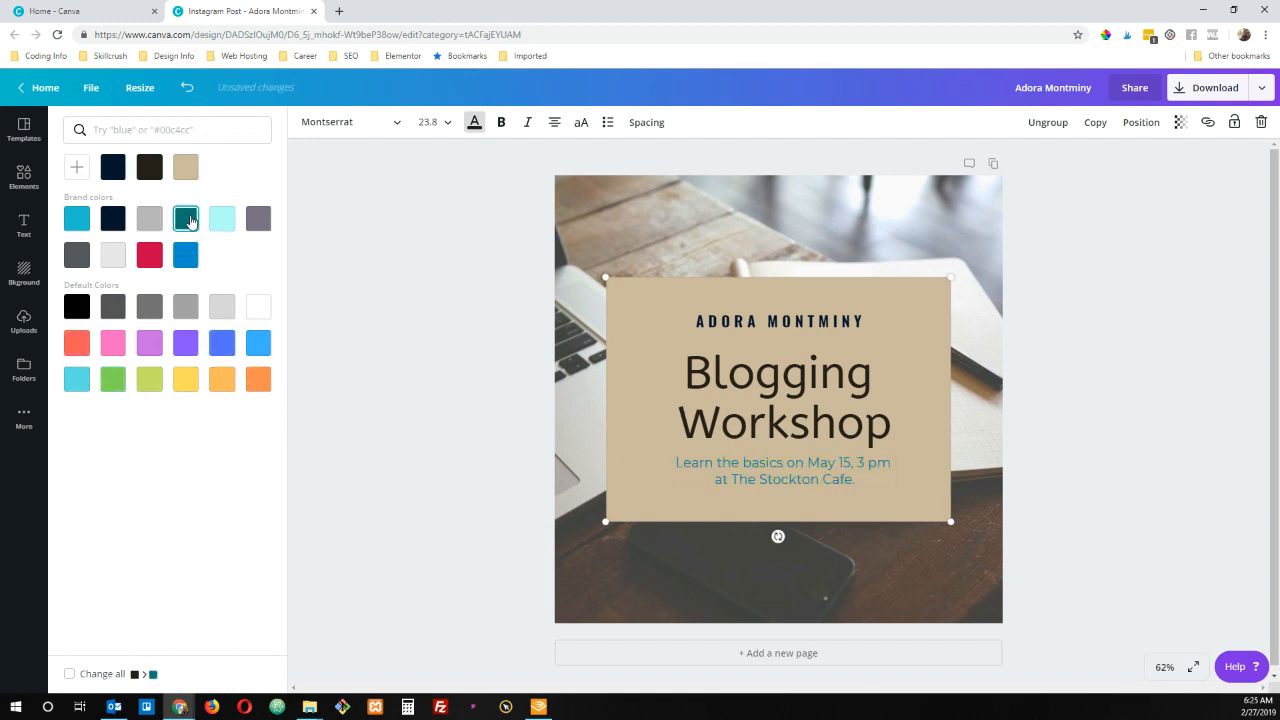
# Try uppercase on the "Blogging Workshop" title and turn it off again.
pyautogui.click(776, 412)
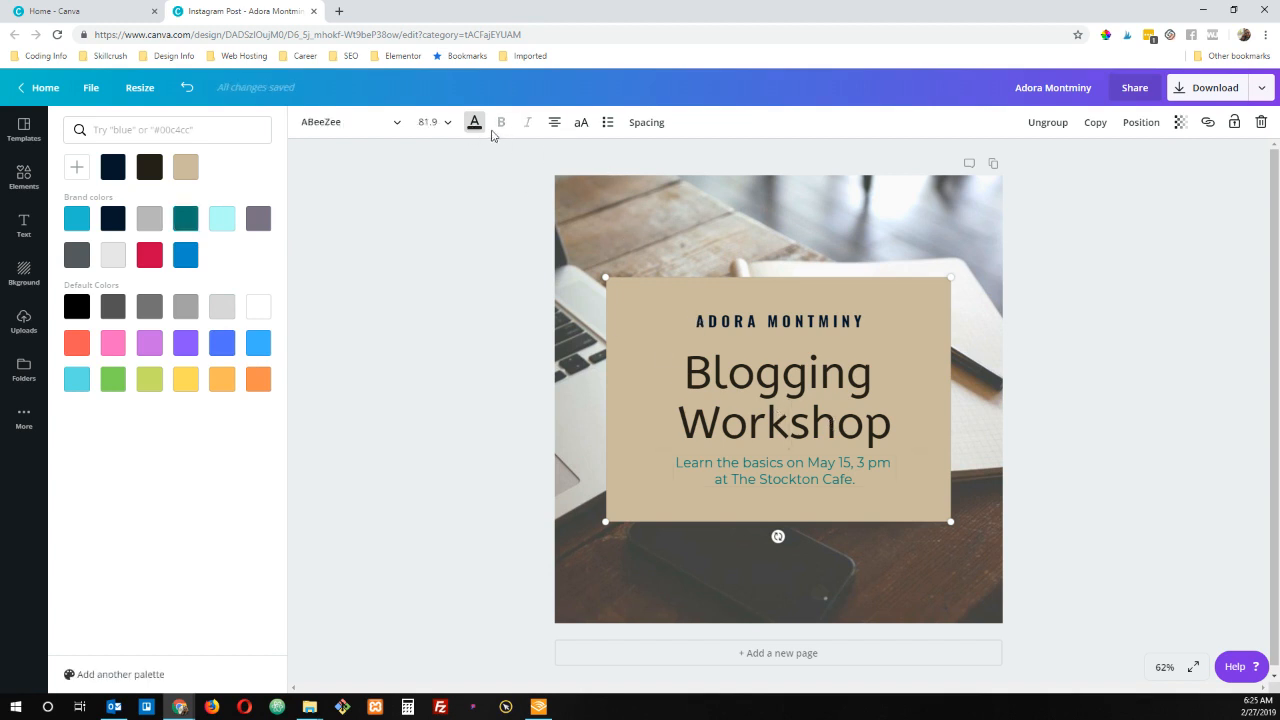
pyautogui.click(582, 125)
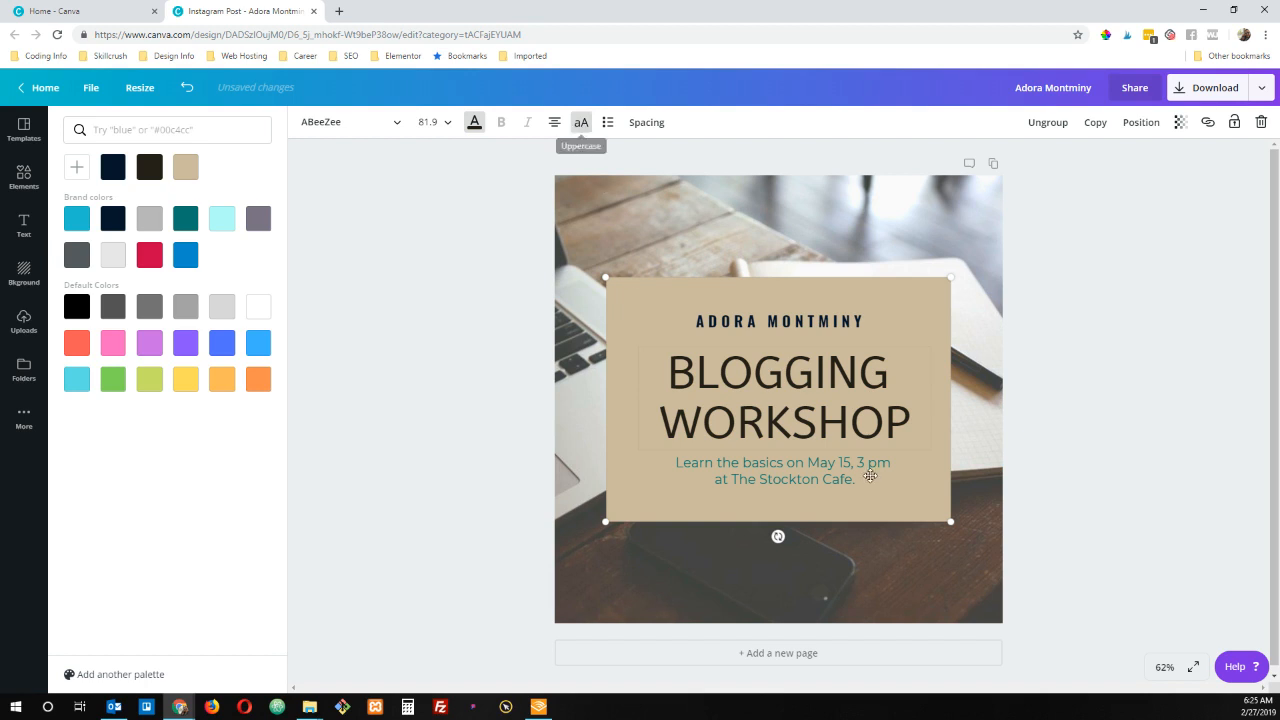
pyautogui.click(580, 127)
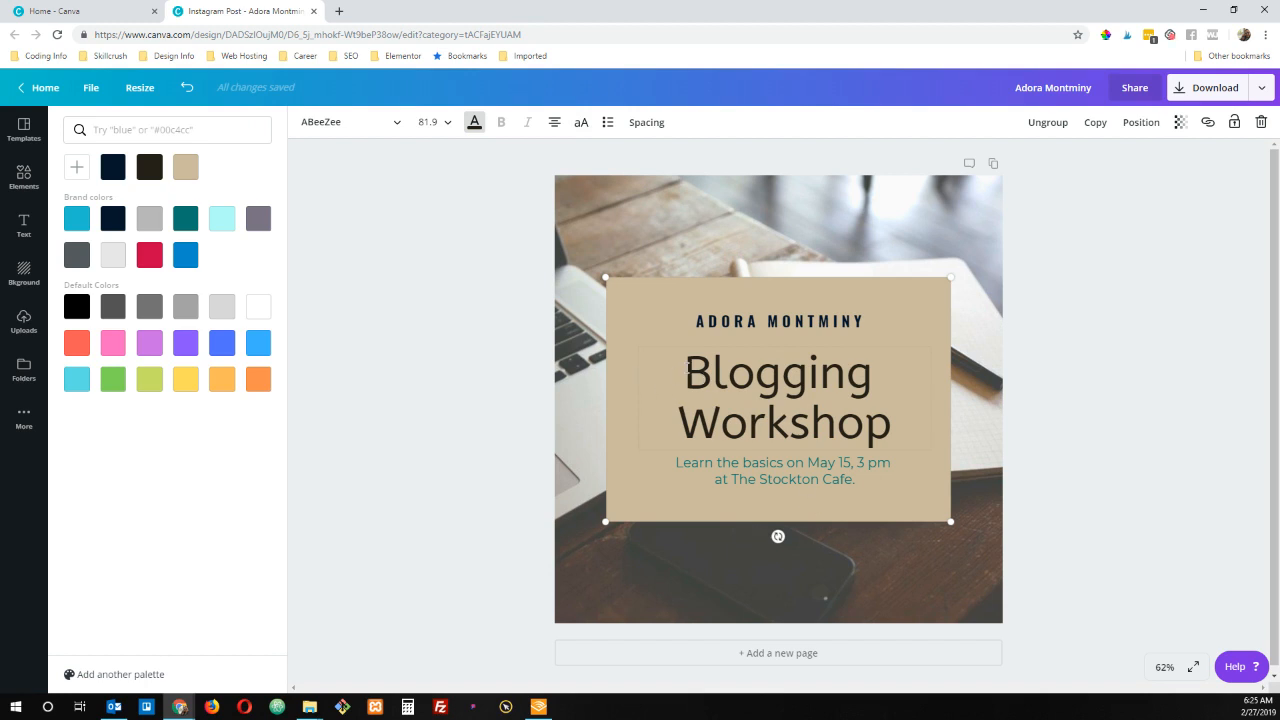
# Set the font size of the whole "Blogging Workshop" title to 96.
pyautogui.moveTo(686, 370); pyautogui.dragTo(893, 425)
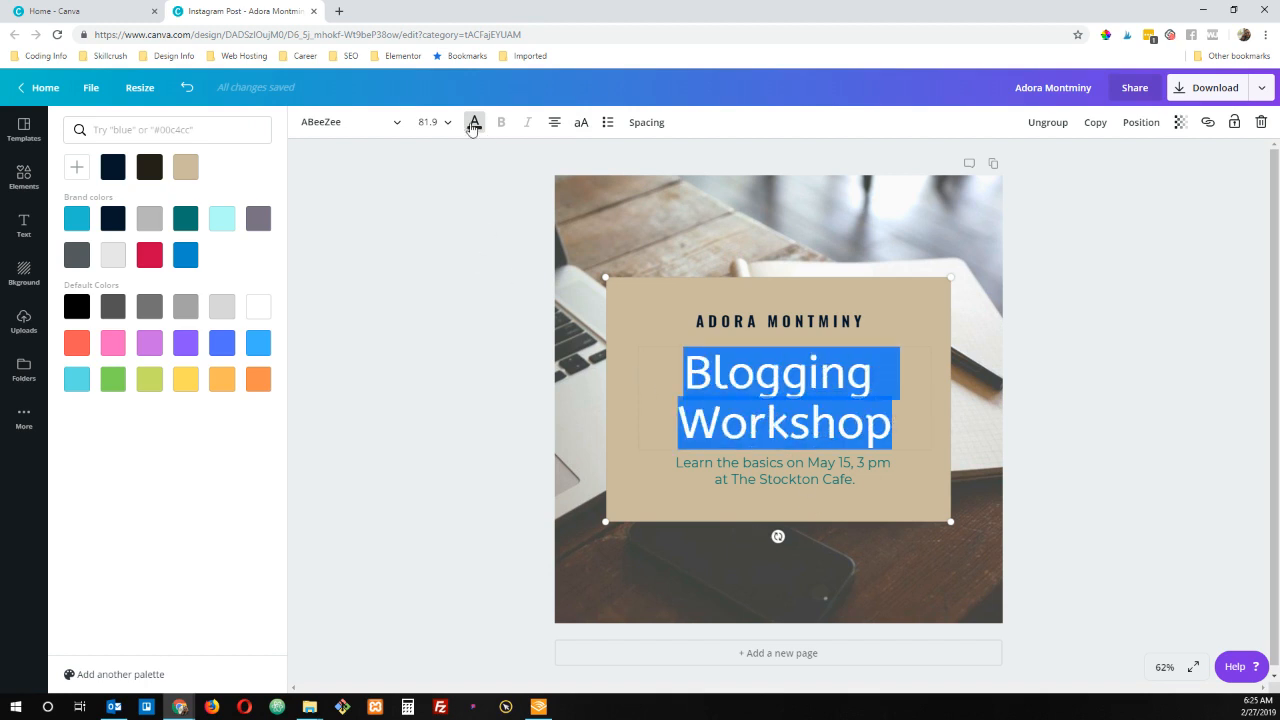
pyautogui.click(448, 124)
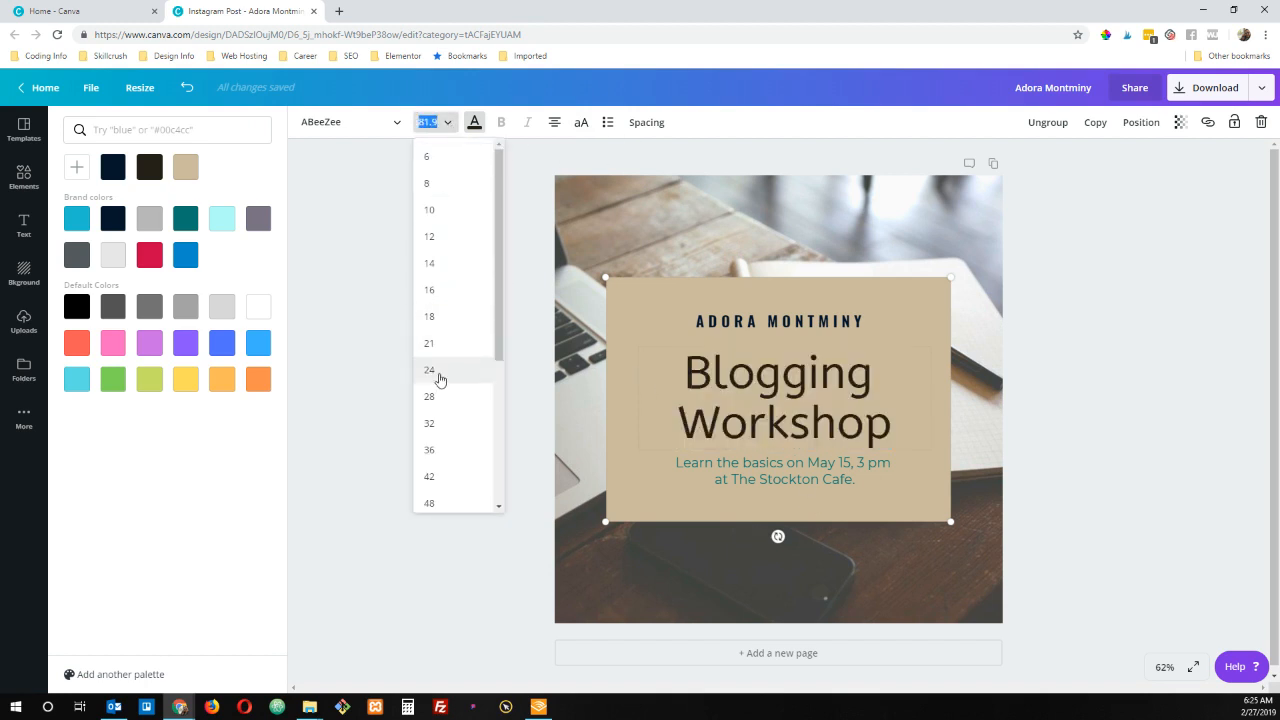
pyautogui.moveTo(500, 309); pyautogui.dragTo(488, 470)
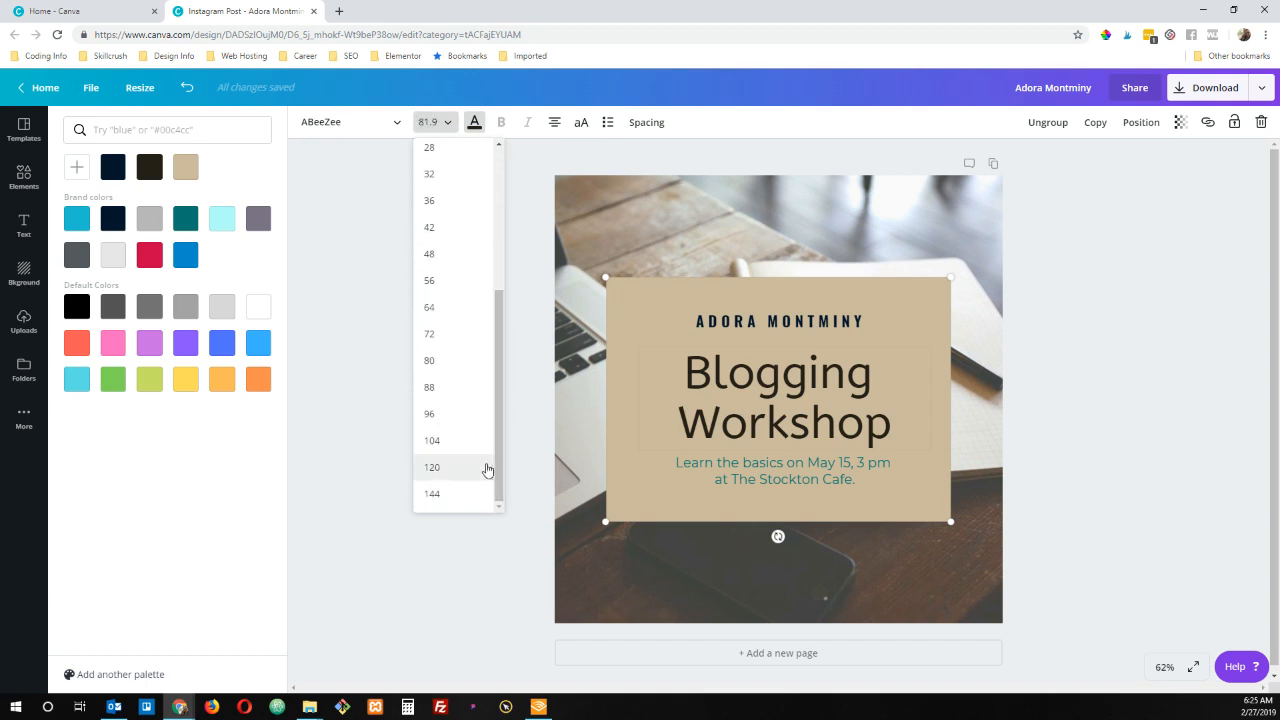
pyautogui.click(443, 416)
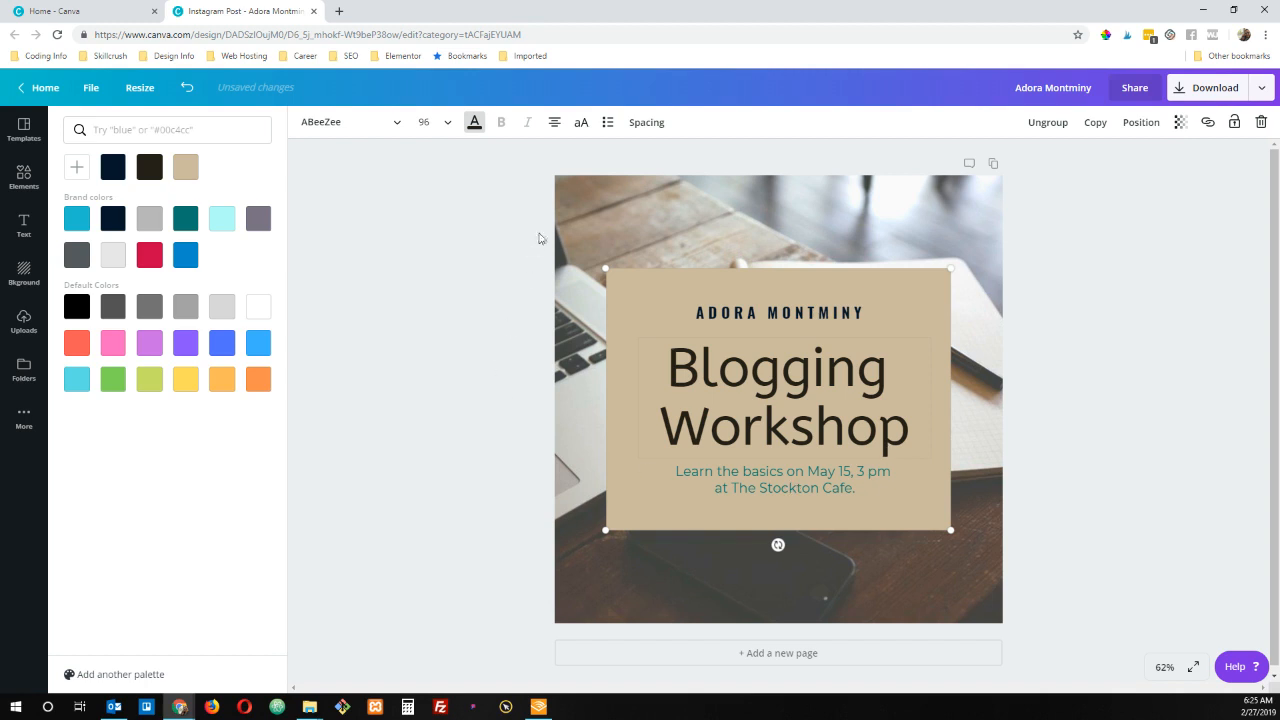
# Set the letter spacing of the name line above the title to 92 and its line height to 1.4.
pyautogui.click(733, 313)
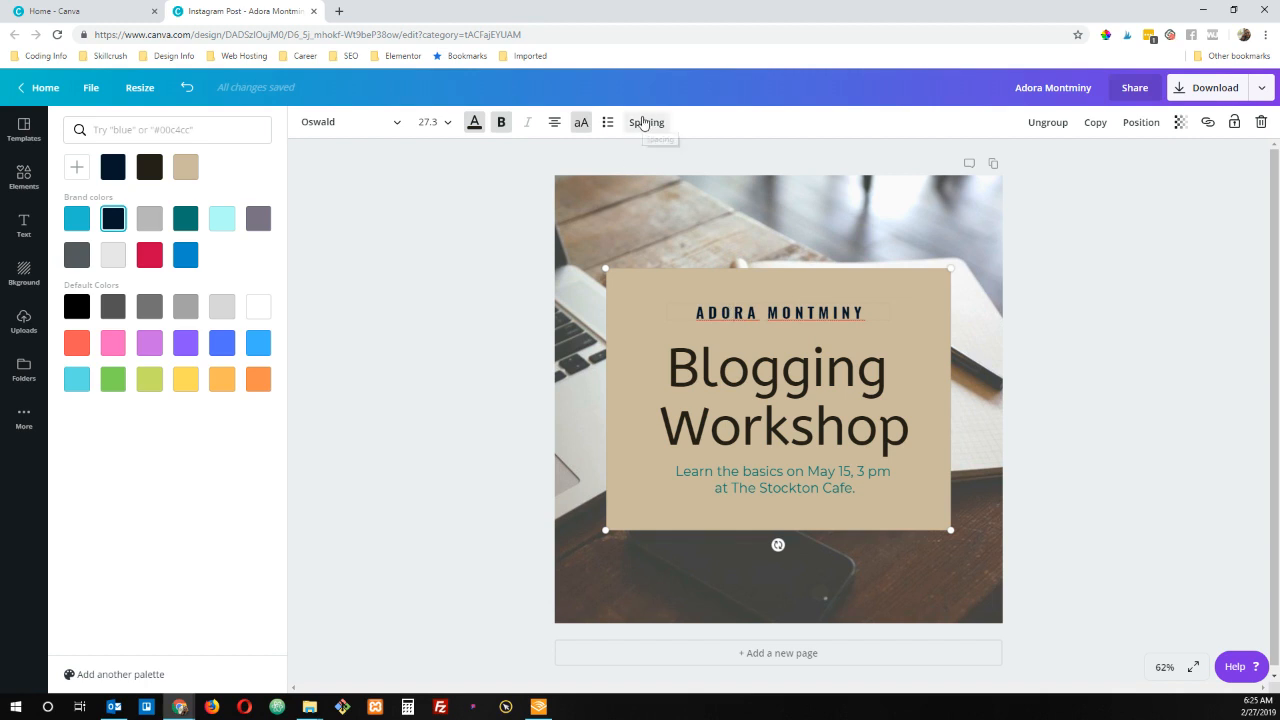
pyautogui.click(636, 123)
pyautogui.moveTo(751, 163); pyautogui.dragTo(736, 167)
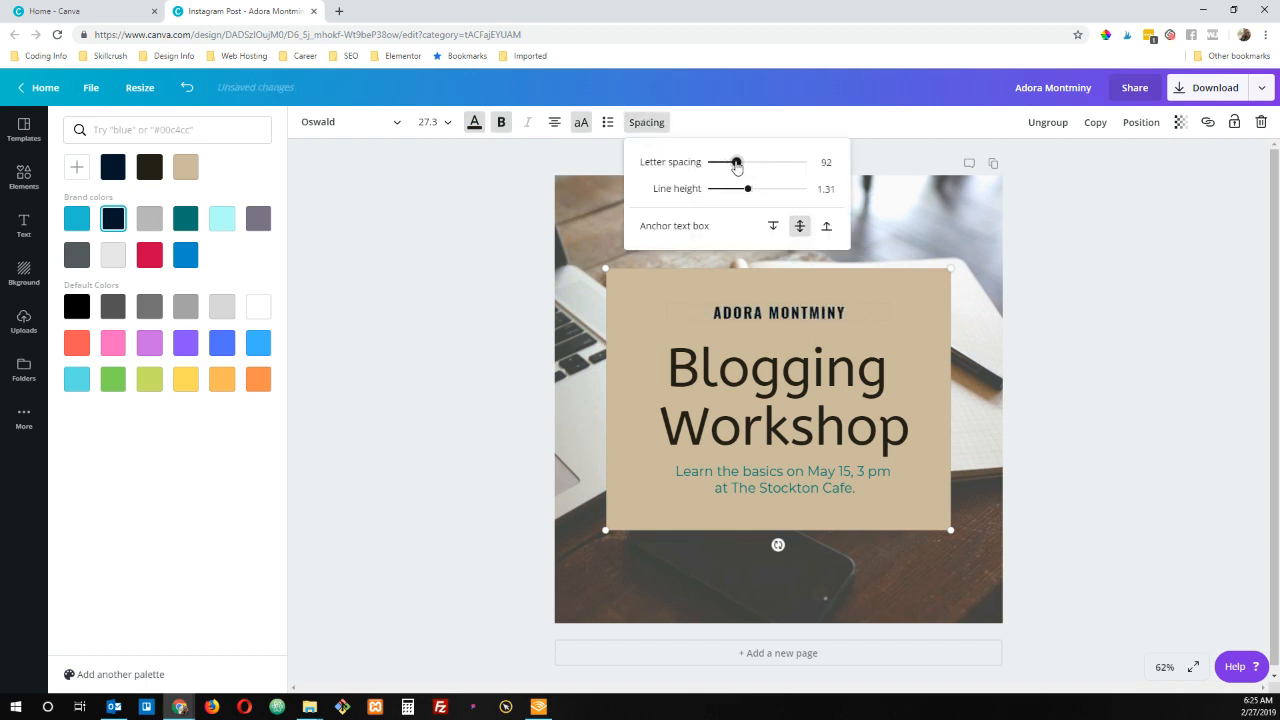
pyautogui.moveTo(748, 189); pyautogui.dragTo(752, 194)
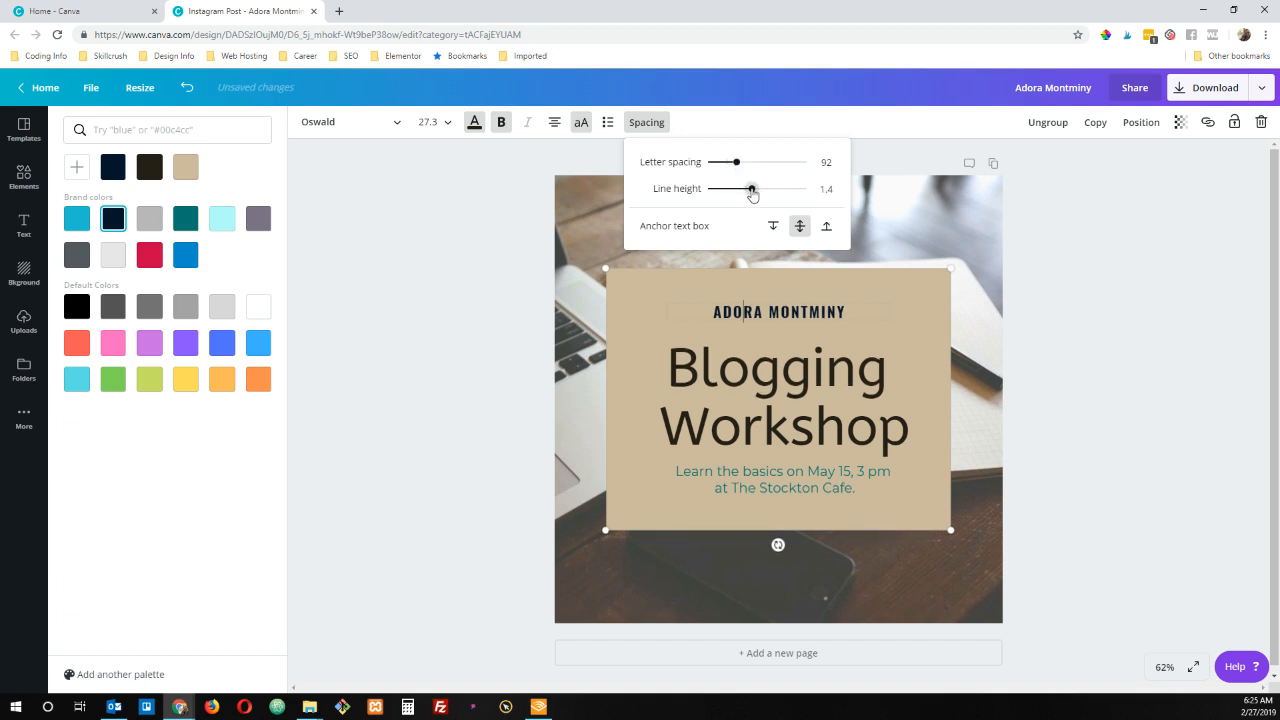
# Set the line height of the "Blogging Workshop" title to 1.16.
pyautogui.click(771, 372)
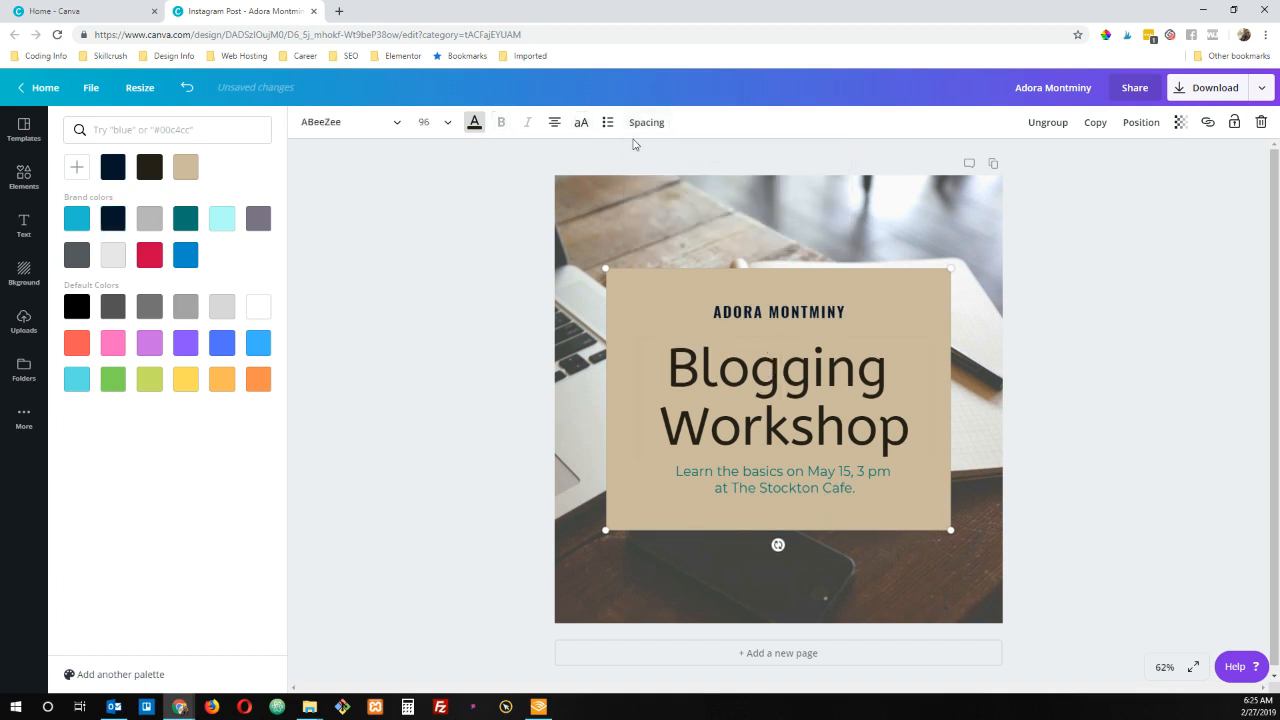
pyautogui.click(643, 122)
pyautogui.moveTo(738, 189)
pyautogui.mouseDown()
pyautogui.moveTo(770, 193)
pyautogui.moveTo(722, 192)
pyautogui.moveTo(740, 192)
pyautogui.mouseUp()
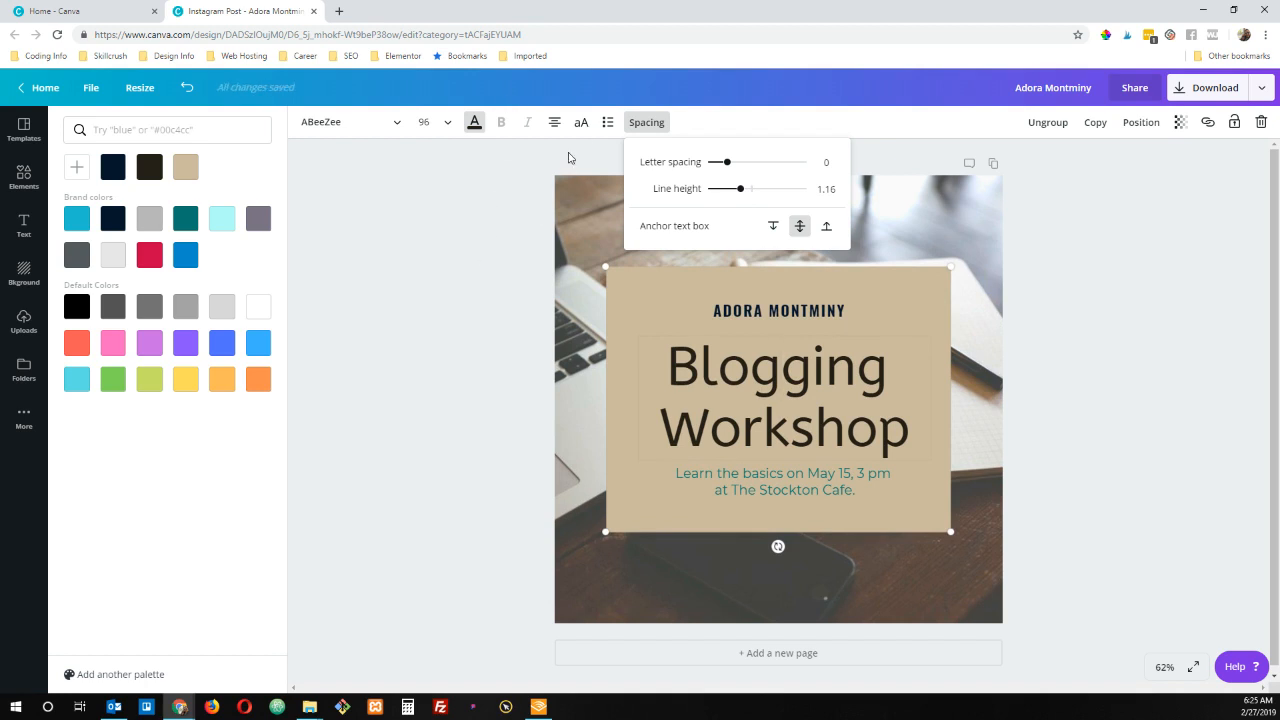
# Try left alignment on the title alone, then on the name line, title and event details together.
pyautogui.click(555, 124)
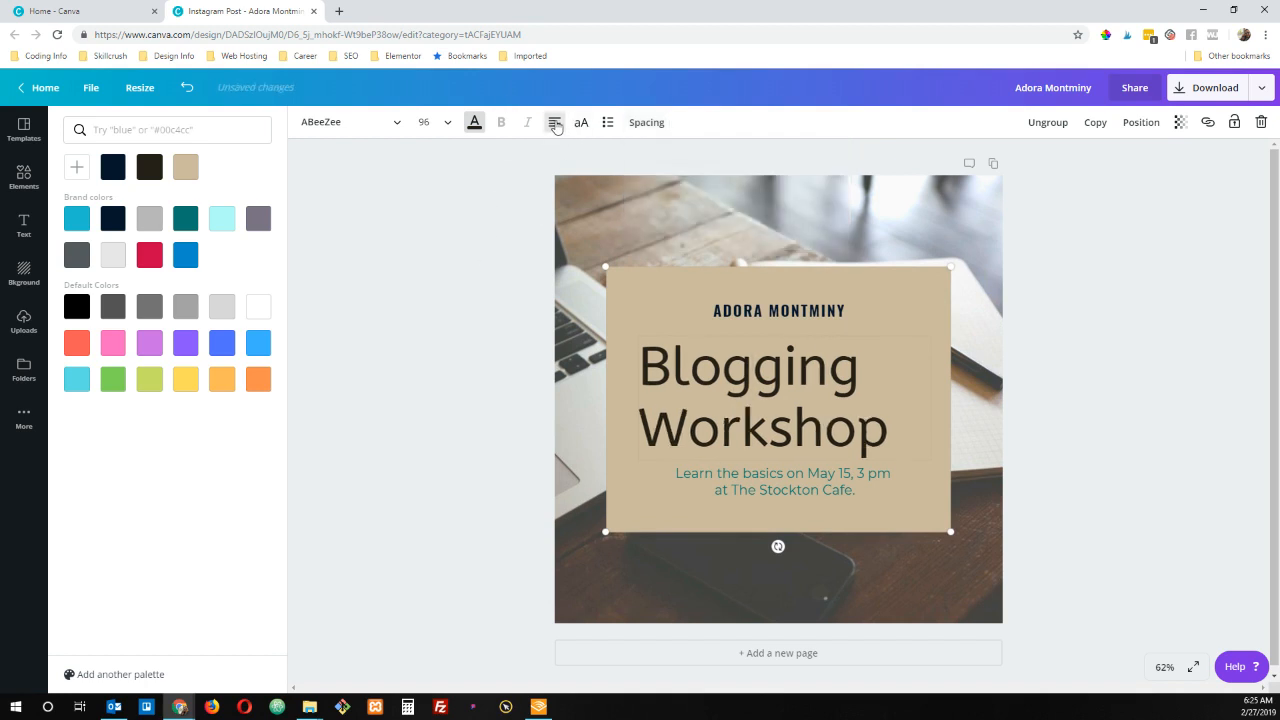
pyautogui.click(555, 123)
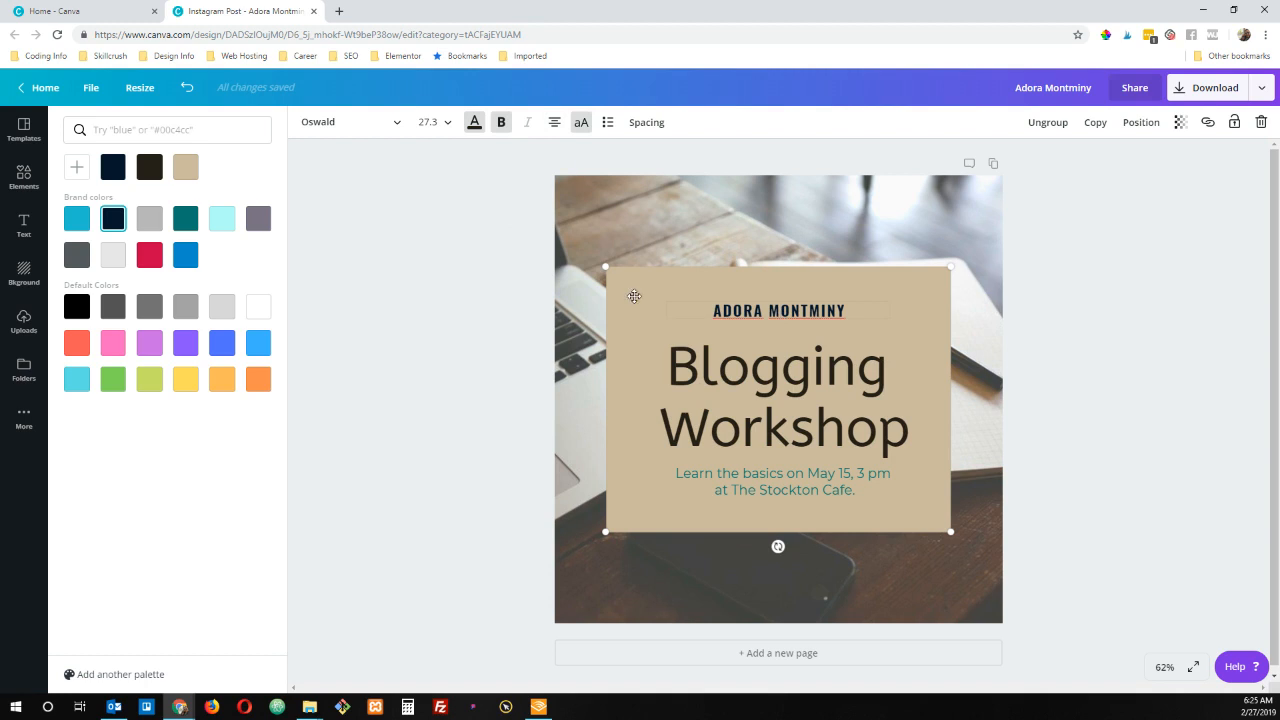
pyautogui.click(634, 296)
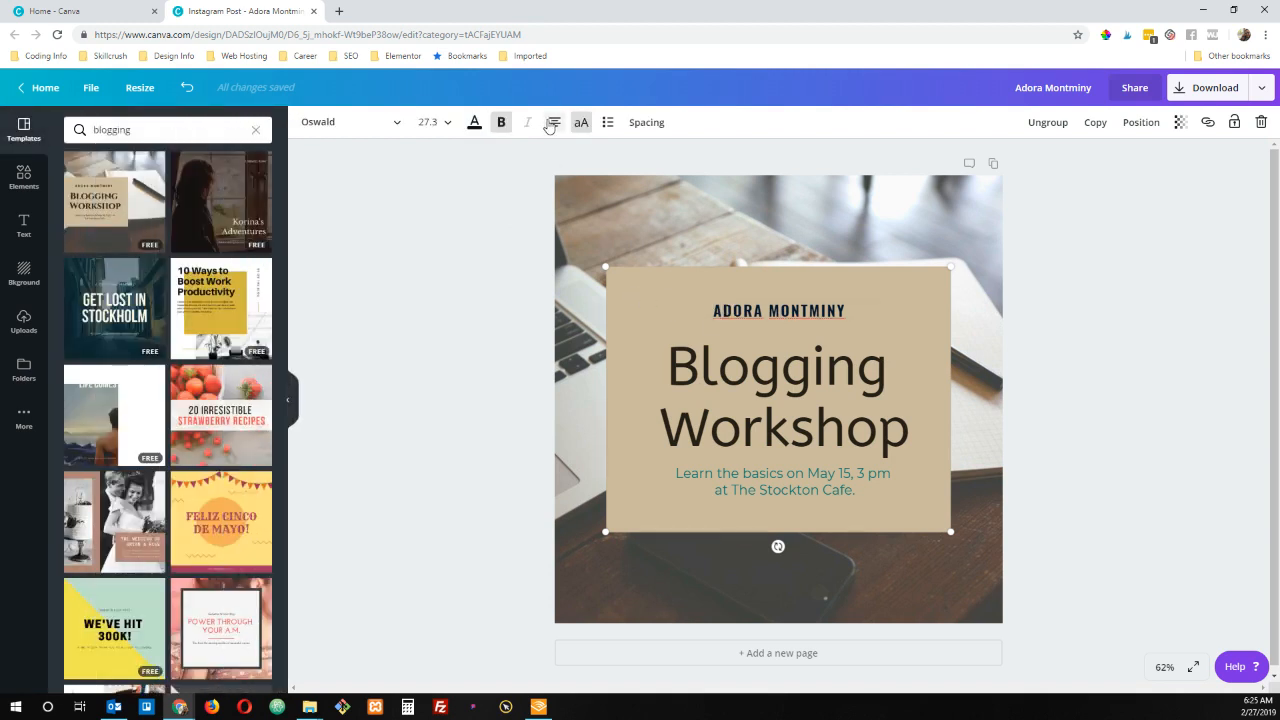
pyautogui.click(553, 124)
pyautogui.press('Down')
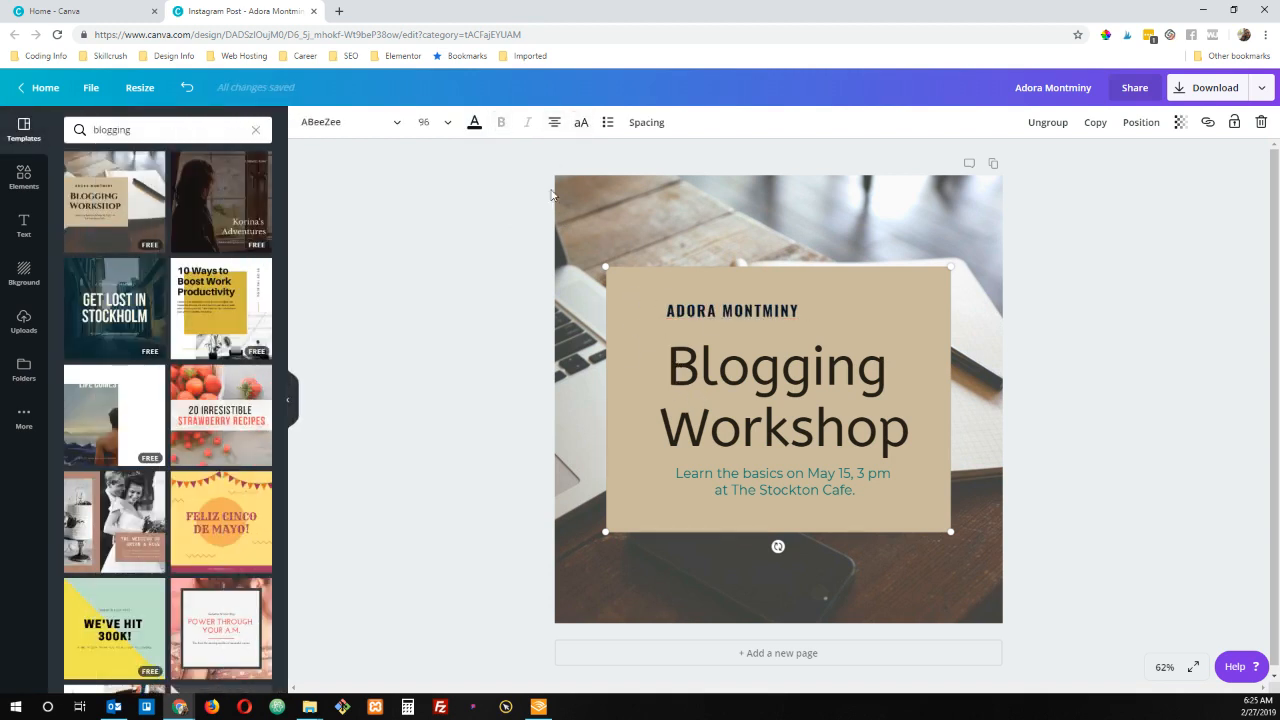
pyautogui.click(554, 124)
pyautogui.press('Down')
pyautogui.press('Down')
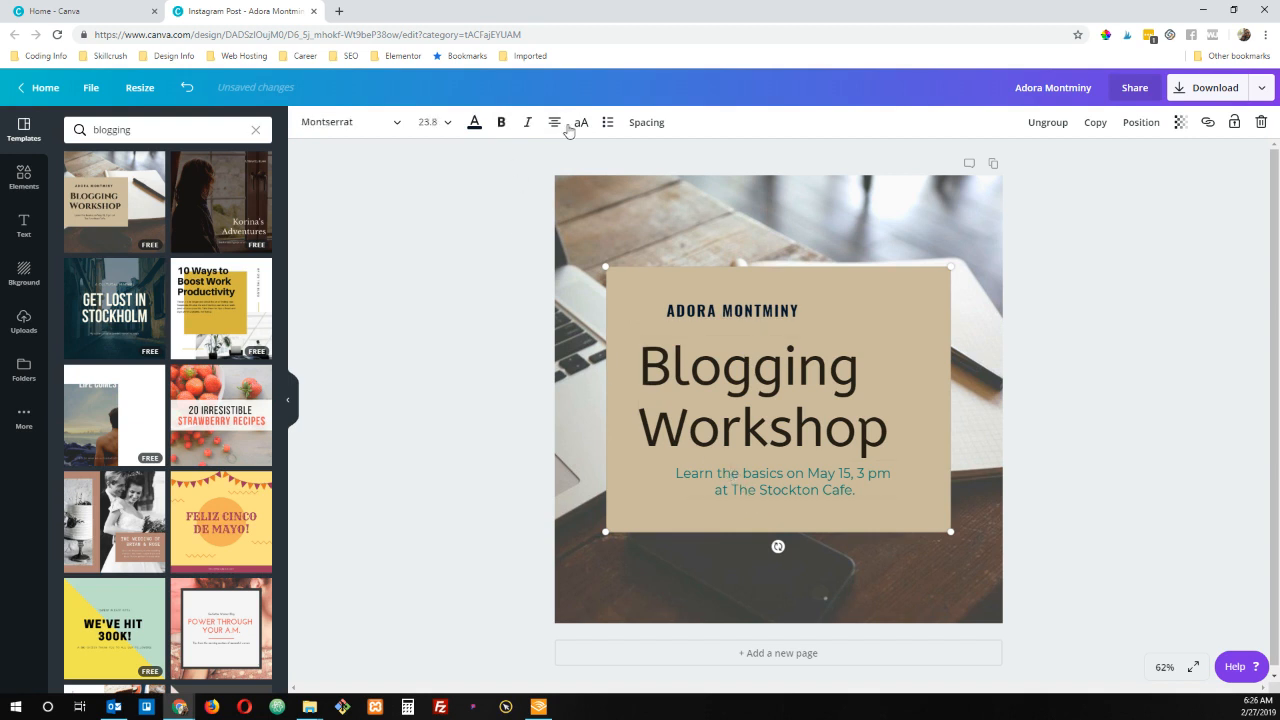
pyautogui.click(555, 122)
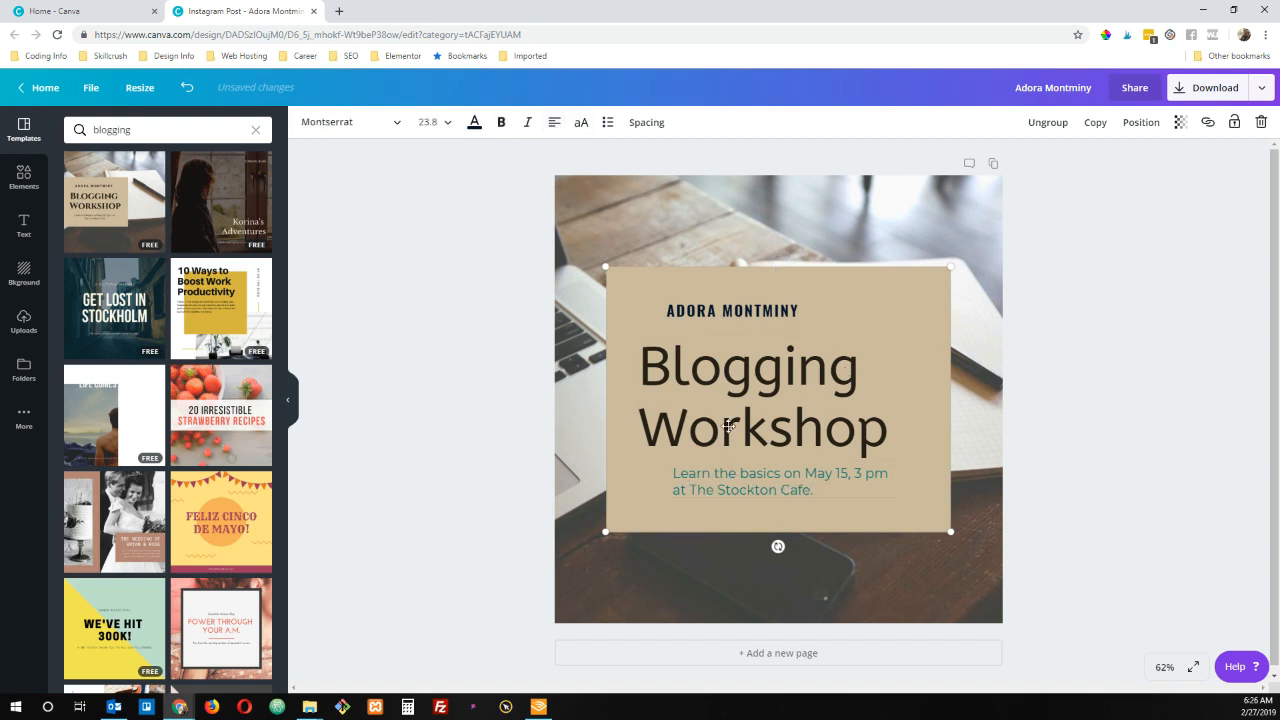
# Return the event details, the "Blogging Workshop" title and the name line to centre alignment.
pyautogui.click(555, 124)
pyautogui.click(556, 126)
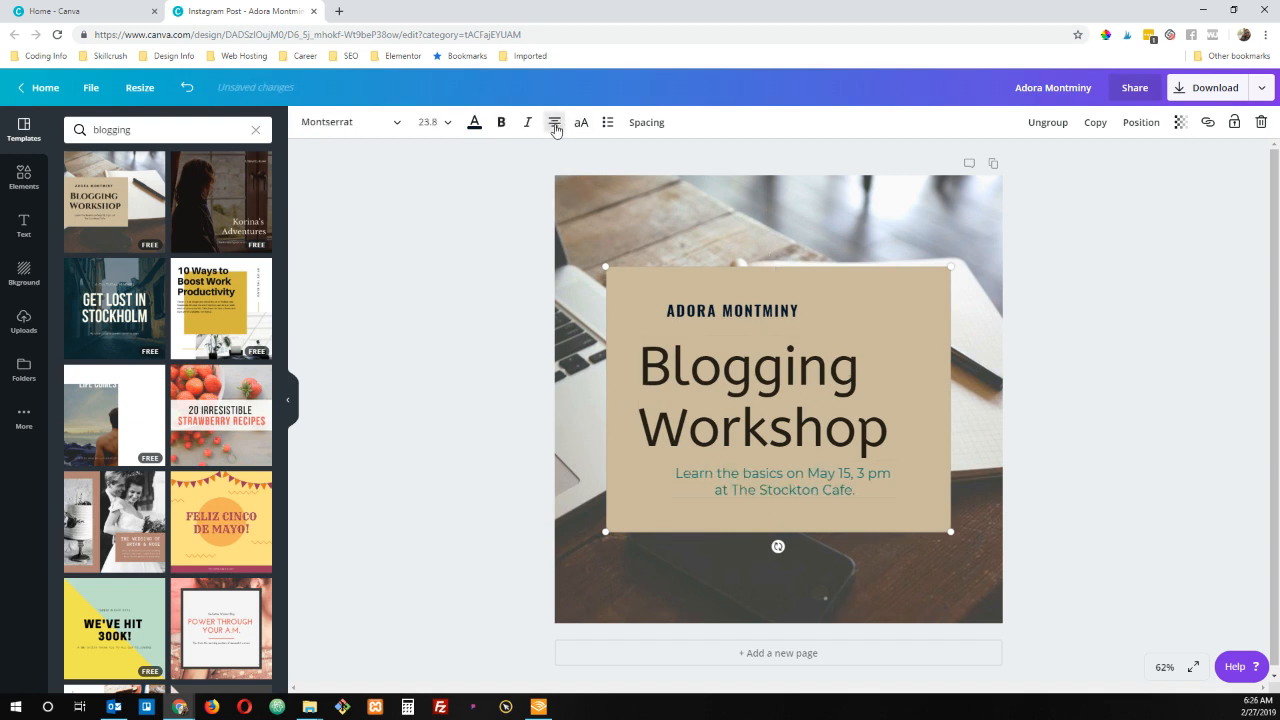
pyautogui.press('Up')
pyautogui.press('Up')
pyautogui.click(554, 124)
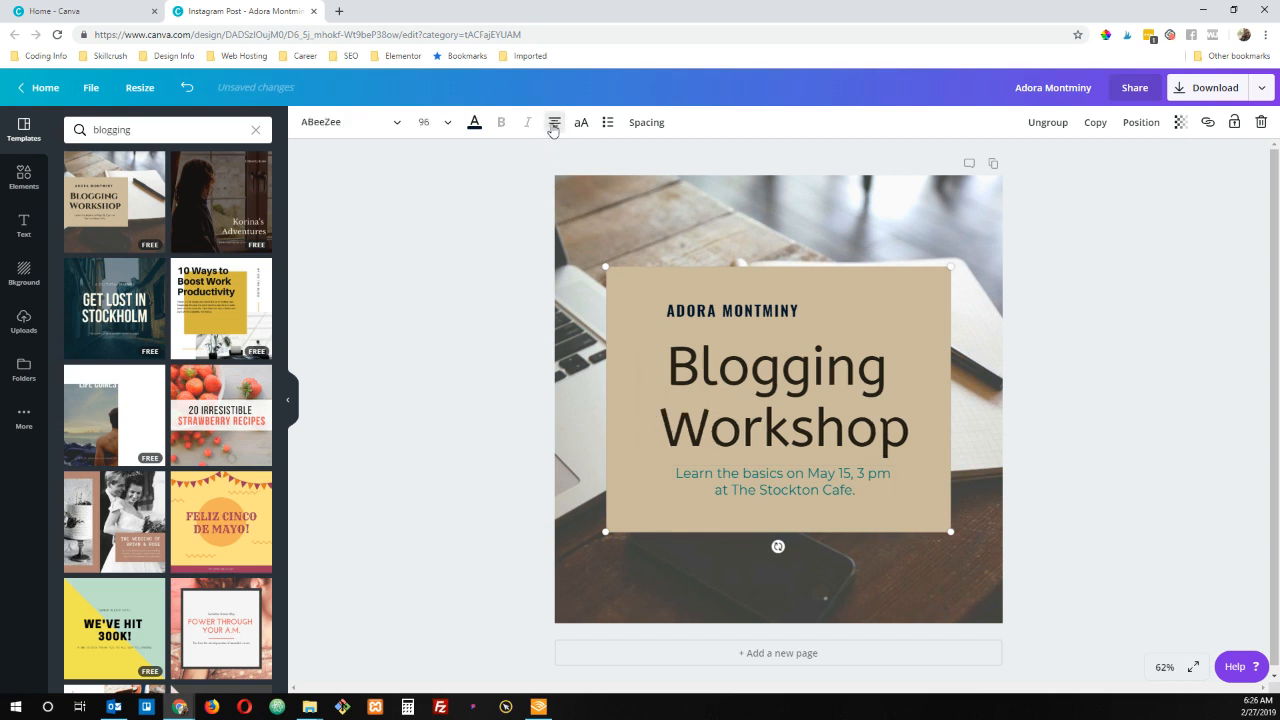
pyautogui.click(554, 126)
pyautogui.click(555, 123)
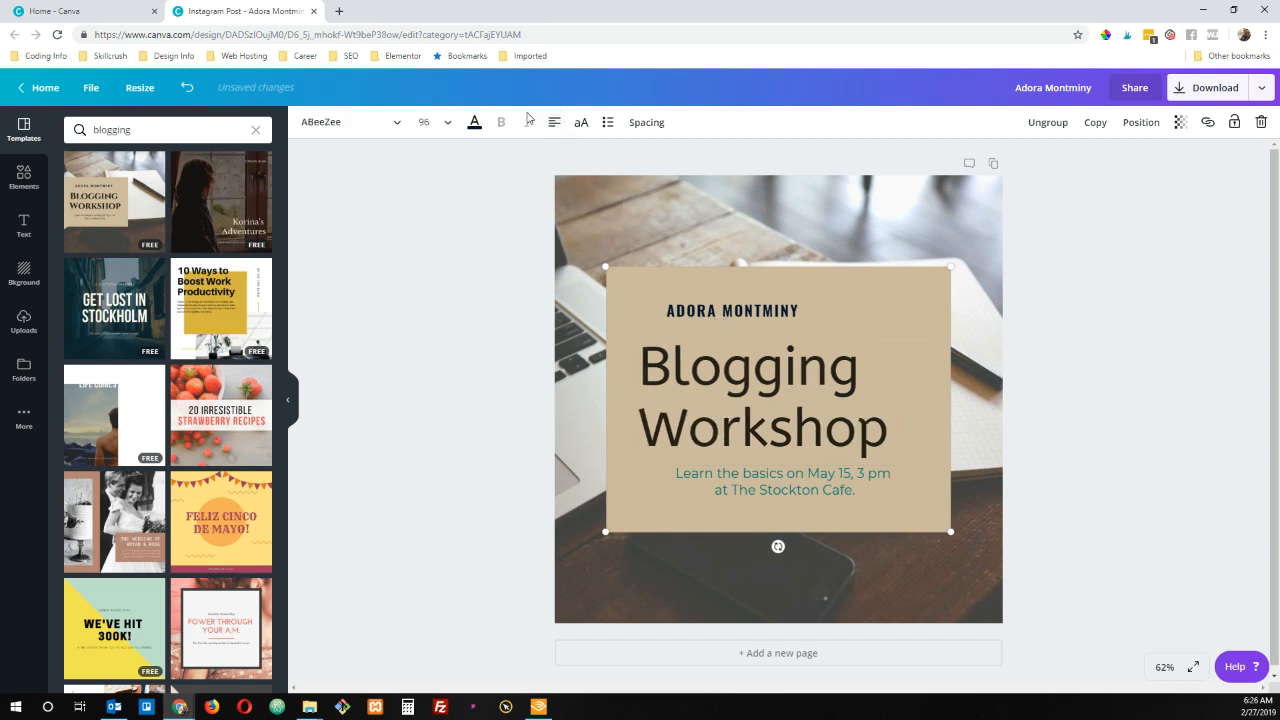
pyautogui.click(555, 124)
pyautogui.click(714, 297)
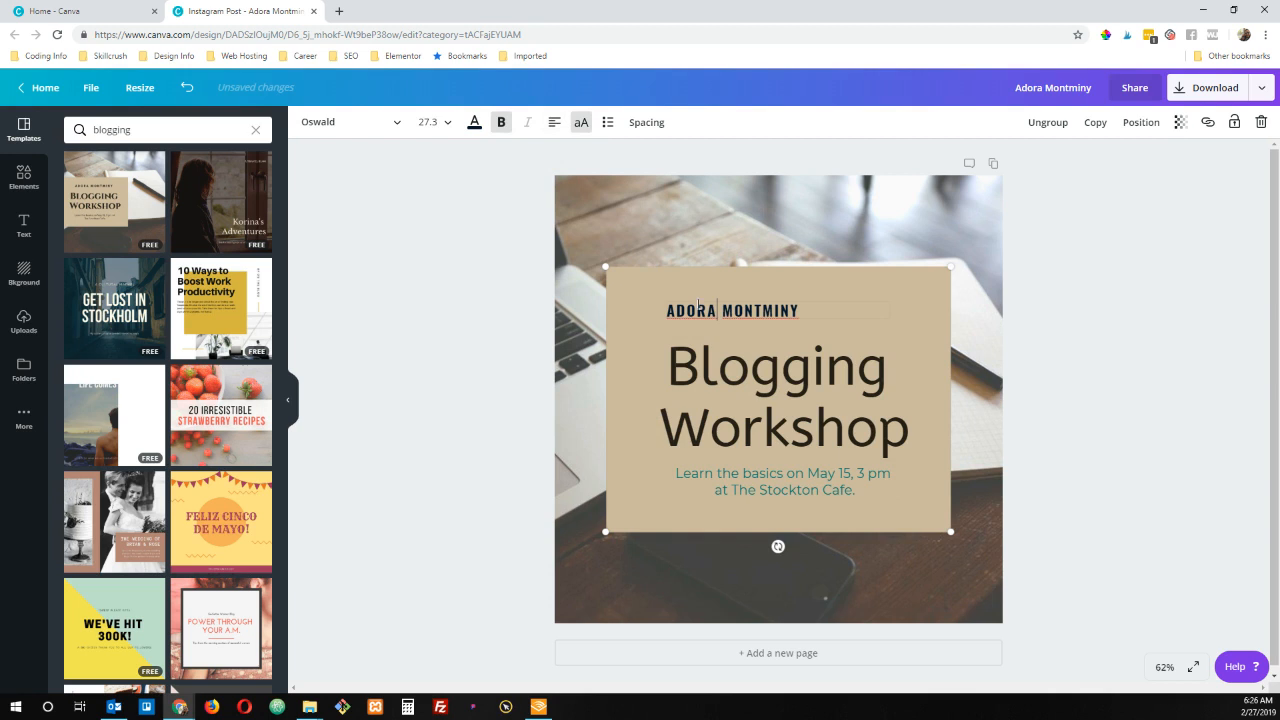
pyautogui.click(554, 123)
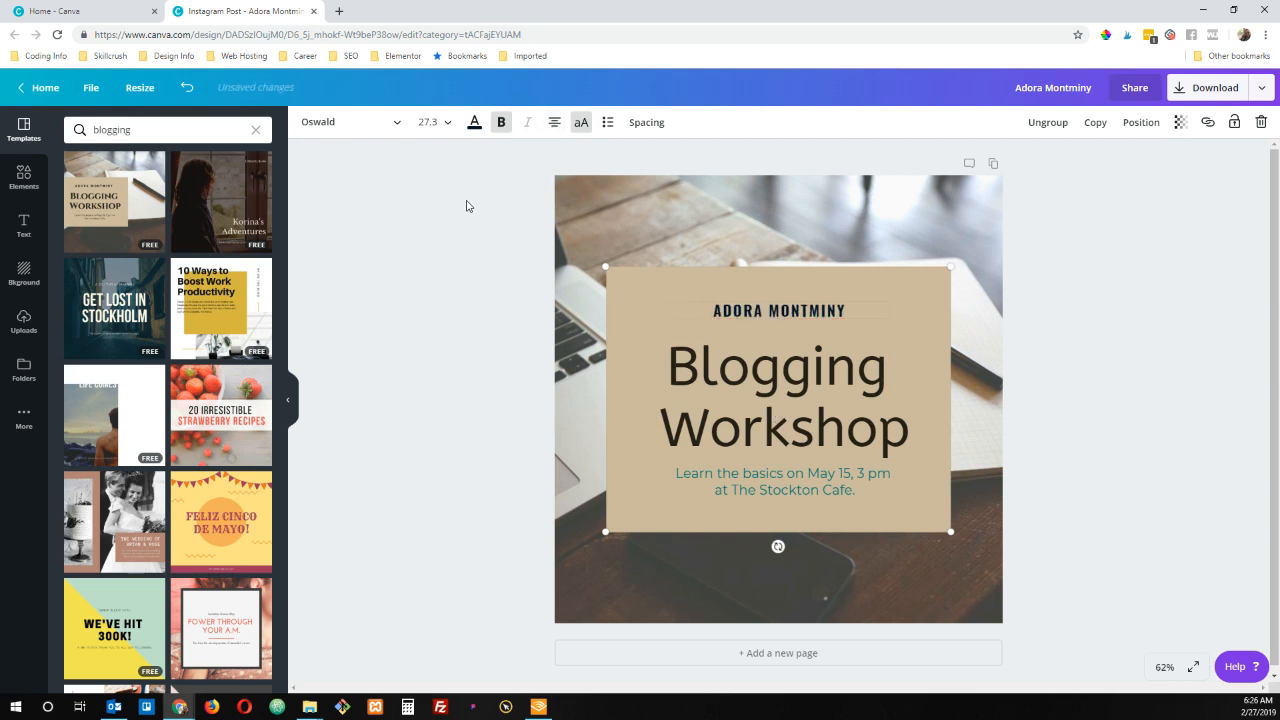
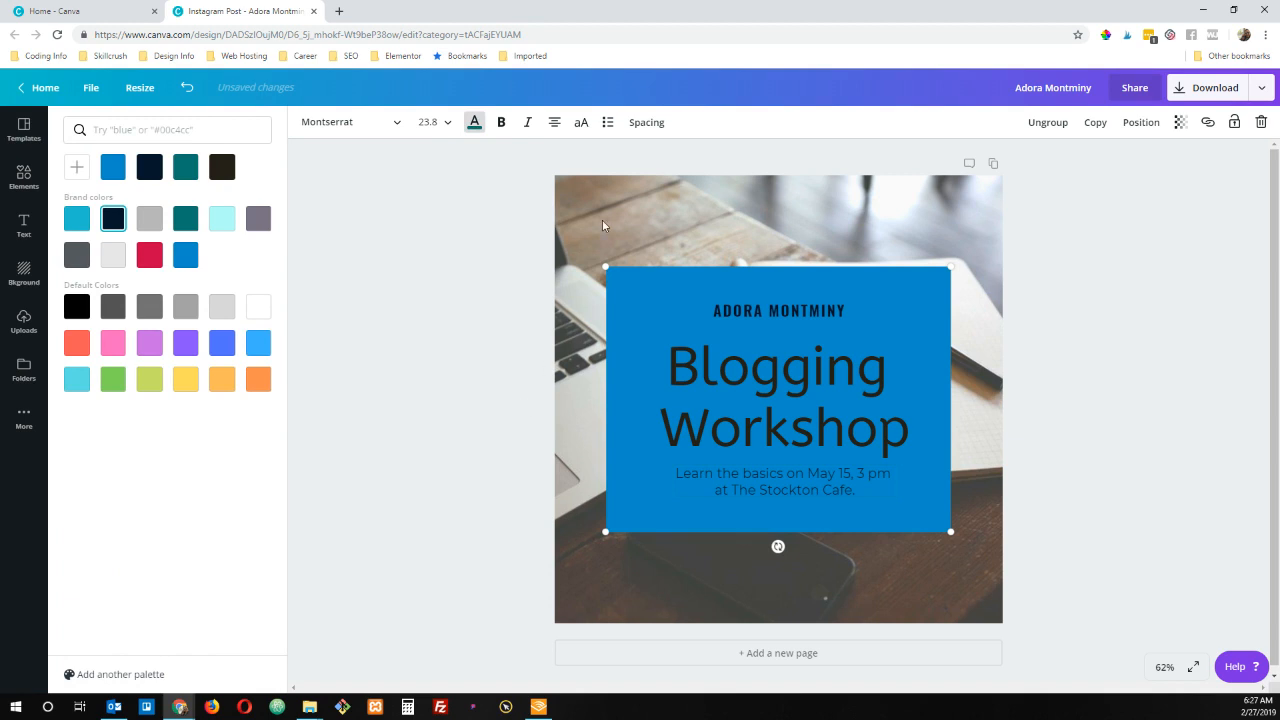
# Open the full Bare Essentials photo collection and delete the wooden desk photo behind the text block.
pyautogui.click(604, 224)
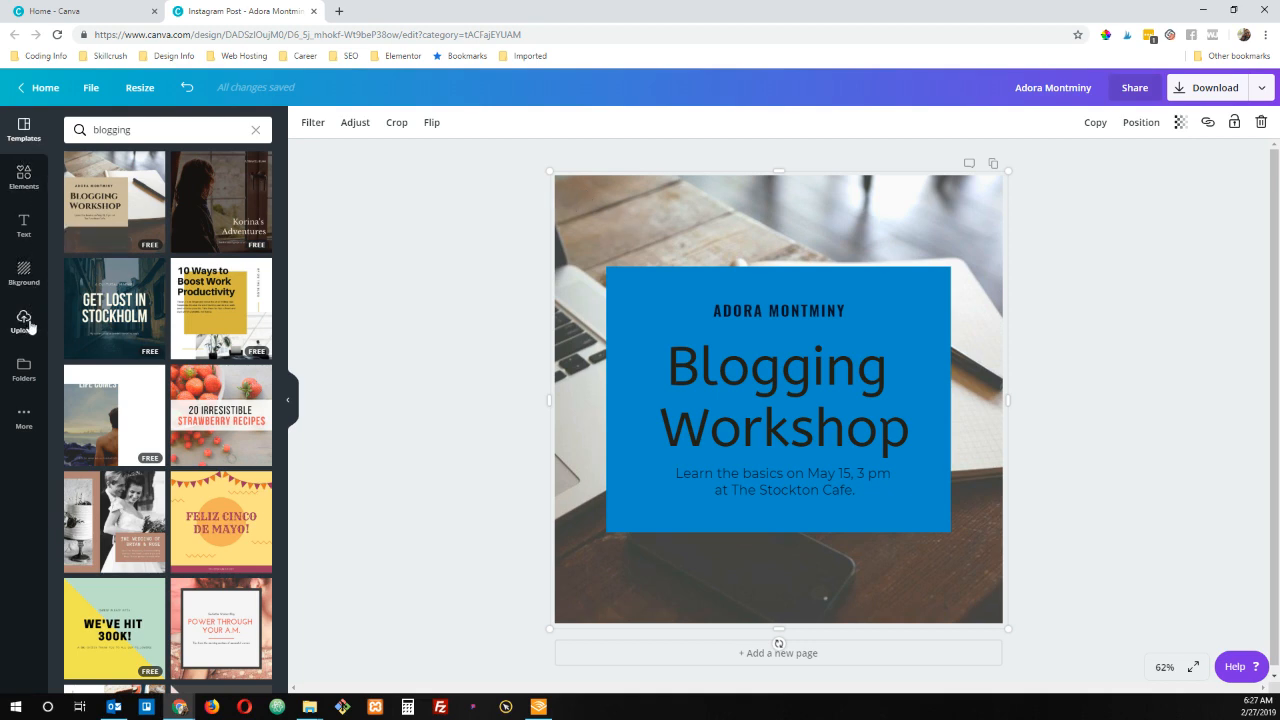
pyautogui.click(23, 170)
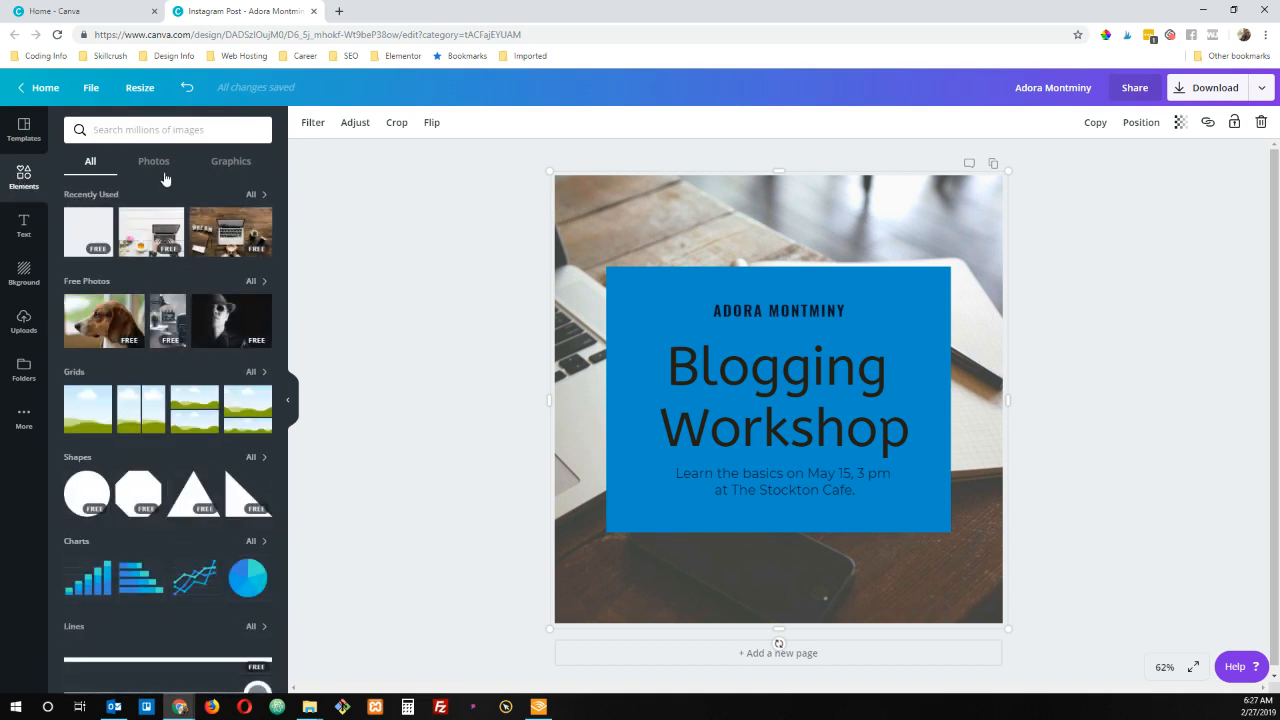
pyautogui.click(165, 170)
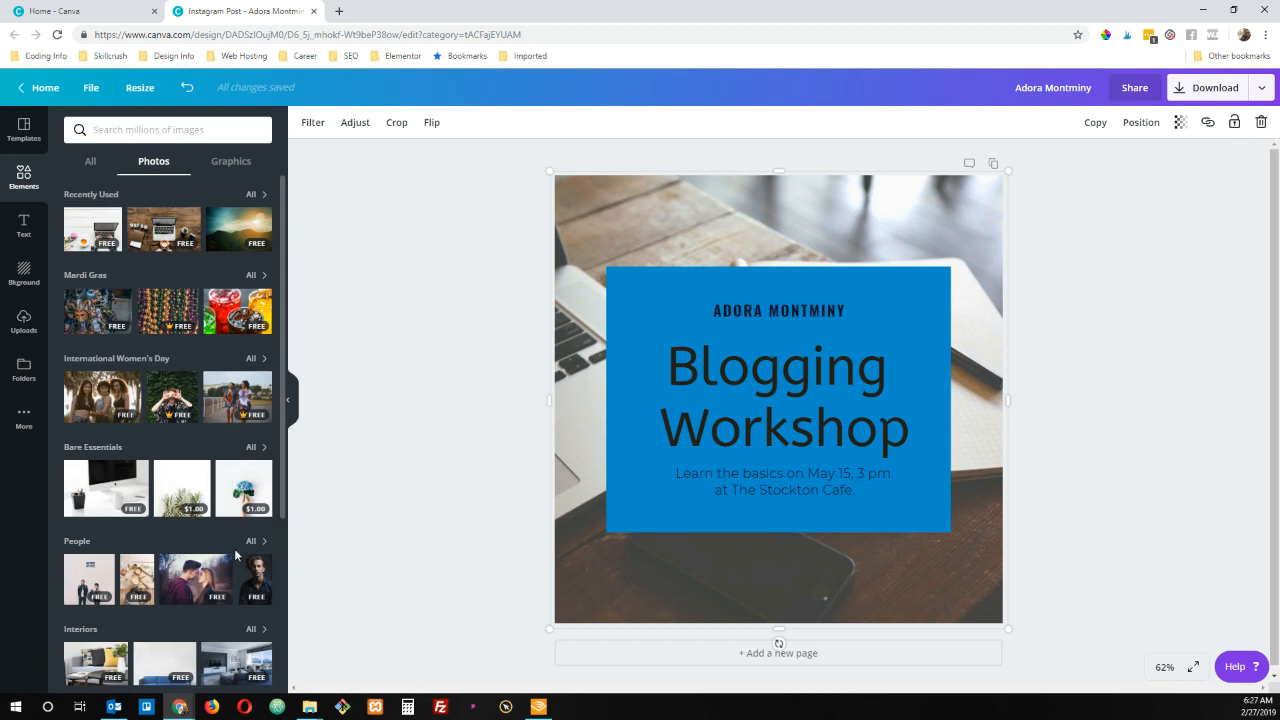
pyautogui.click(251, 448)
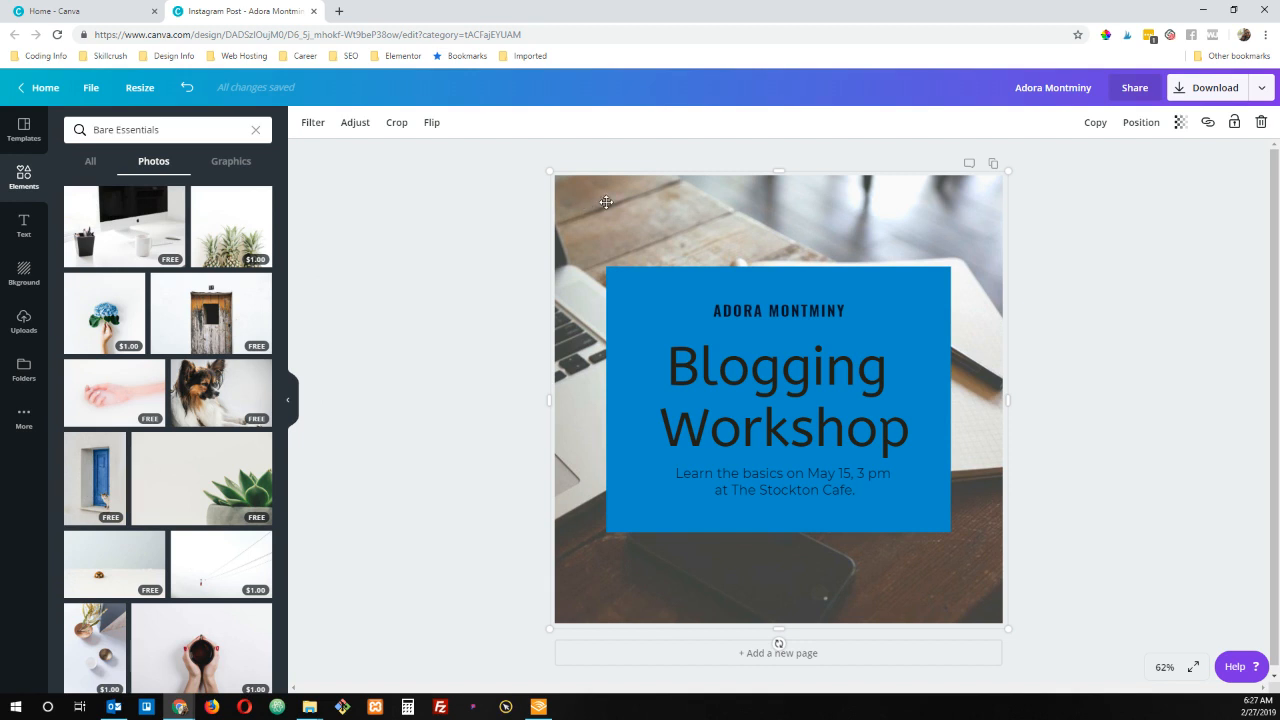
pyautogui.press('Delete')
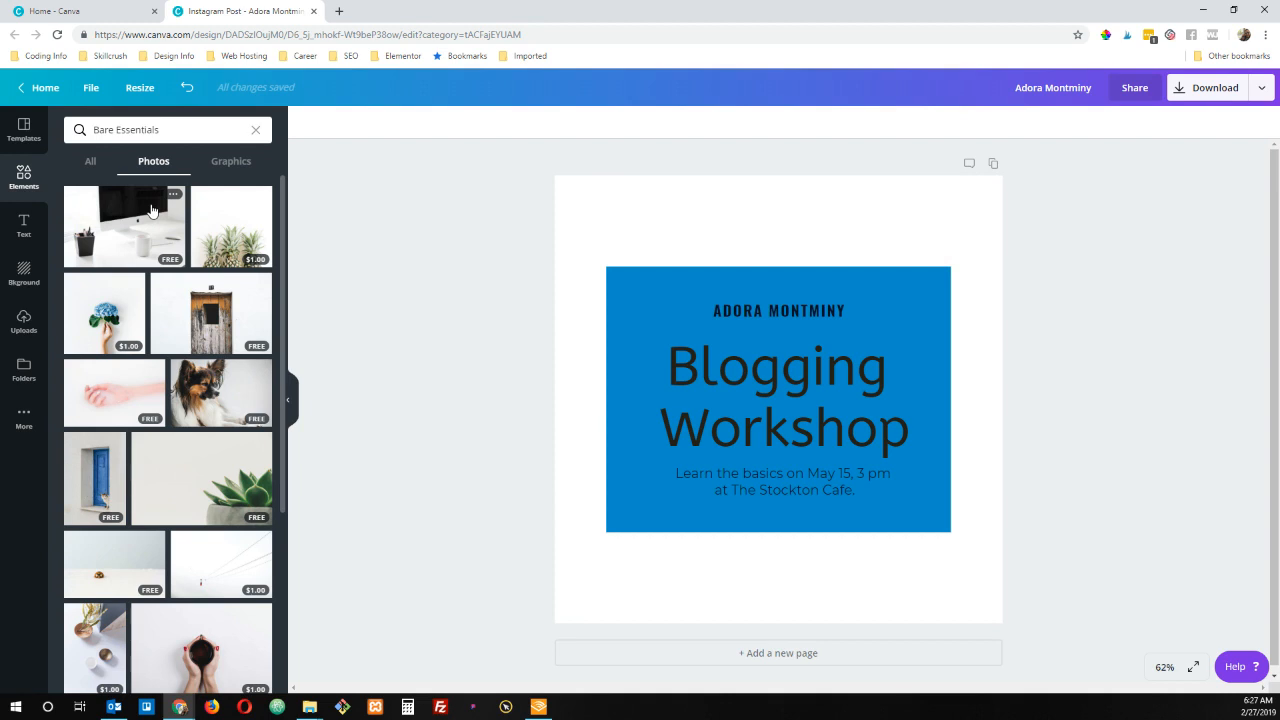
# Fill the page background with the free Bare Essentials photo of a computer, pen holder and white mug.
pyautogui.click(152, 211)
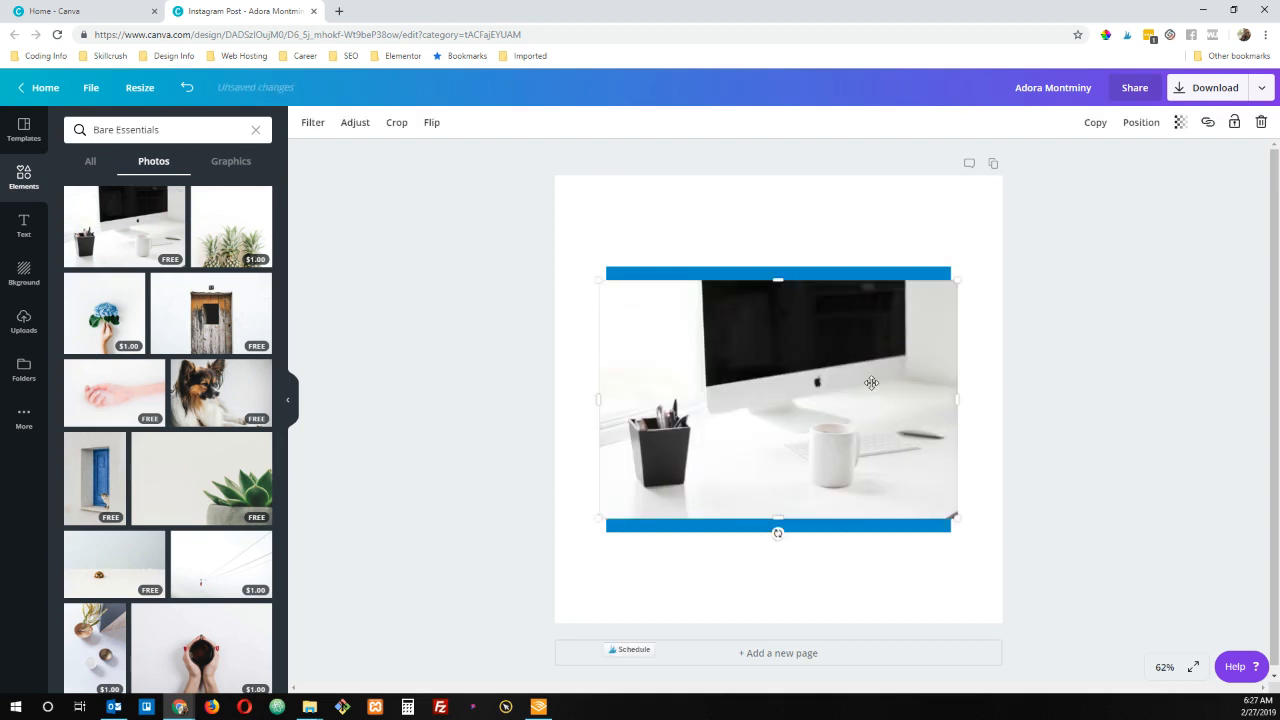
pyautogui.press('Delete')
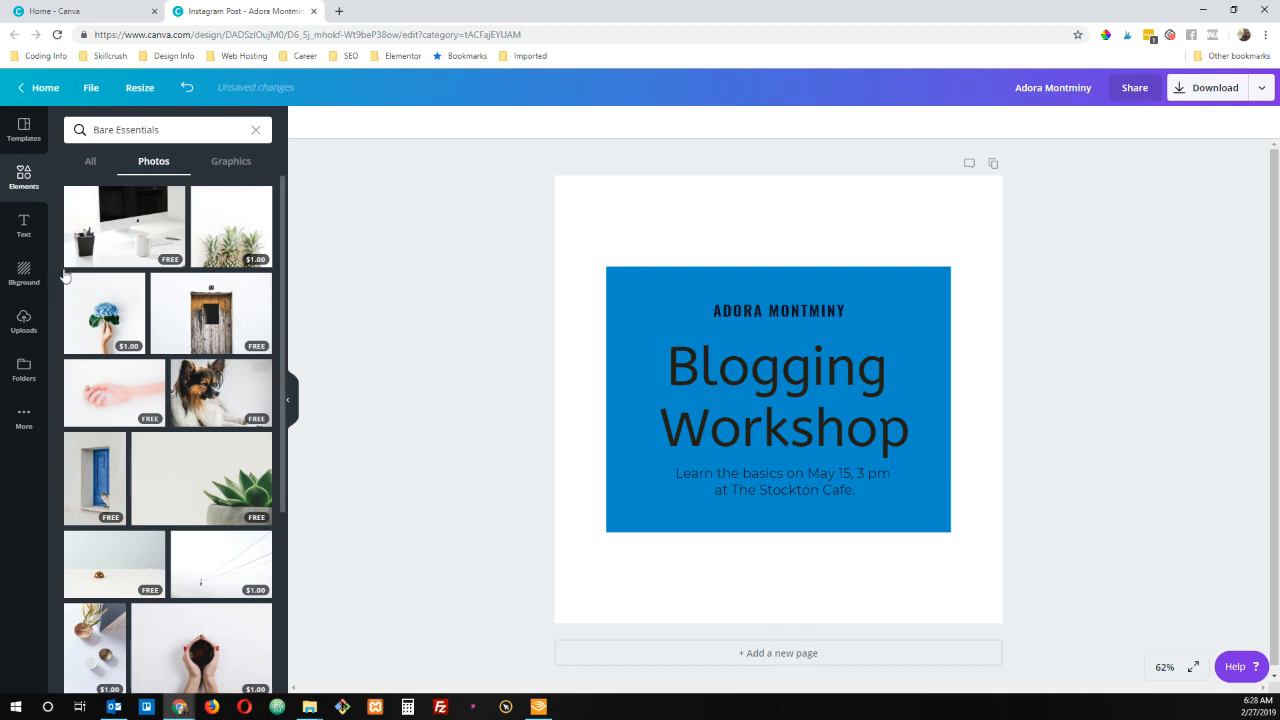
pyautogui.moveTo(106, 217); pyautogui.dragTo(567, 221)
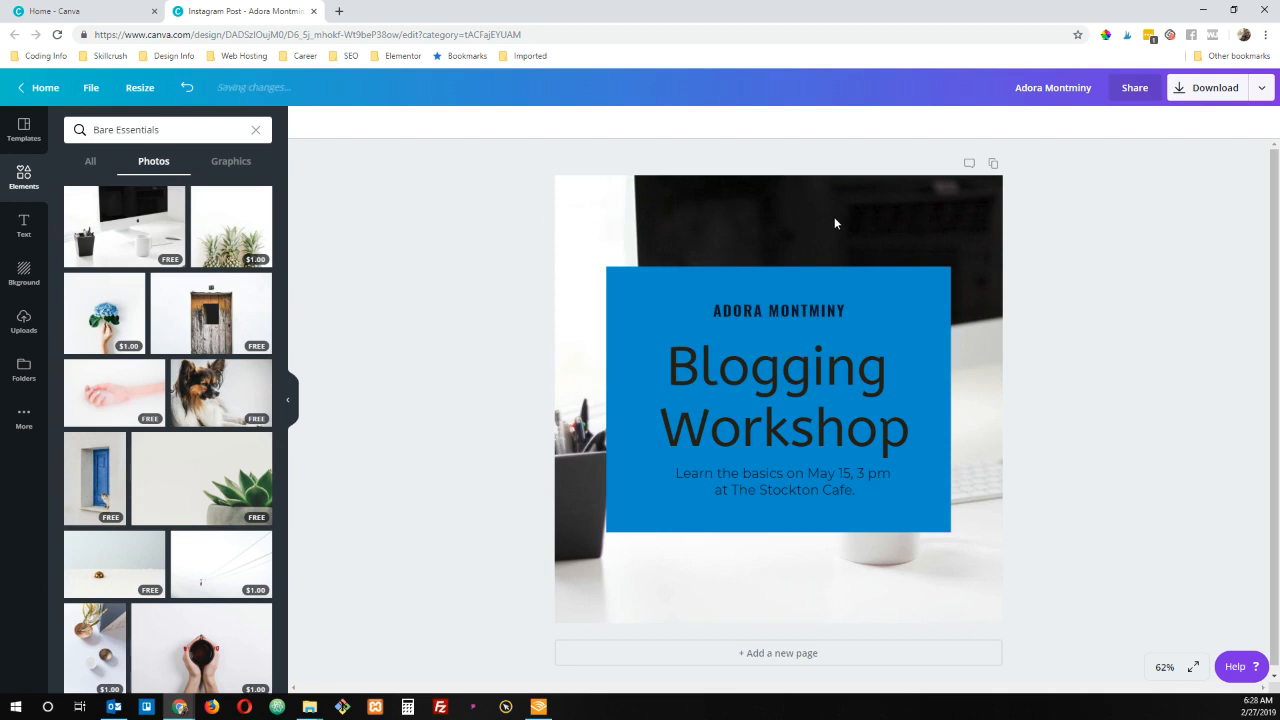
# Reposition the background photo within its crop, shifting it left until its right edge meets the page edge.
pyautogui.doubleClick(900, 217)
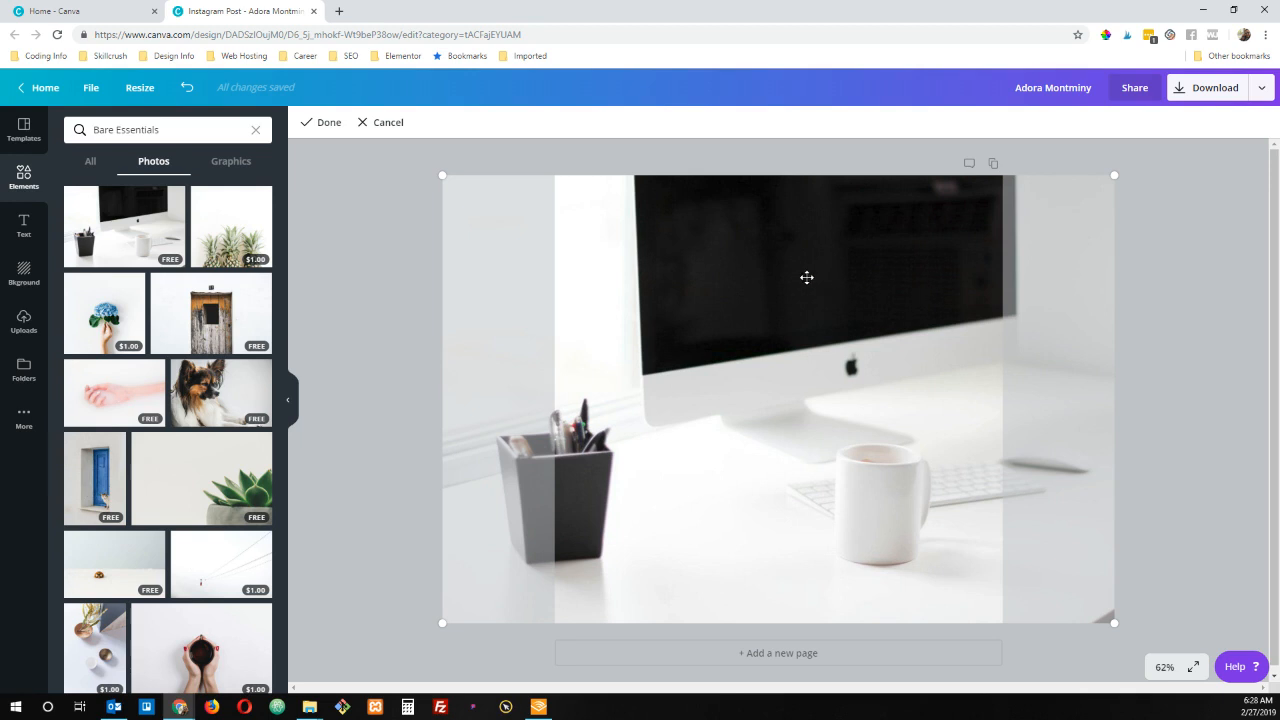
pyautogui.click(1237, 240)
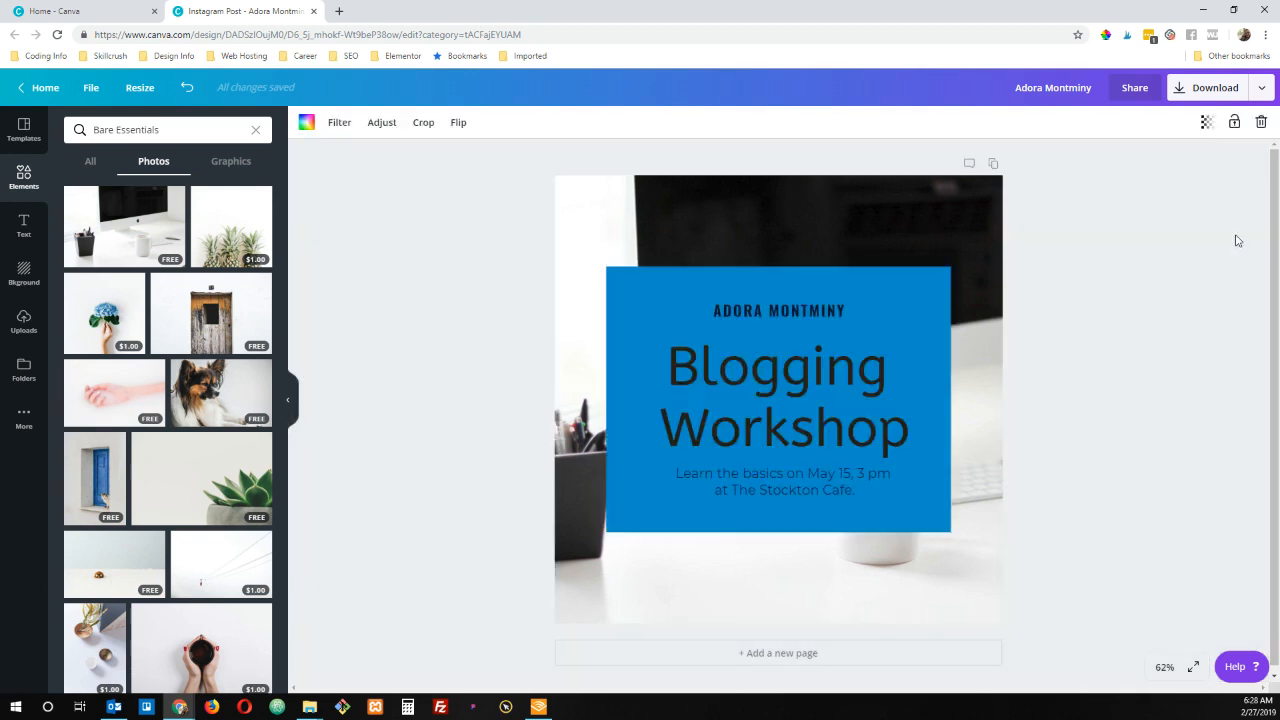
pyautogui.doubleClick(822, 205)
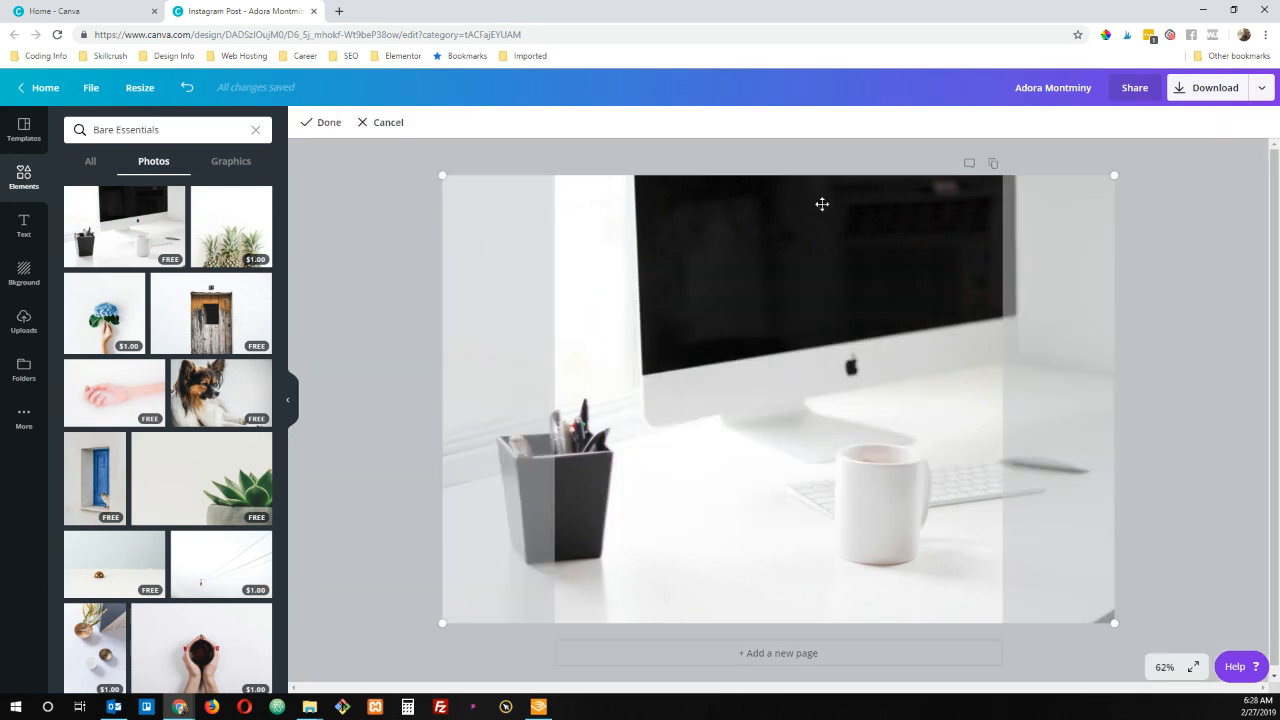
pyautogui.moveTo(818, 240); pyautogui.dragTo(702, 243)
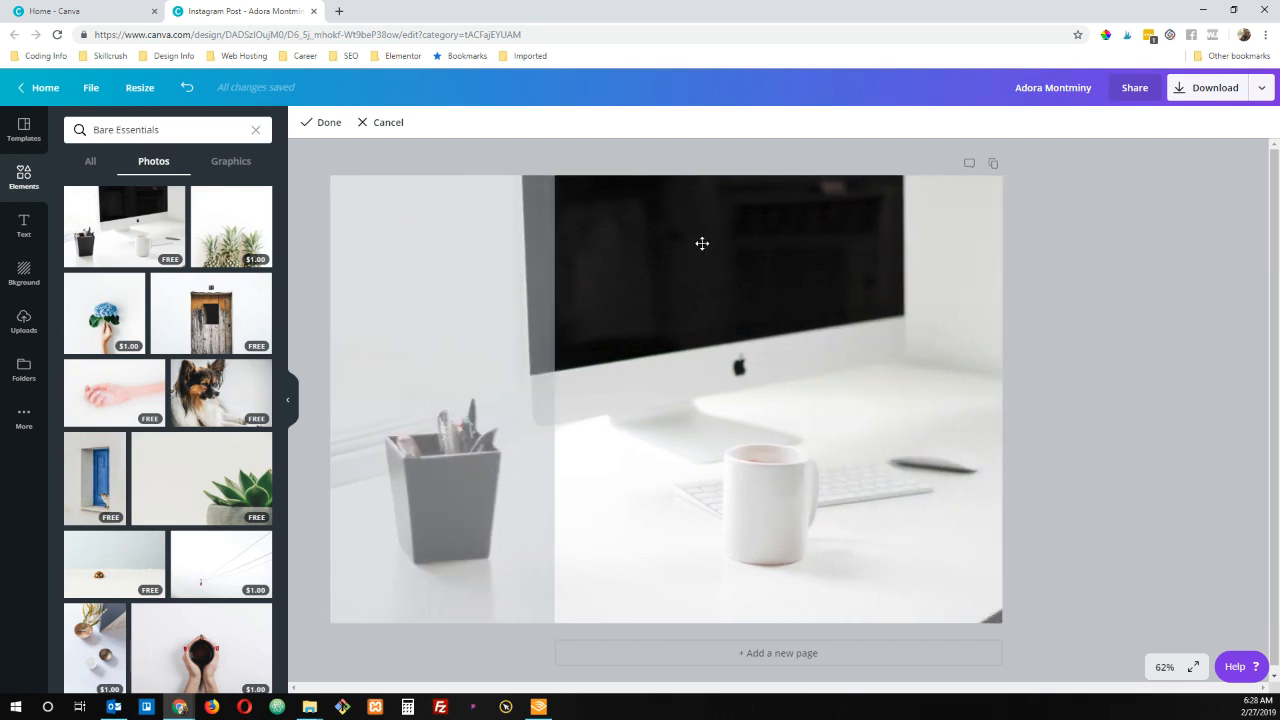
pyautogui.click(1036, 250)
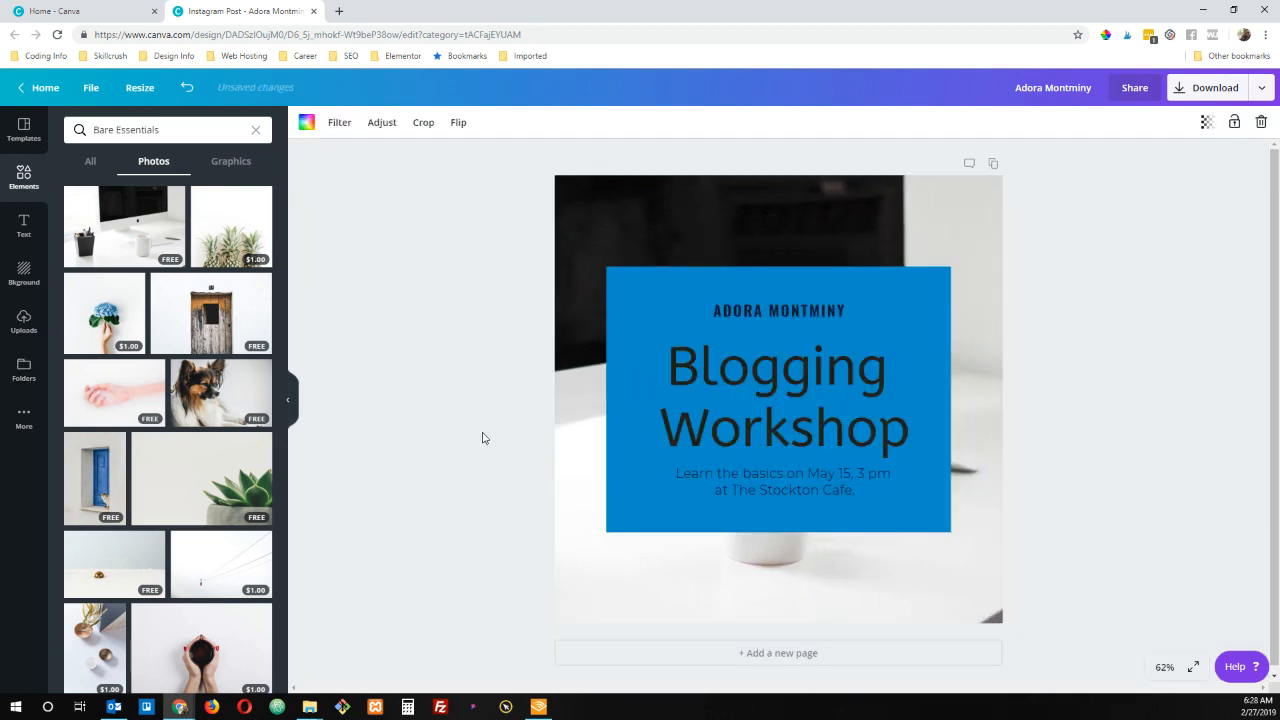
# Align the blue text group to the bottom and right of the page.
pyautogui.scroll(-2, 98, 554)
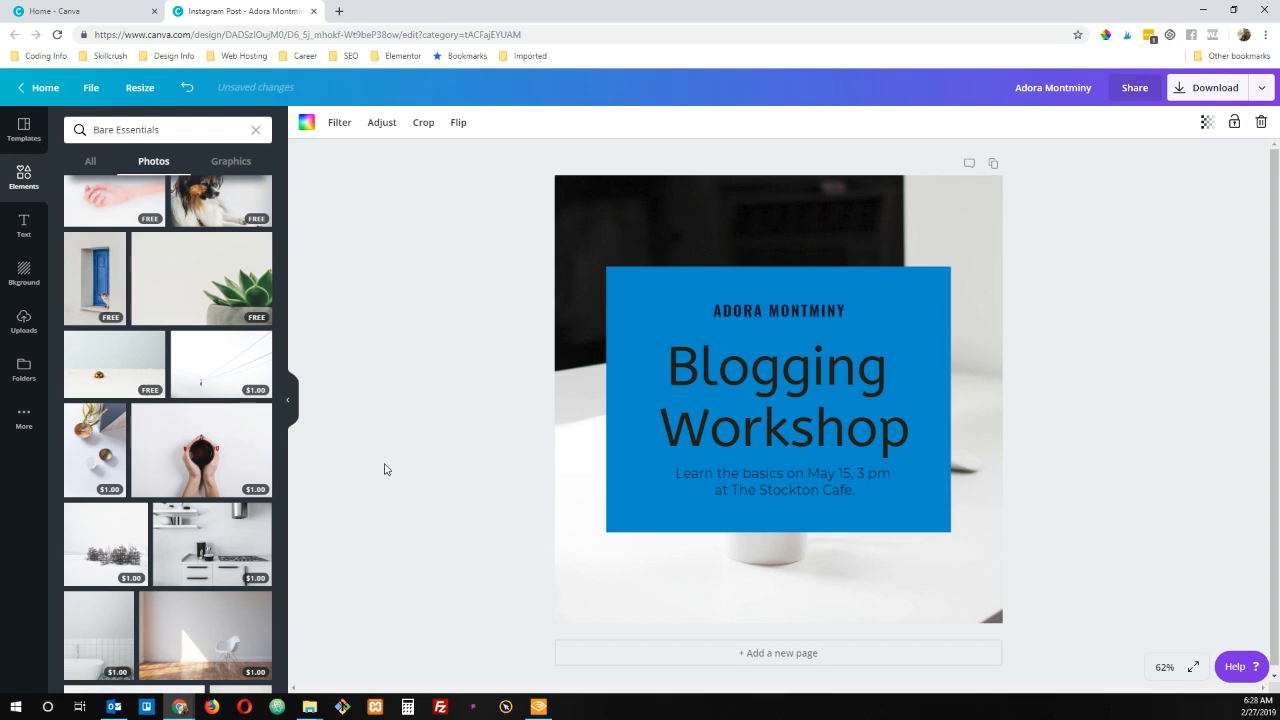
pyautogui.click(887, 520)
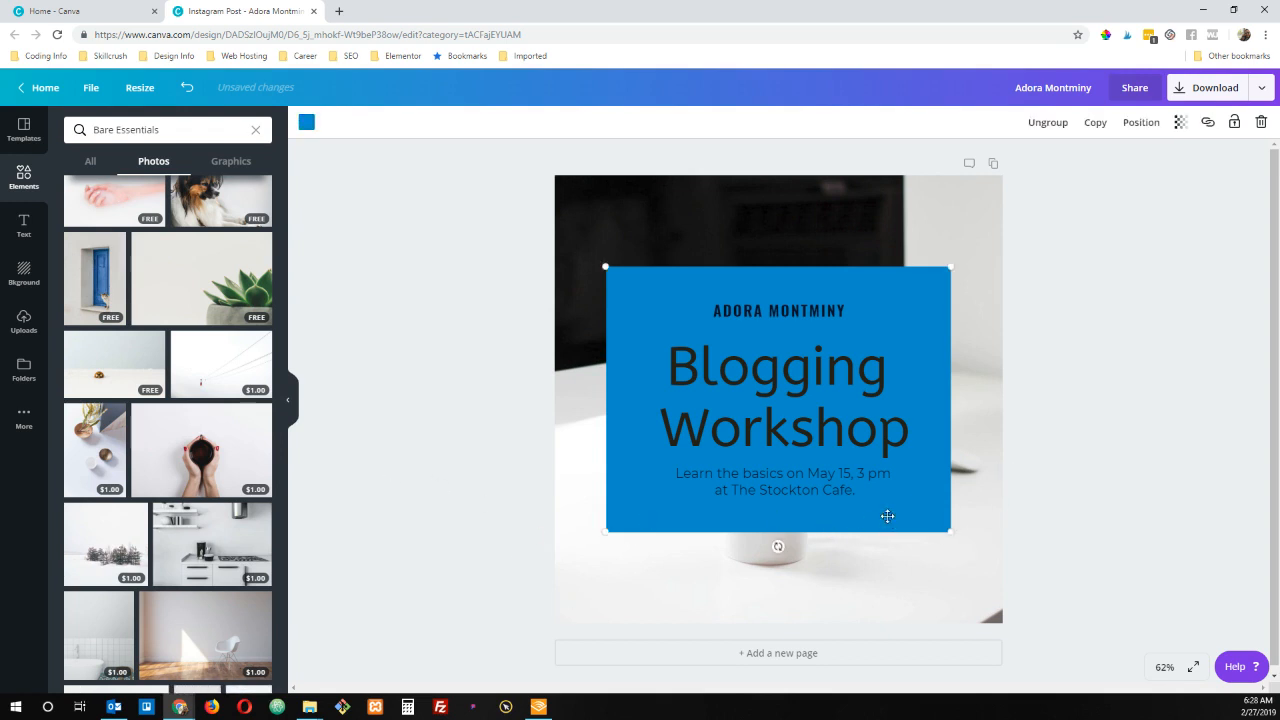
pyautogui.click(1131, 125)
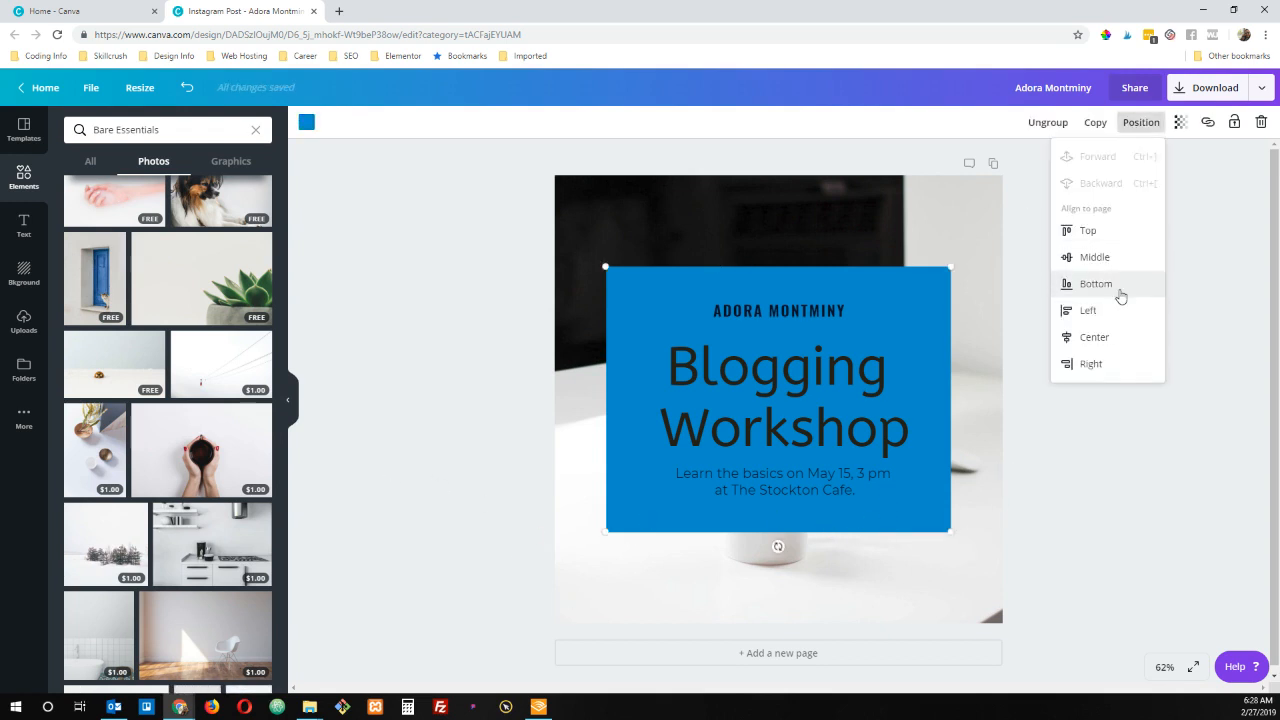
pyautogui.click(1088, 286)
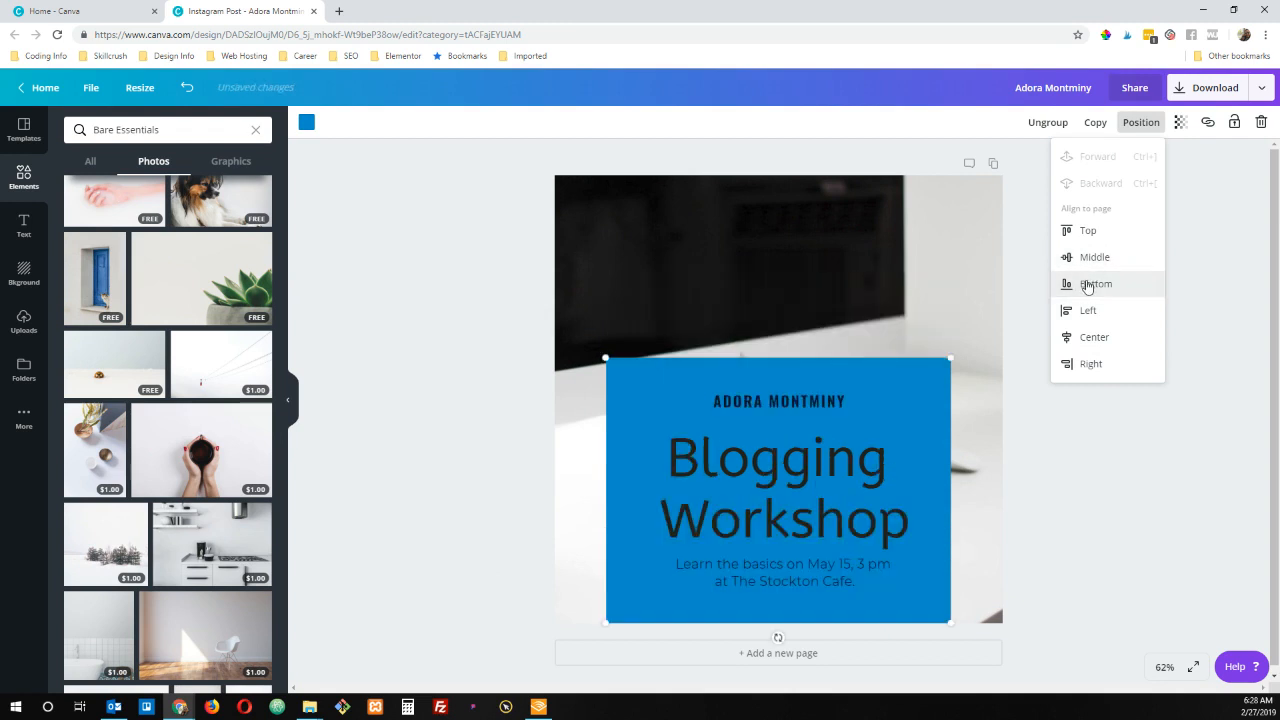
pyautogui.click(1095, 364)
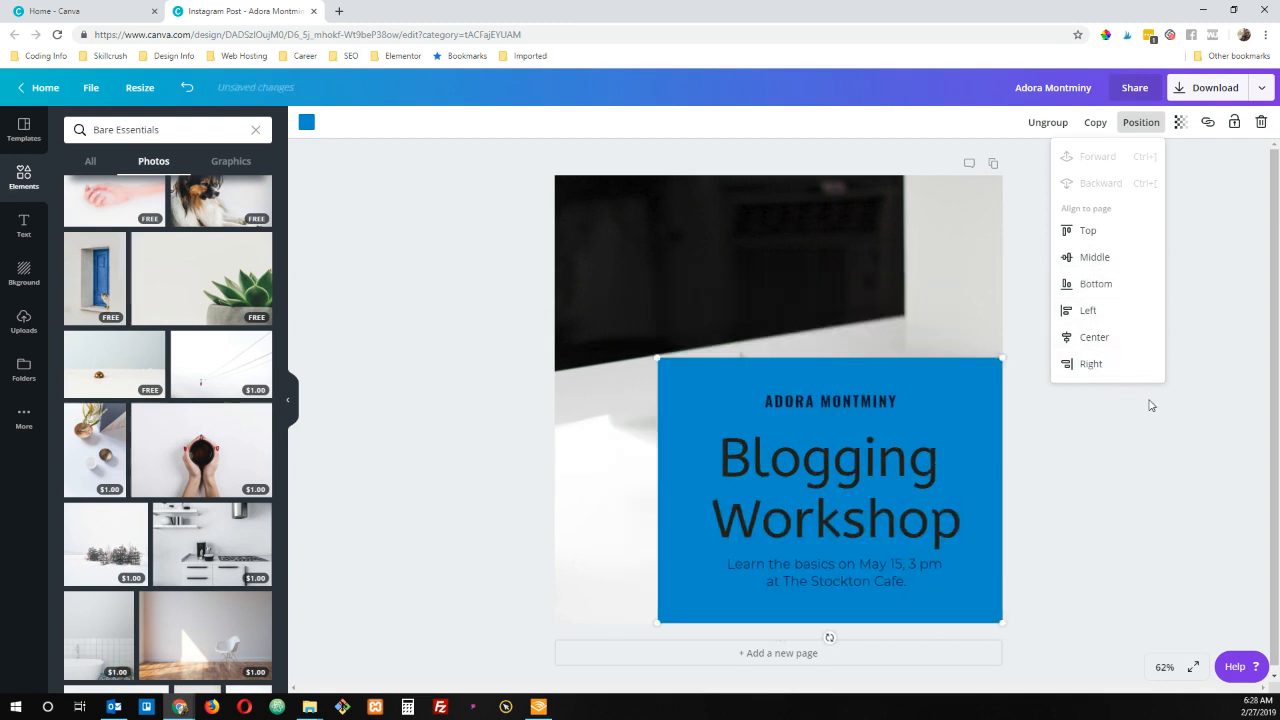
# Align the blue text group to the middle and center of the page.
pyautogui.click(1106, 316)
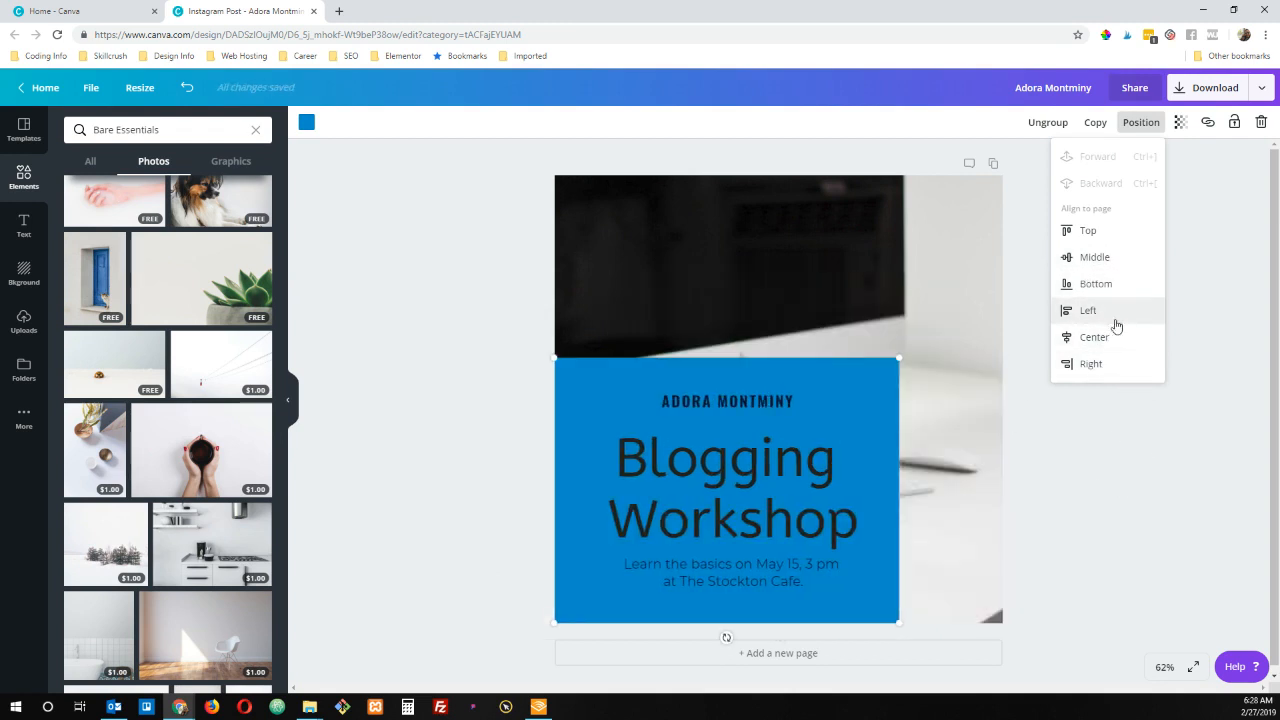
pyautogui.click(1105, 370)
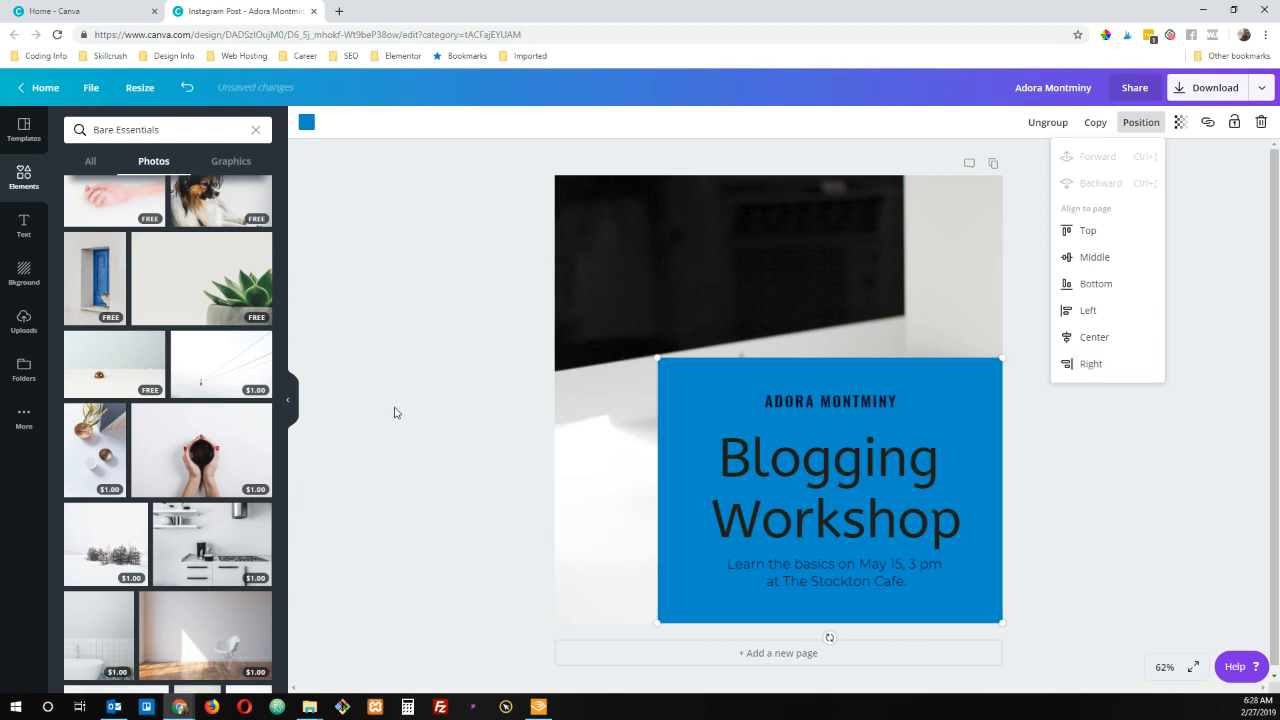
pyautogui.click(1100, 257)
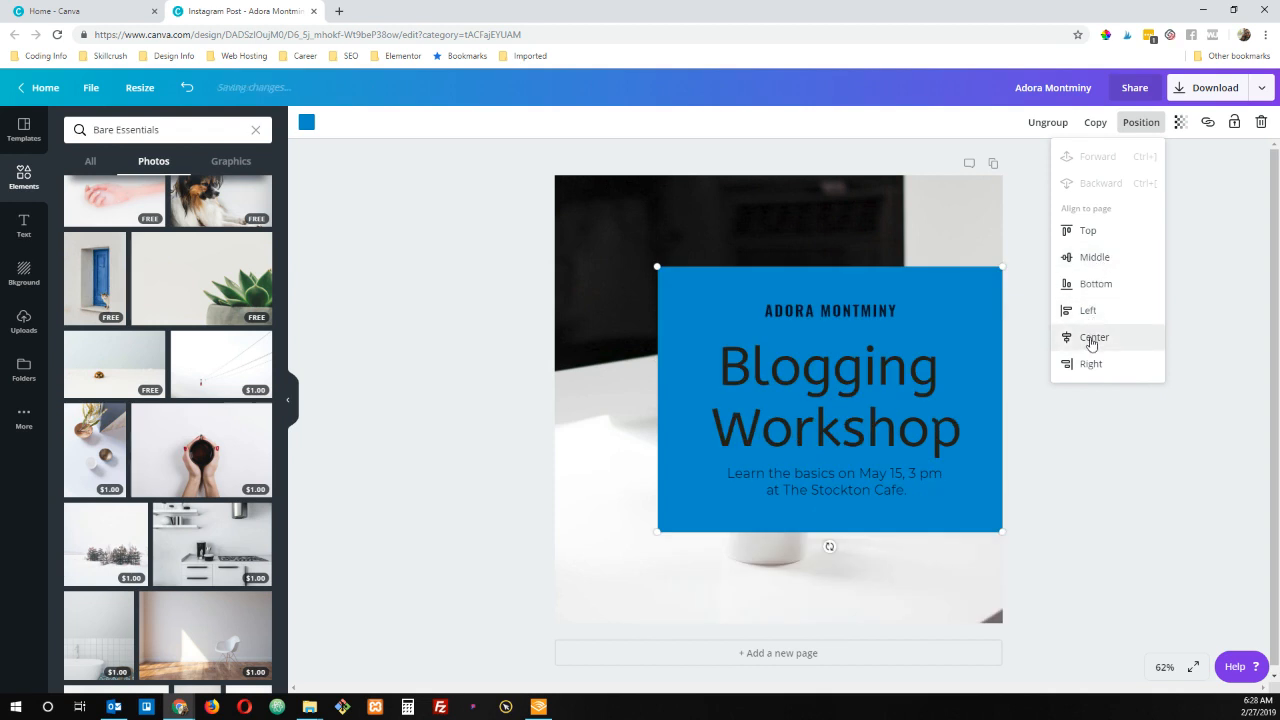
pyautogui.click(1091, 340)
pyautogui.click(345, 388)
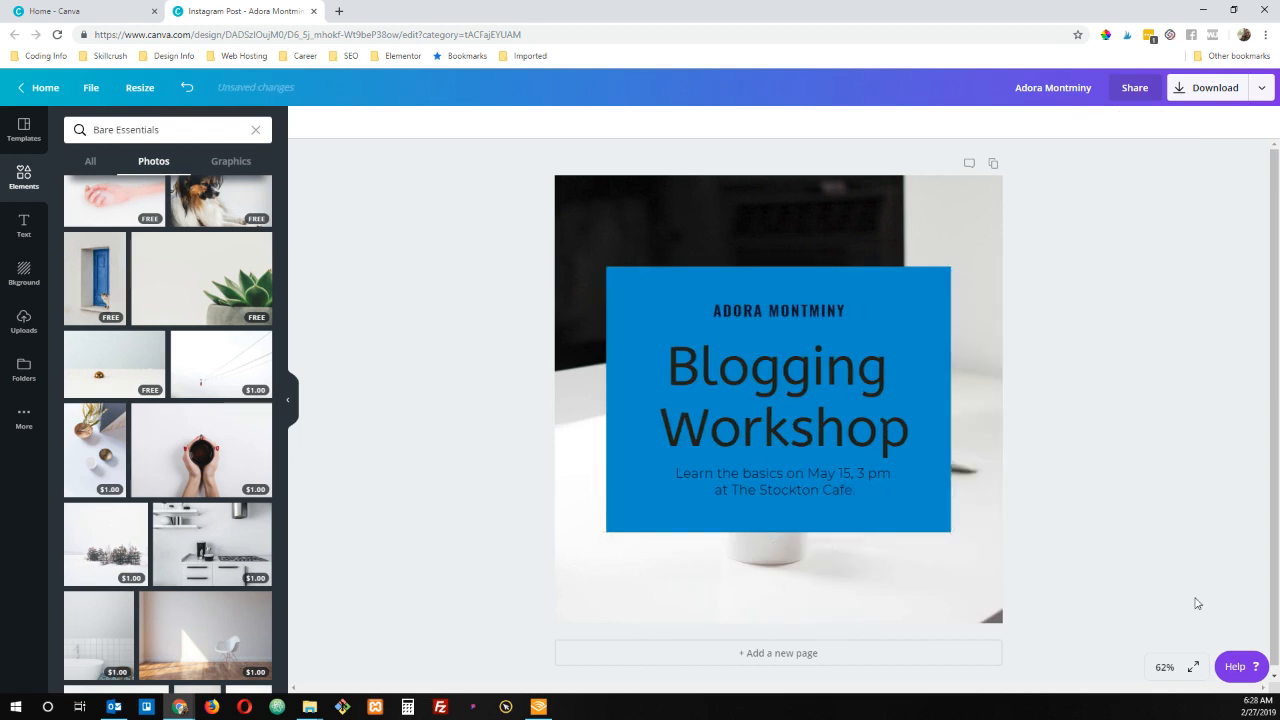
pyautogui.scroll(-1, 1146, 310)
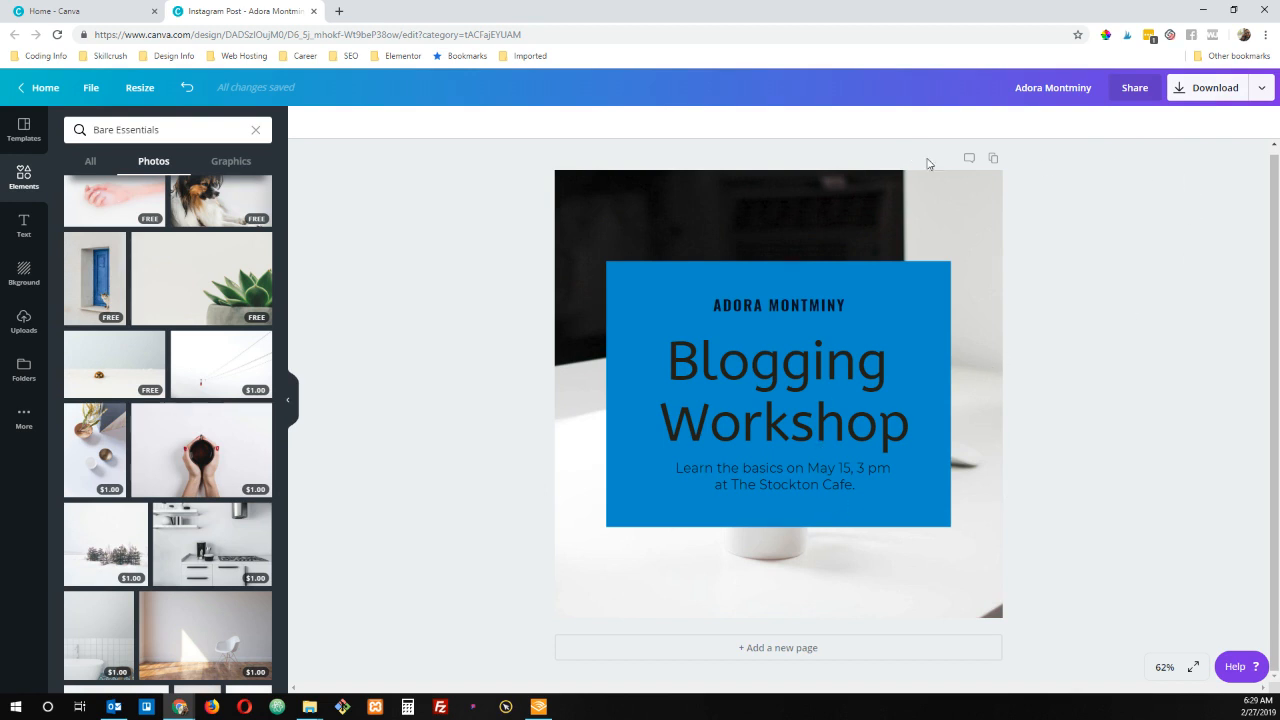
# Replace the word "Workshop" in the heading with "Master Class".
pyautogui.click(790, 304)
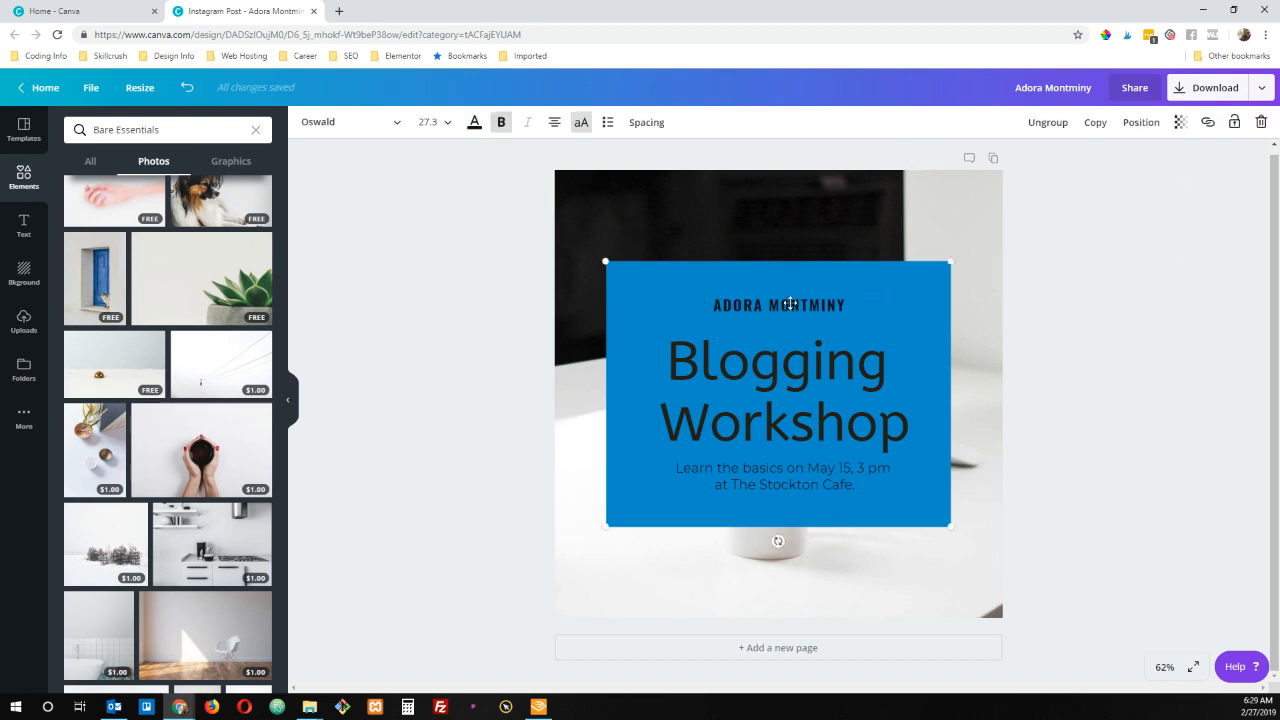
pyautogui.click(722, 416)
pyautogui.moveTo(912, 427); pyautogui.dragTo(648, 417)
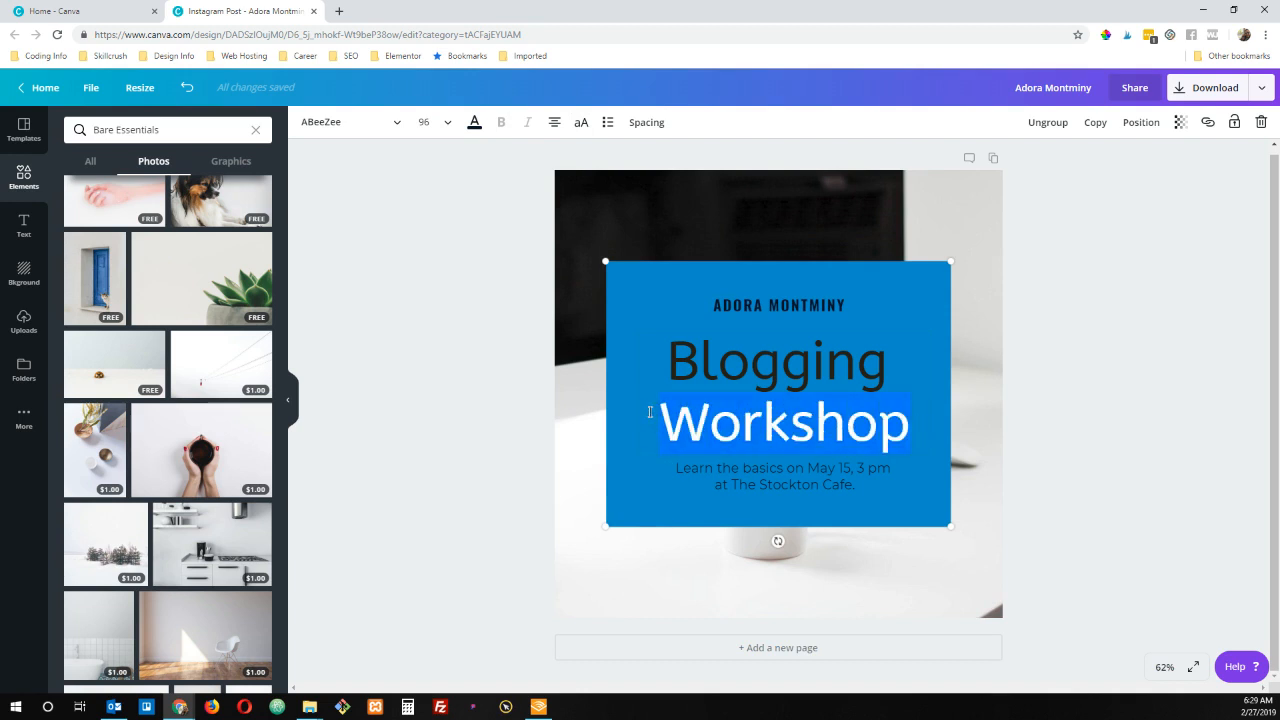
pyautogui.write('Master')
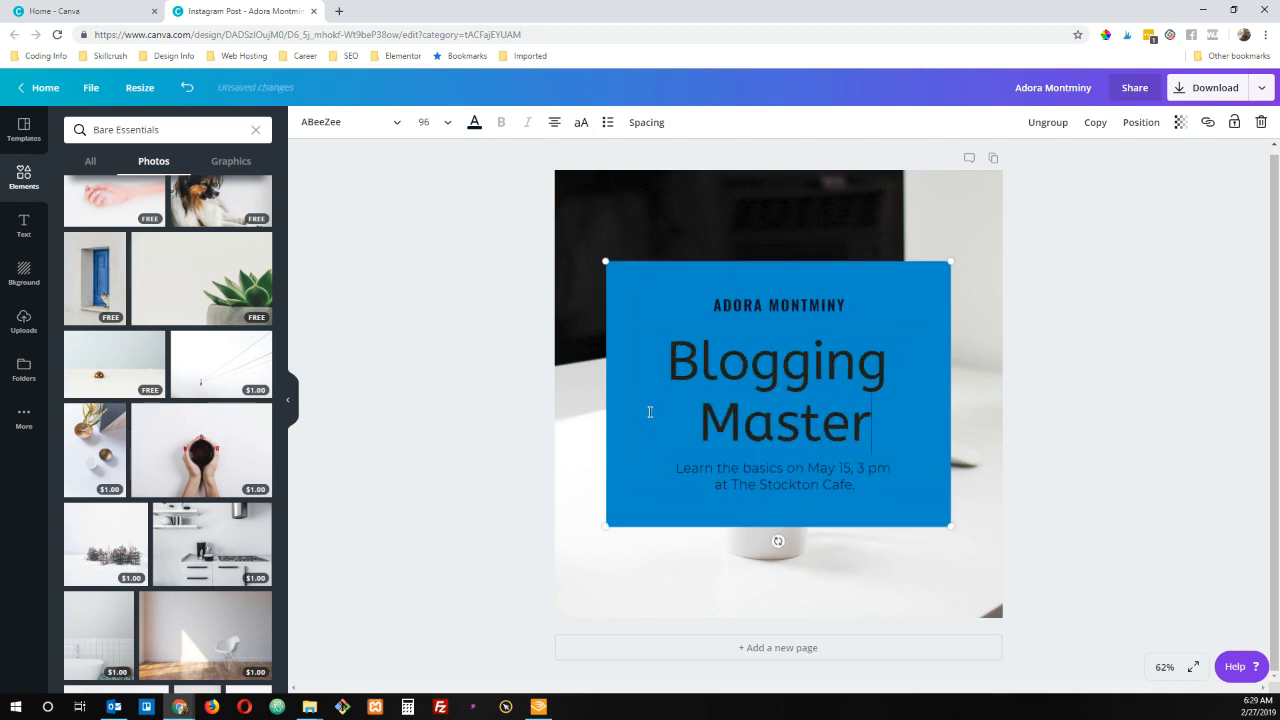
pyautogui.write(' Cals')
pyautogui.press('BackSpace')
pyautogui.press('BackSpace')
pyautogui.press('BackSpace')
pyautogui.write('la')
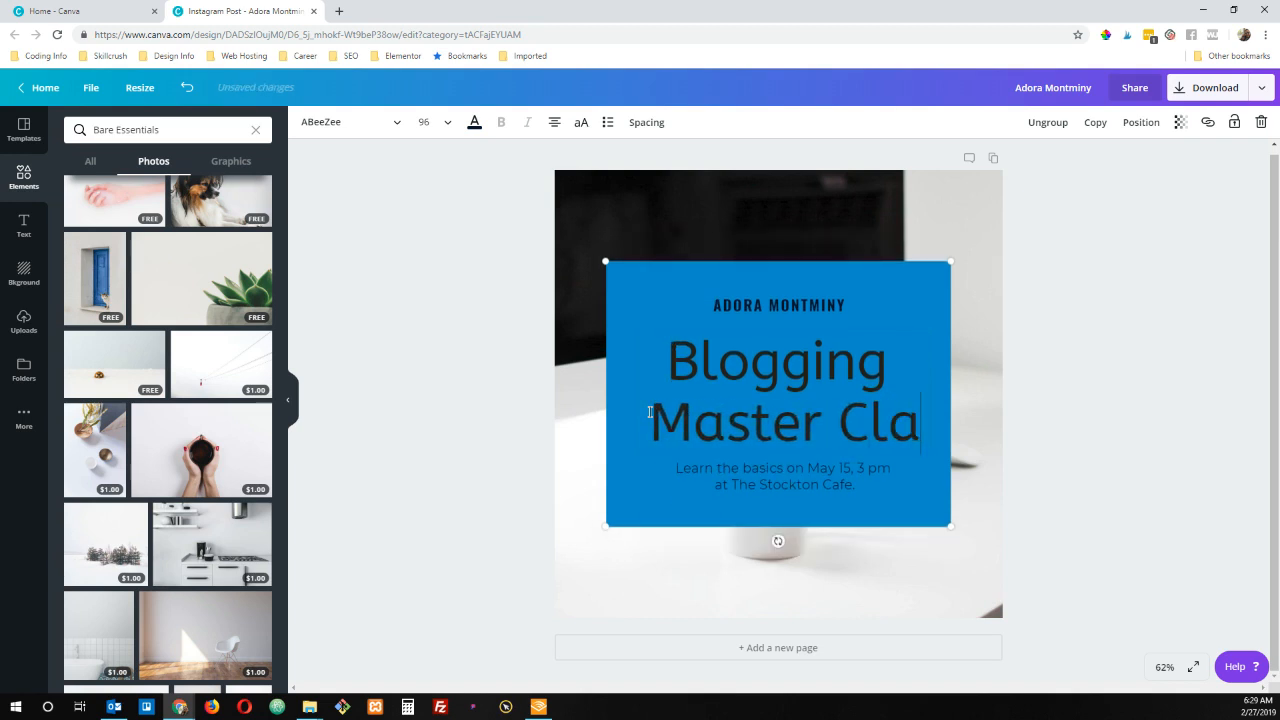
pyautogui.write('ss')
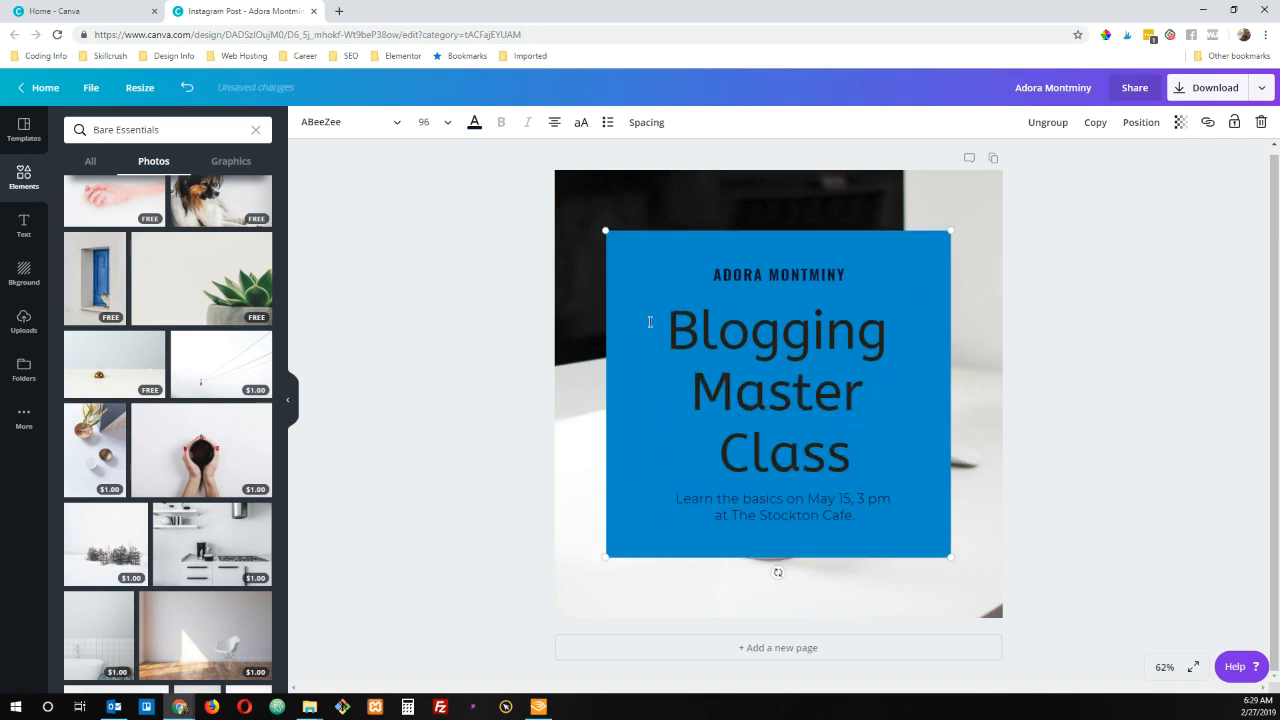
# Replace the name line above the heading with the presenter's full name.
pyautogui.click(741, 274)
pyautogui.moveTo(850, 274); pyautogui.dragTo(676, 273)
pyautogui.write('ASHLEY KAPLAN')
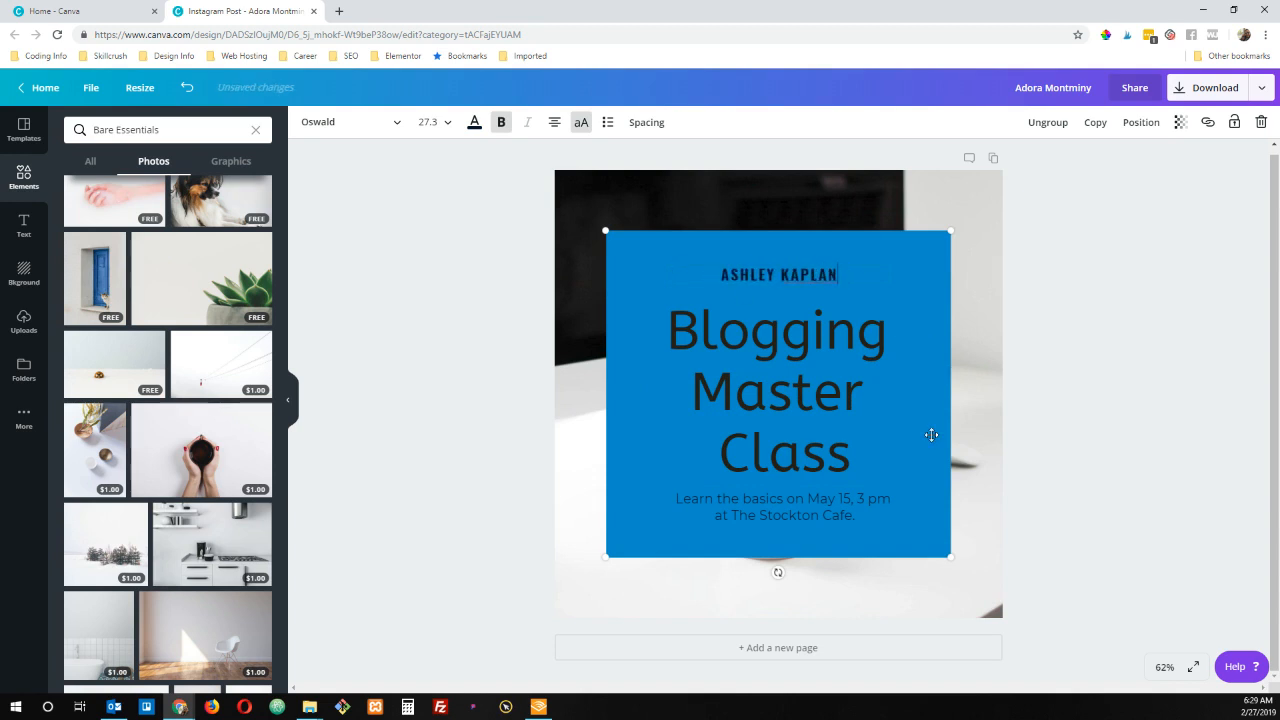
pyautogui.click(1136, 254)
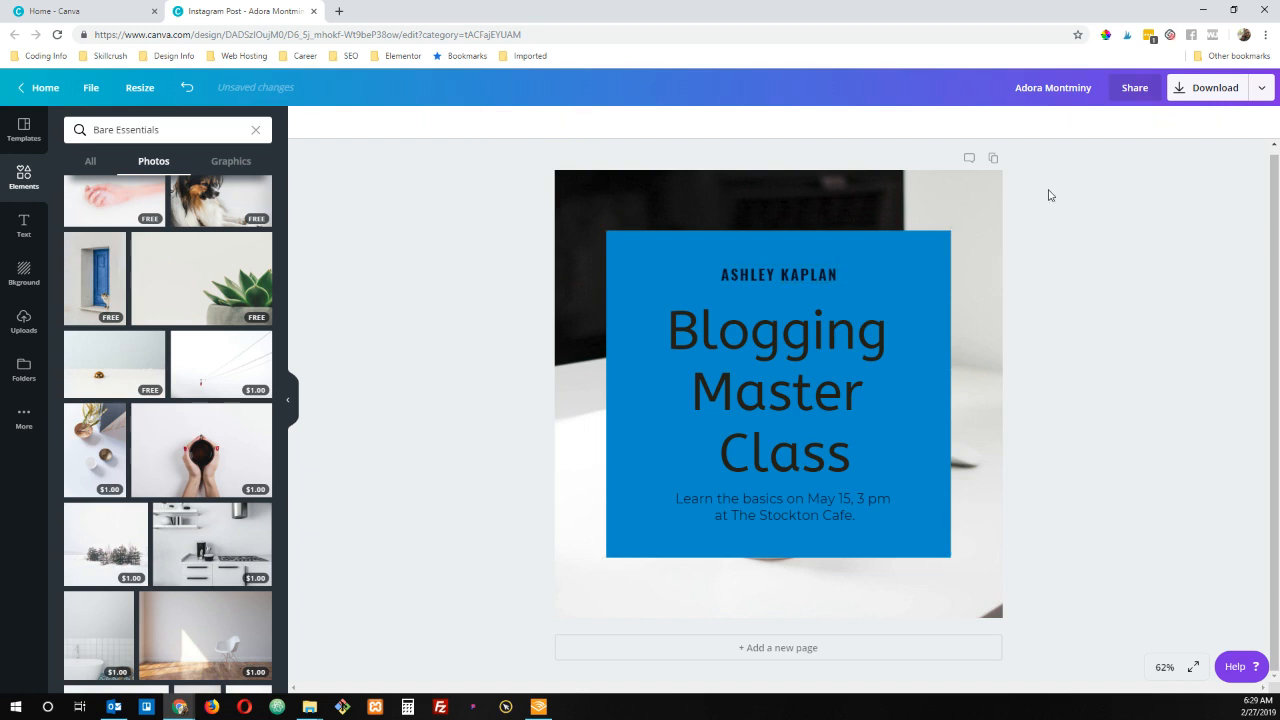
# Download the design as a JPG and dismiss the download notices.
pyautogui.click(1212, 92)
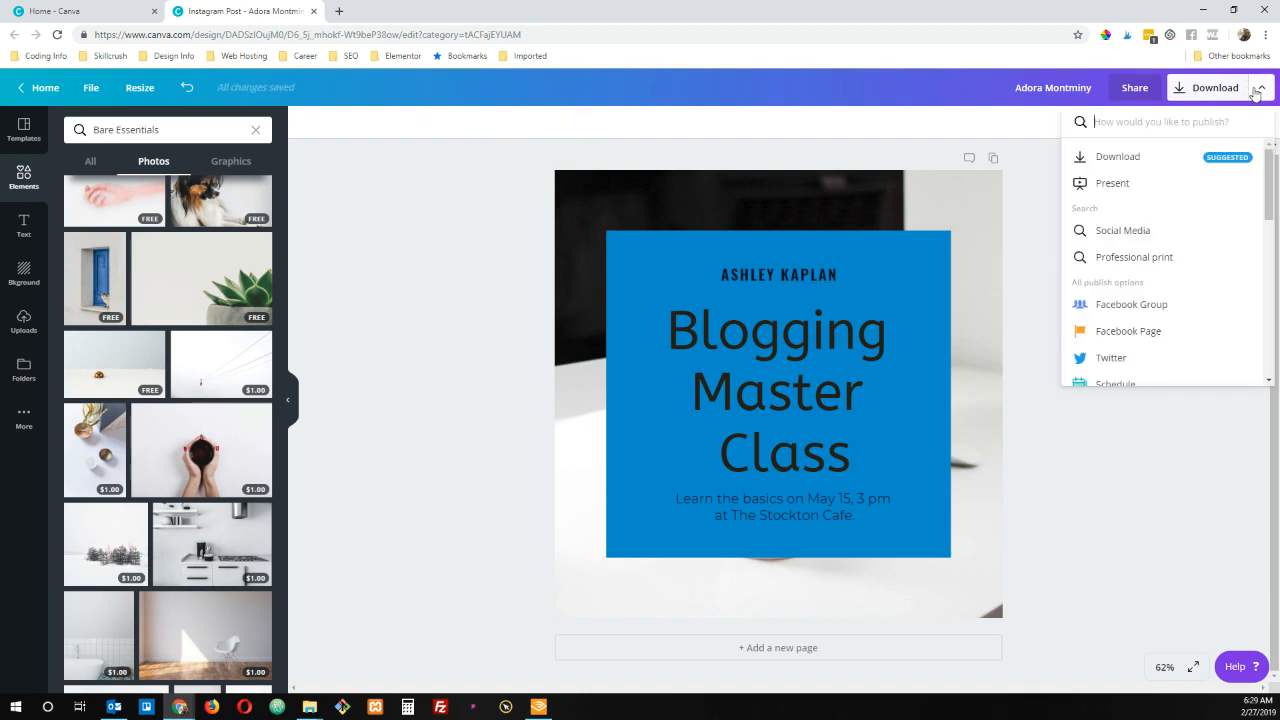
pyautogui.click(1212, 92)
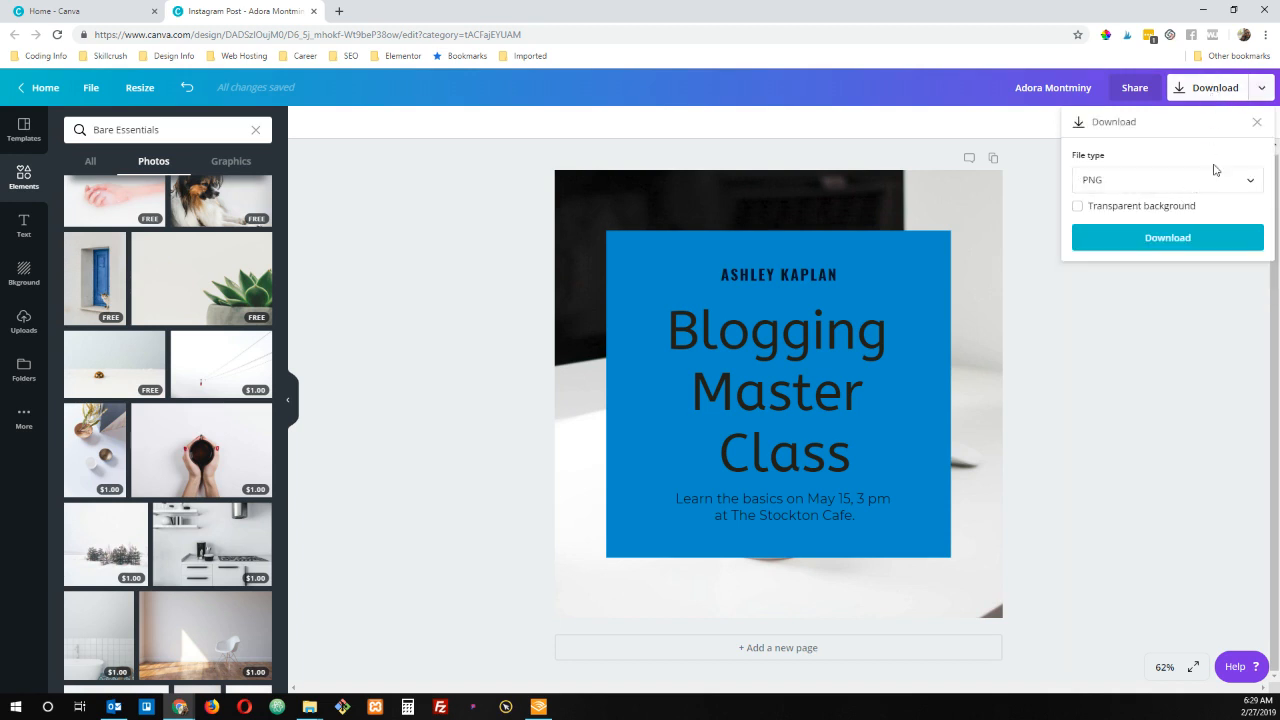
pyautogui.click(1236, 189)
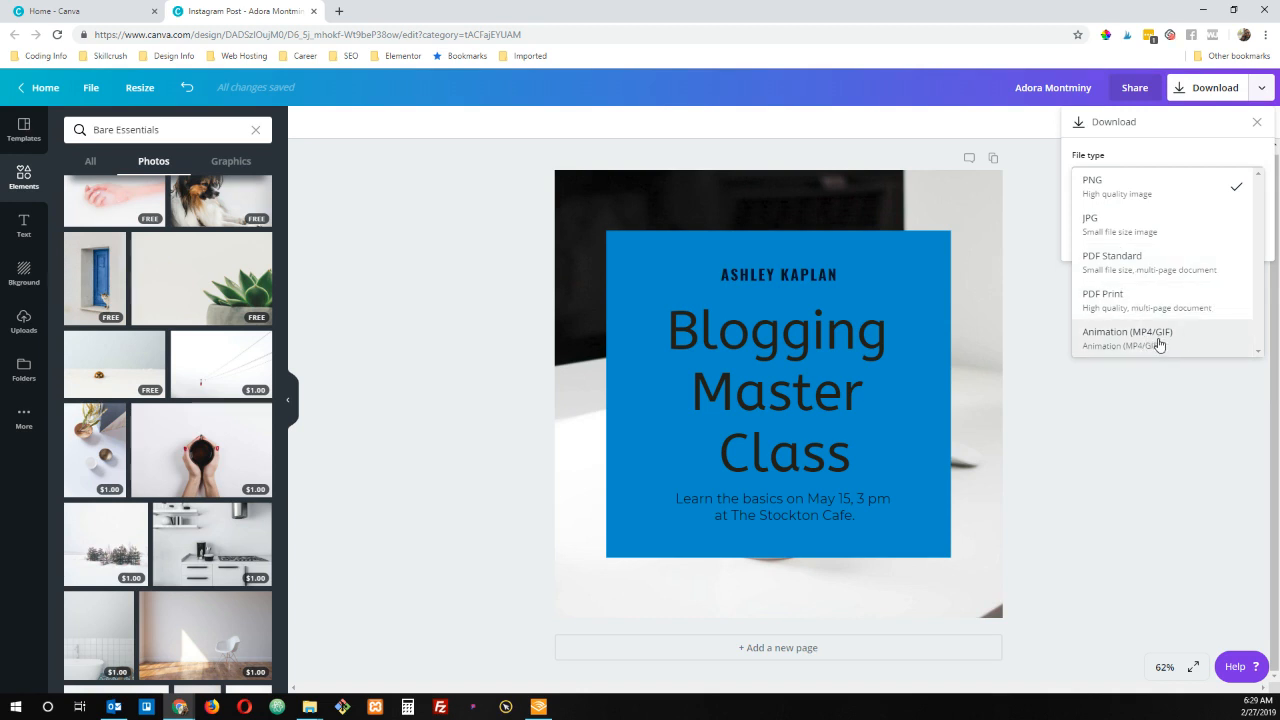
pyautogui.click(1172, 230)
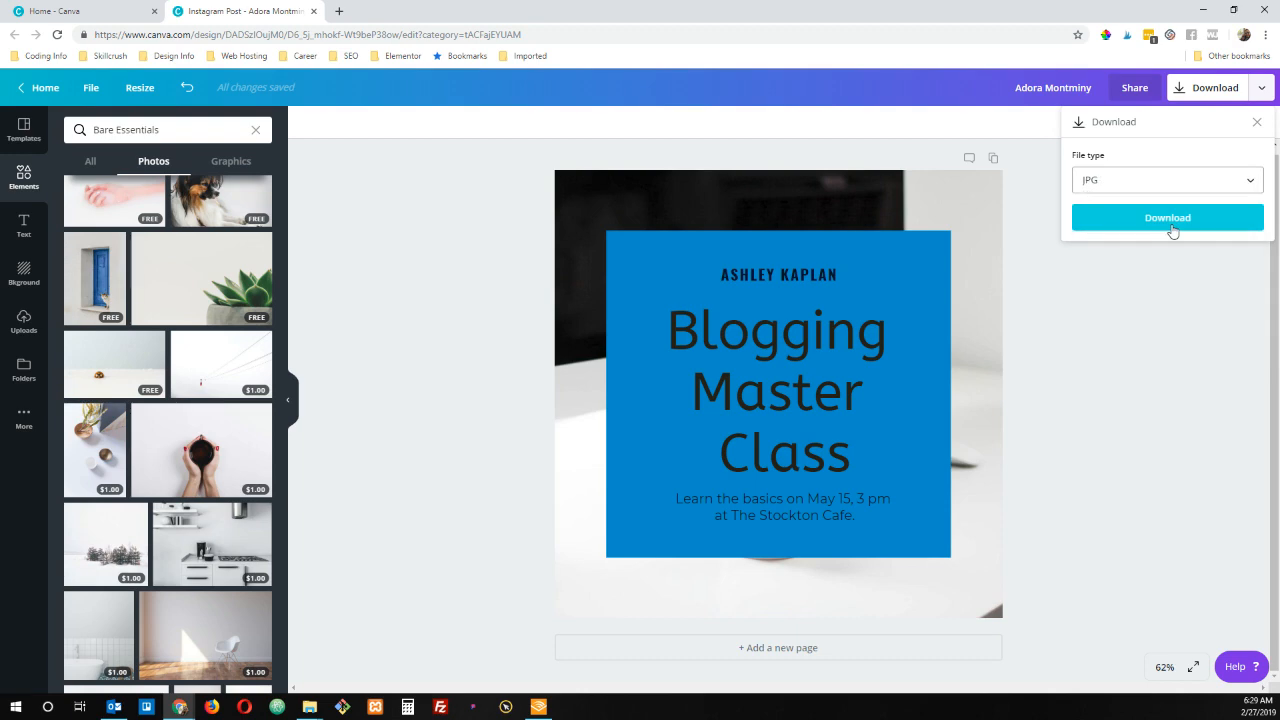
pyautogui.click(1167, 218)
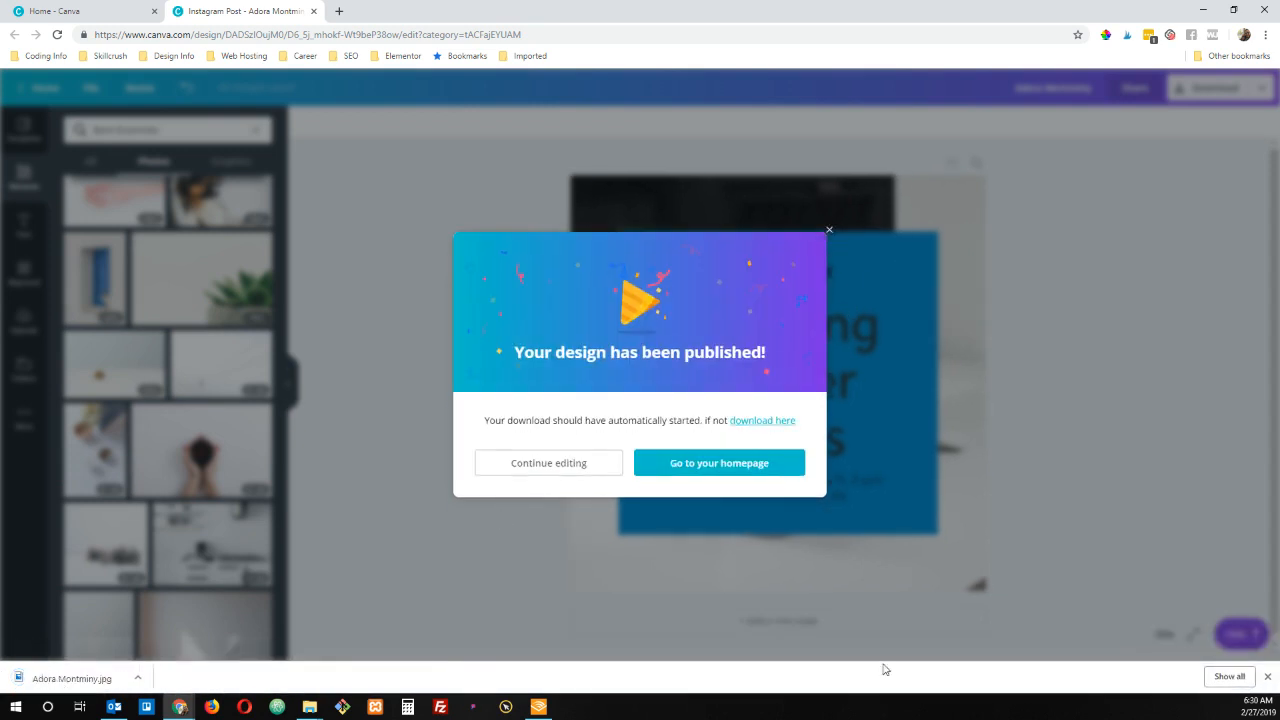
pyautogui.click(1267, 678)
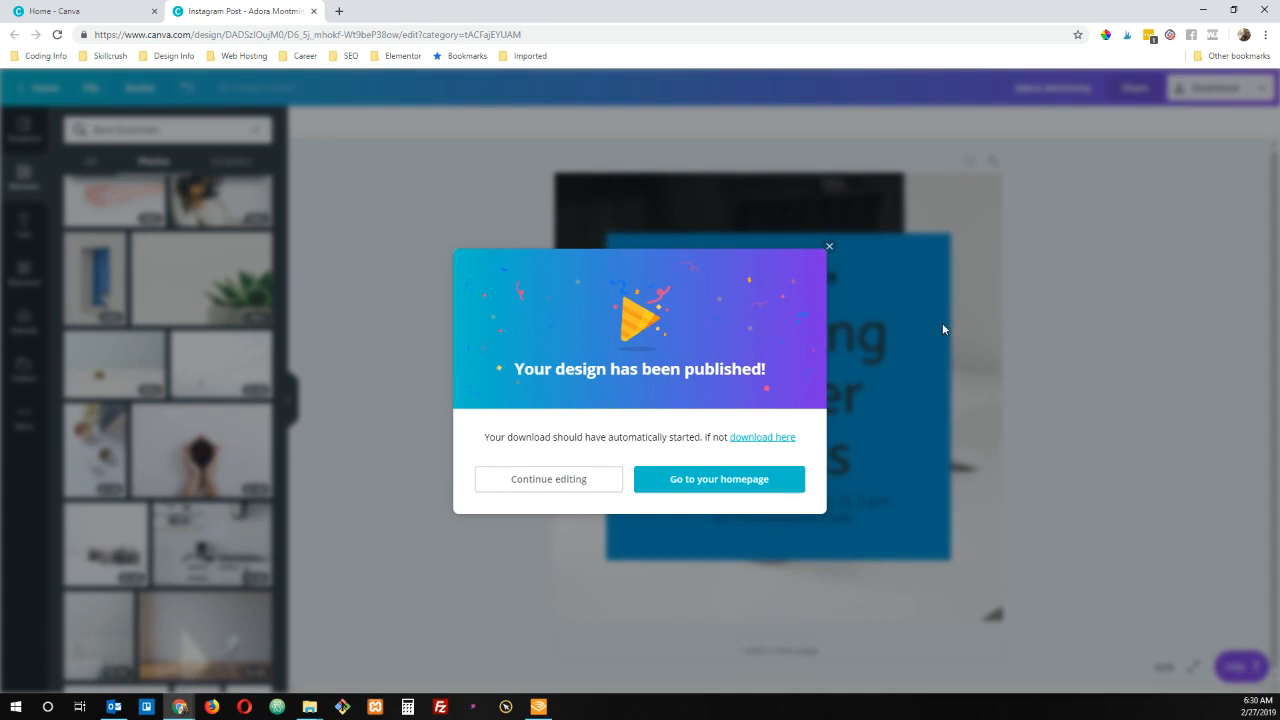
pyautogui.click(829, 246)
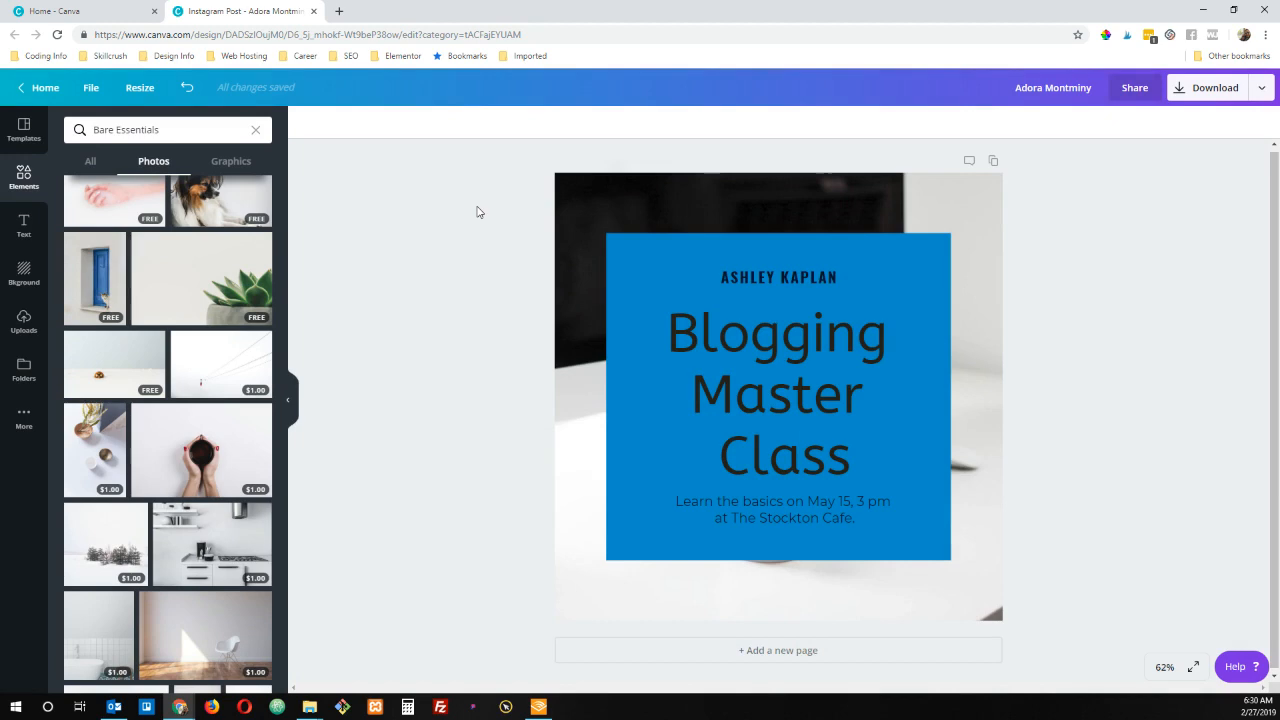
# Return to the homepage and look through the full range of design types for a new design.
pyautogui.click(36, 88)
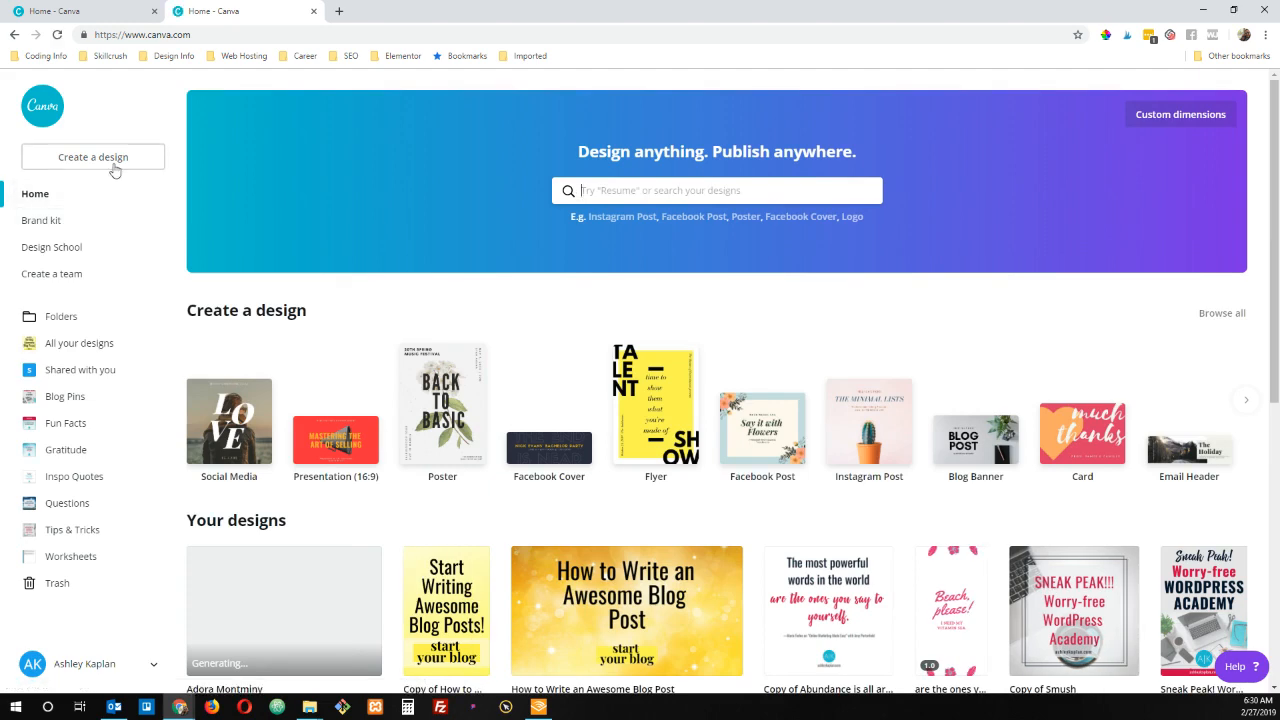
pyautogui.click(113, 168)
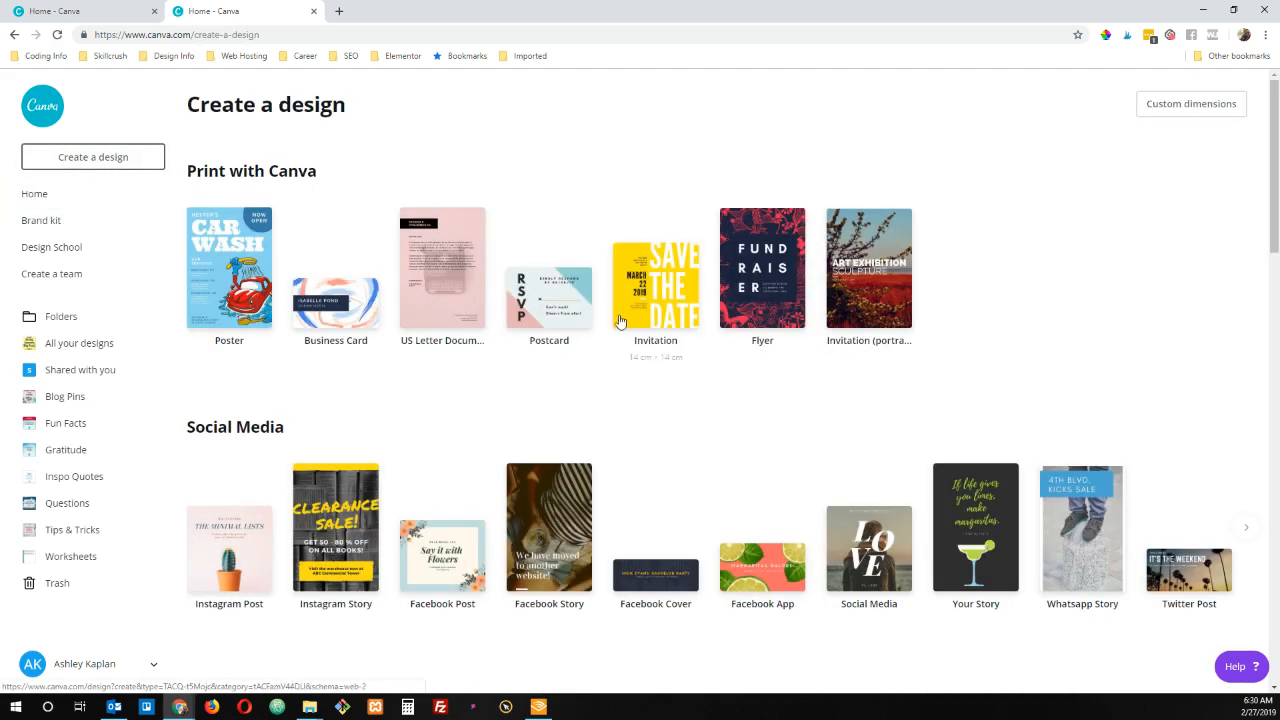
pyautogui.scroll(-15, 619, 321)
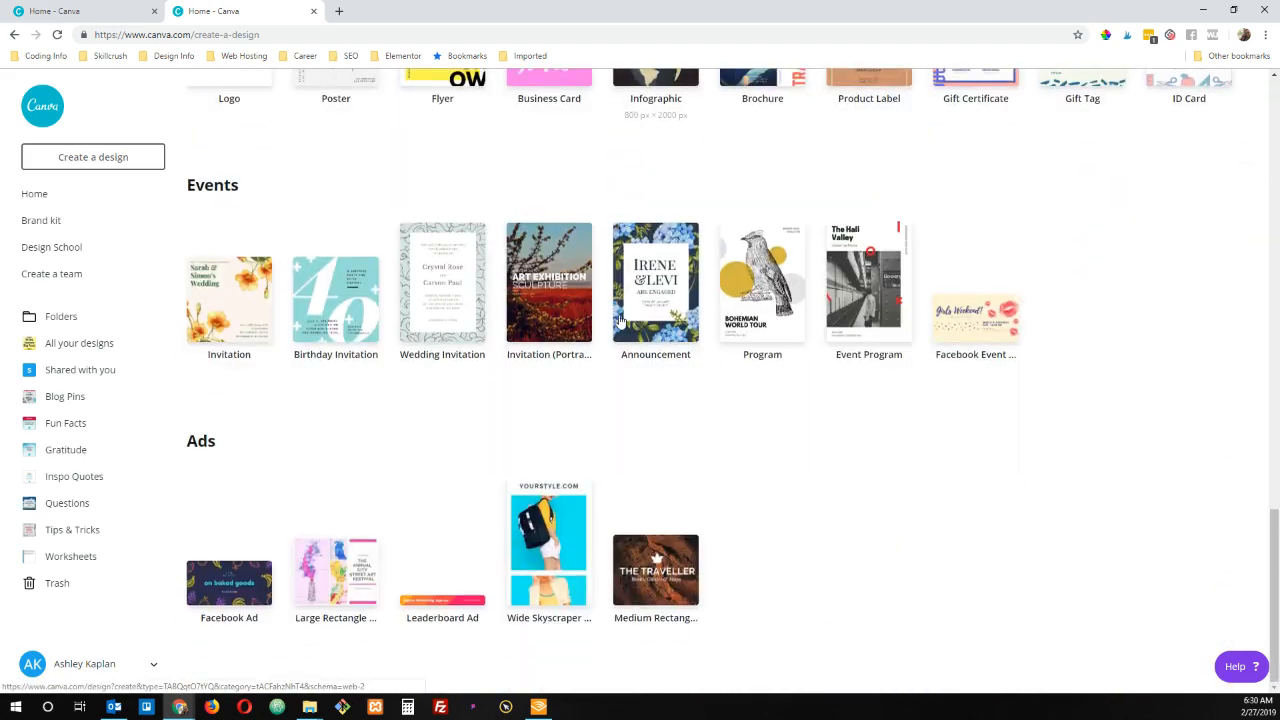
pyautogui.scroll(15, 619, 321)
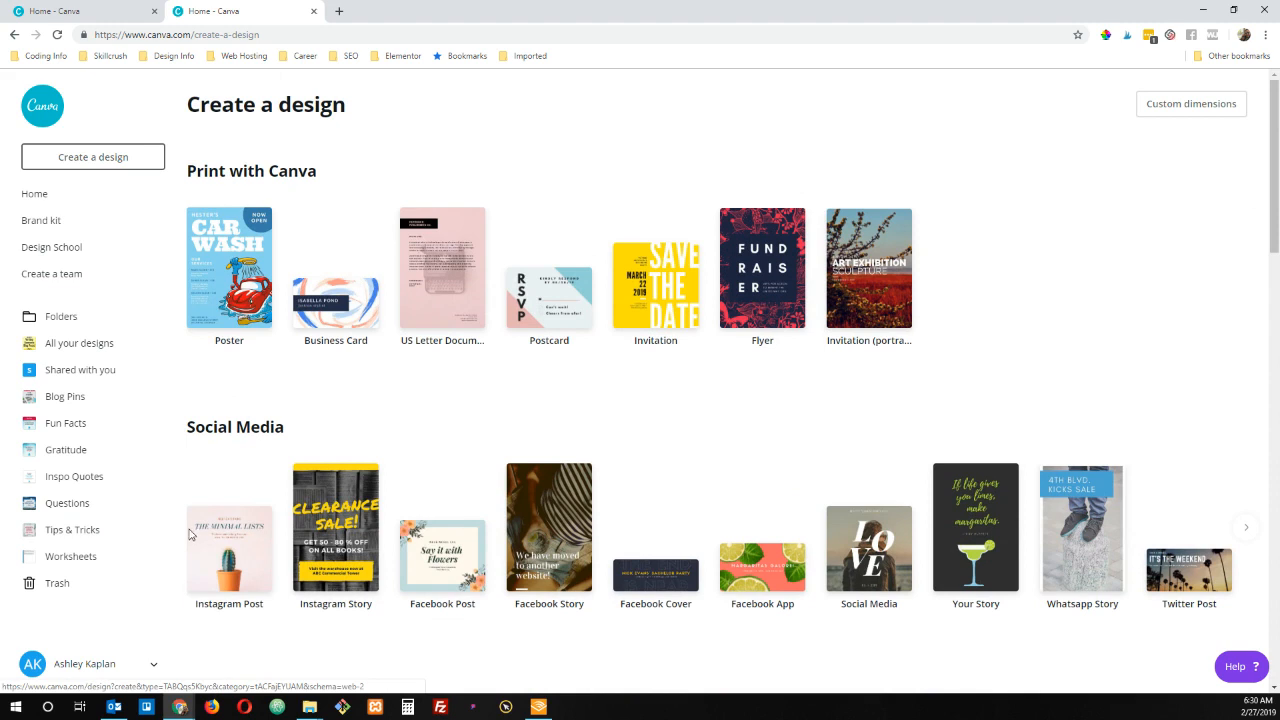
# Open a blank Instagram Post and close it, and look through the whole row of Social Media design types.
pyautogui.click(223, 536)
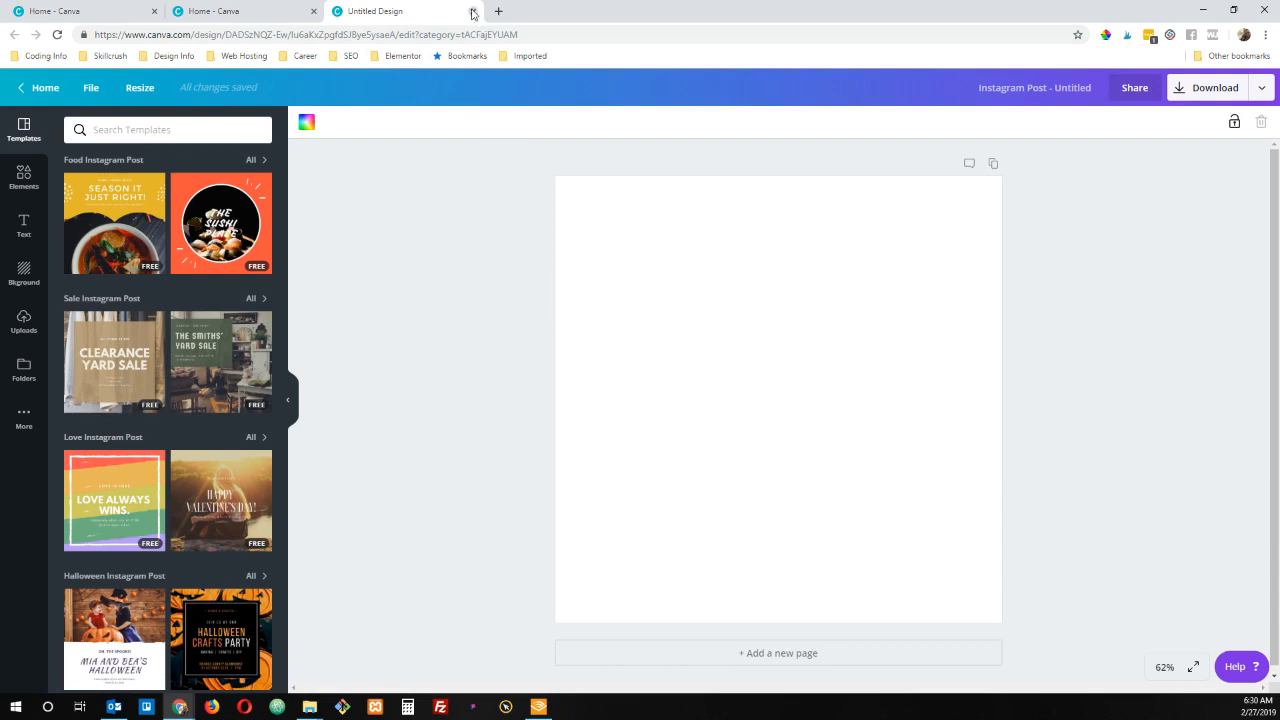
pyautogui.click(472, 11)
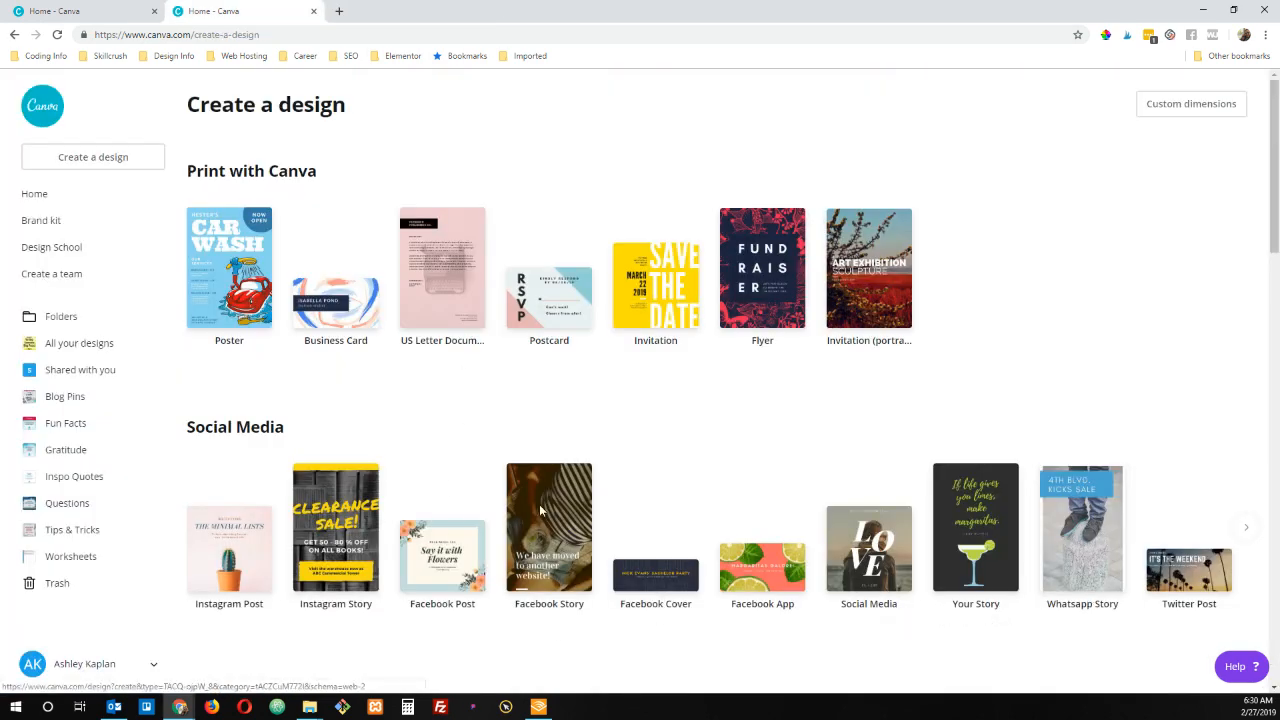
pyautogui.scroll(-2, 608, 517)
pyautogui.scroll(2, 648, 424)
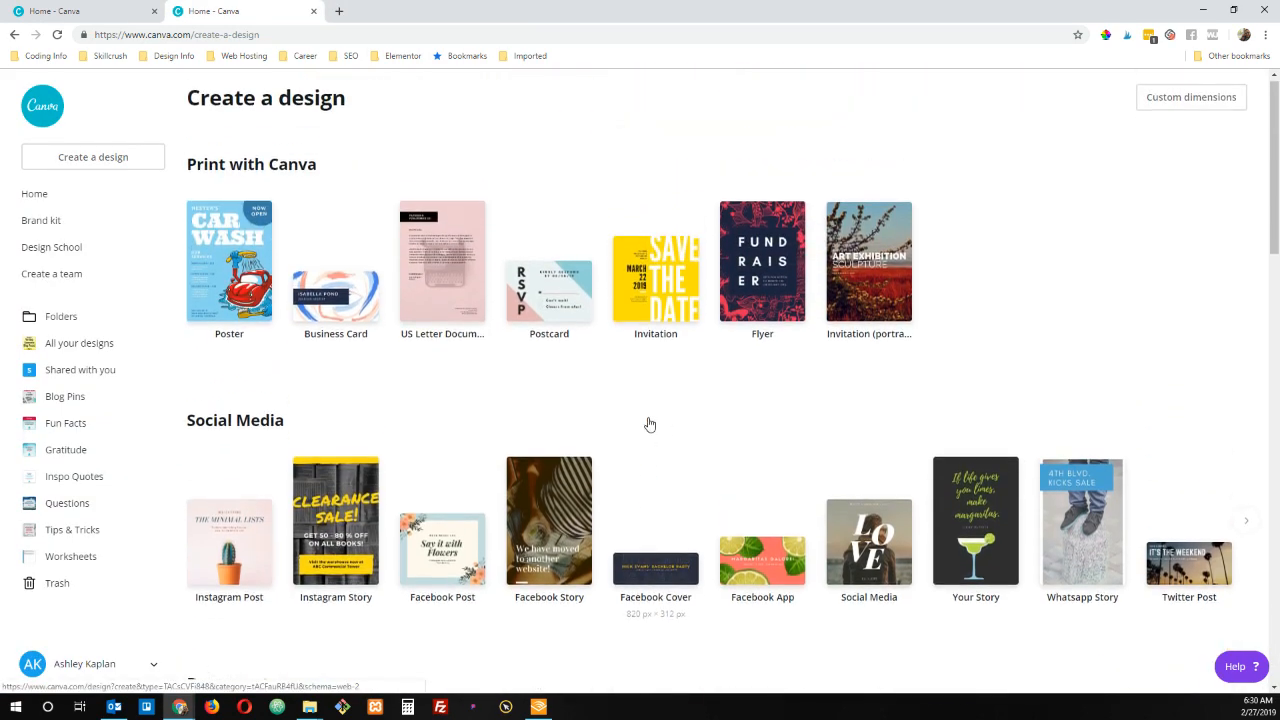
pyautogui.click(1246, 531)
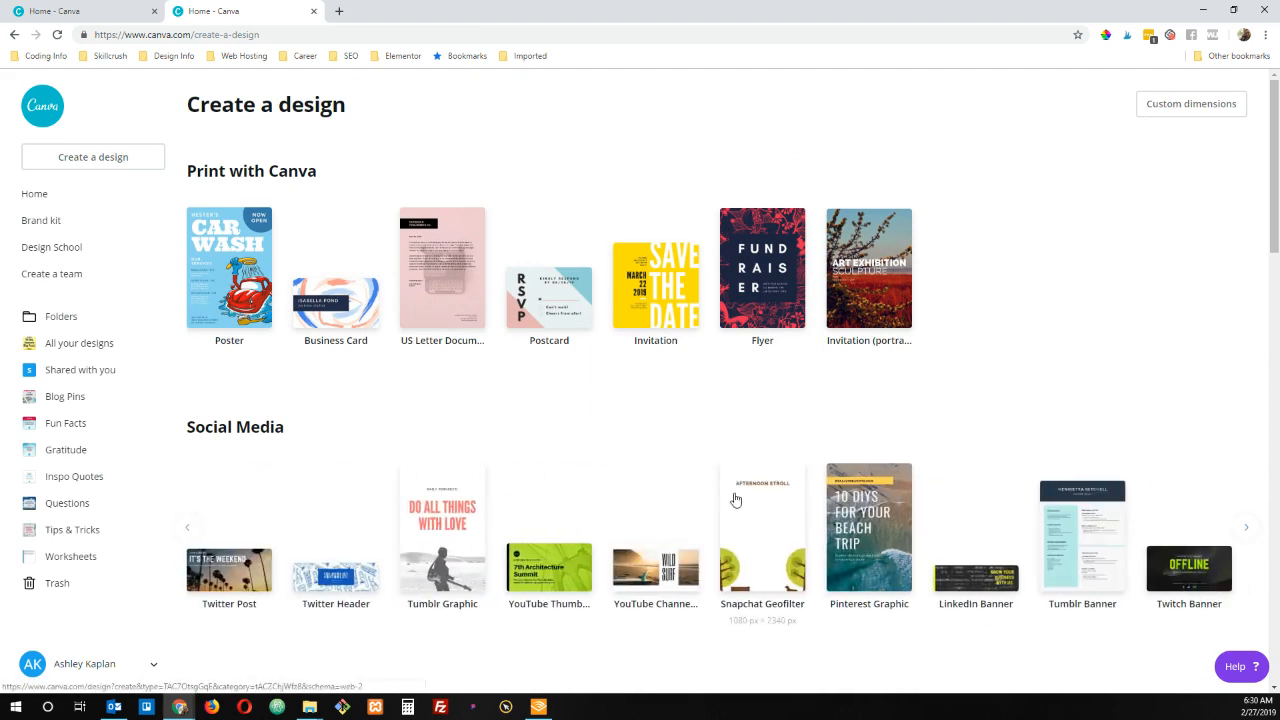
pyautogui.click(1252, 537)
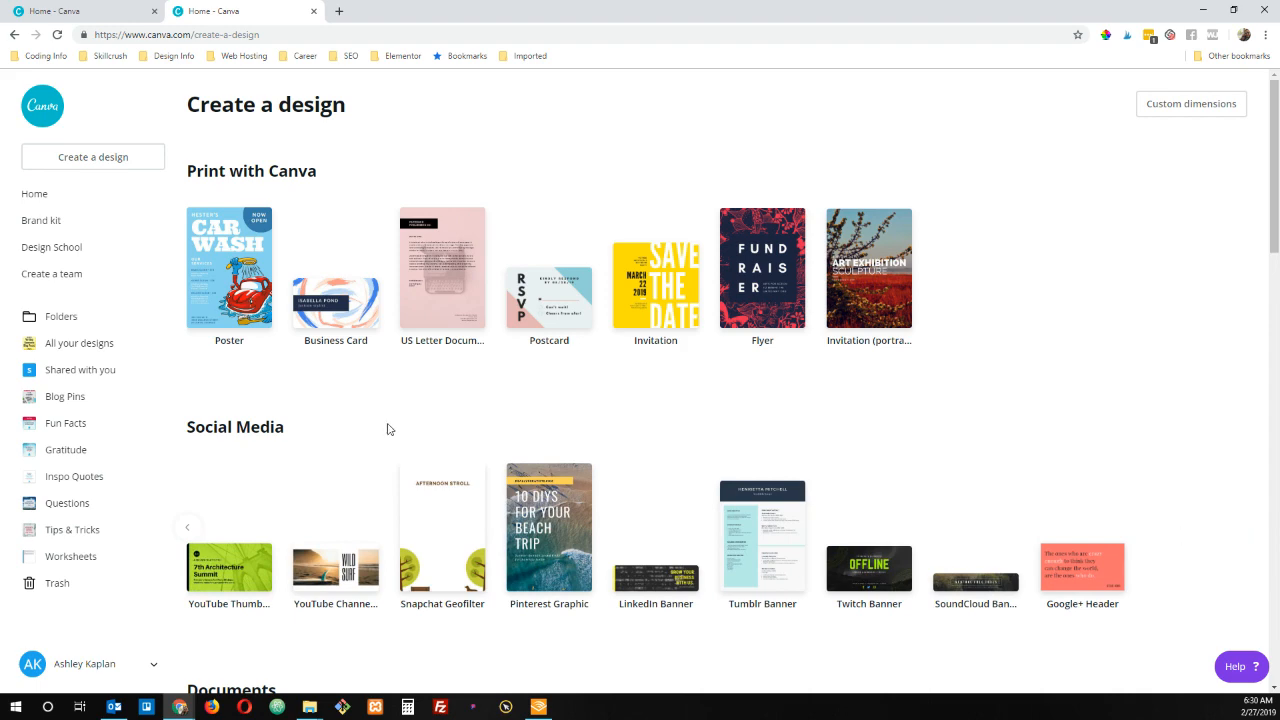
pyautogui.click(188, 529)
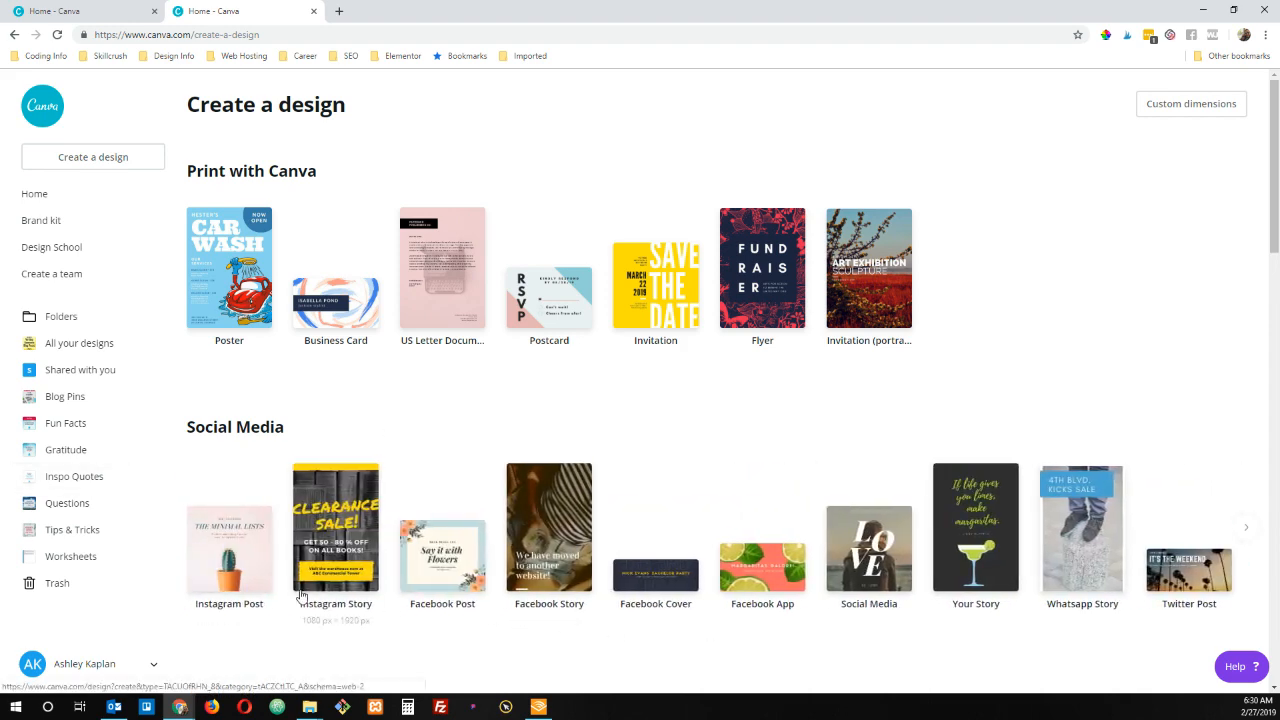
# Create a new blank Instagram Post and show the photo collections among its elements.
pyautogui.click(229, 551)
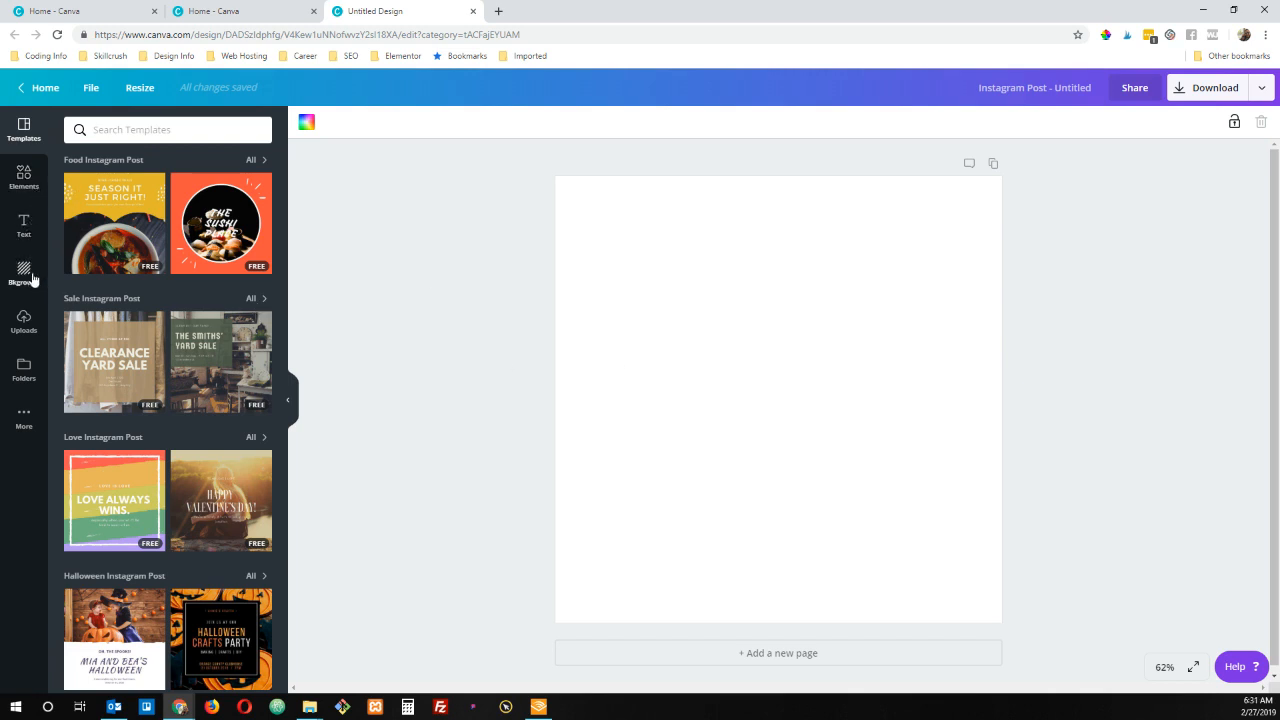
pyautogui.click(26, 180)
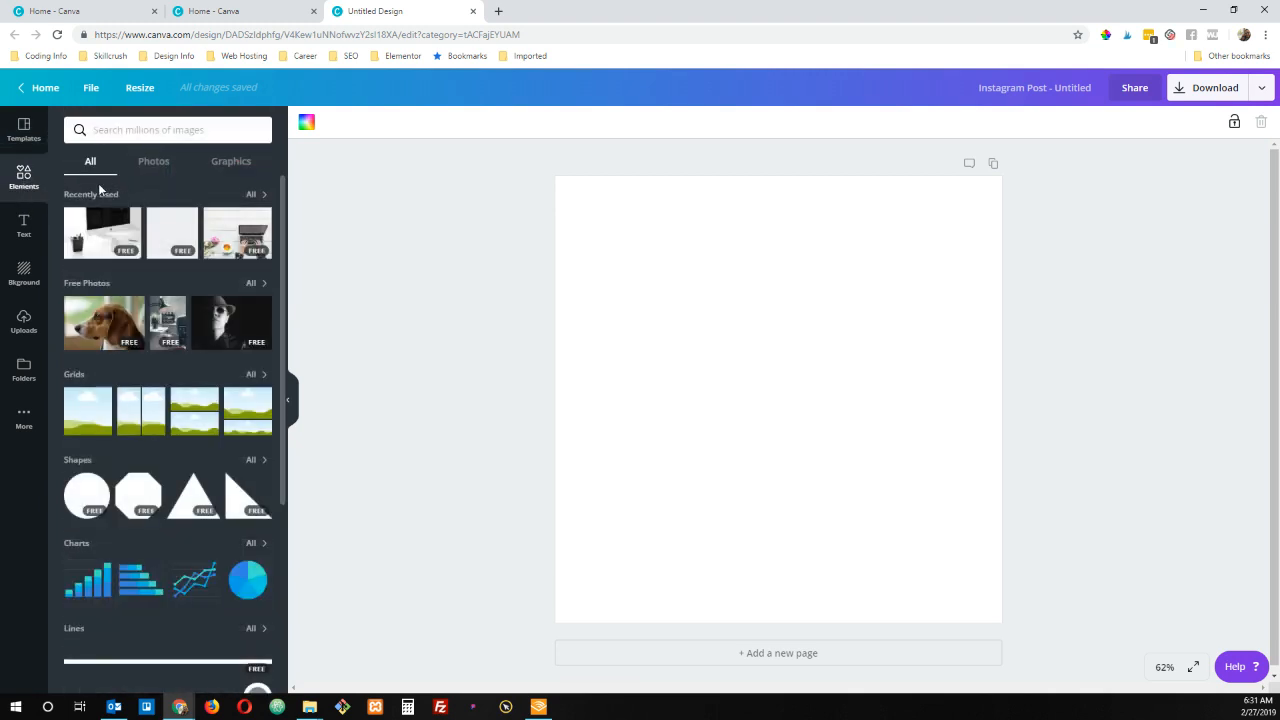
pyautogui.click(154, 165)
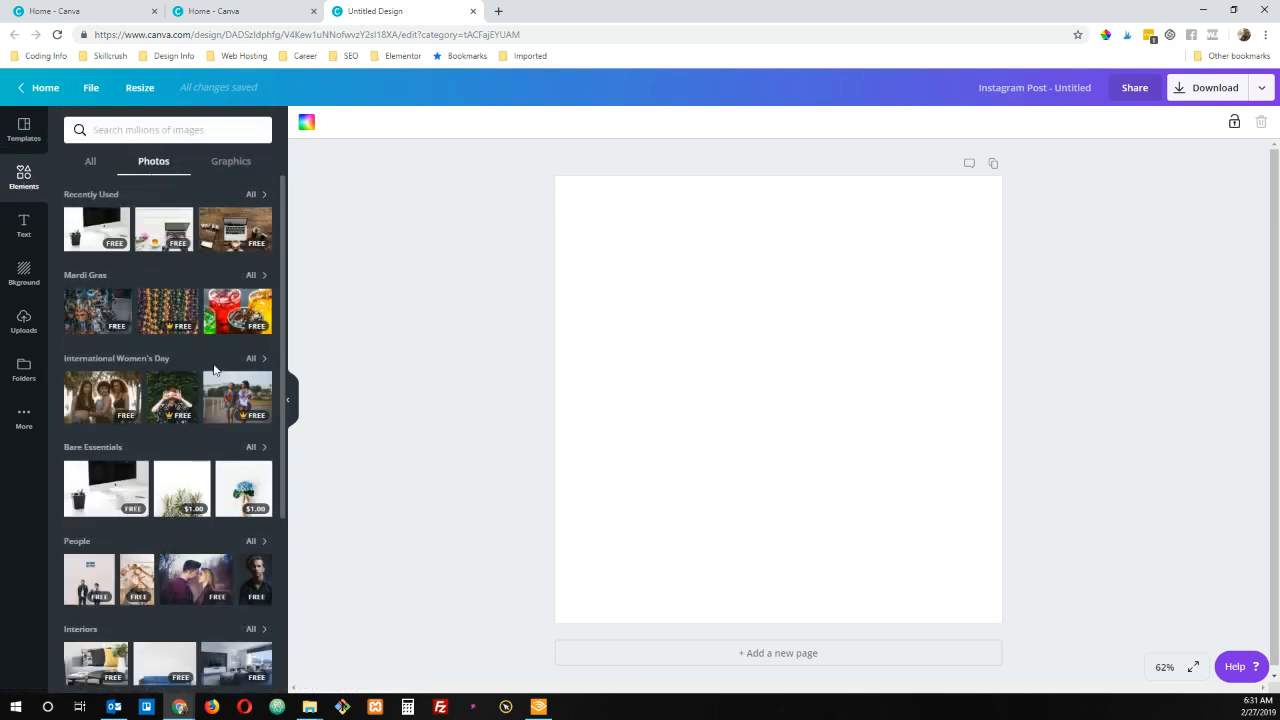
# Place the free Pastel photo of pink headphones on the blank page and delete it.
pyautogui.scroll(-5, 173, 432)
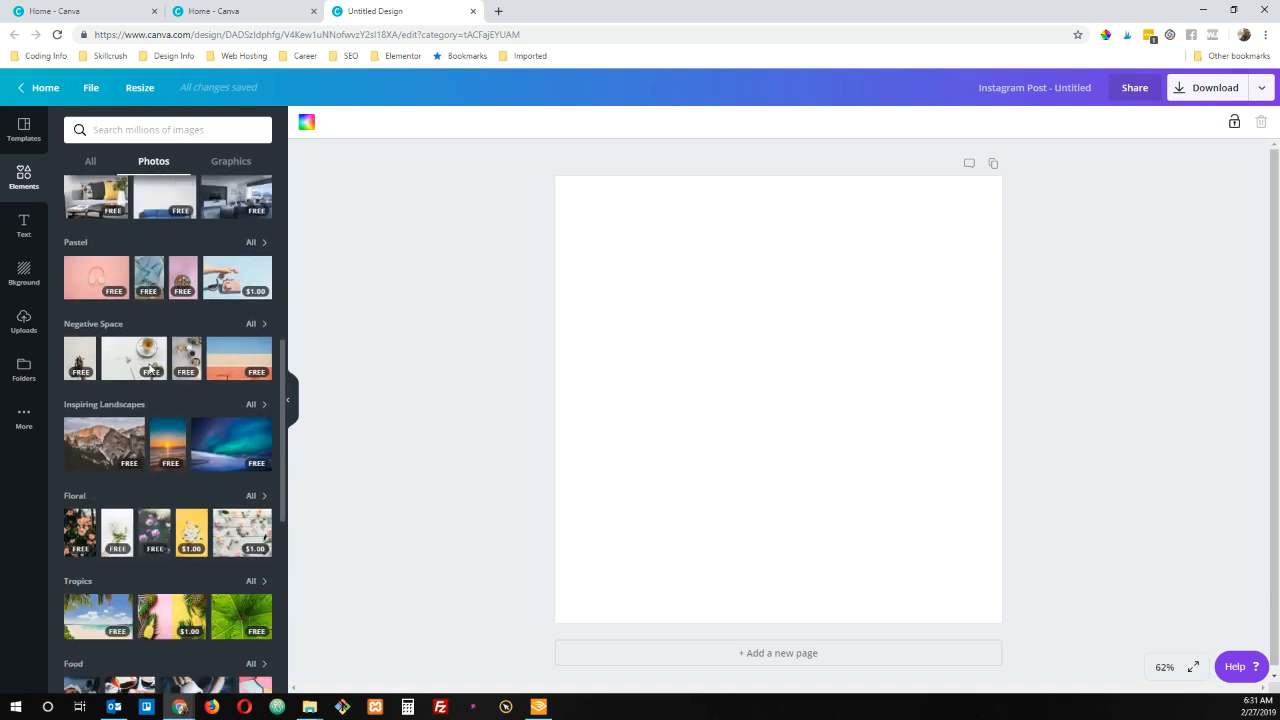
pyautogui.click(90, 283)
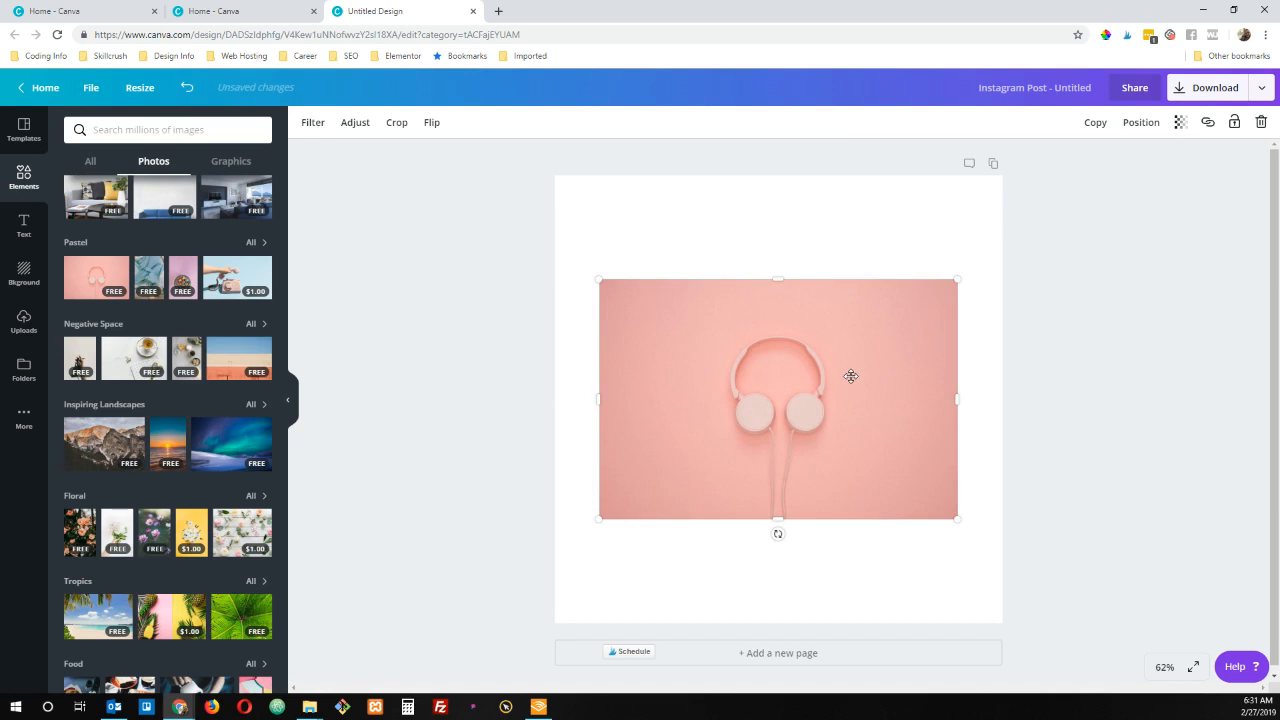
pyautogui.press('Delete')
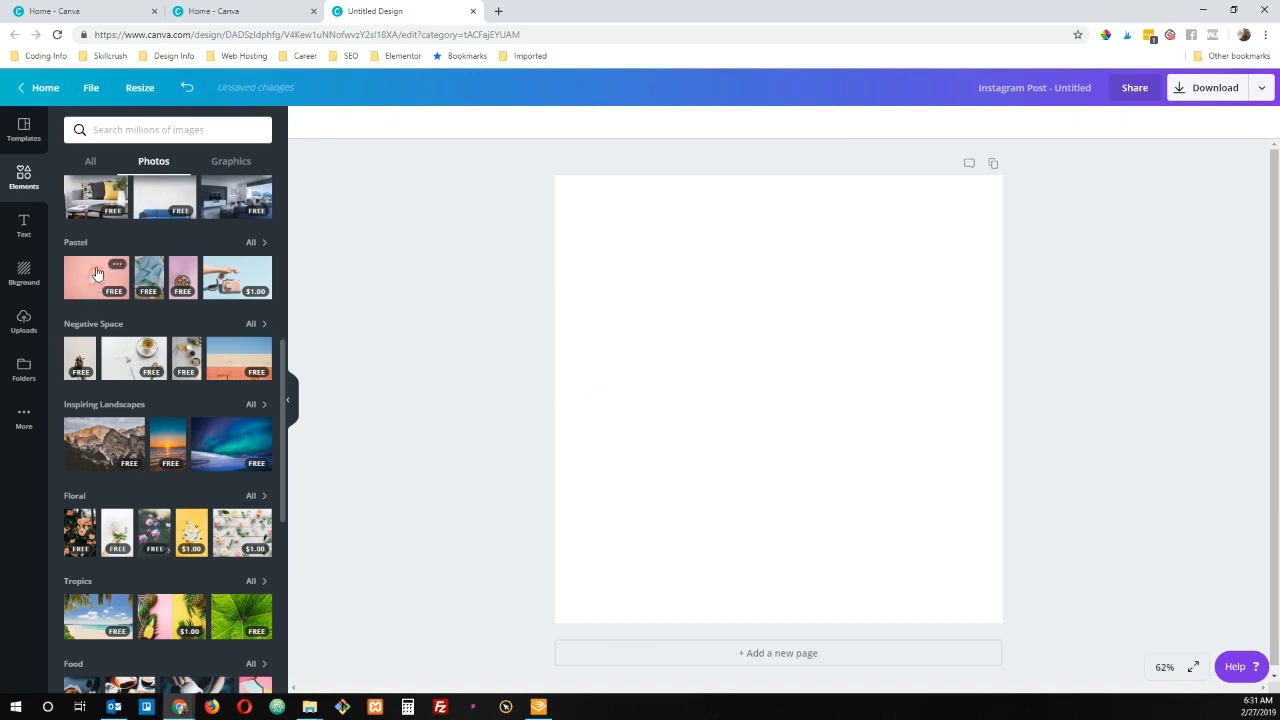
# Fill the blank page with the free Pastel photo of pink headphones as its background.
pyautogui.moveTo(96, 274); pyautogui.dragTo(574, 481)
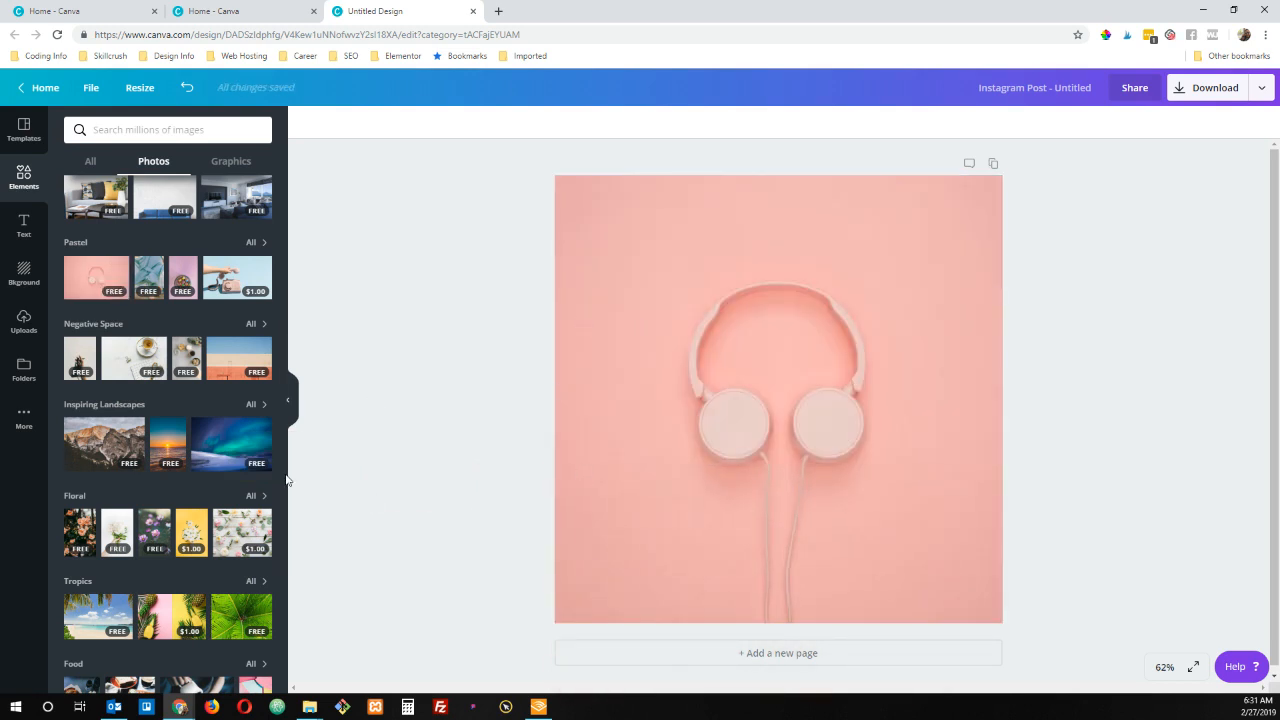
# Add the free Happy Birthday text combination to the page and enlarge it to span most of the page width.
pyautogui.click(24, 222)
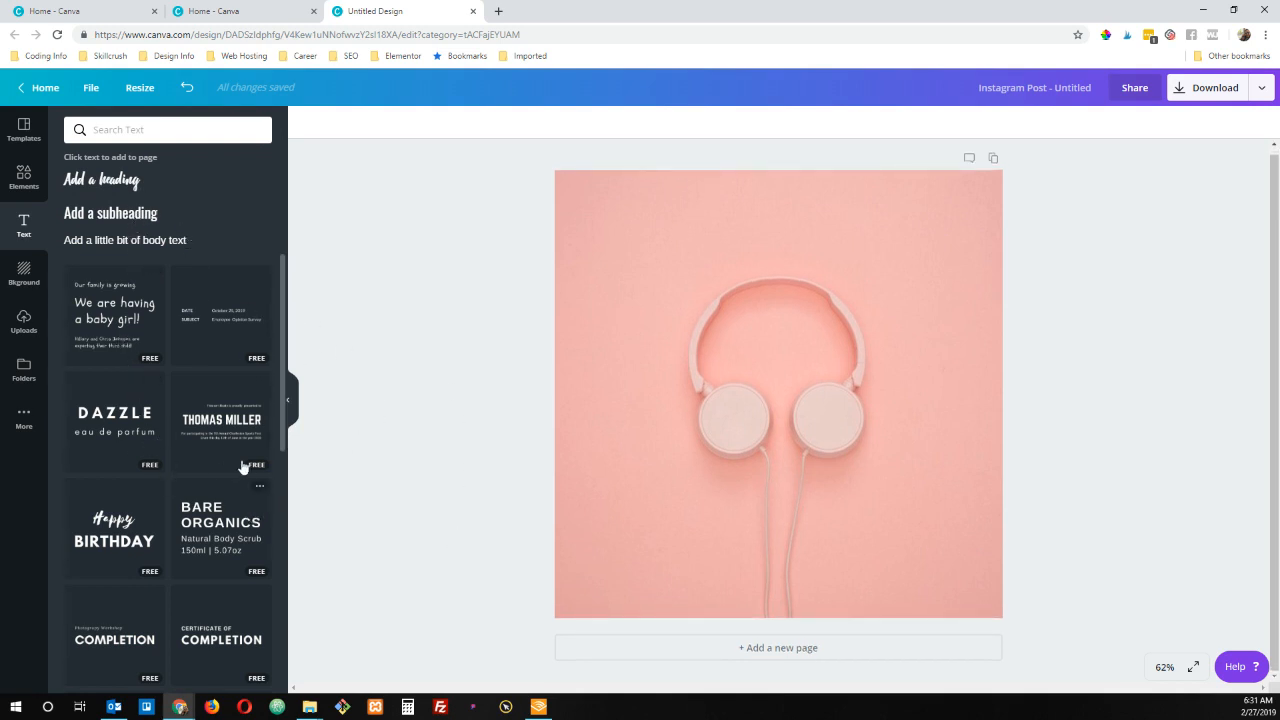
pyautogui.scroll(-1, 217, 517)
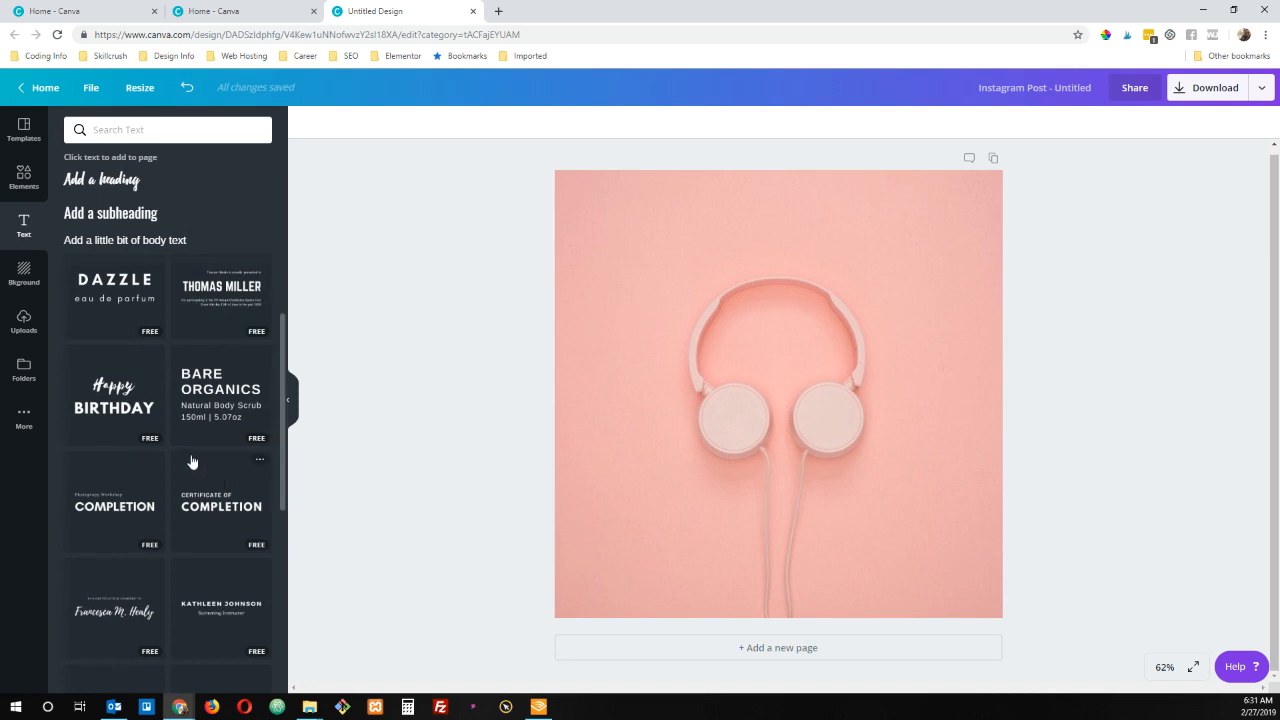
pyautogui.click(97, 403)
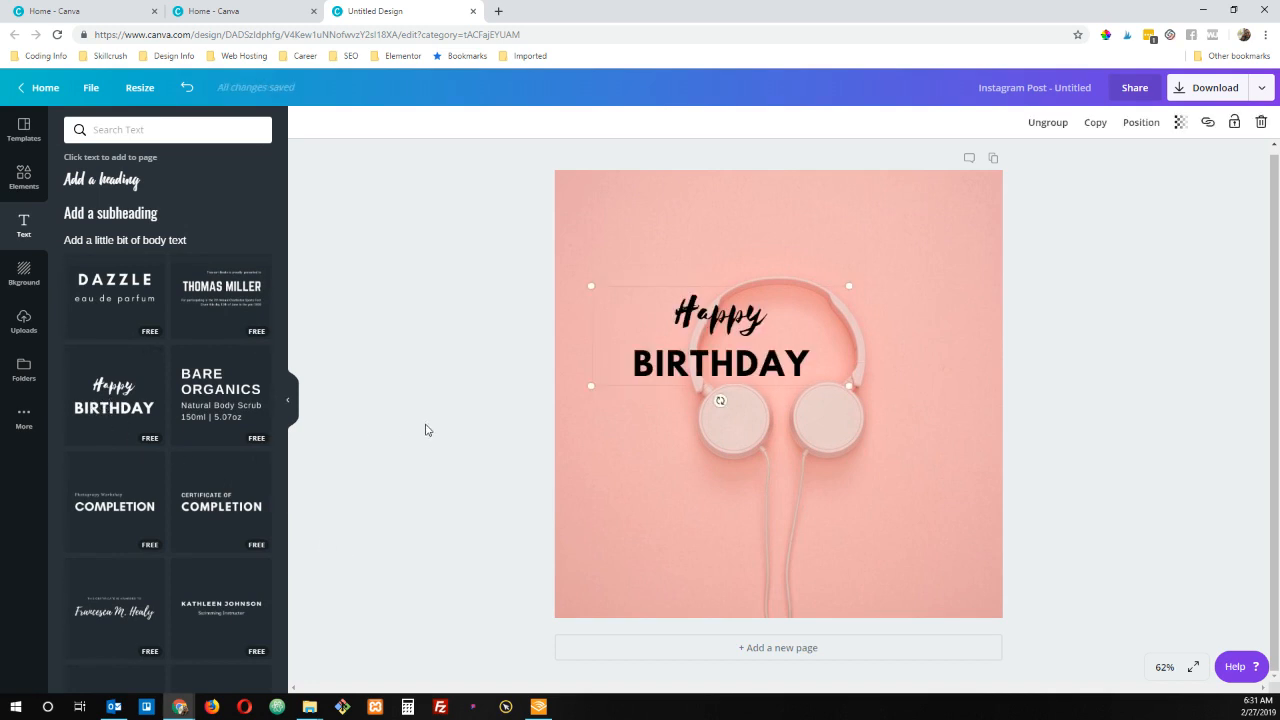
pyautogui.moveTo(864, 414); pyautogui.dragTo(946, 517)
# Align the Happy Birthday text group to the middle and center of the page.
pyautogui.click(1140, 128)
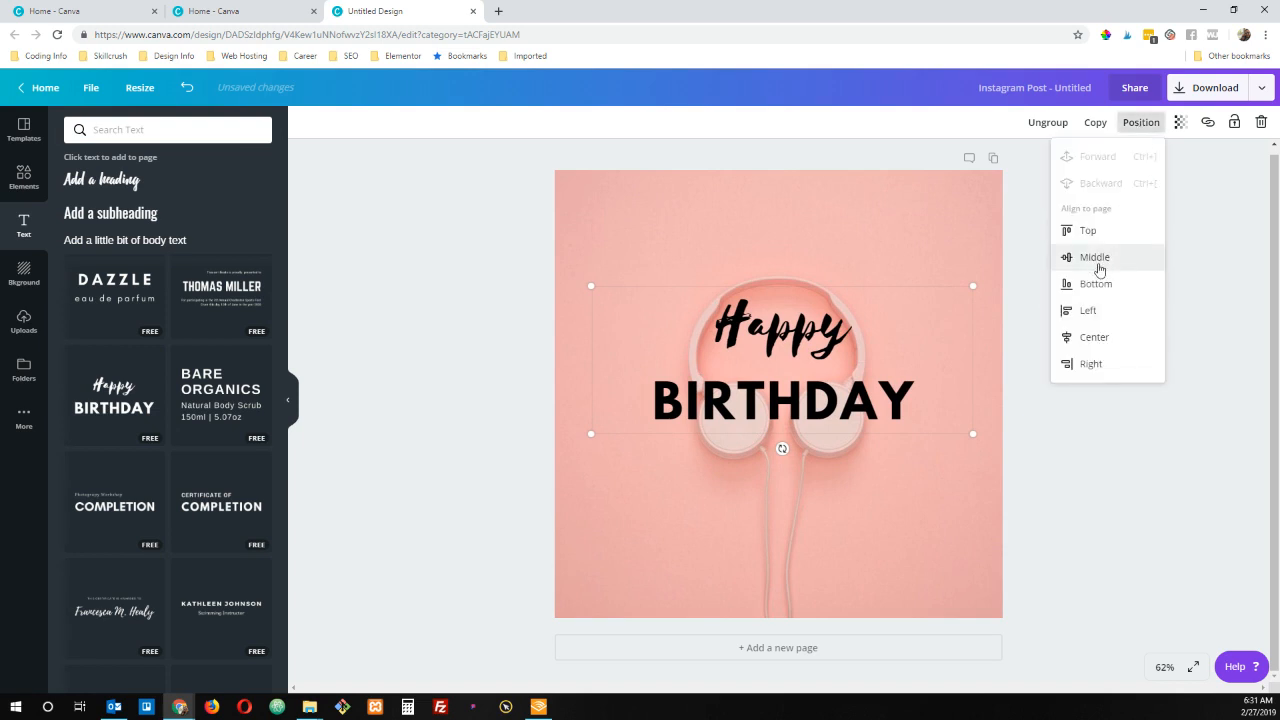
pyautogui.click(1097, 262)
pyautogui.click(1140, 124)
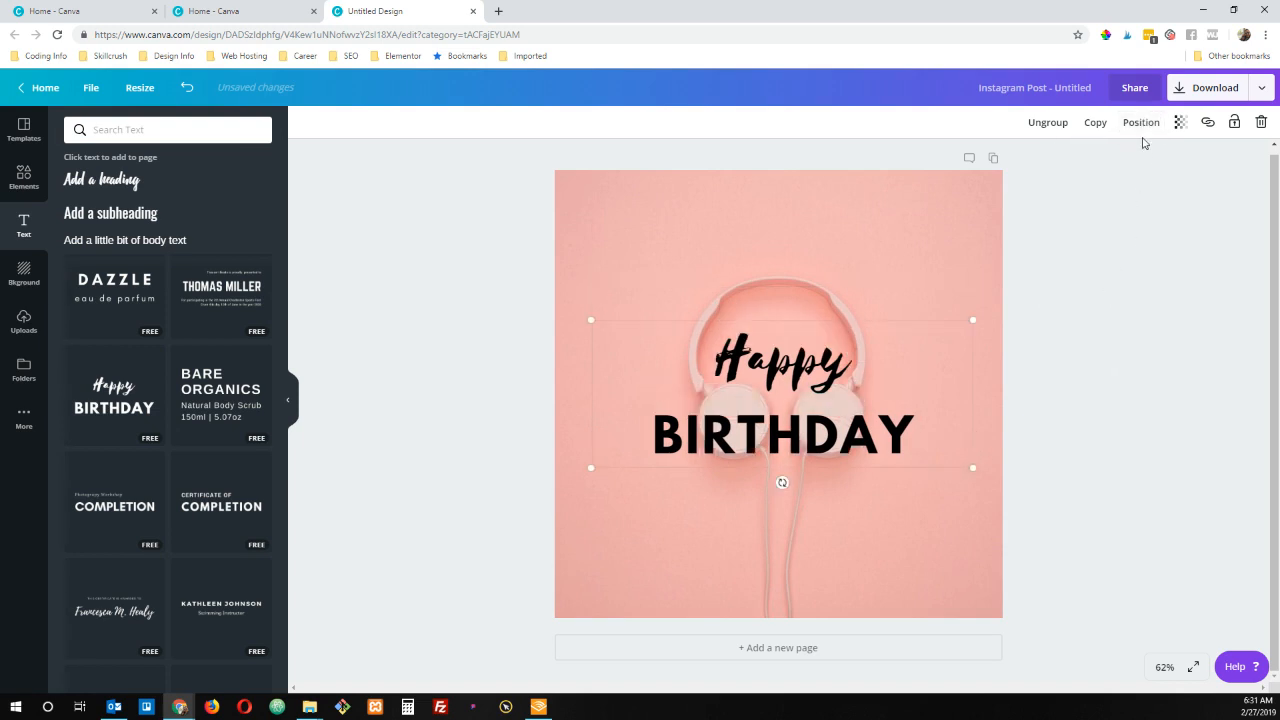
pyautogui.click(1140, 124)
pyautogui.click(1094, 337)
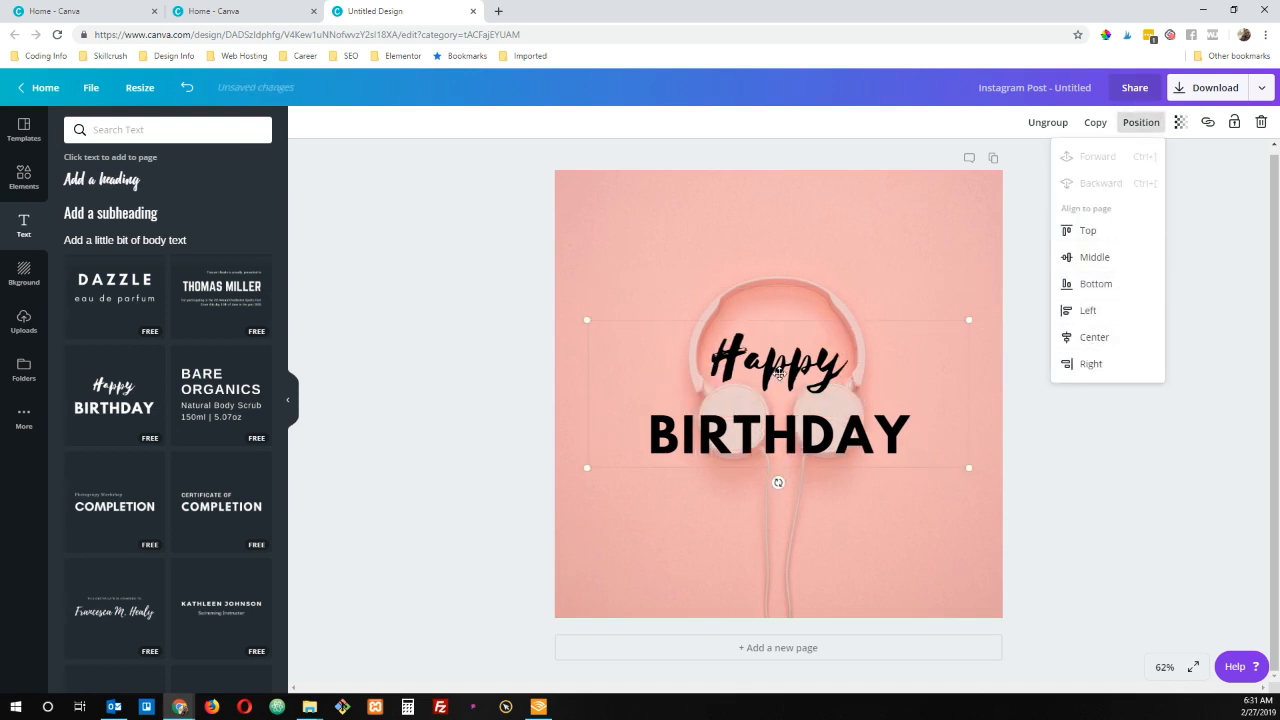
# Color the word Happy in the crimson brand color and BIRTHDAY in the dark teal brand color.
pyautogui.click(781, 372)
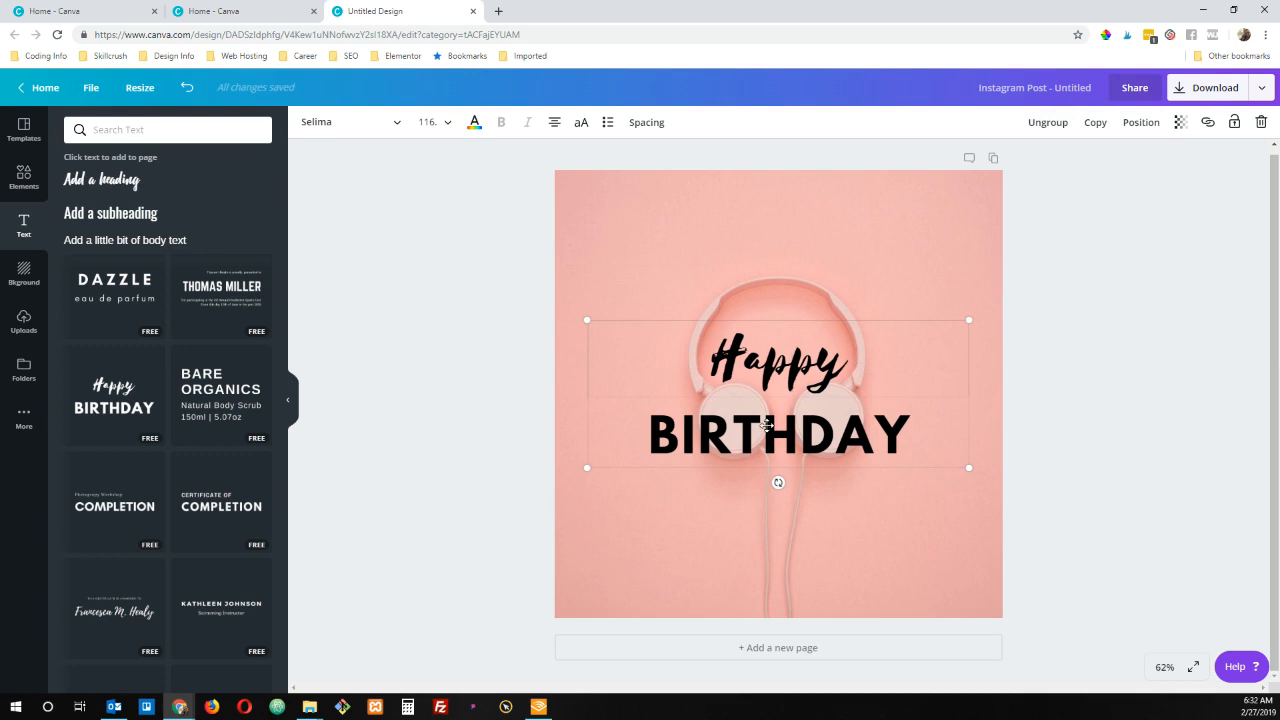
pyautogui.moveTo(589, 321)
pyautogui.mouseDown()
pyautogui.moveTo(526, 269)
pyautogui.moveTo(603, 329)
pyautogui.moveTo(475, 275)
pyautogui.moveTo(673, 344)
pyautogui.moveTo(557, 300)
pyautogui.moveTo(591, 316)
pyautogui.mouseUp()
pyautogui.click(474, 124)
pyautogui.click(186, 258)
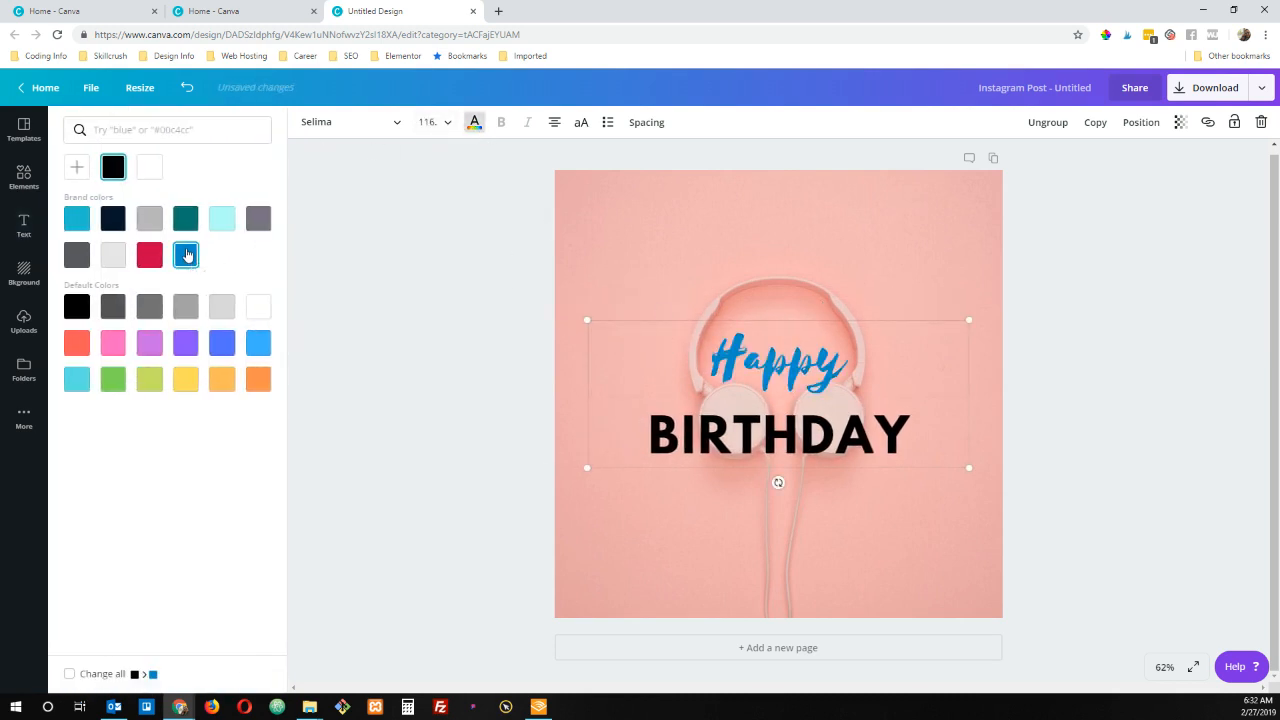
pyautogui.click(155, 261)
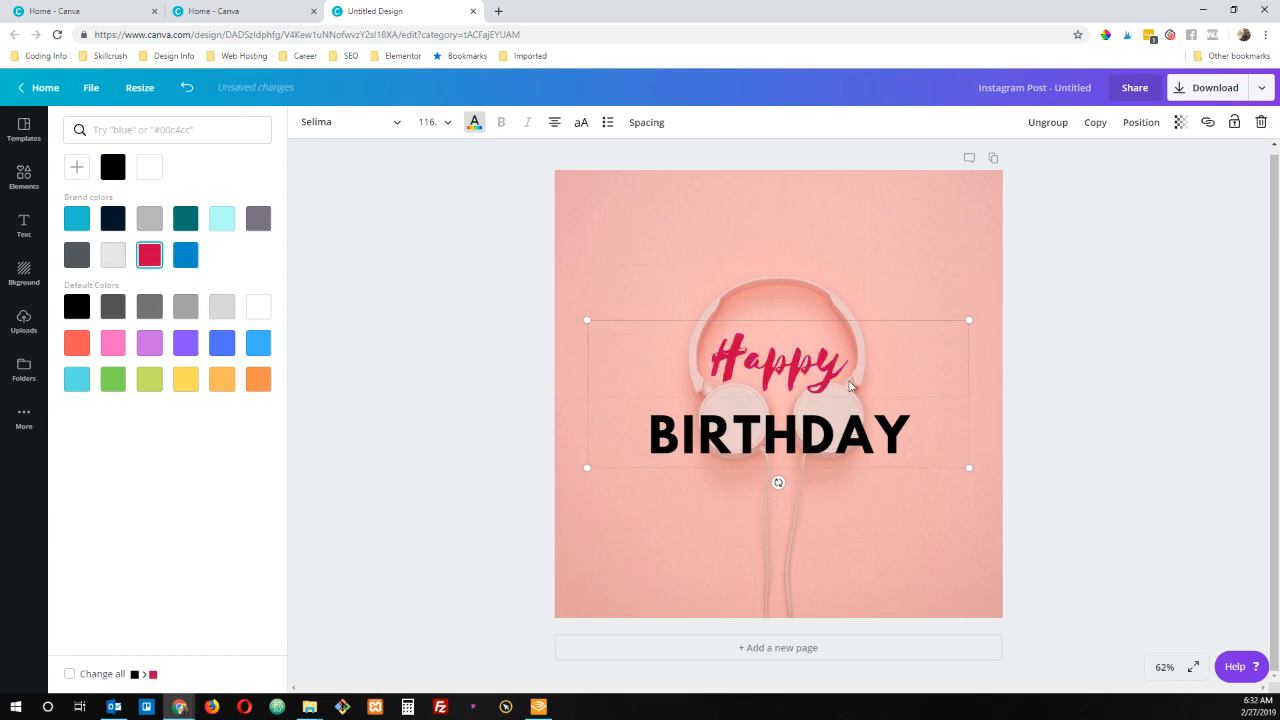
pyautogui.click(751, 440)
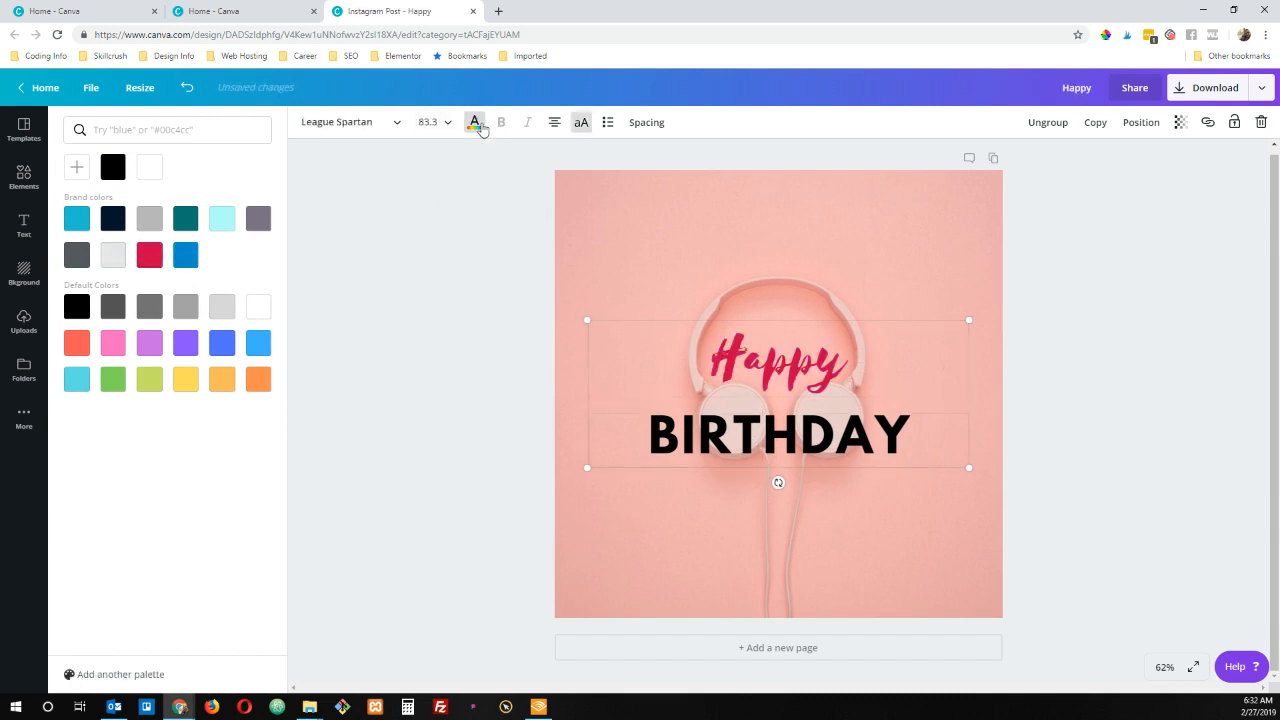
pyautogui.click(113, 218)
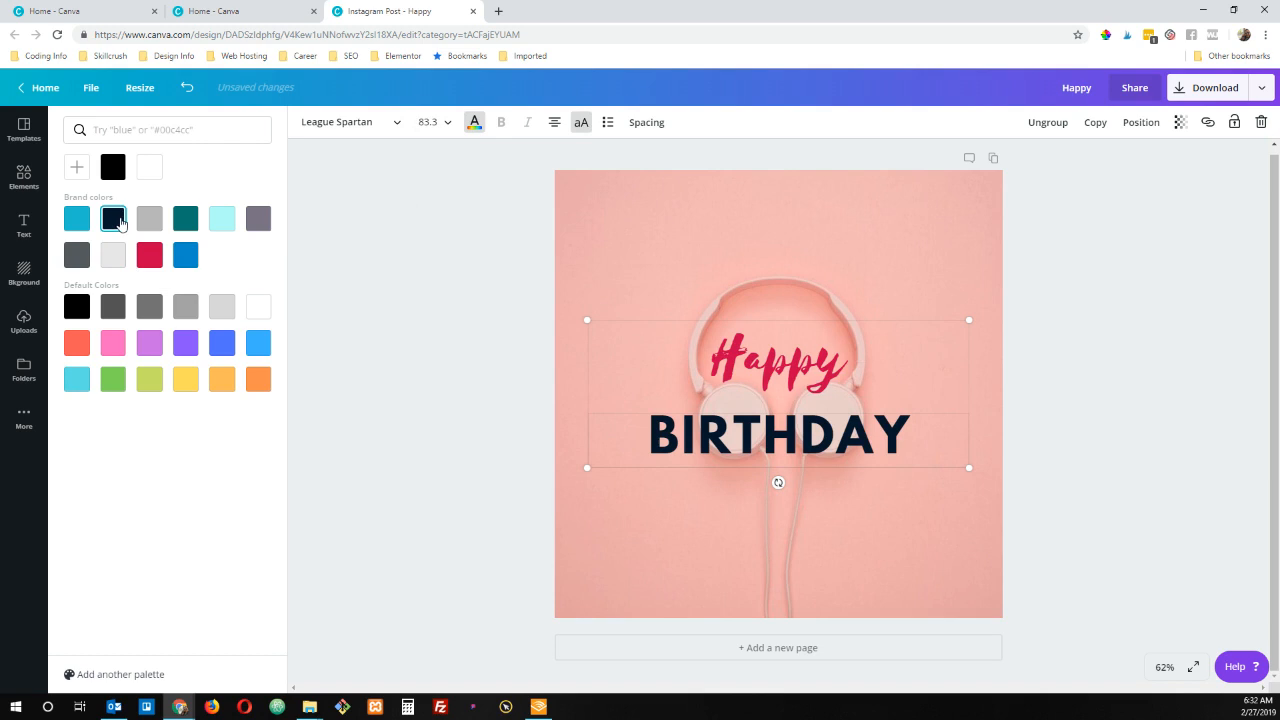
pyautogui.click(190, 224)
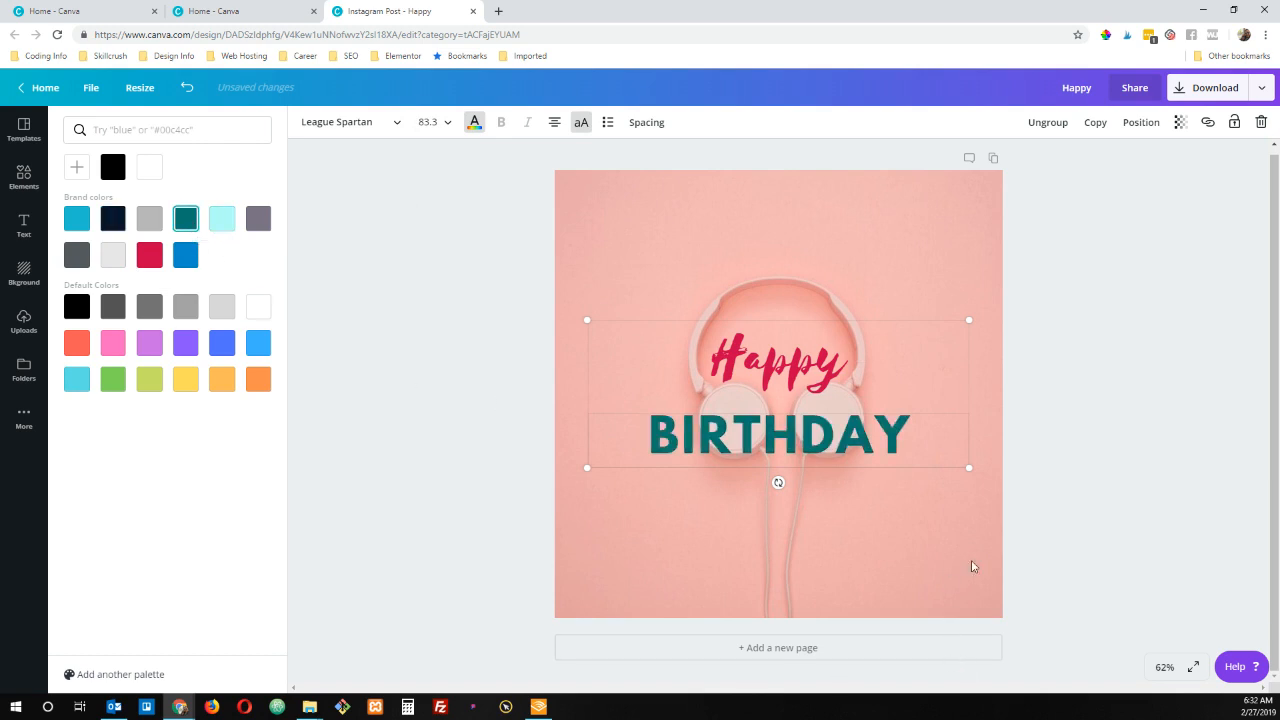
pyautogui.click(1189, 523)
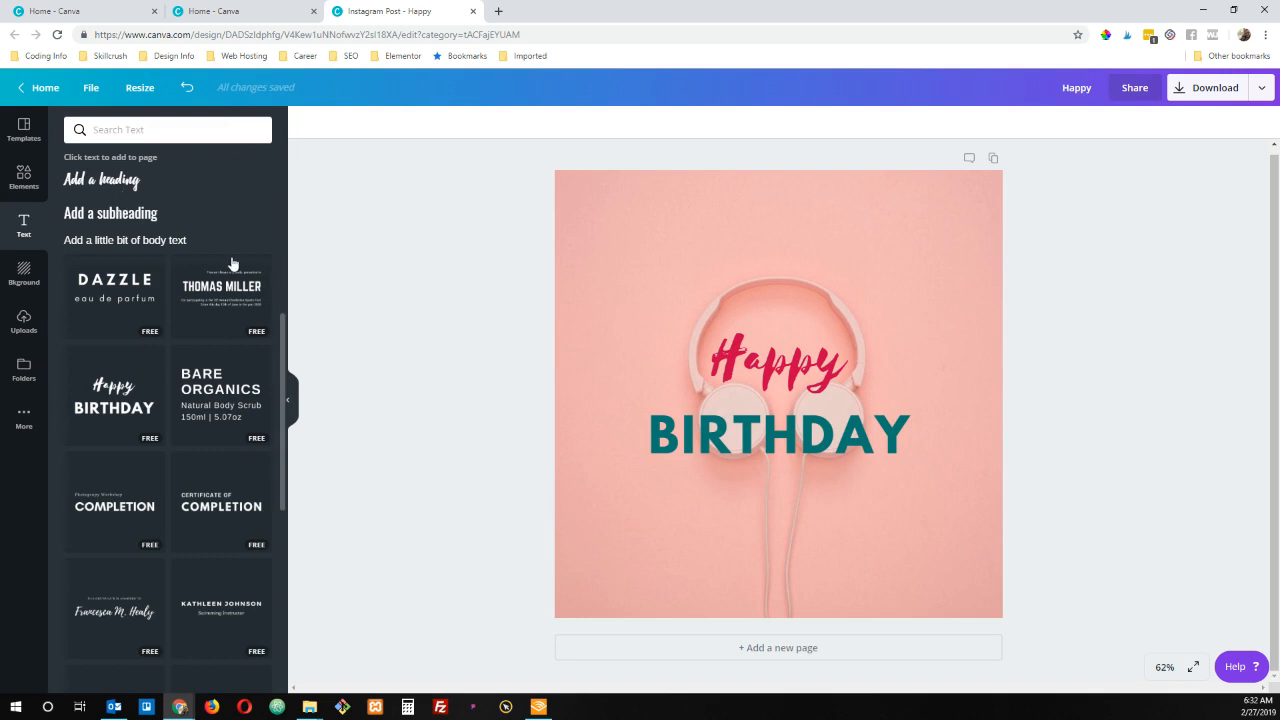
# Add a subheading text box, set its font size to 72 and place it beside the headphones near the page's right edge.
pyautogui.scroll(-4, 232, 263)
pyautogui.scroll(2, 232, 263)
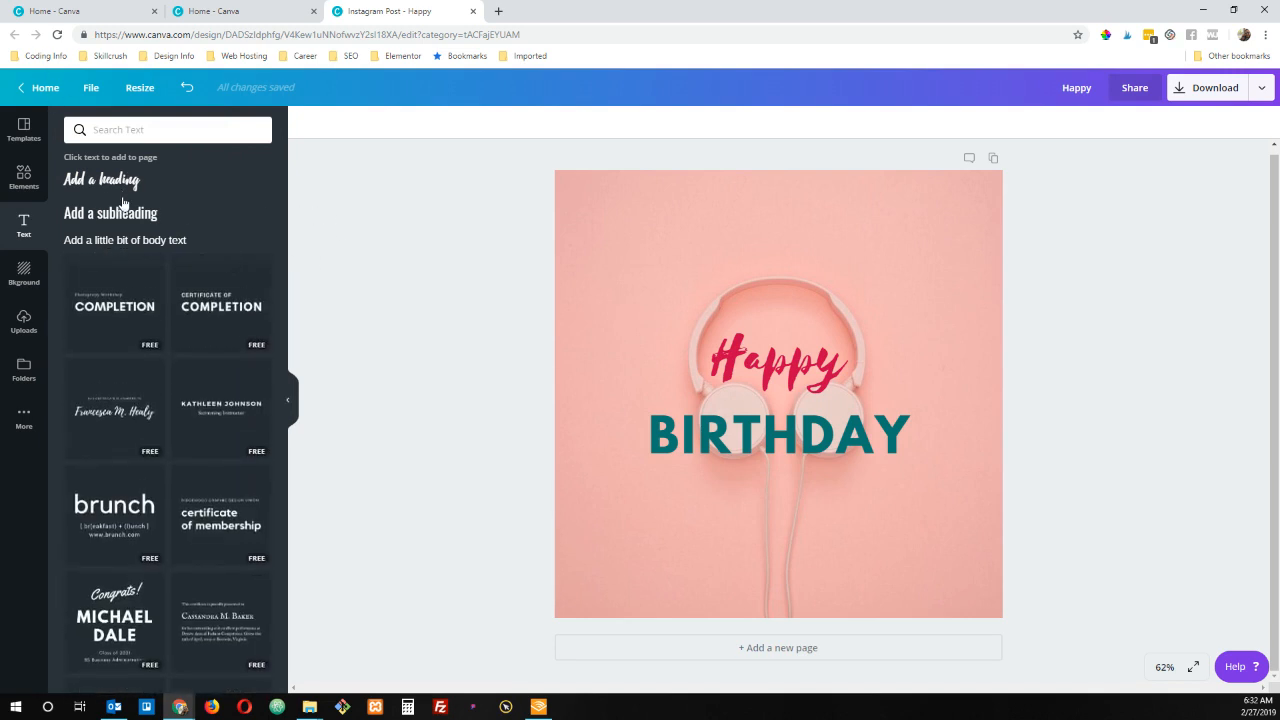
pyautogui.click(122, 218)
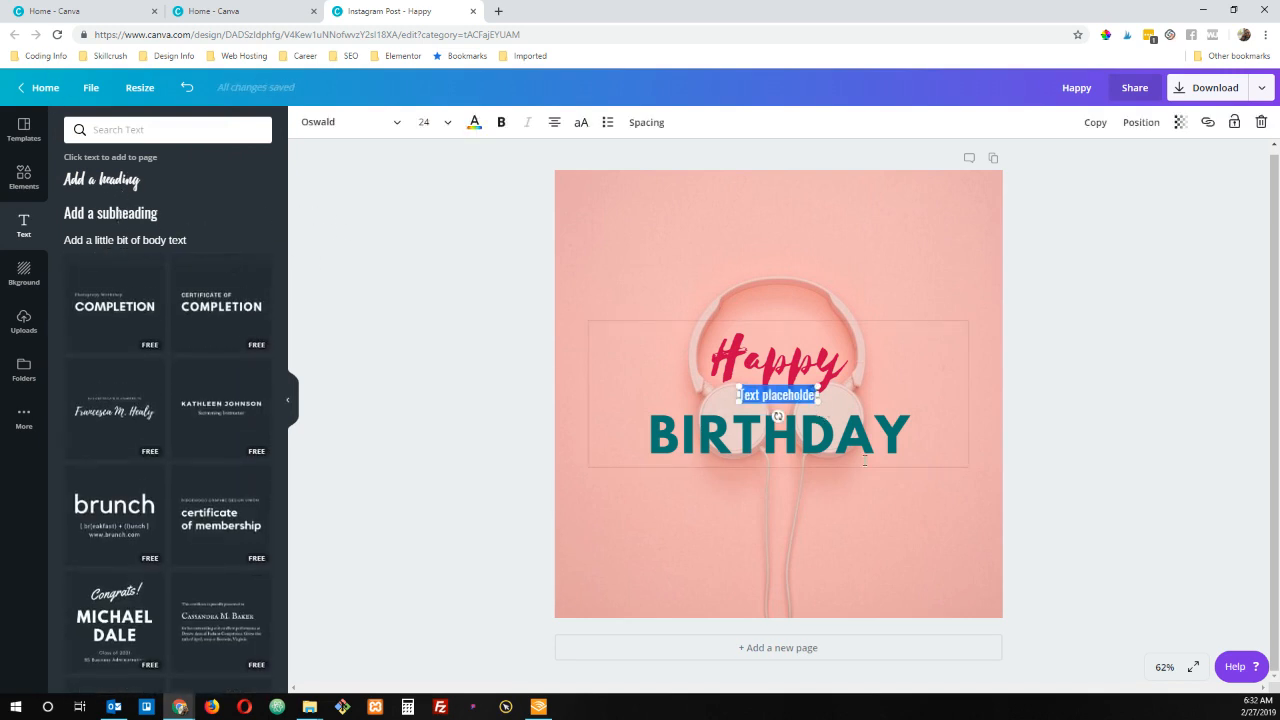
pyautogui.moveTo(798, 409); pyautogui.dragTo(799, 551)
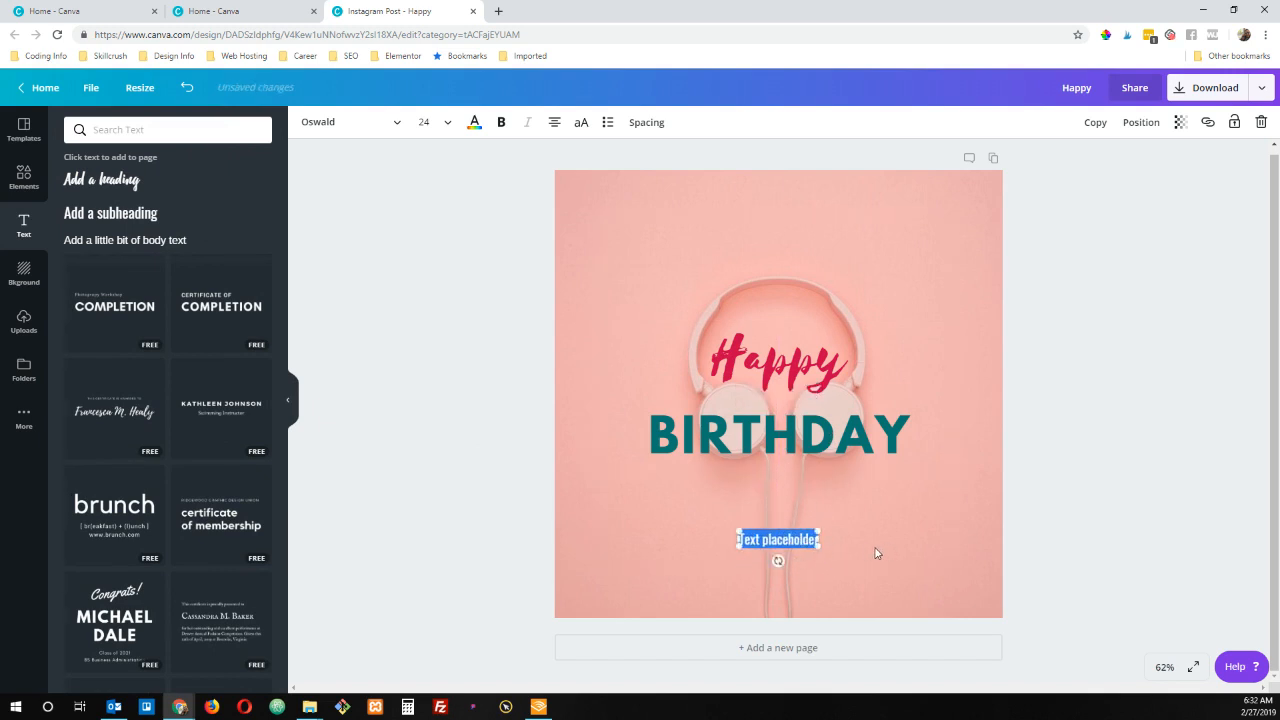
pyautogui.click(443, 124)
pyautogui.scroll(-3, 450, 410)
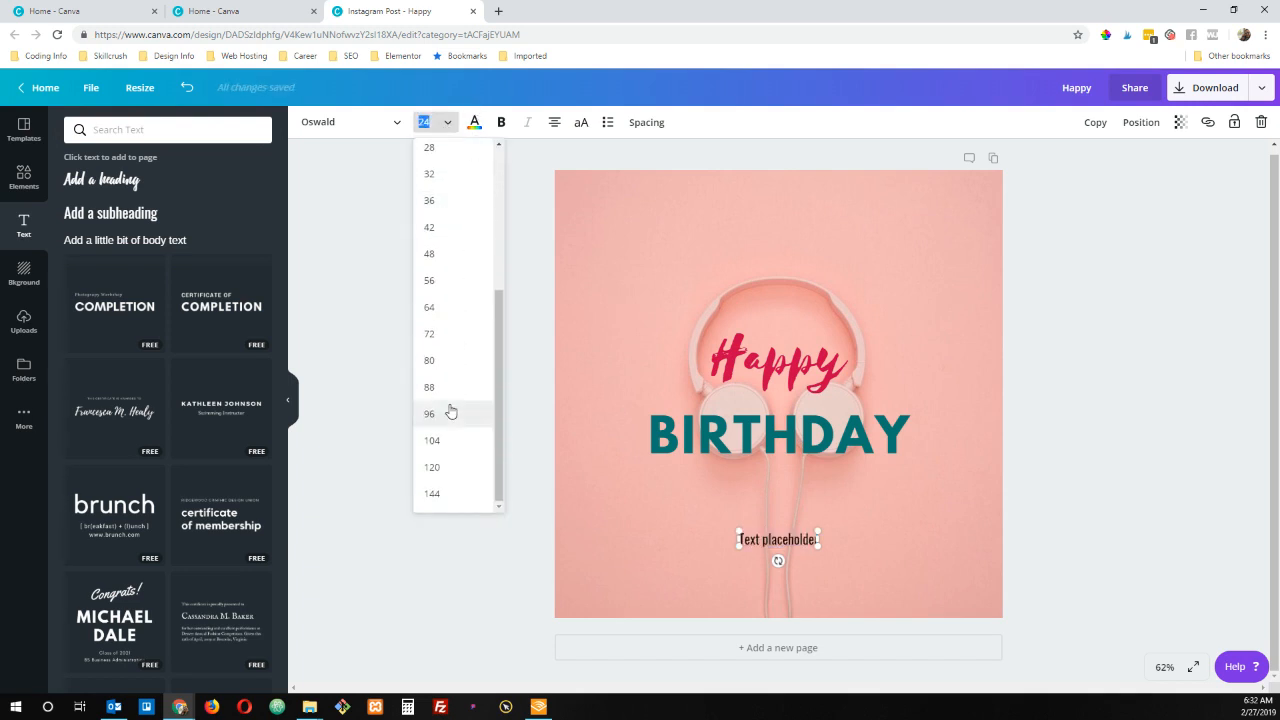
pyautogui.click(451, 346)
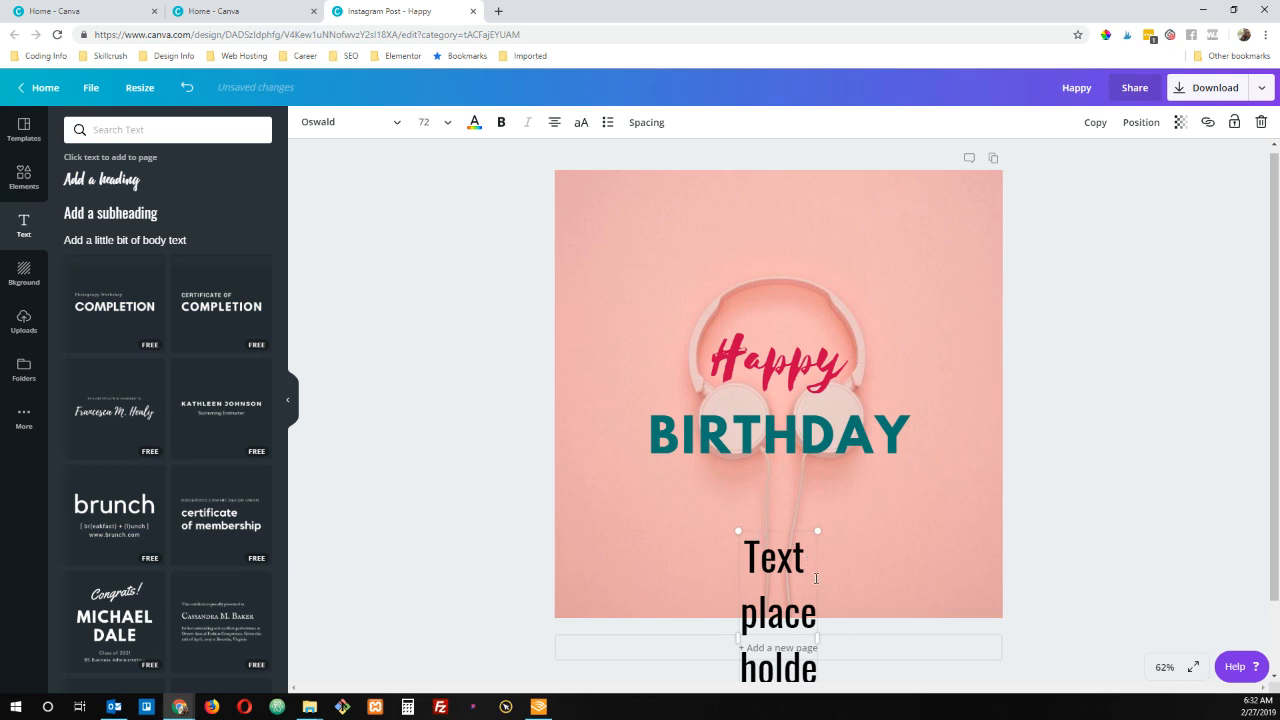
pyautogui.moveTo(818, 582); pyautogui.dragTo(981, 400)
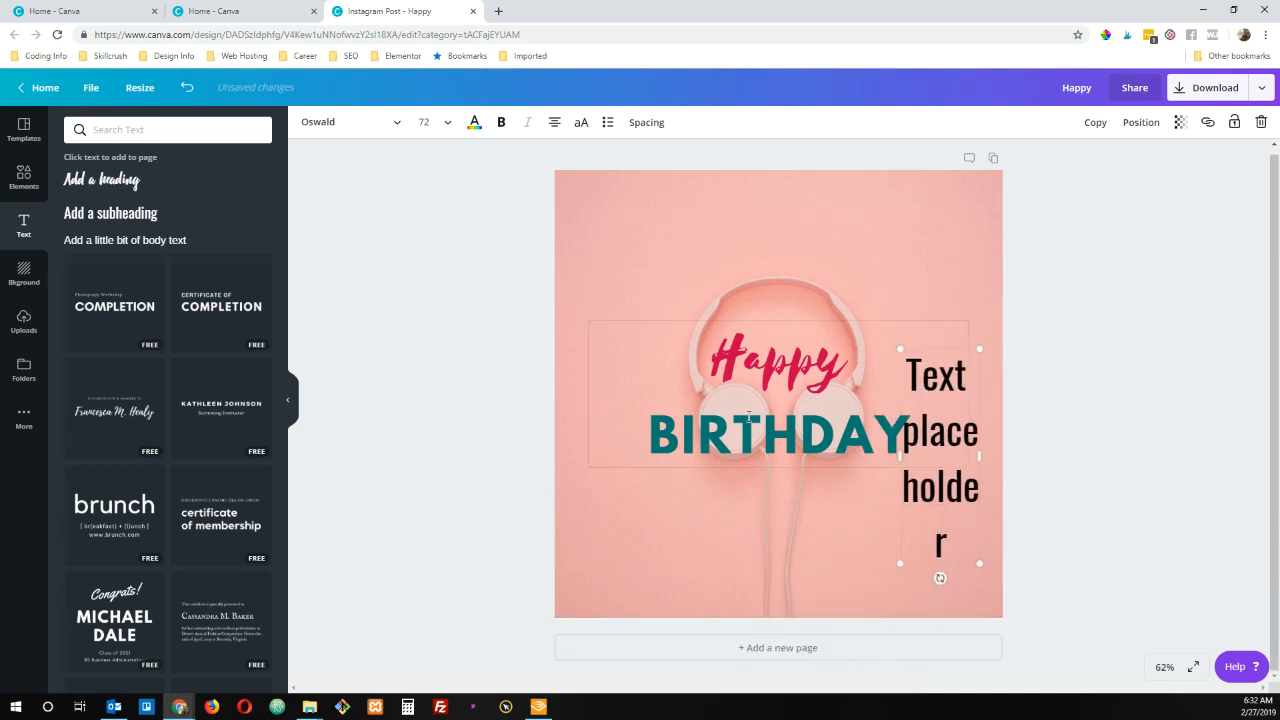
# Remove the Happy line from the Happy Birthday text group.
pyautogui.click(733, 445)
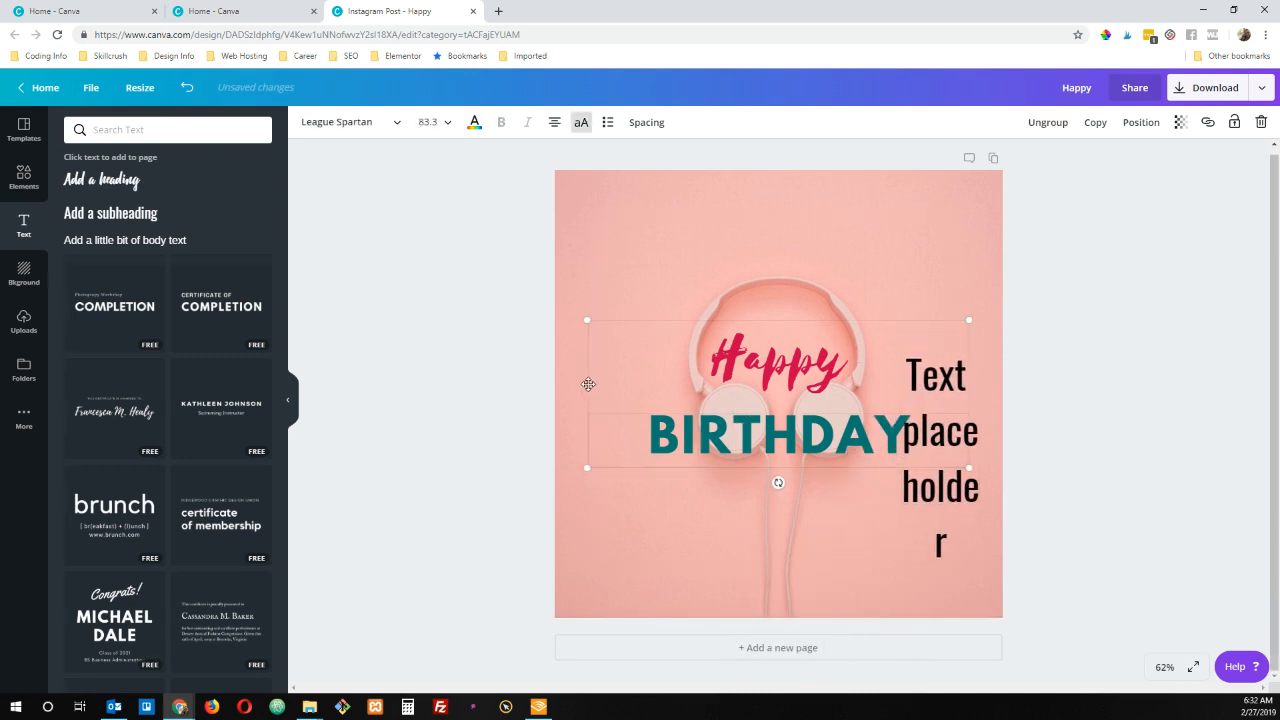
pyautogui.click(598, 400)
pyautogui.press('Delete')
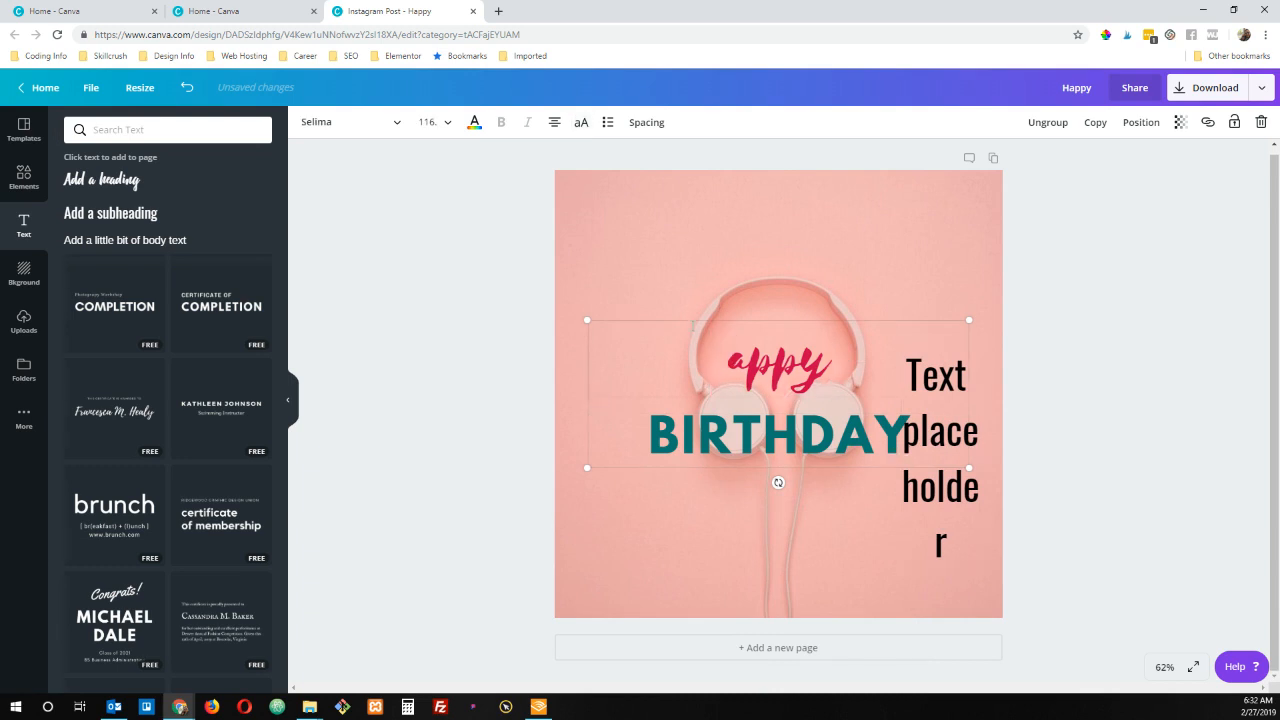
pyautogui.click(685, 317)
pyautogui.click(730, 436)
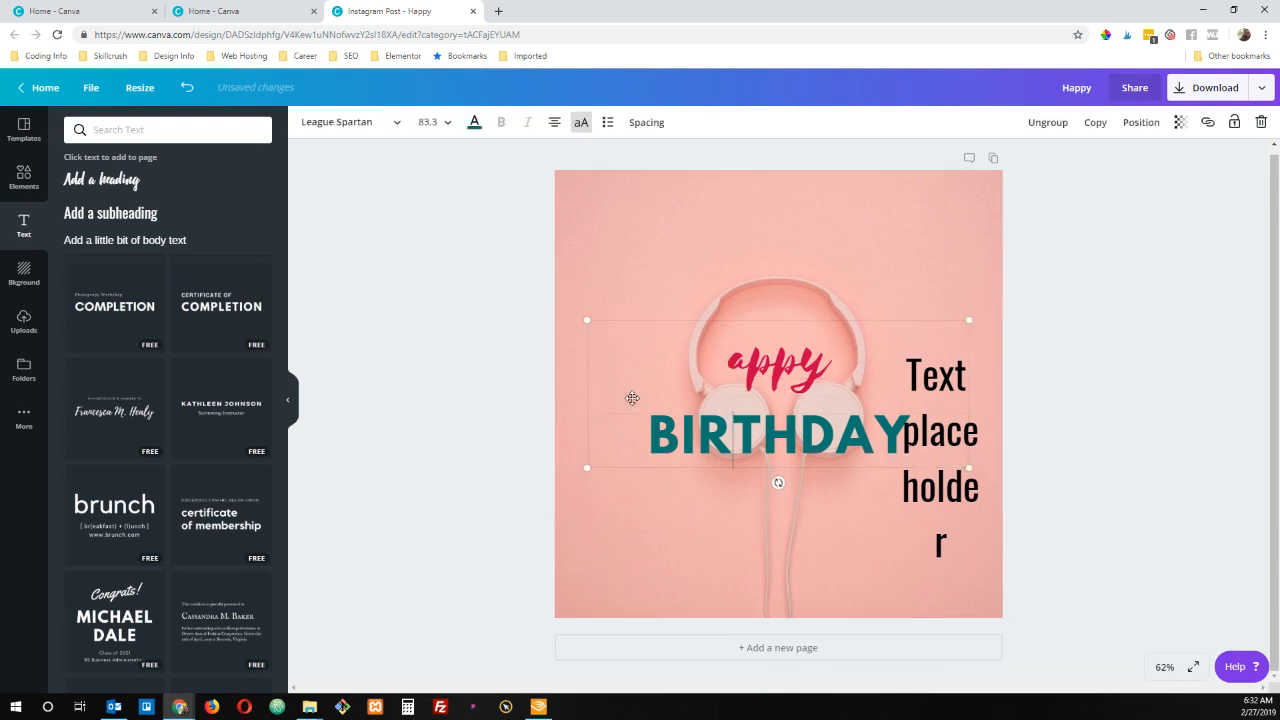
pyautogui.click(589, 365)
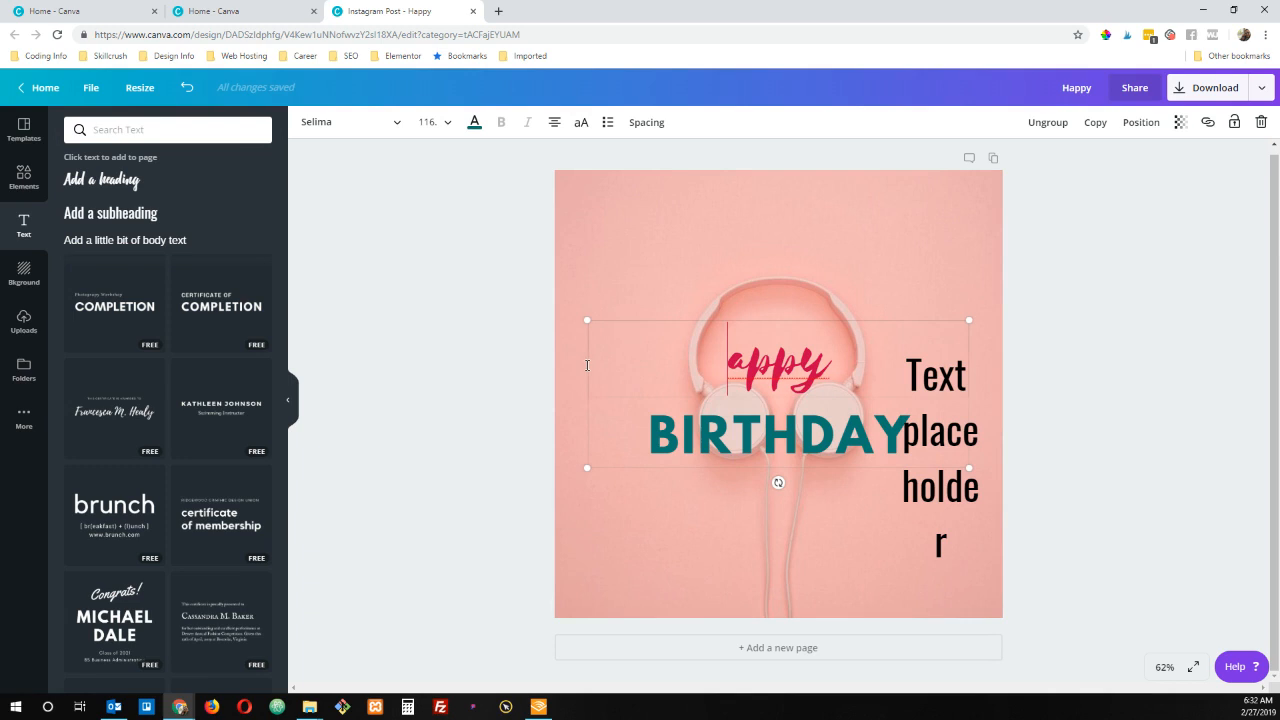
pyautogui.click(588, 414)
pyautogui.click(588, 415)
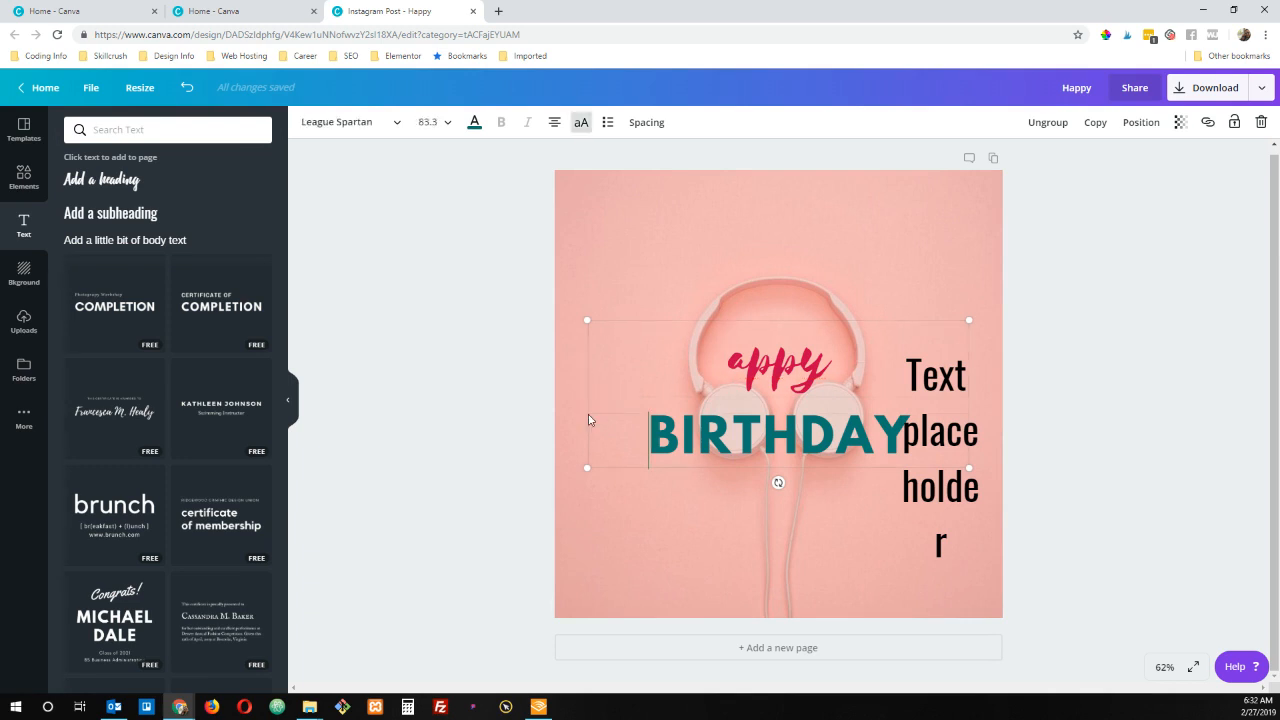
pyautogui.press('Delete')
# Delete the remaining BIRTHDAY text line from the page.
pyautogui.moveTo(617, 323); pyautogui.dragTo(507, 258)
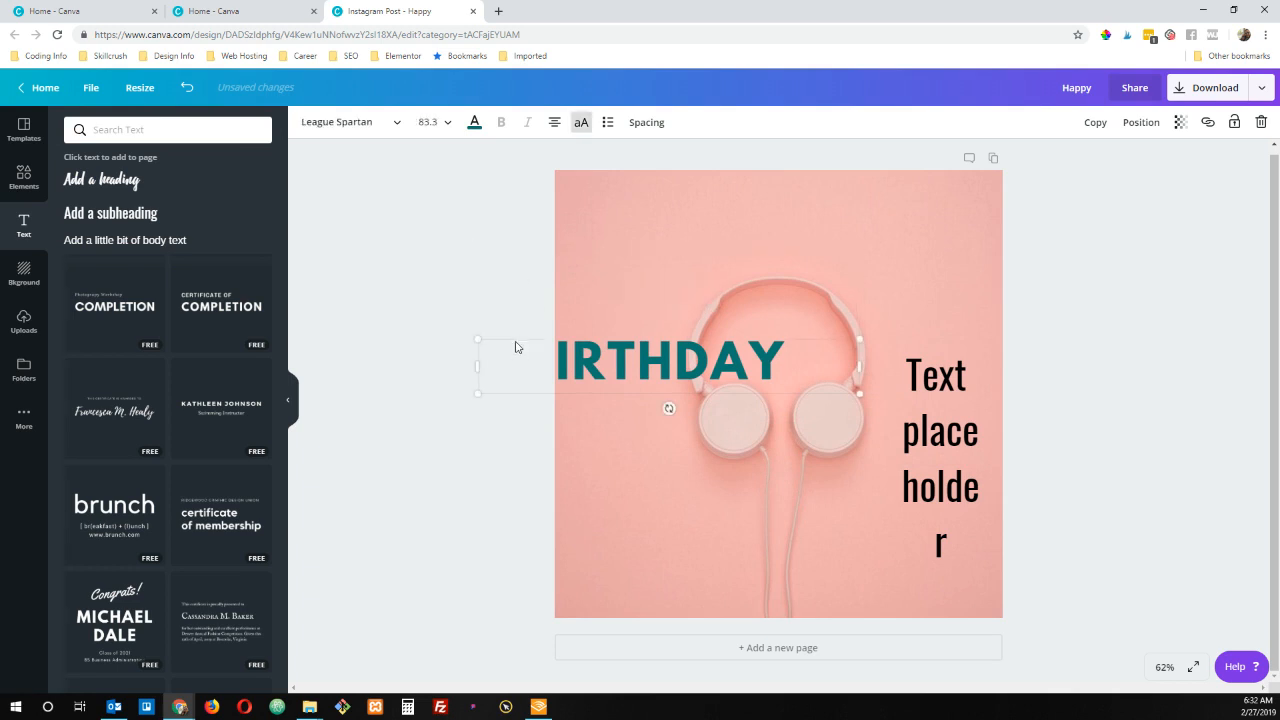
pyautogui.click(588, 355)
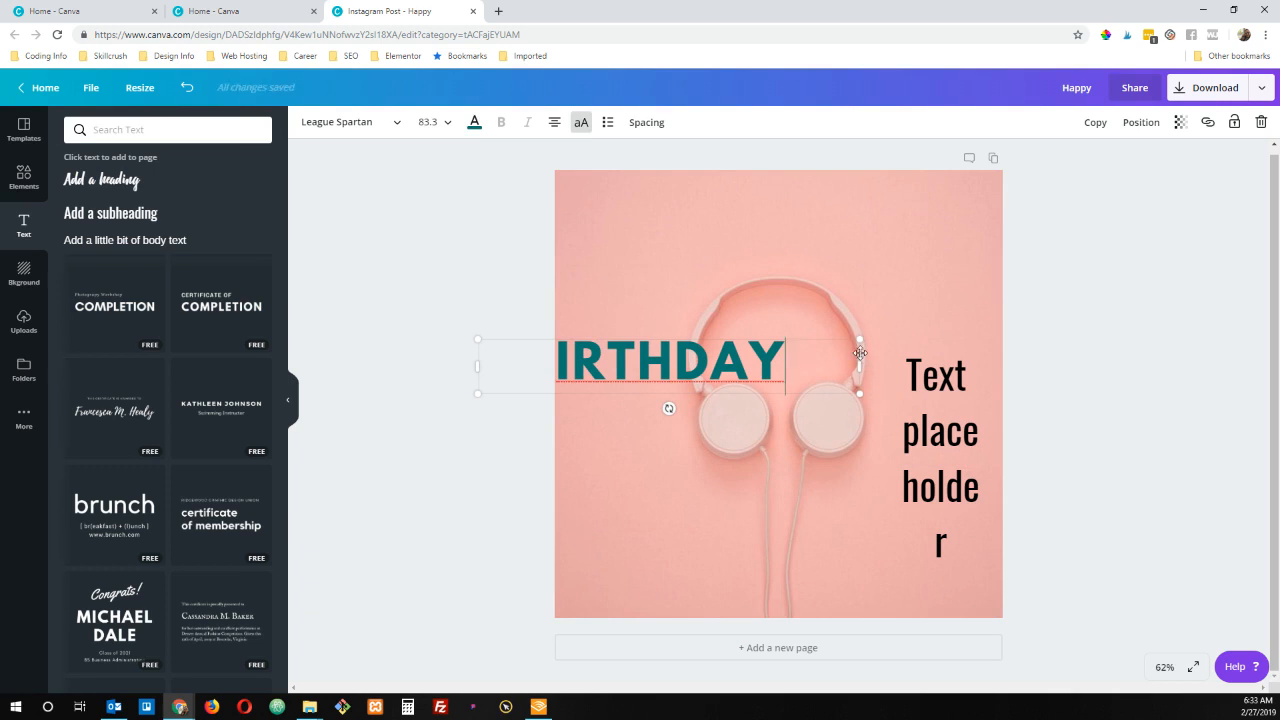
pyautogui.moveTo(860, 353); pyautogui.dragTo(901, 293)
pyautogui.press('Delete')
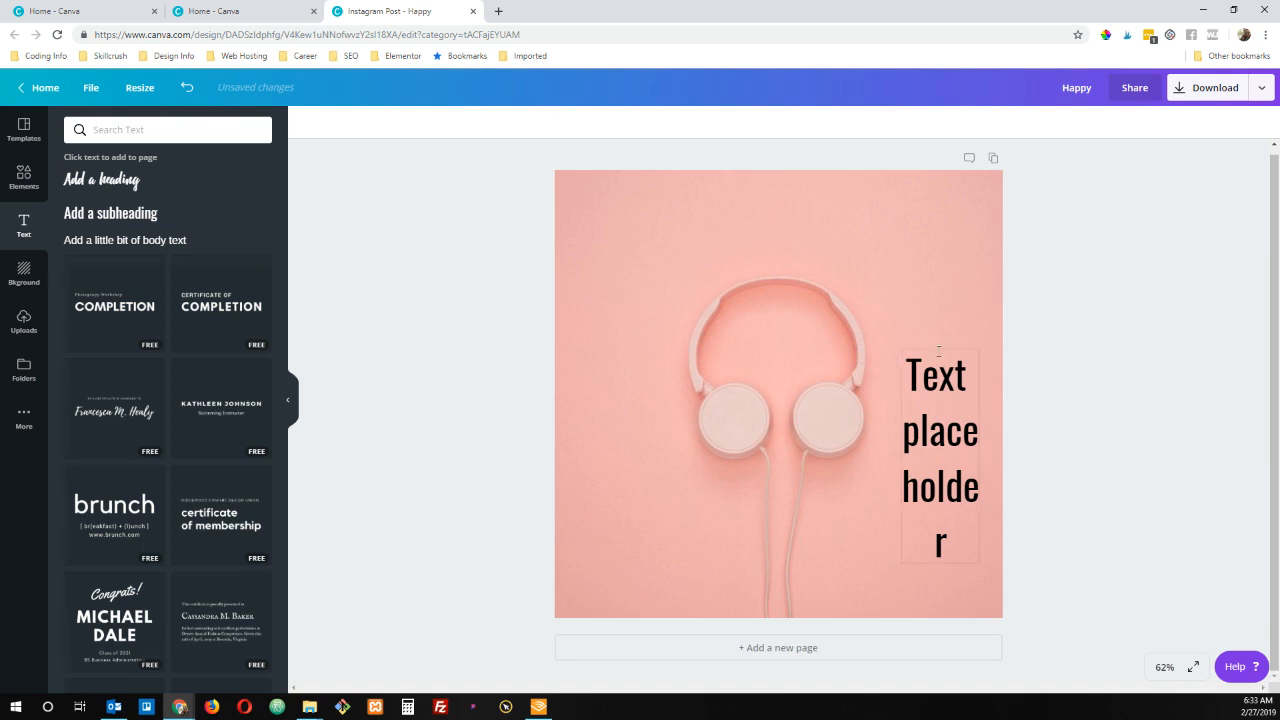
# Move the placeholder text over the headphones and widen its box on both sides until the text fits on one line.
pyautogui.click(984, 365)
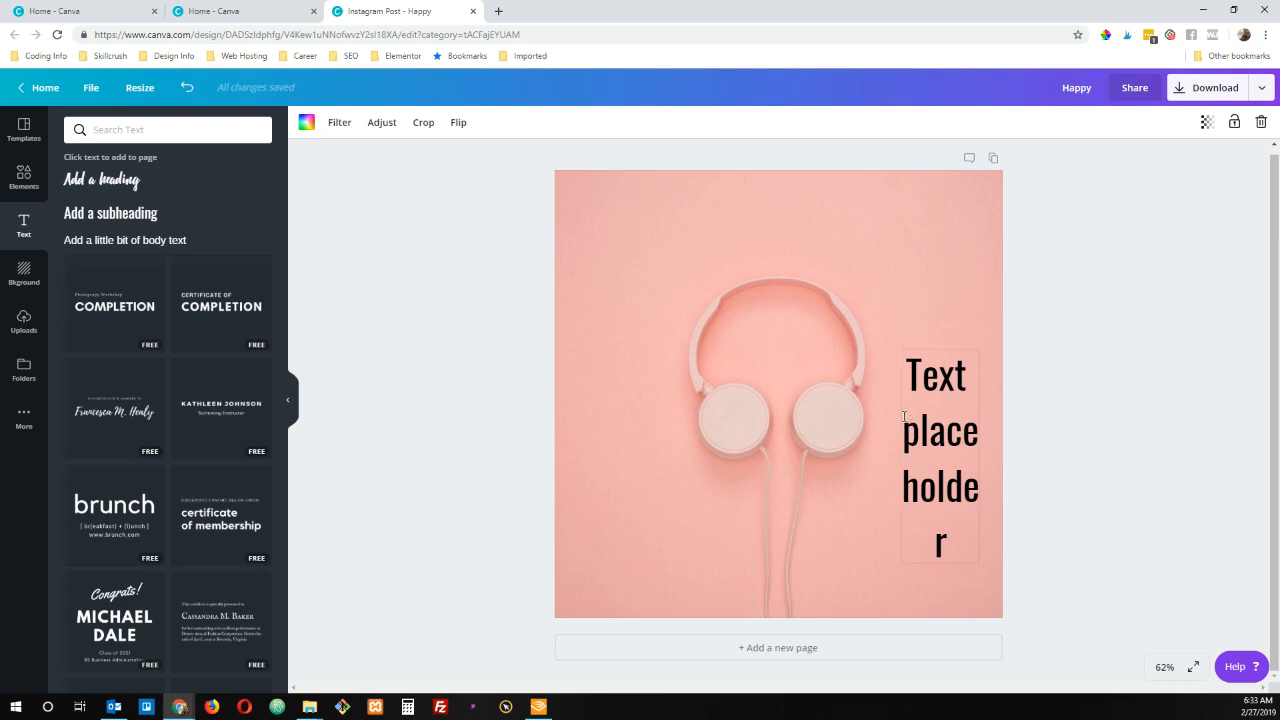
pyautogui.click(904, 566)
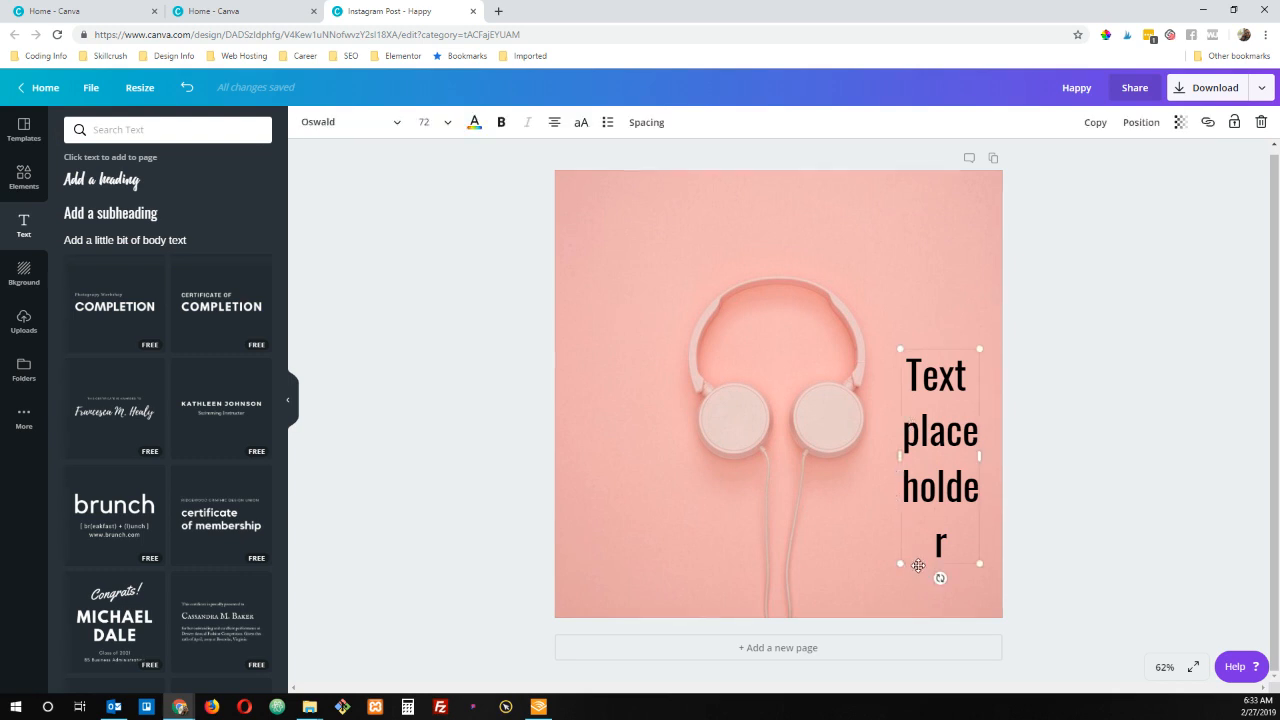
pyautogui.moveTo(919, 563); pyautogui.dragTo(758, 502)
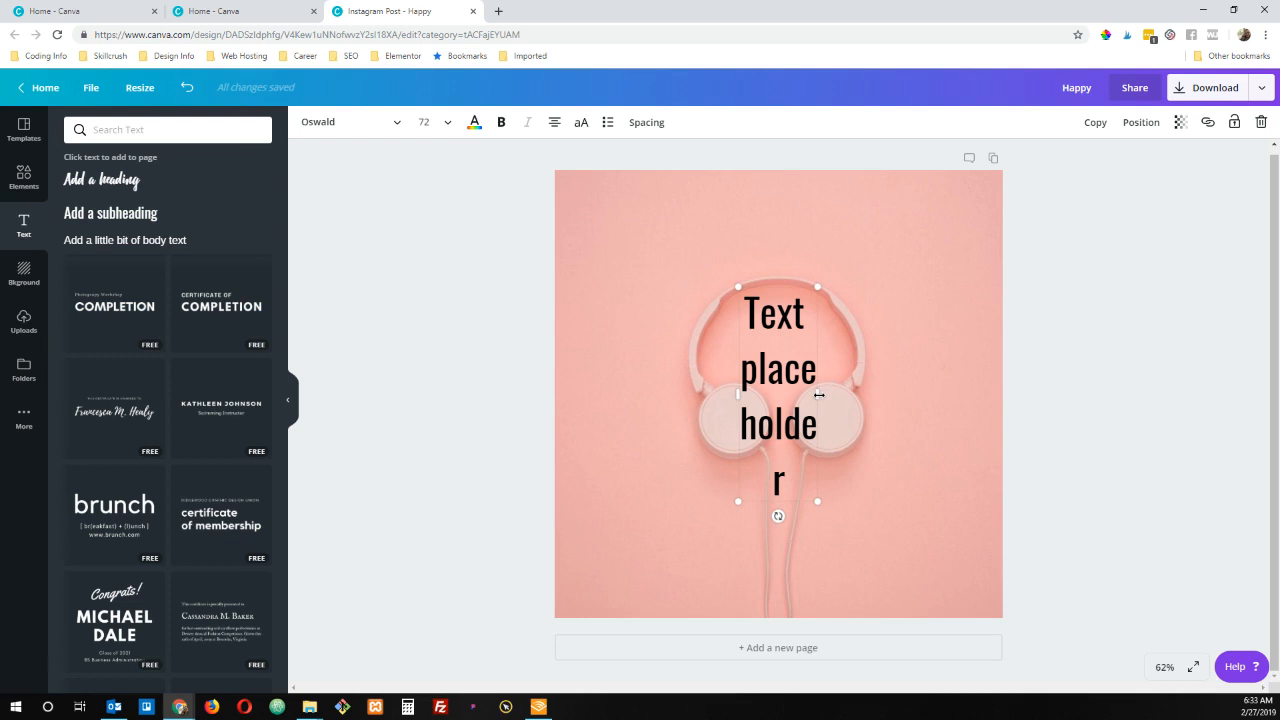
pyautogui.moveTo(818, 395); pyautogui.dragTo(952, 383)
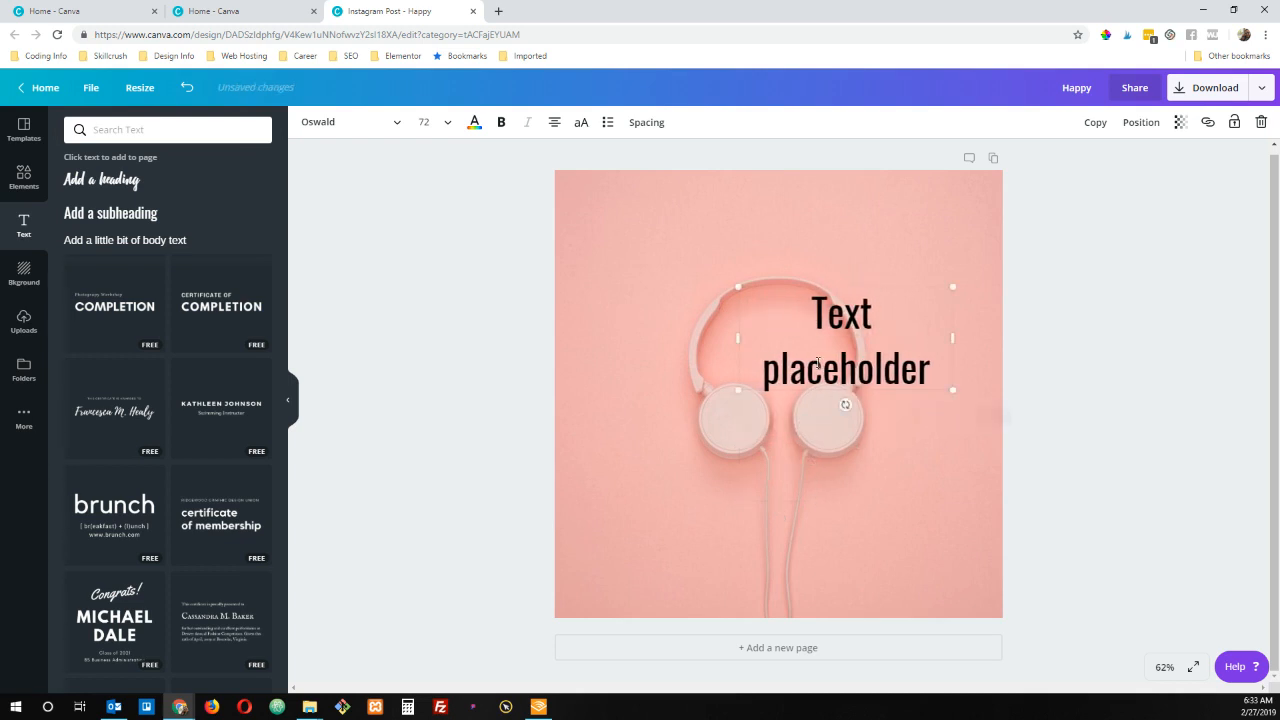
pyautogui.moveTo(740, 340); pyautogui.dragTo(622, 338)
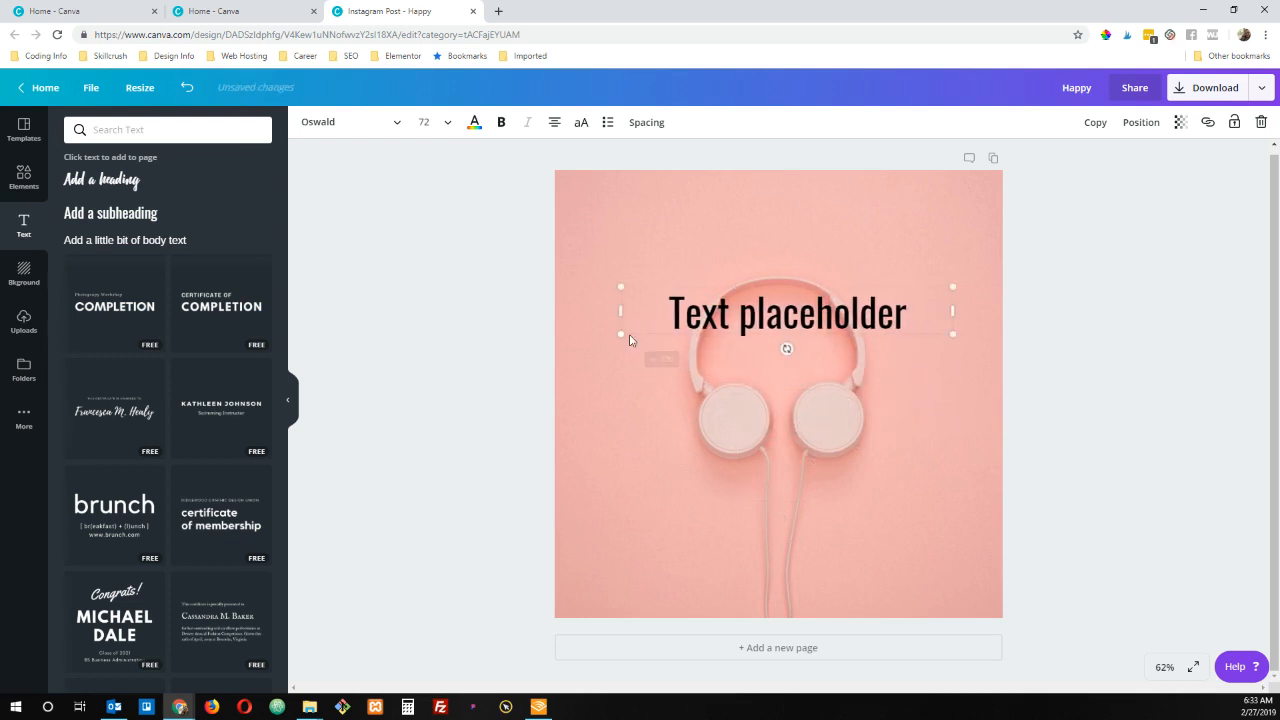
# Colour the placeholder text crimson from the brand colors and replace its wording with "Listen to my latest podcast!".
pyautogui.click(474, 122)
pyautogui.click(150, 258)
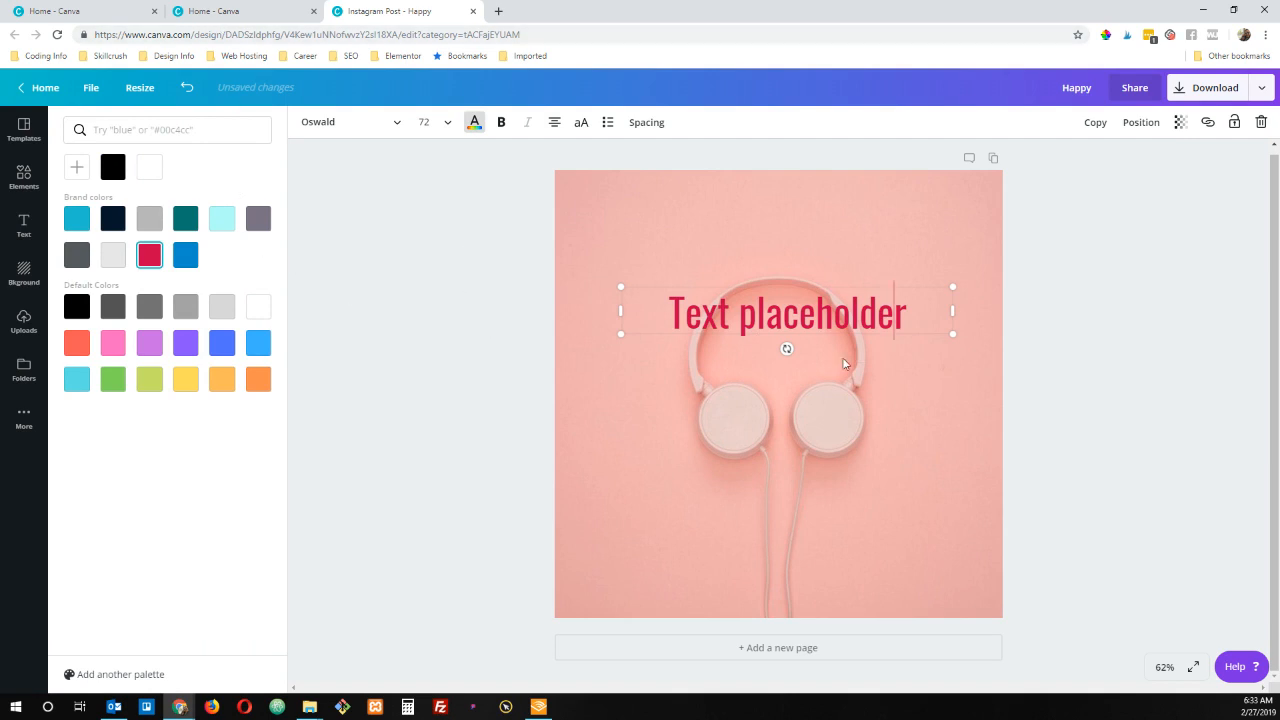
pyautogui.moveTo(926, 315); pyautogui.dragTo(481, 301)
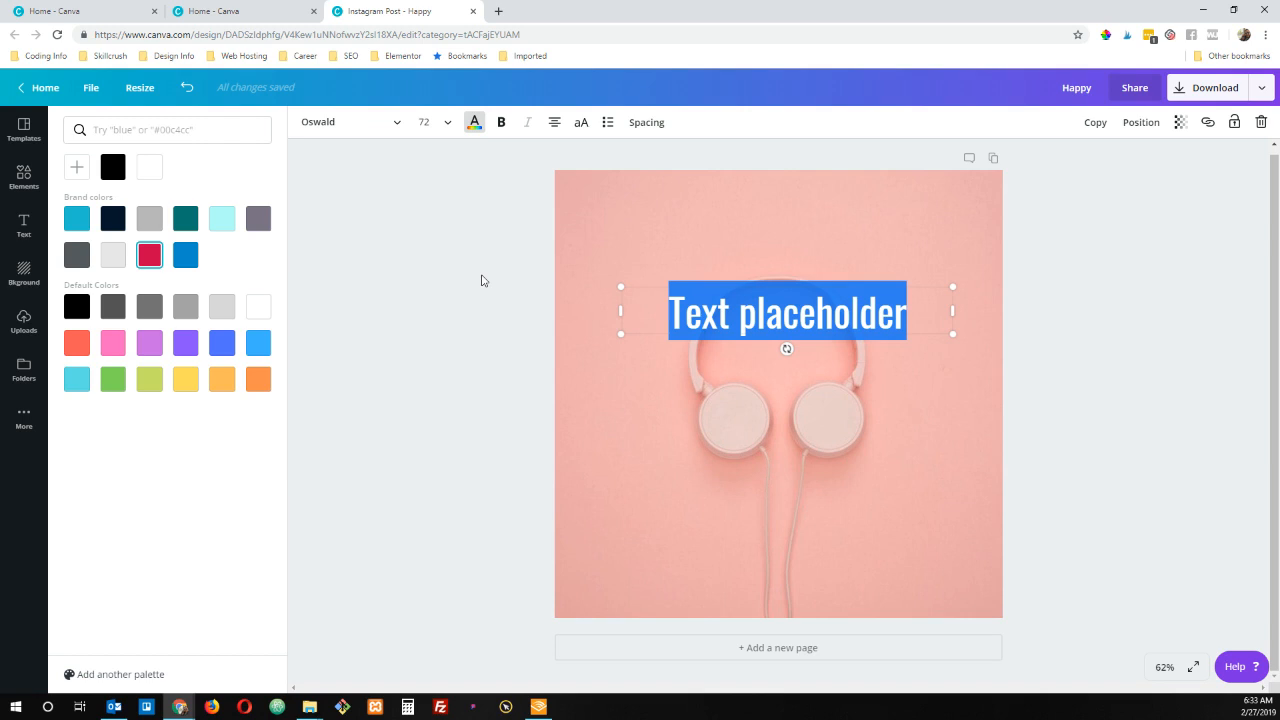
pyautogui.write('Listen ')
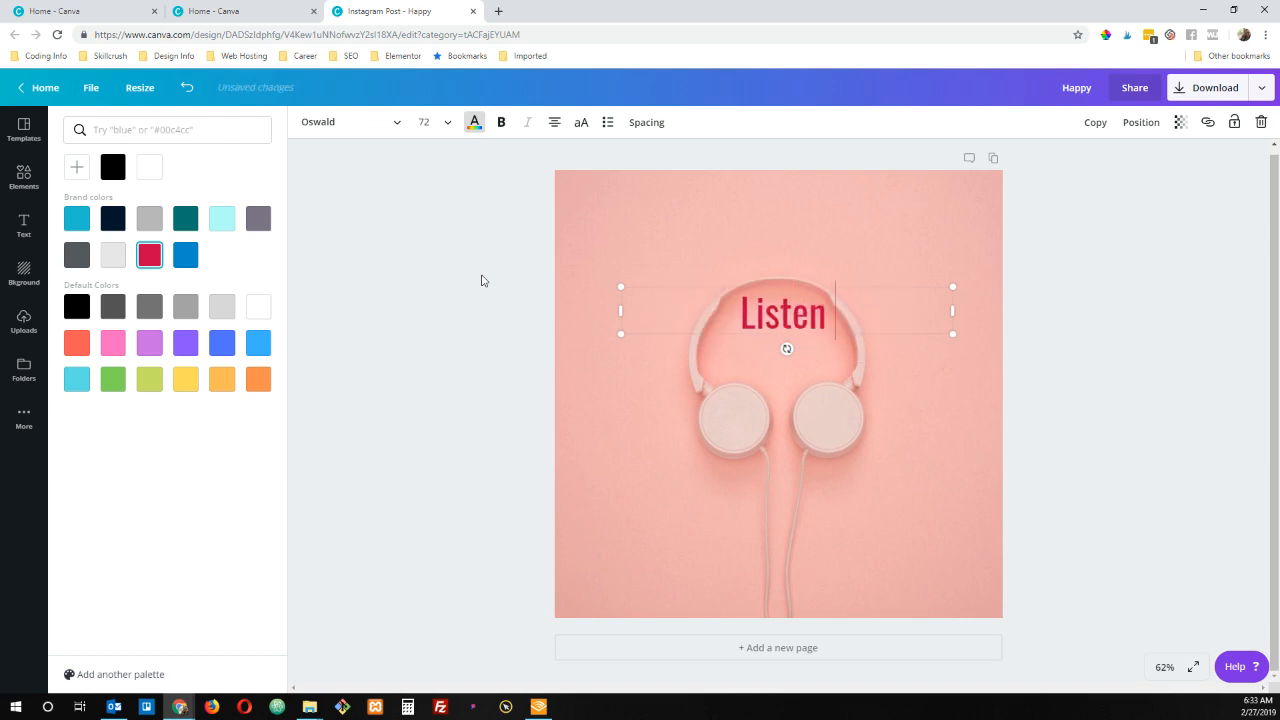
pyautogui.write('to my late')
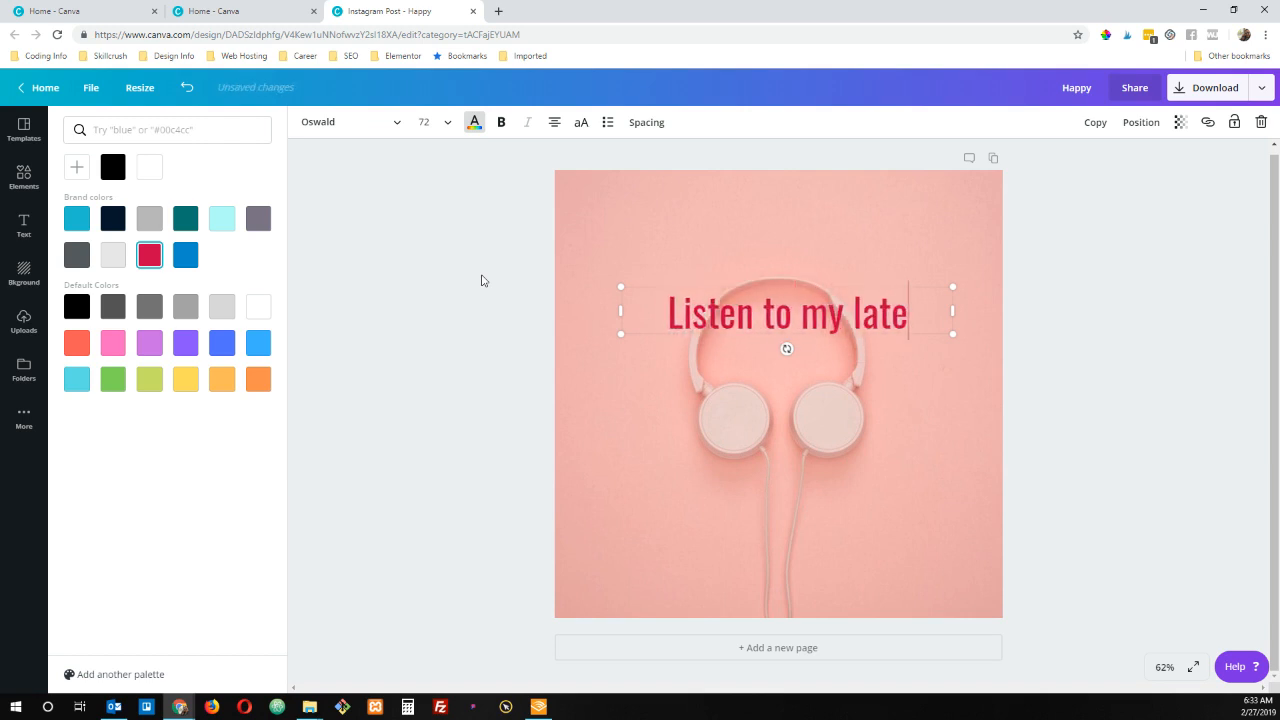
pyautogui.write('st podcast!')
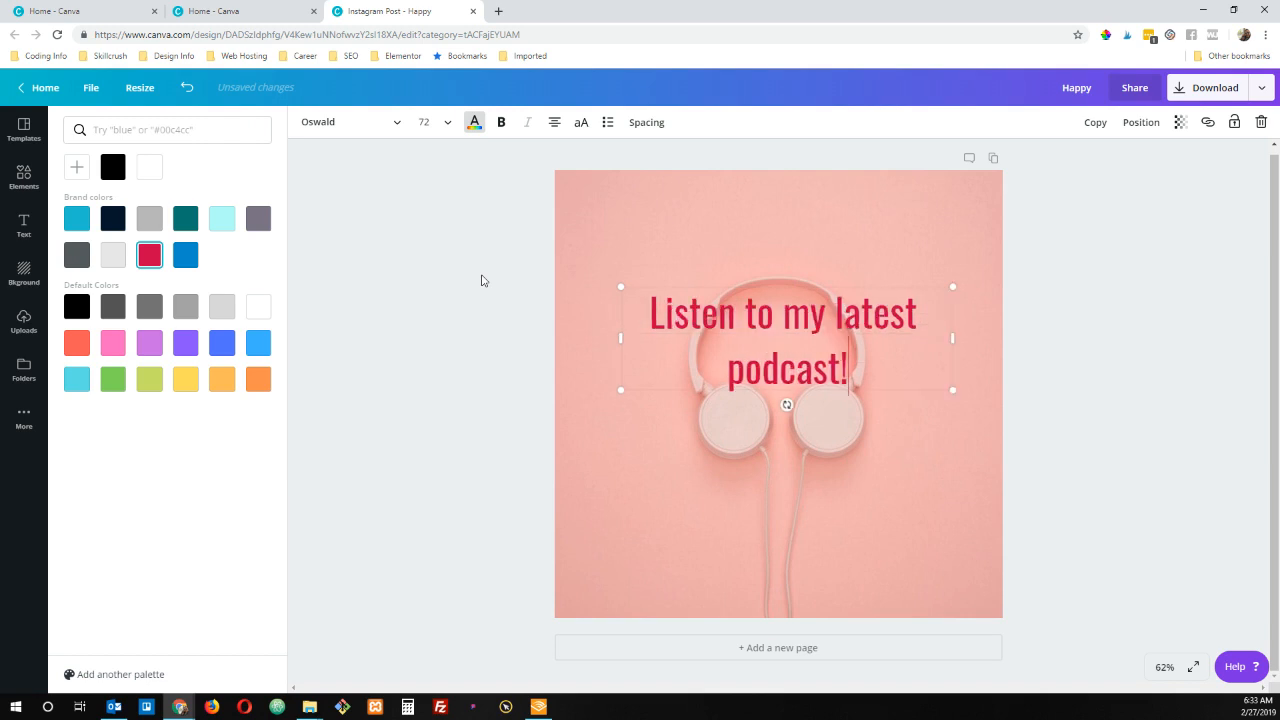
pyautogui.click(694, 497)
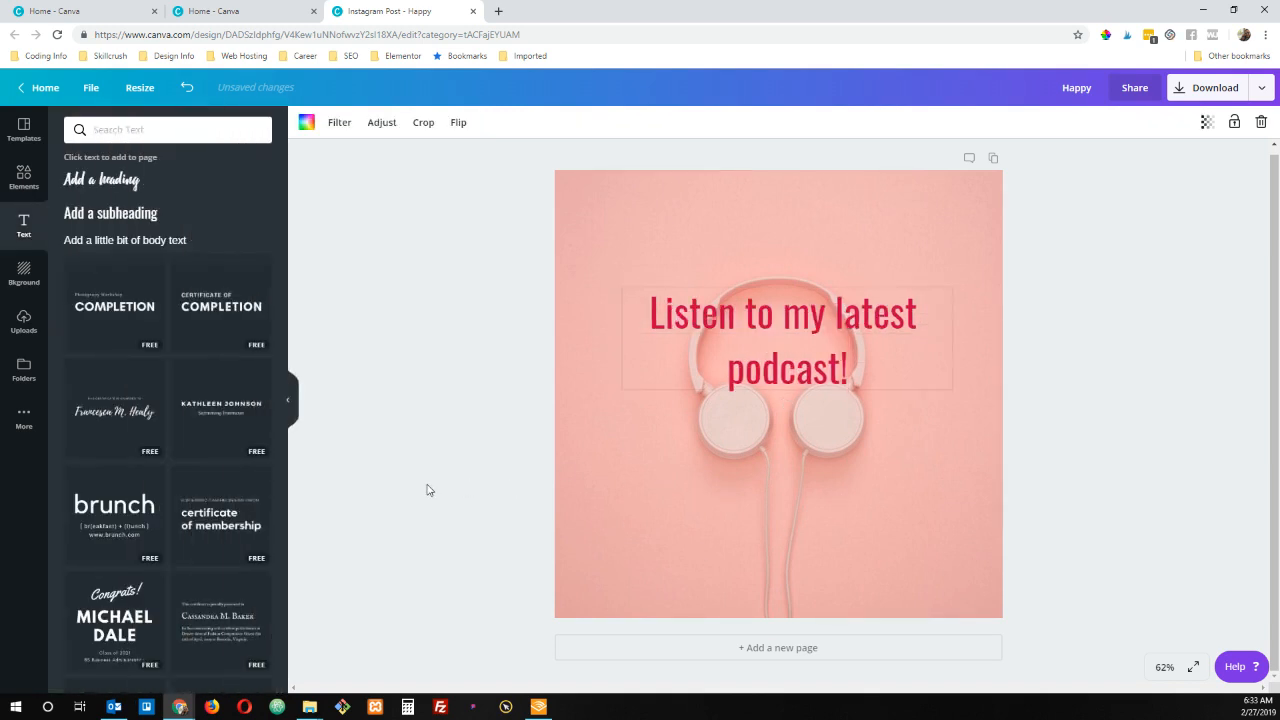
# Align the "Listen to my latest podcast!" text to the page's horizontal center.
pyautogui.click(902, 330)
pyautogui.click(1150, 122)
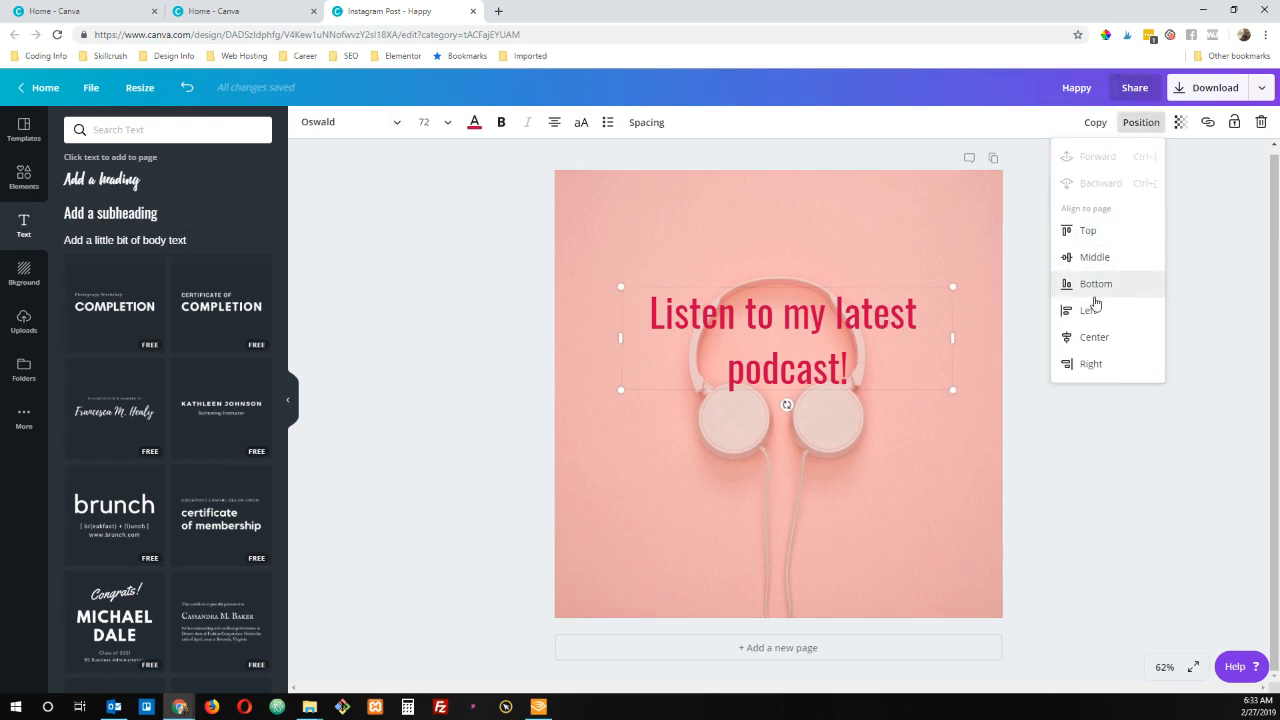
pyautogui.click(1098, 337)
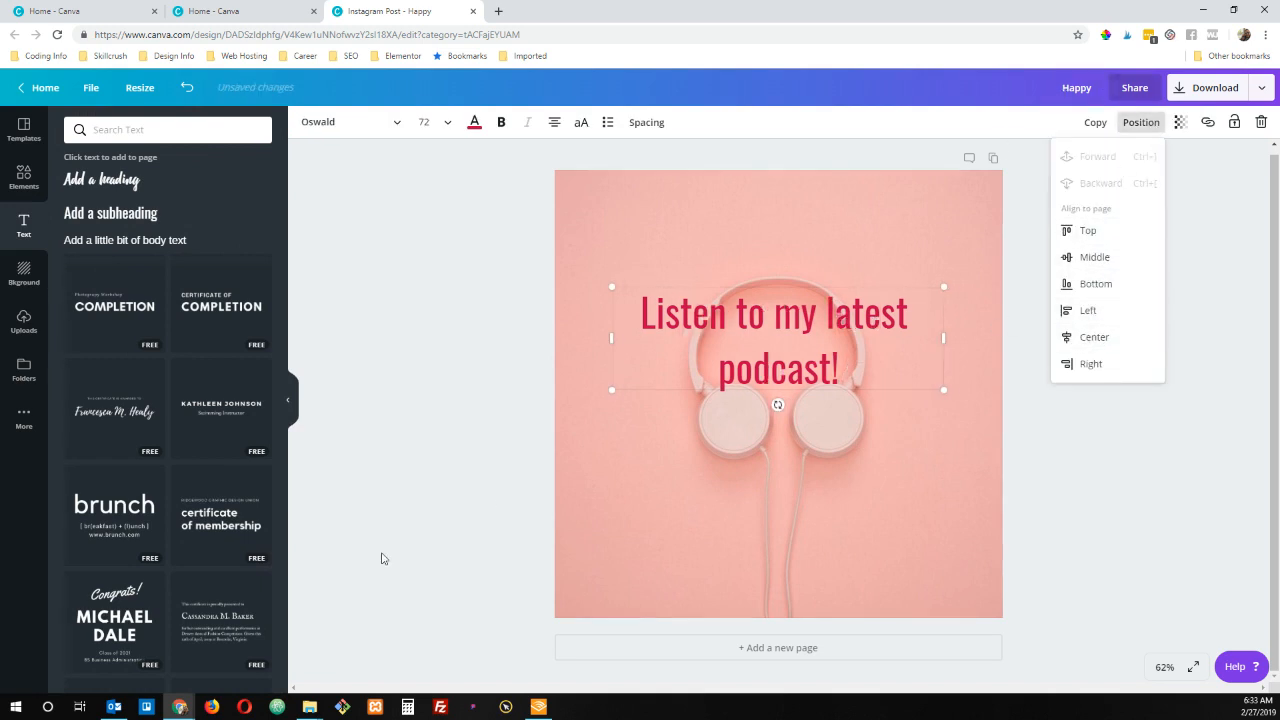
pyautogui.click(380, 230)
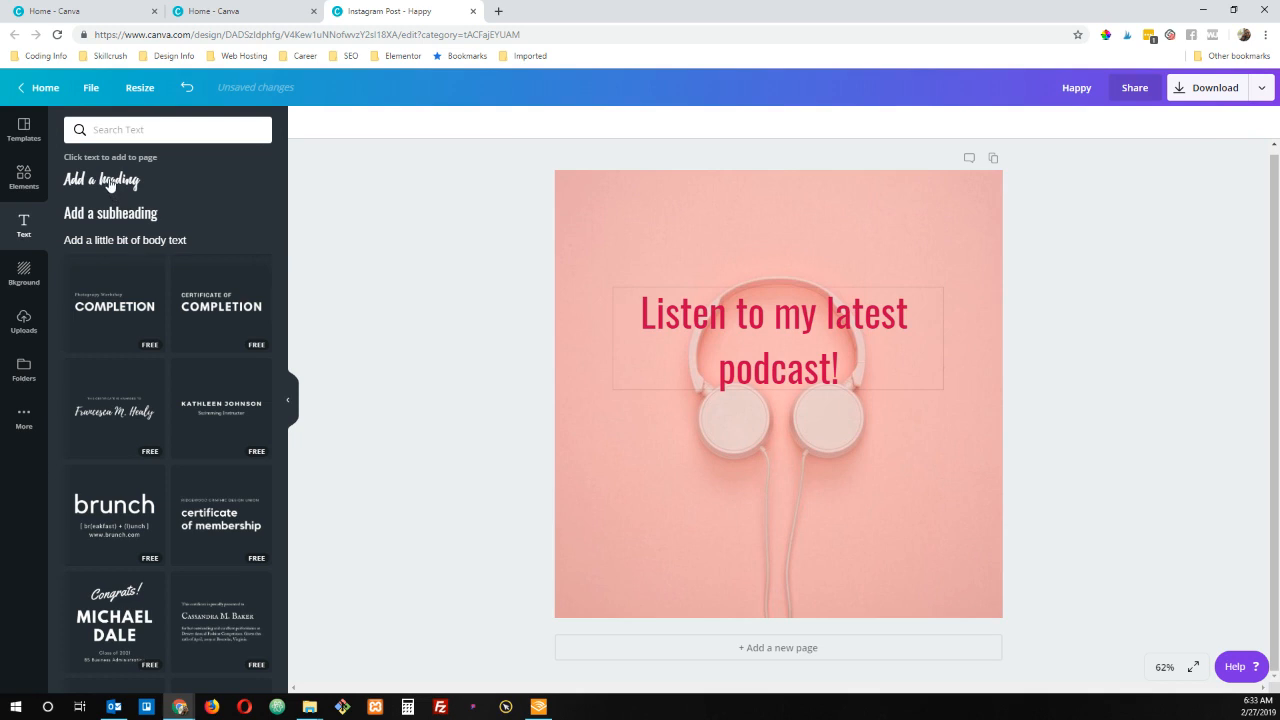
# Add a heading below the podcast line that reads "How to Use Canva for Social Media Graphics".
pyautogui.click(110, 182)
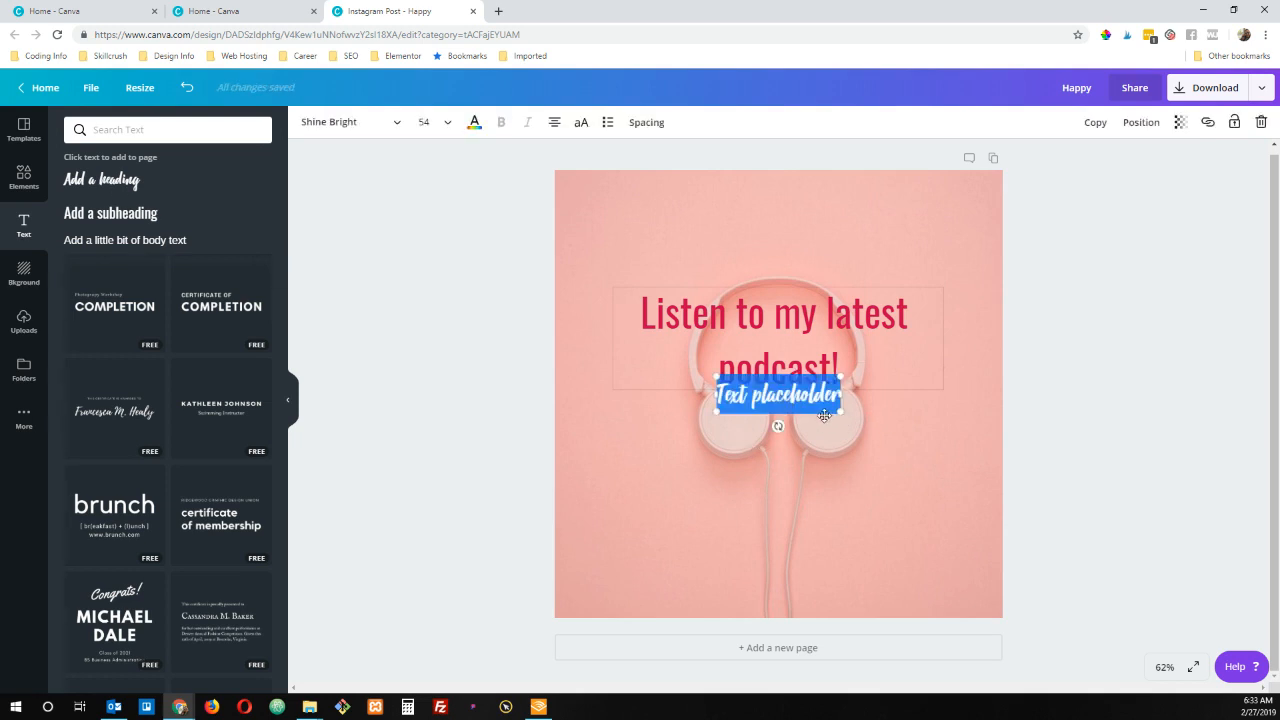
pyautogui.moveTo(824, 415); pyautogui.dragTo(824, 463)
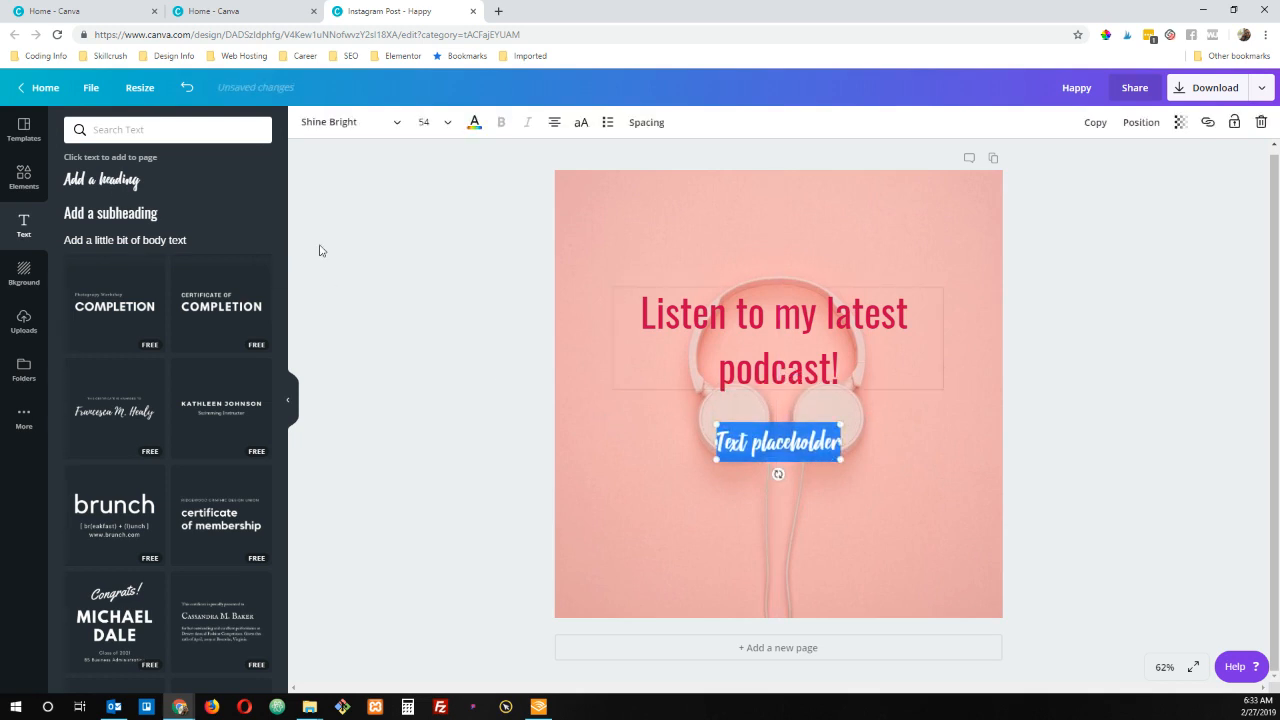
pyautogui.click(769, 443)
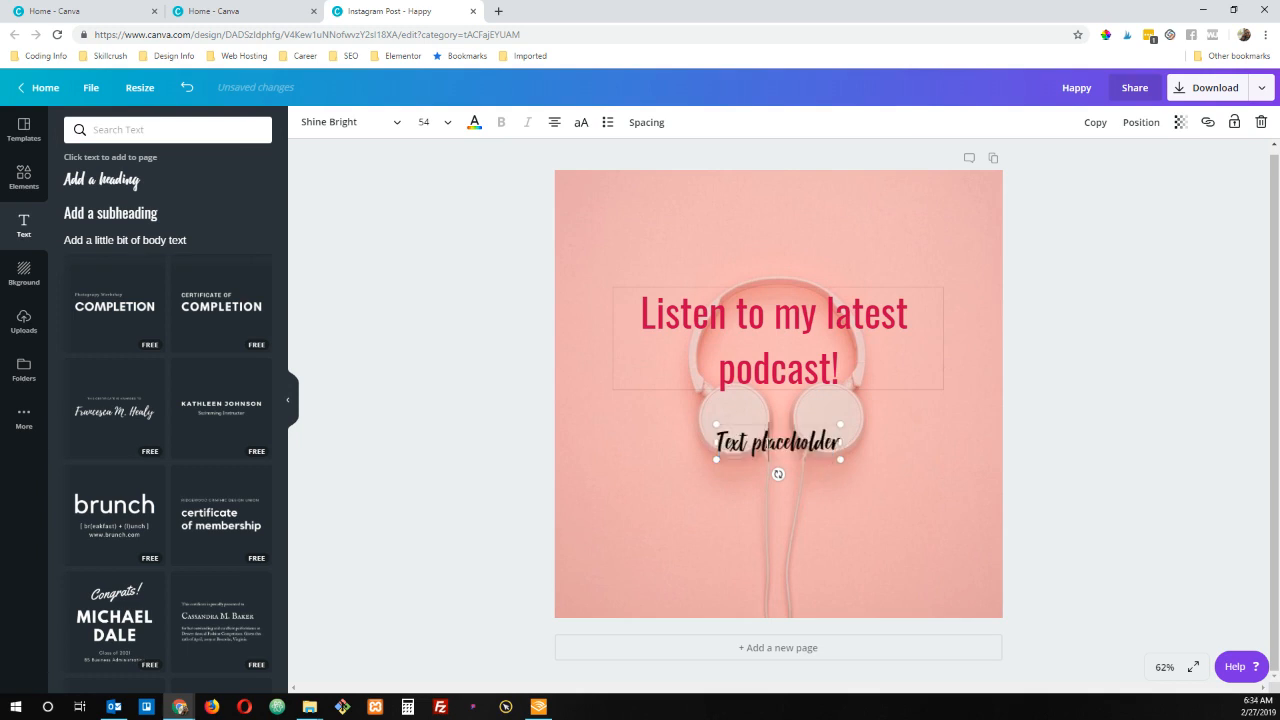
pyautogui.moveTo(717, 440); pyautogui.dragTo(842, 443)
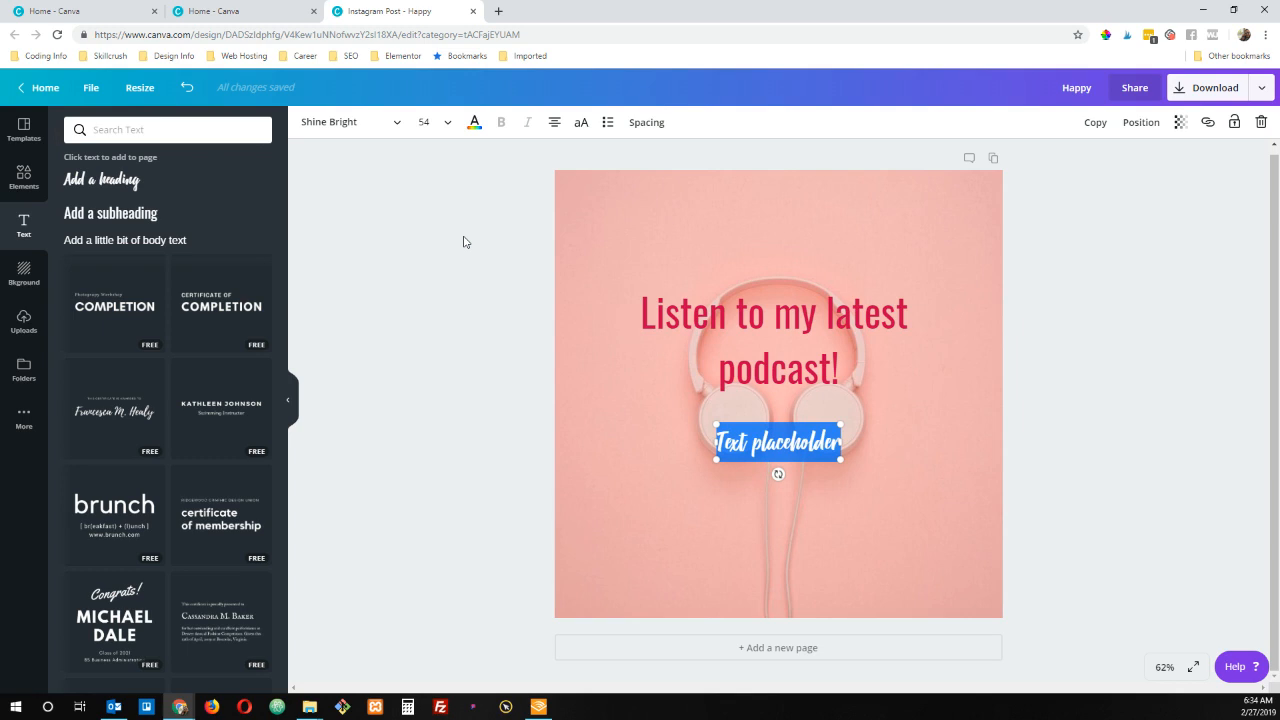
pyautogui.write('How')
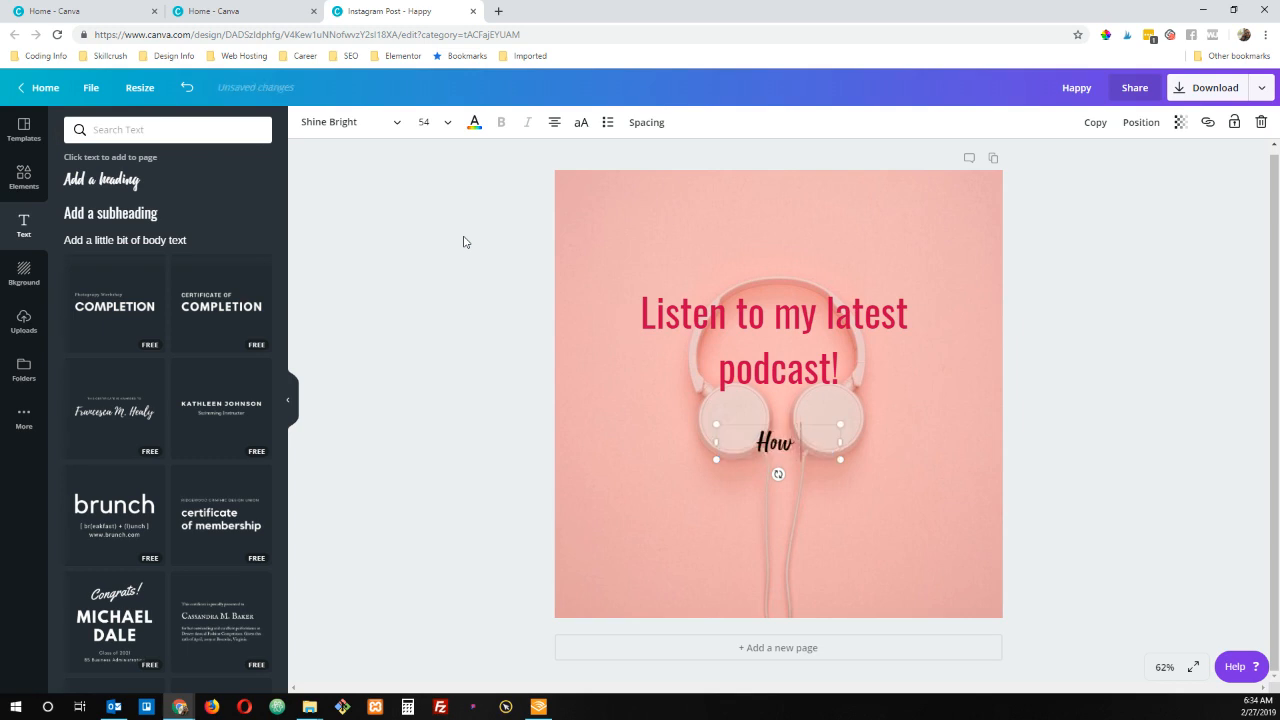
pyautogui.write(' to Use ca')
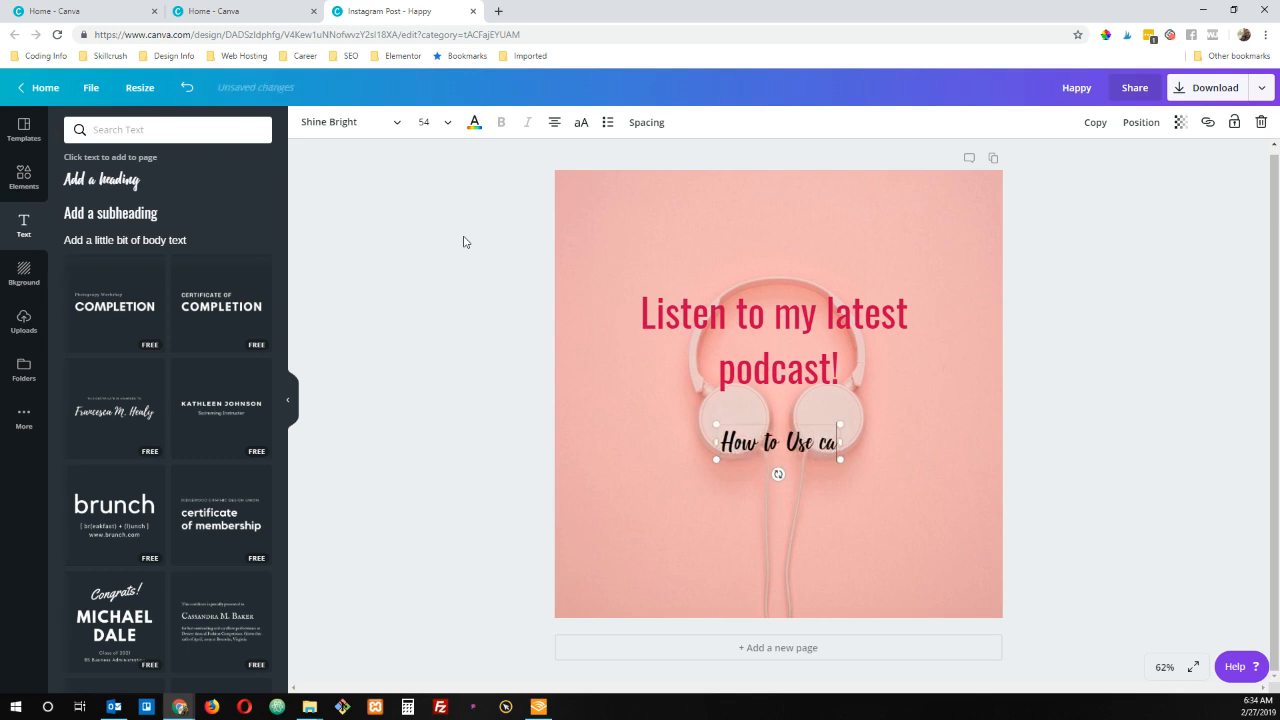
pyautogui.press('BackSpace')
pyautogui.press('BackSpace')
pyautogui.write('Canv')
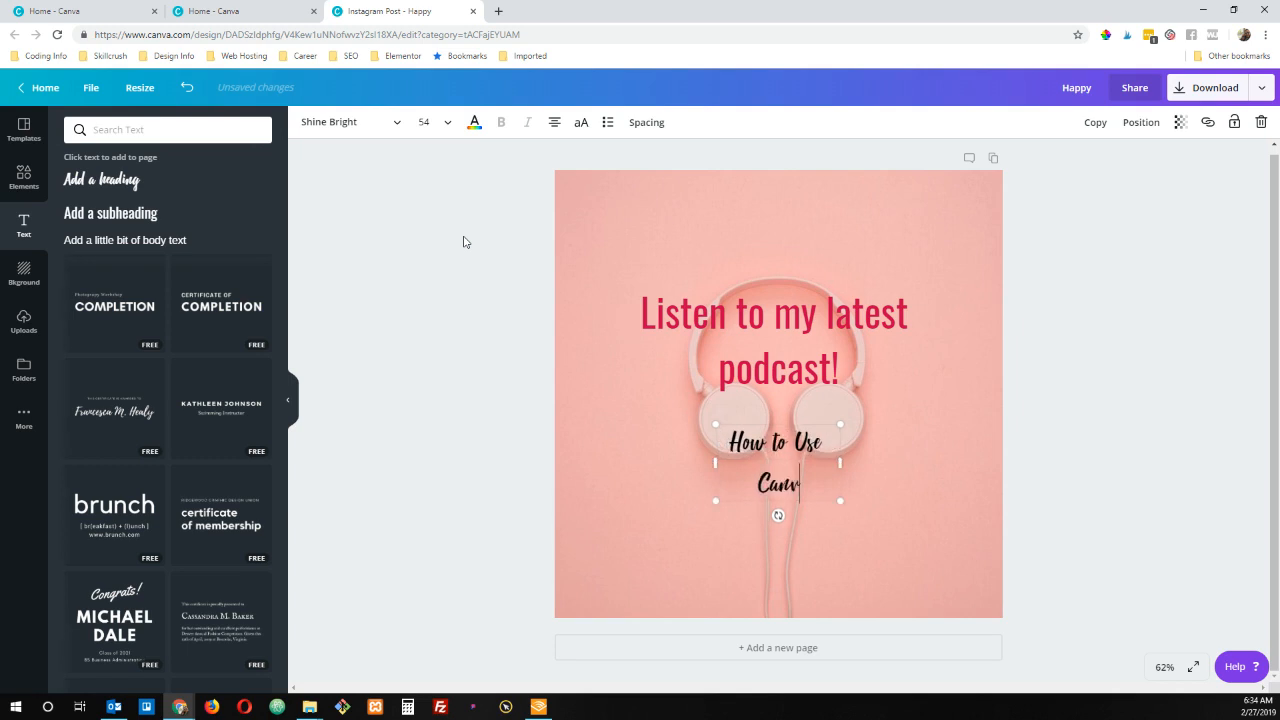
pyautogui.write('a for Social')
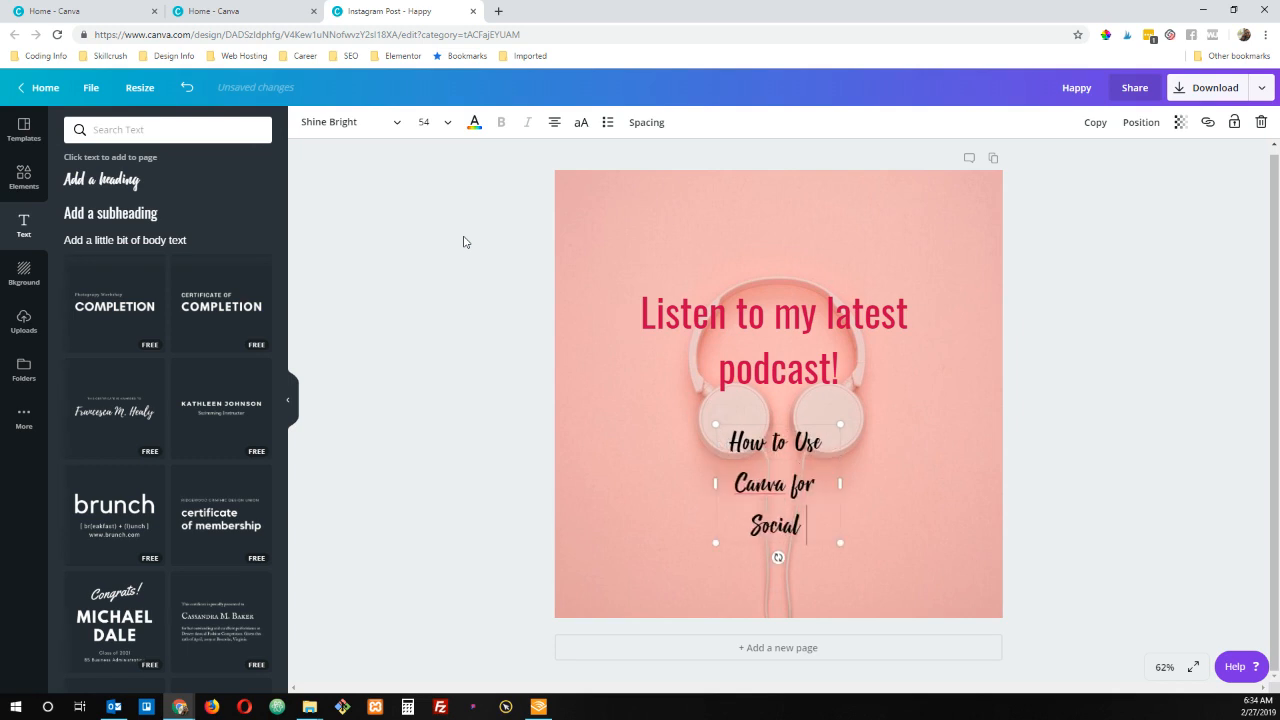
pyautogui.write(' Media Gr')
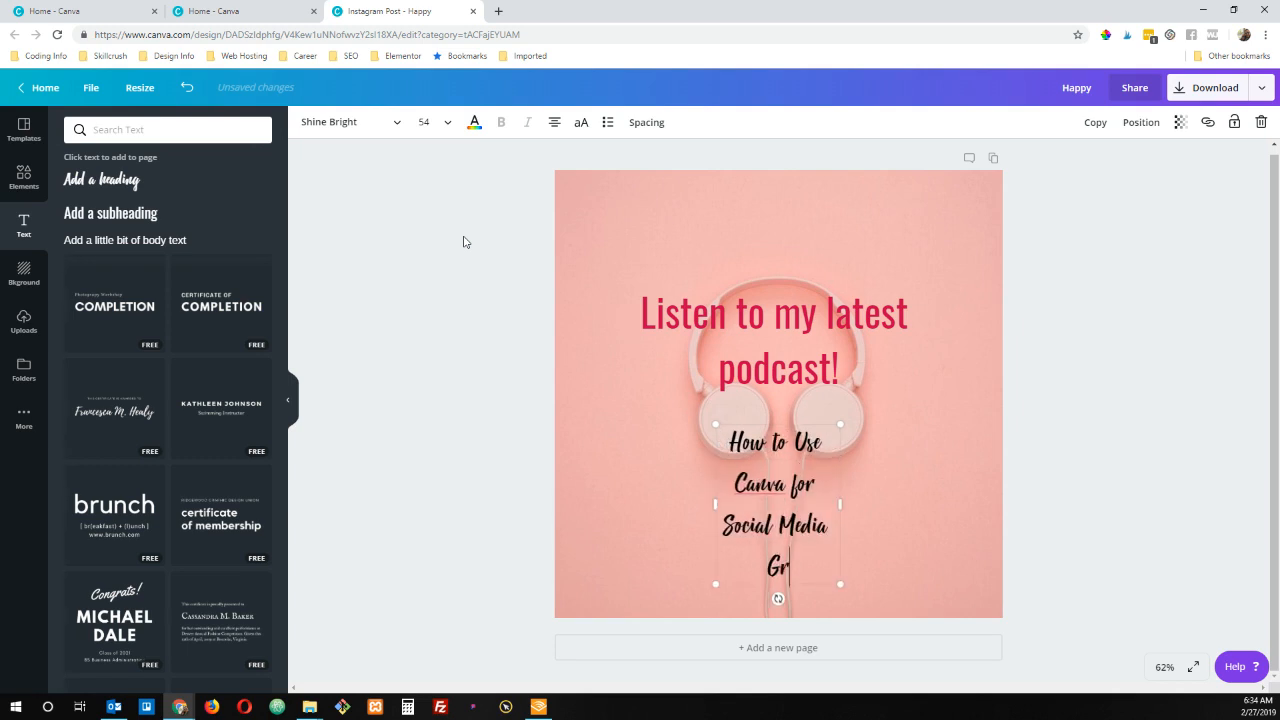
pyautogui.write('aphics')
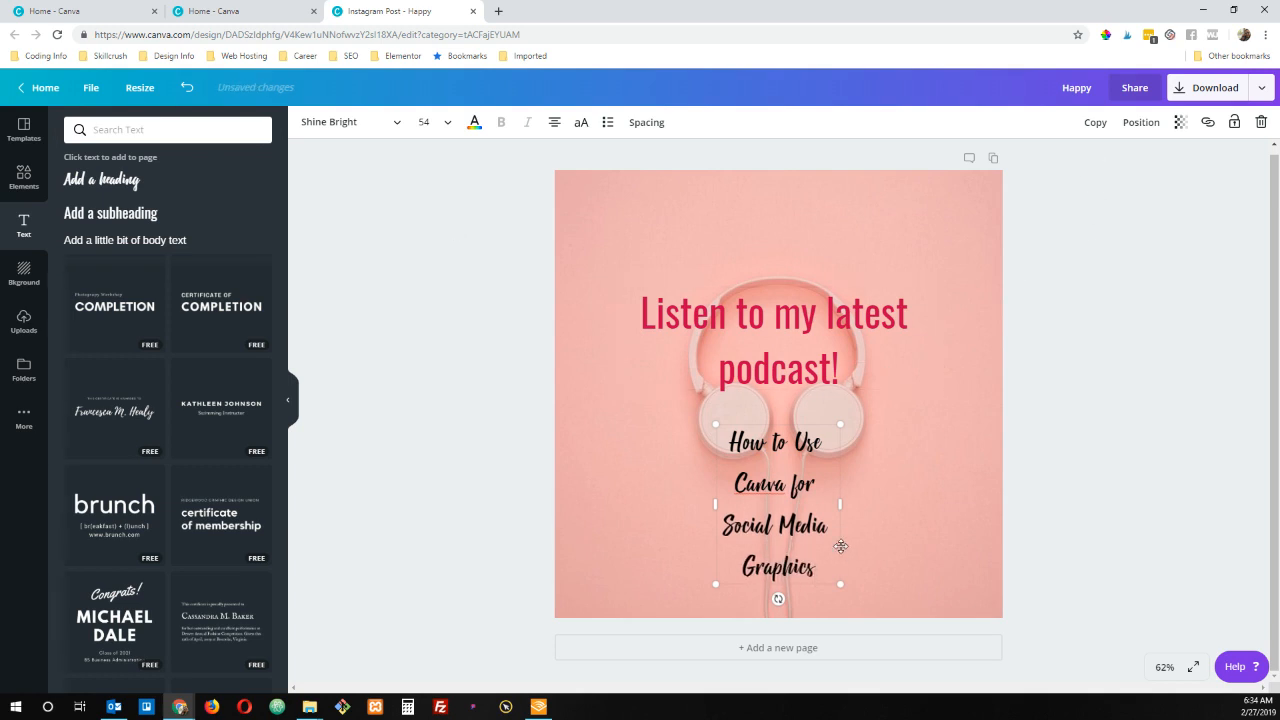
# Widen the heading's box on both sides until its text fits on one line and center it horizontally on the page.
pyautogui.moveTo(840, 504); pyautogui.dragTo(994, 490)
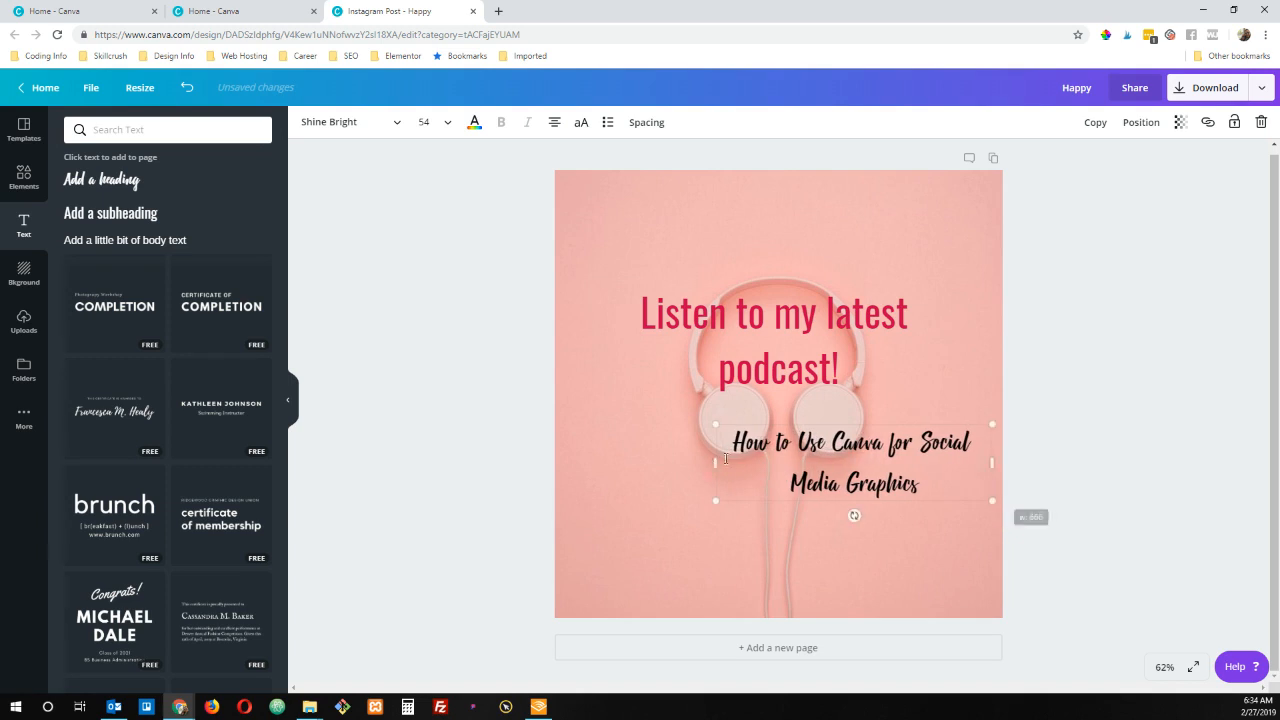
pyautogui.moveTo(710, 463); pyautogui.dragTo(582, 450)
pyautogui.click(1140, 128)
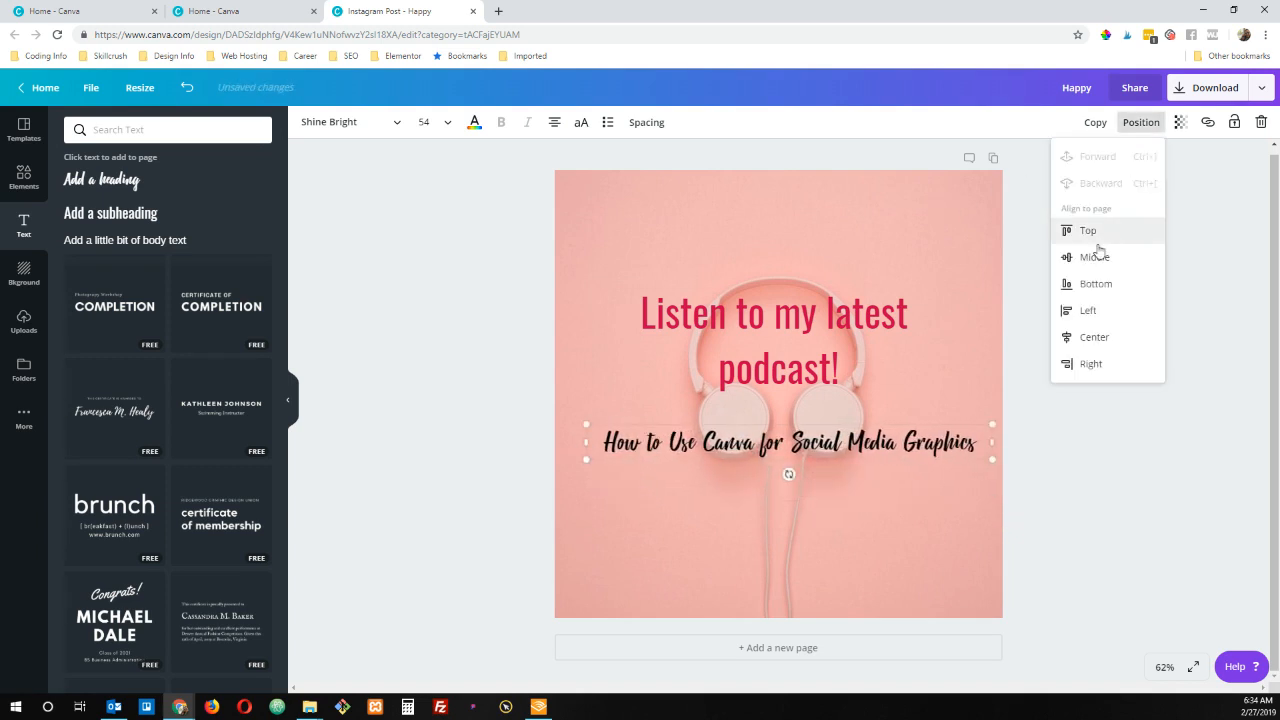
pyautogui.click(1078, 337)
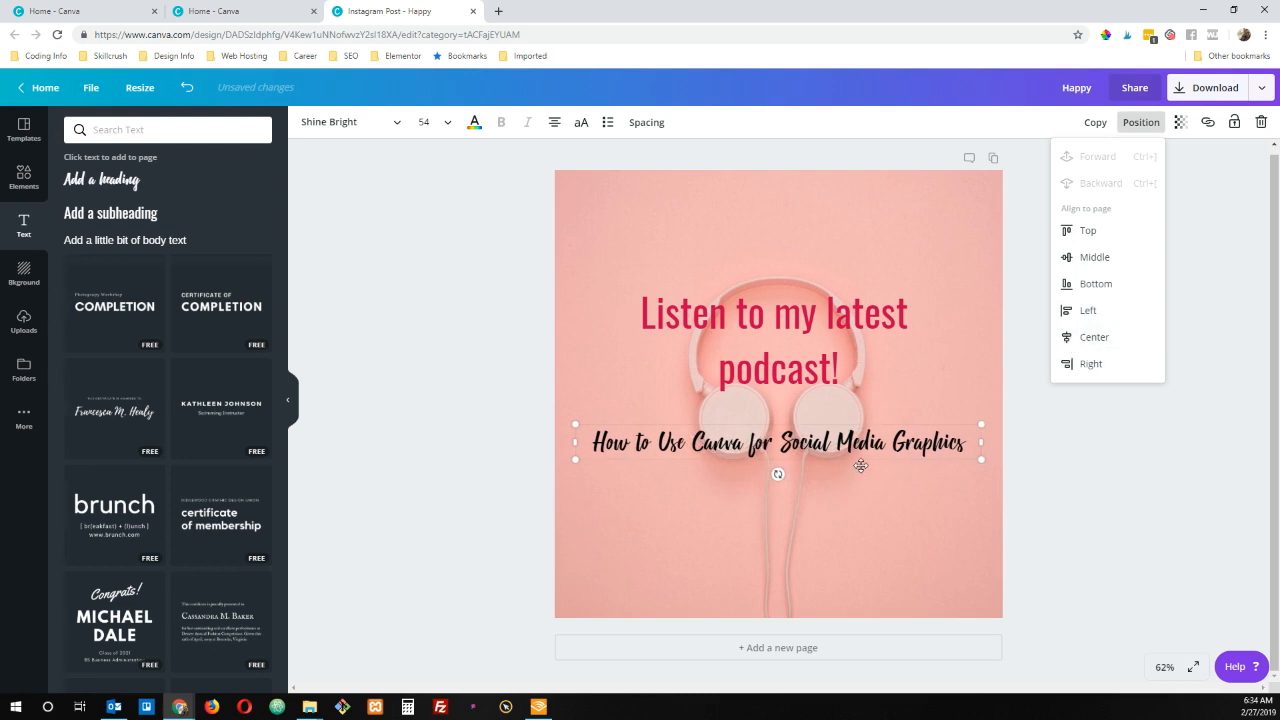
# Move the heading up closer to the podcast line and set its font size to 88.
pyautogui.moveTo(860, 466); pyautogui.dragTo(864, 445)
pyautogui.click(430, 122)
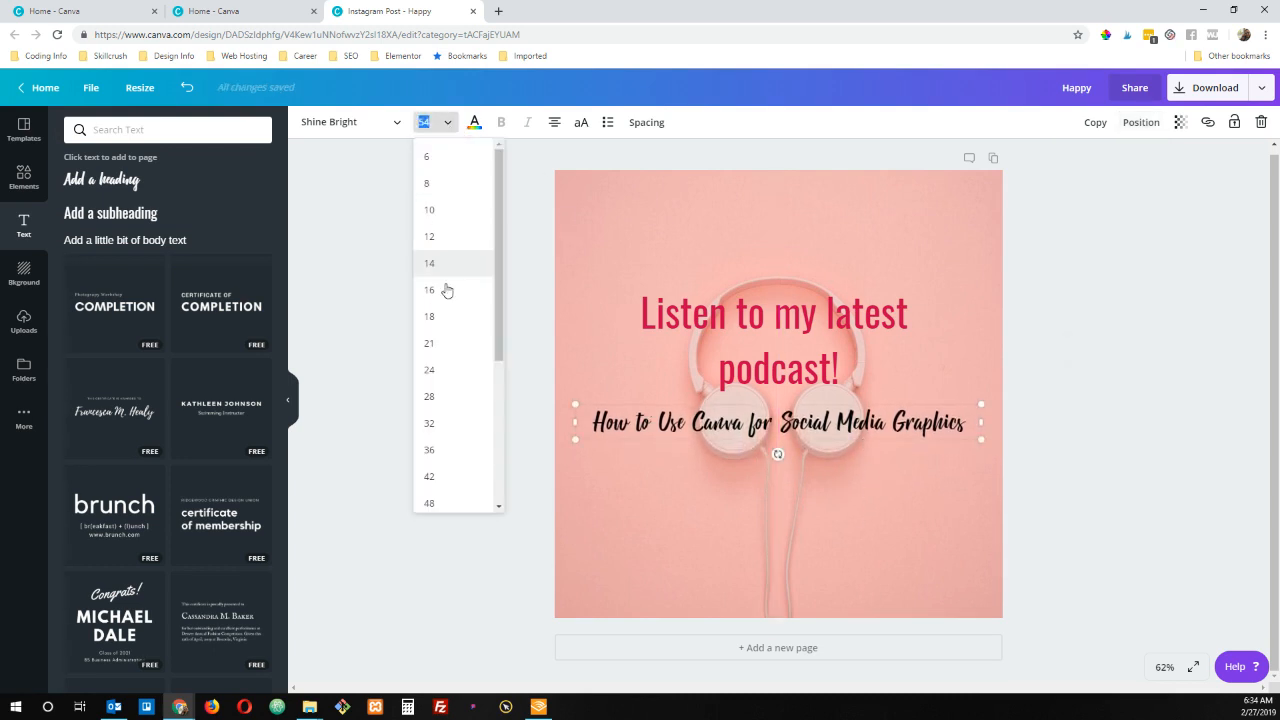
pyautogui.scroll(-3, 443, 399)
pyautogui.click(443, 395)
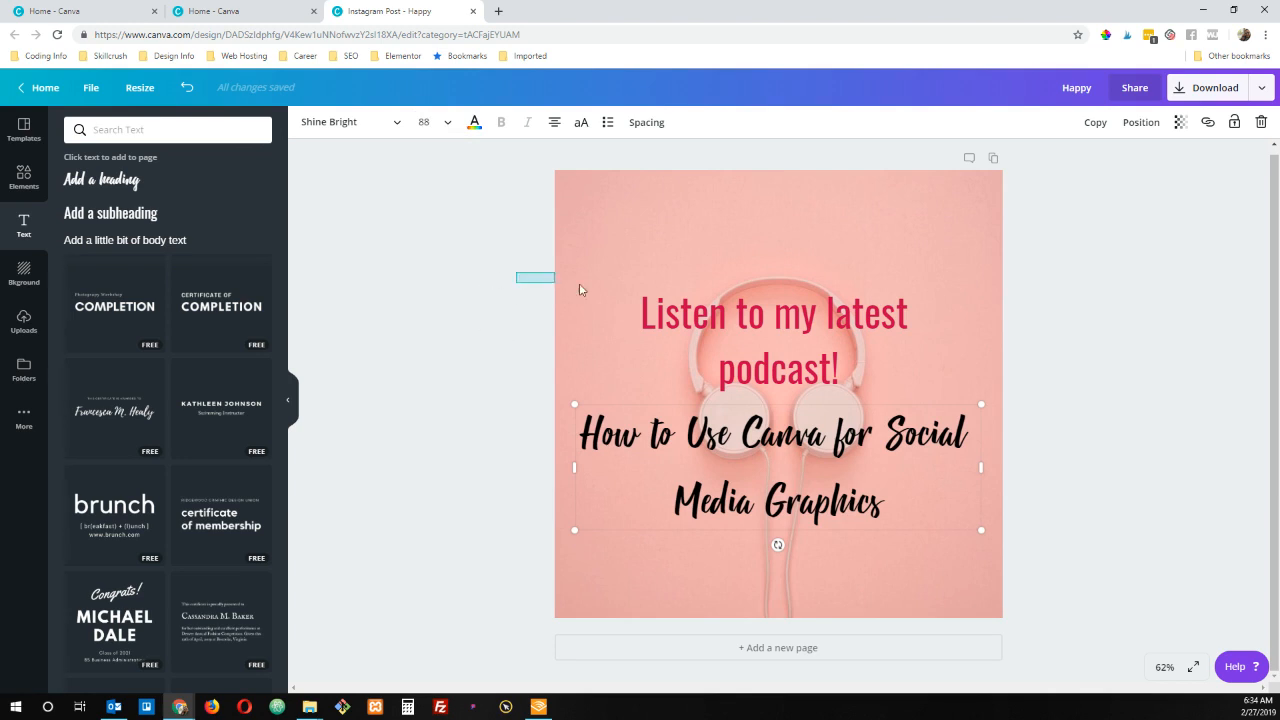
# Select both text boxes together and move them slightly up the page.
pyautogui.moveTo(579, 284); pyautogui.dragTo(669, 454)
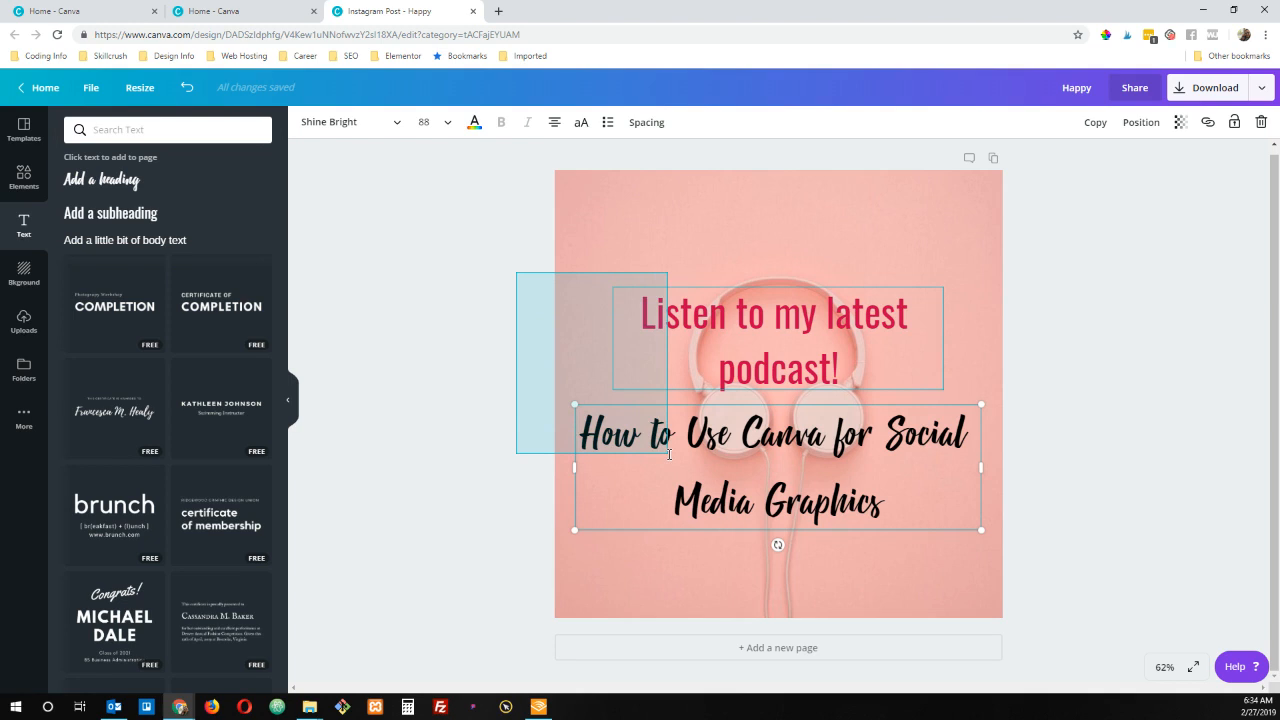
pyautogui.moveTo(669, 454); pyautogui.dragTo(669, 454)
pyautogui.moveTo(784, 531)
pyautogui.mouseDown()
pyautogui.moveTo(780, 452)
pyautogui.moveTo(785, 509)
pyautogui.mouseUp()
# Try bright blue on the "How to Use Canva" heading, and settle on dark navy from the brand colors.
pyautogui.click(768, 430)
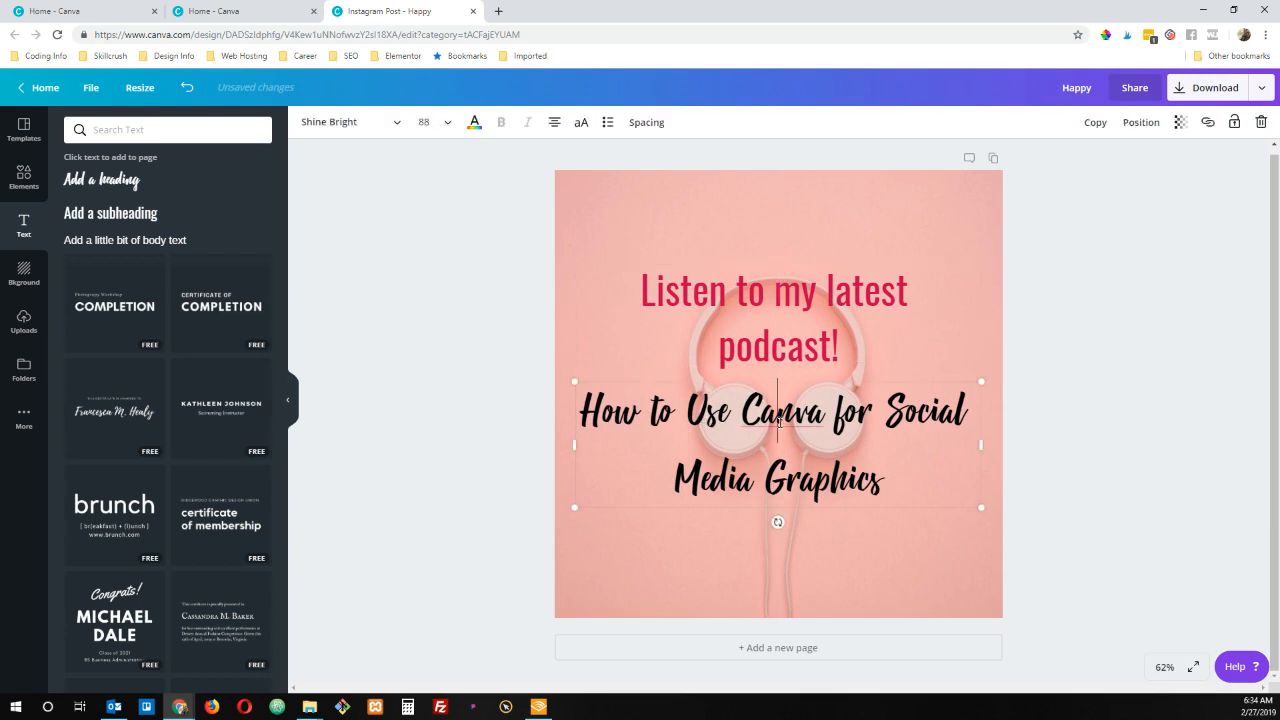
pyautogui.click(474, 124)
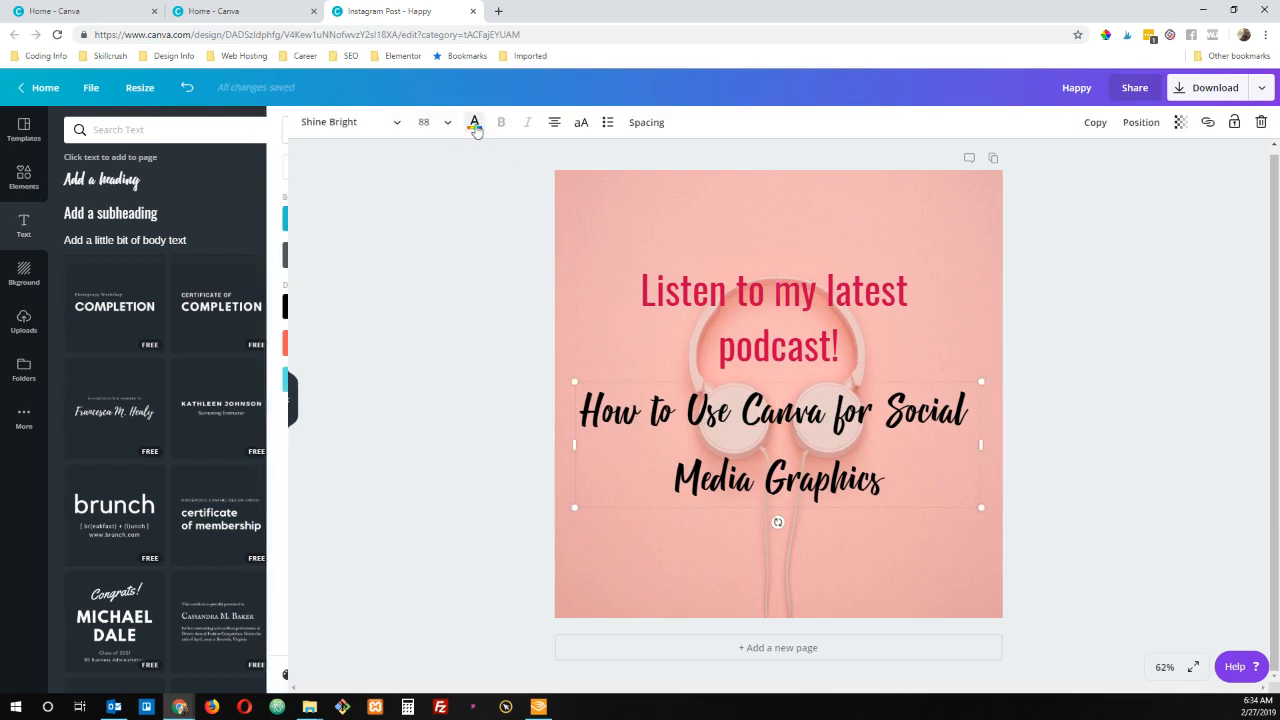
pyautogui.click(196, 256)
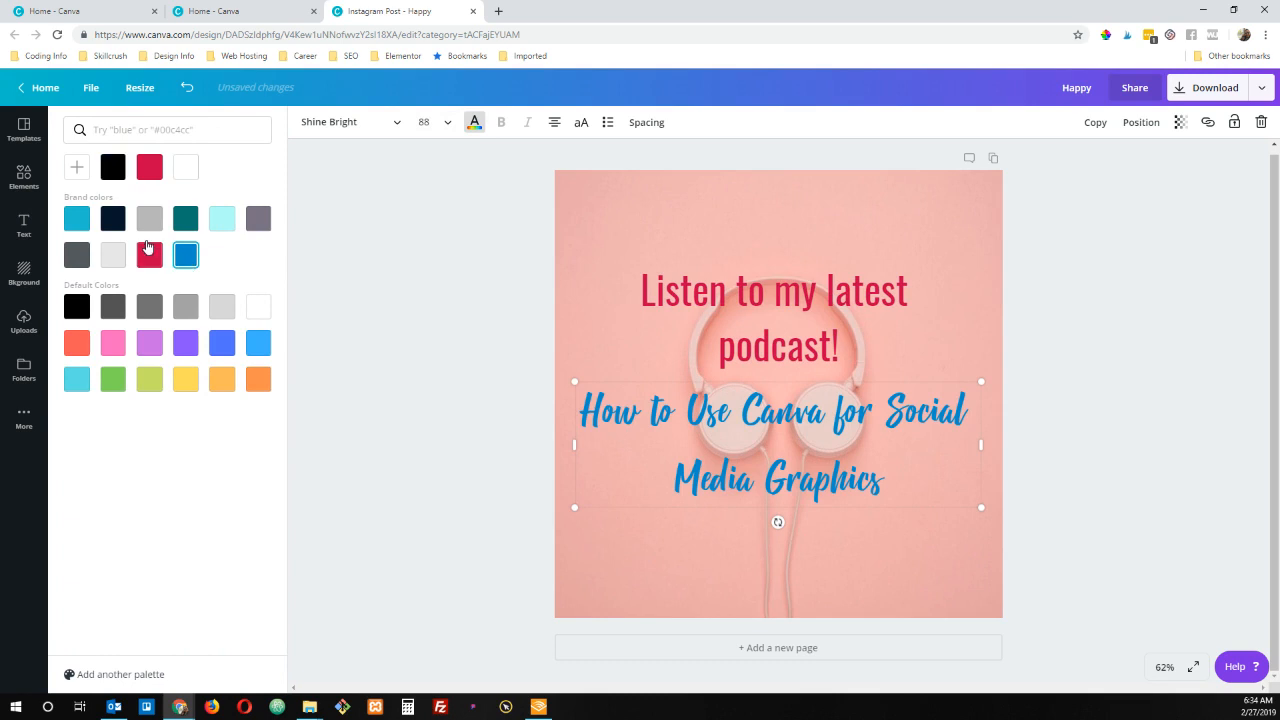
pyautogui.click(113, 226)
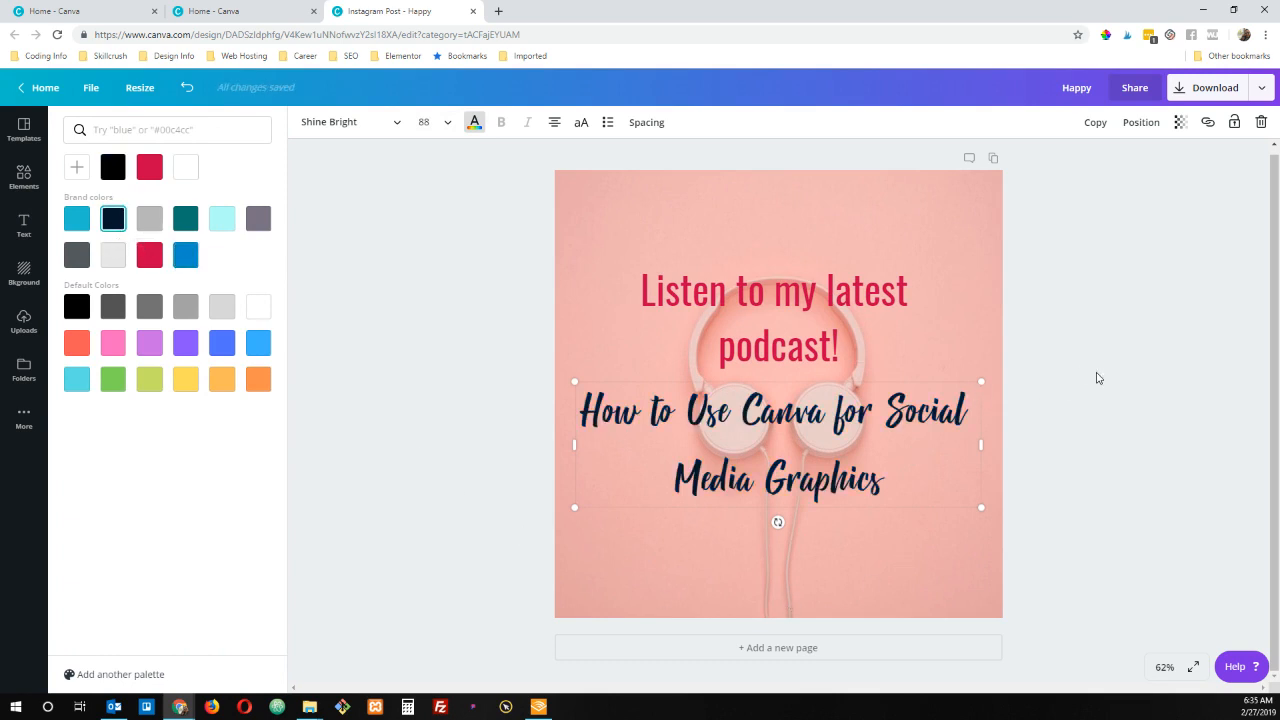
pyautogui.click(1094, 374)
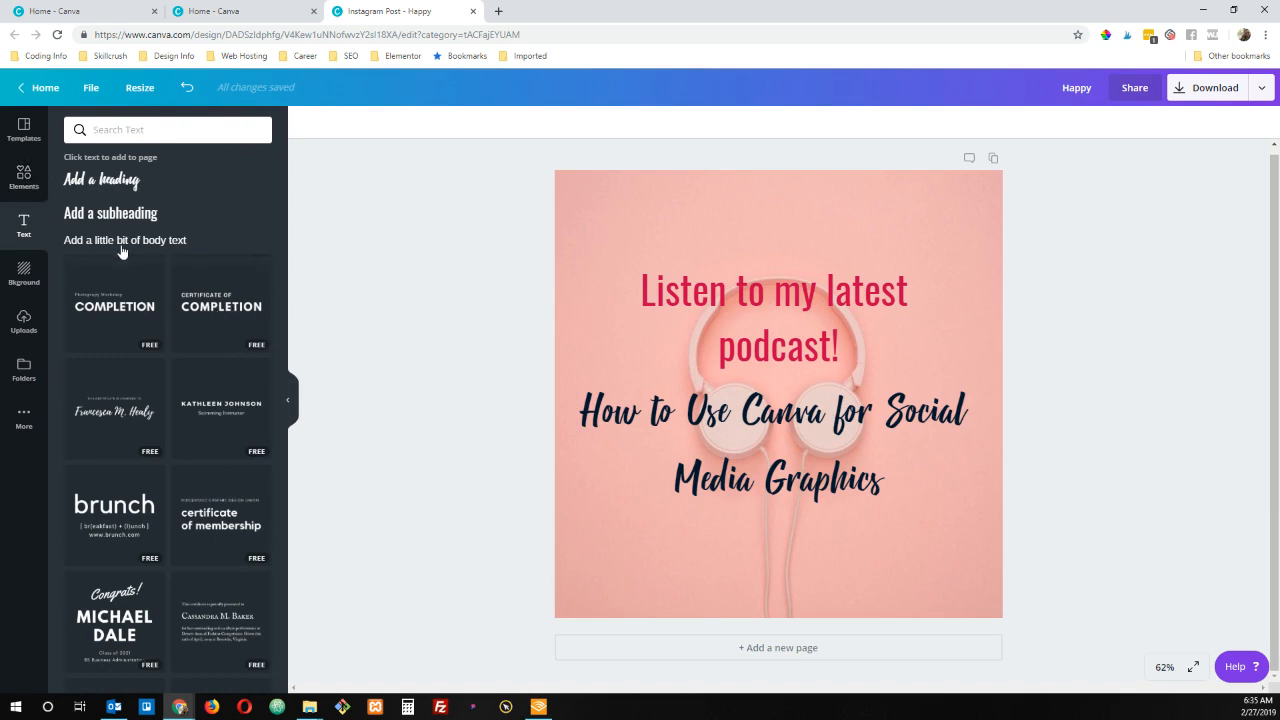
# Duplicate the finished page and delete the duplicate.
pyautogui.click(994, 160)
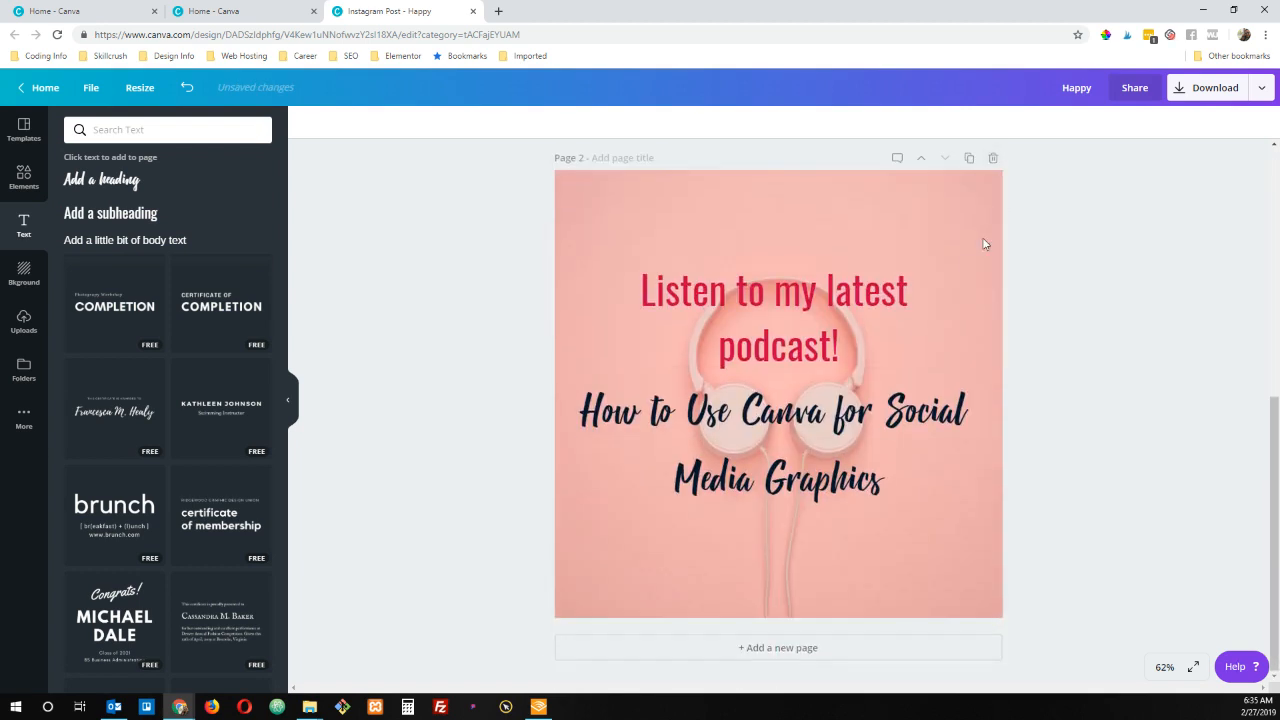
pyautogui.click(837, 221)
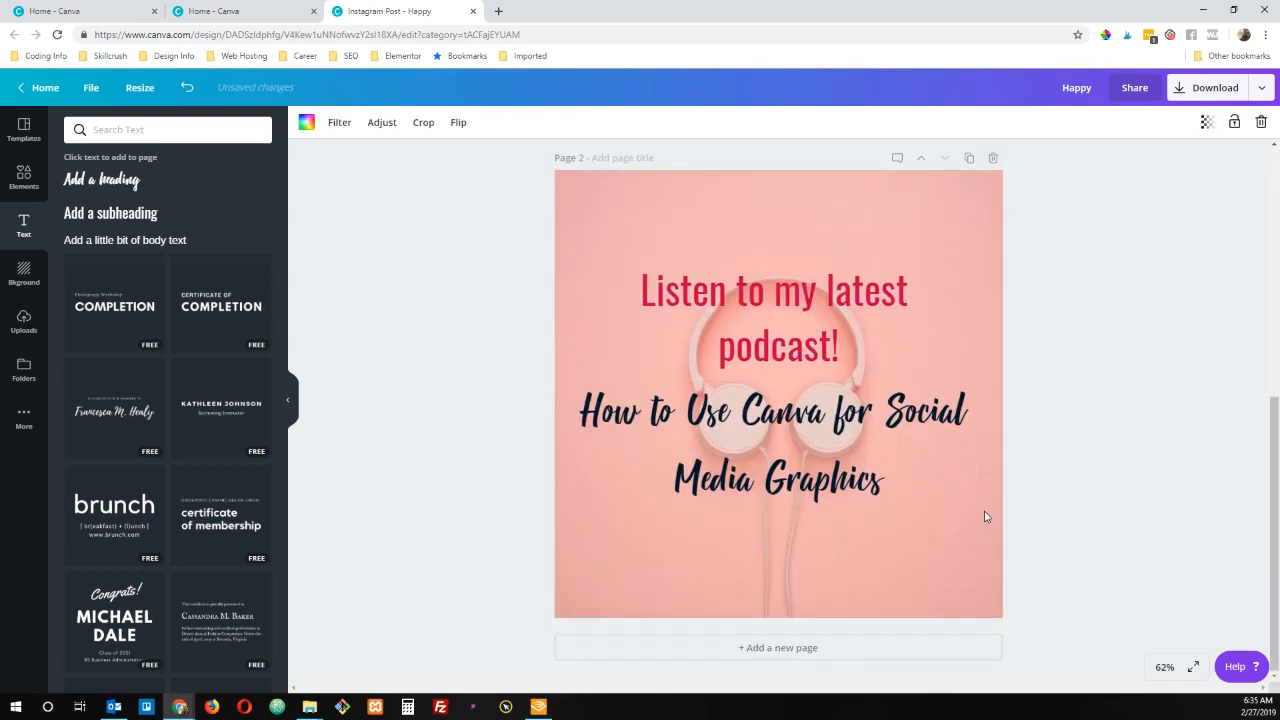
pyautogui.click(993, 158)
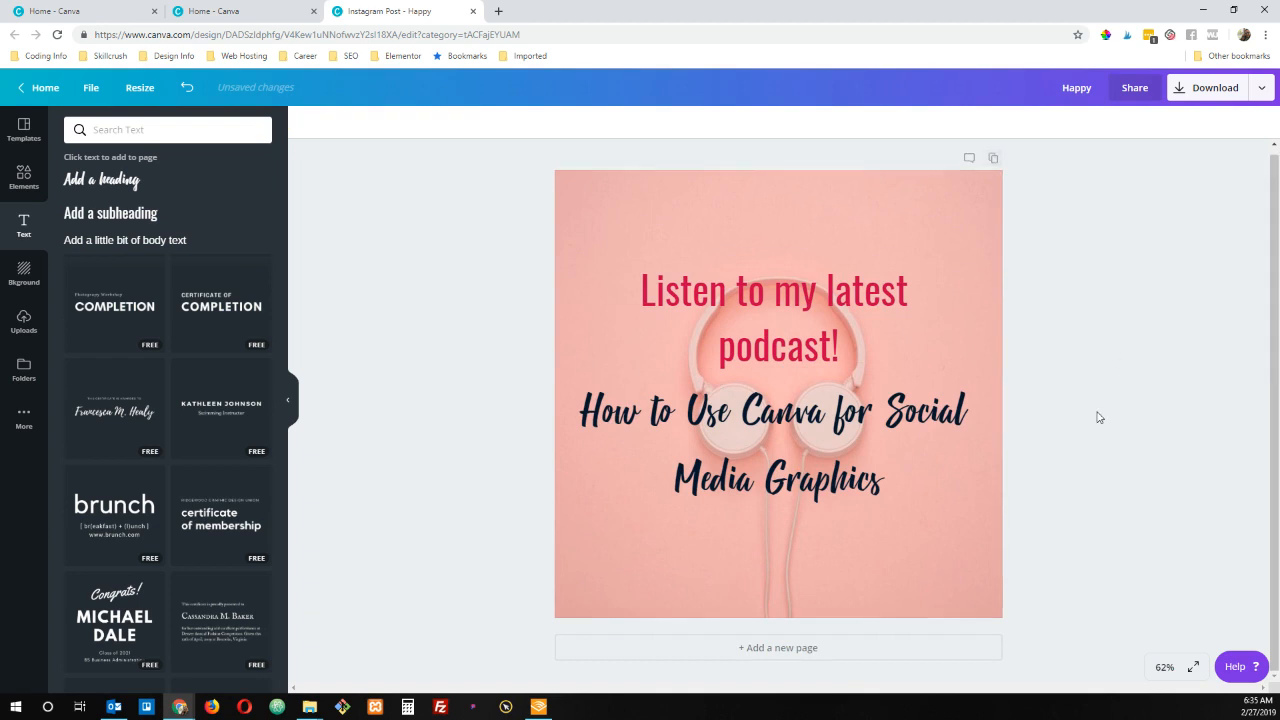
# Add a second page and remove the headphones photo from its background.
pyautogui.click(800, 660)
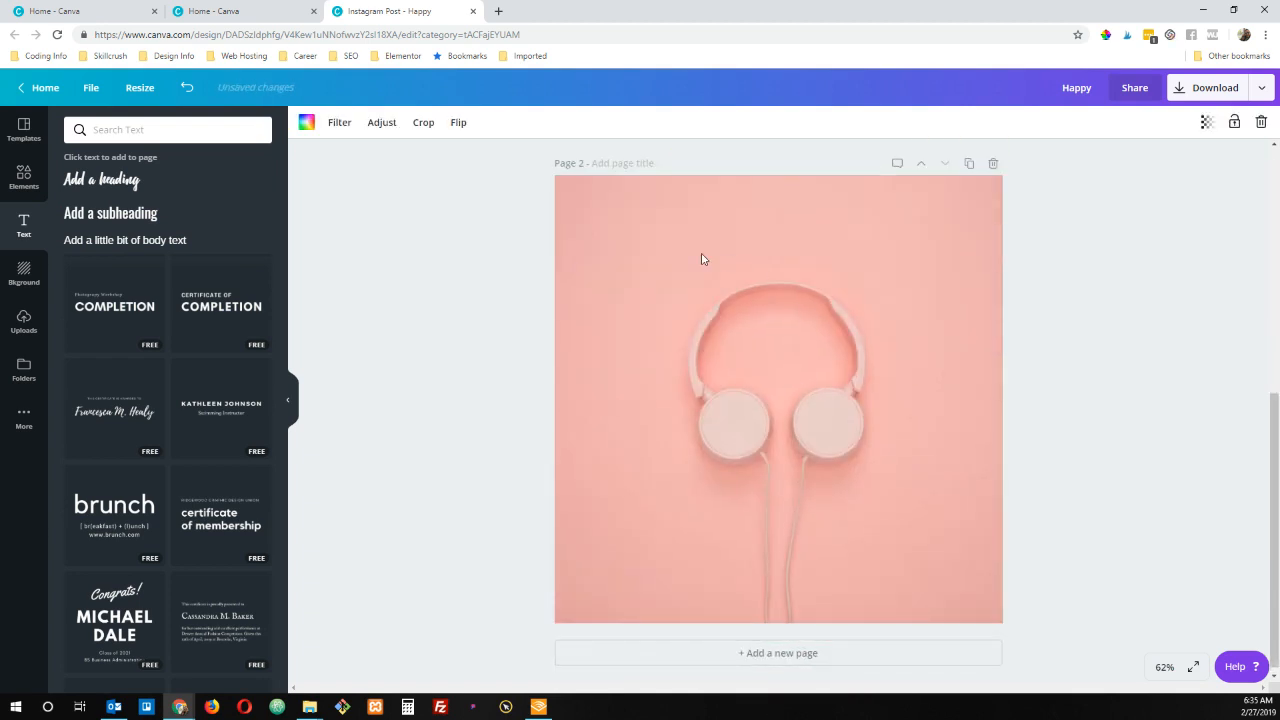
pyautogui.doubleClick(702, 257)
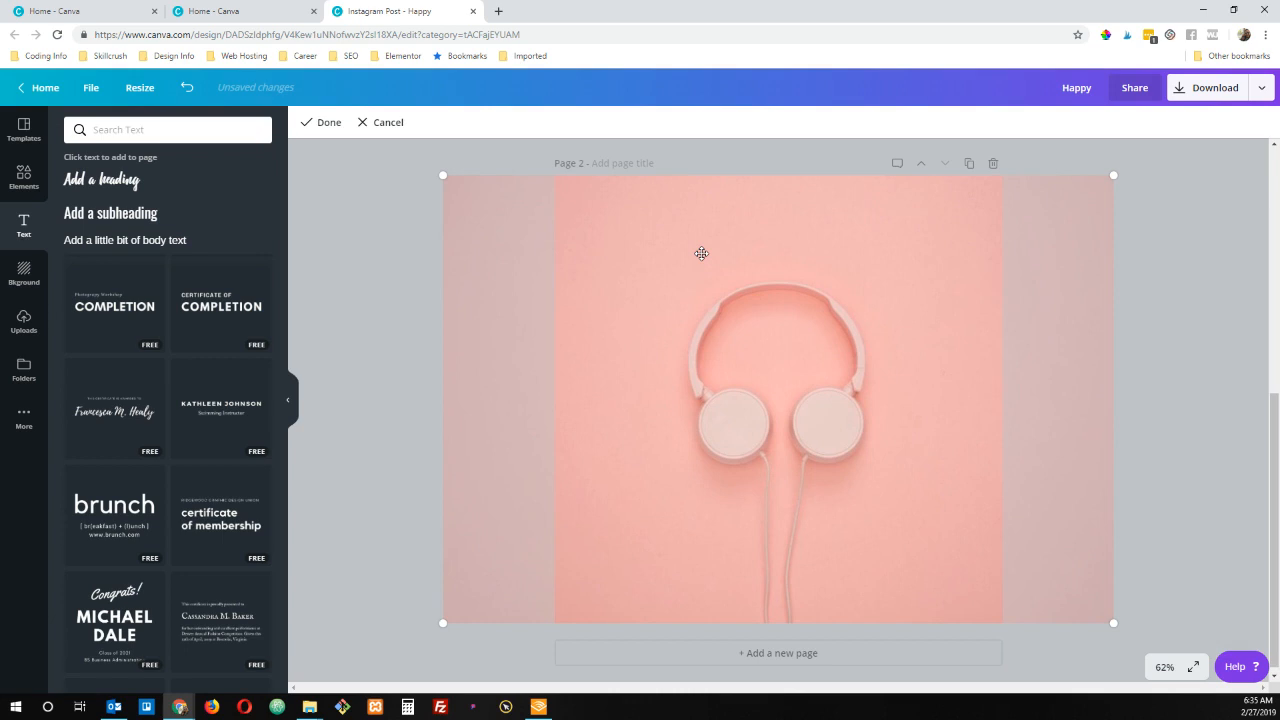
pyautogui.press('Delete')
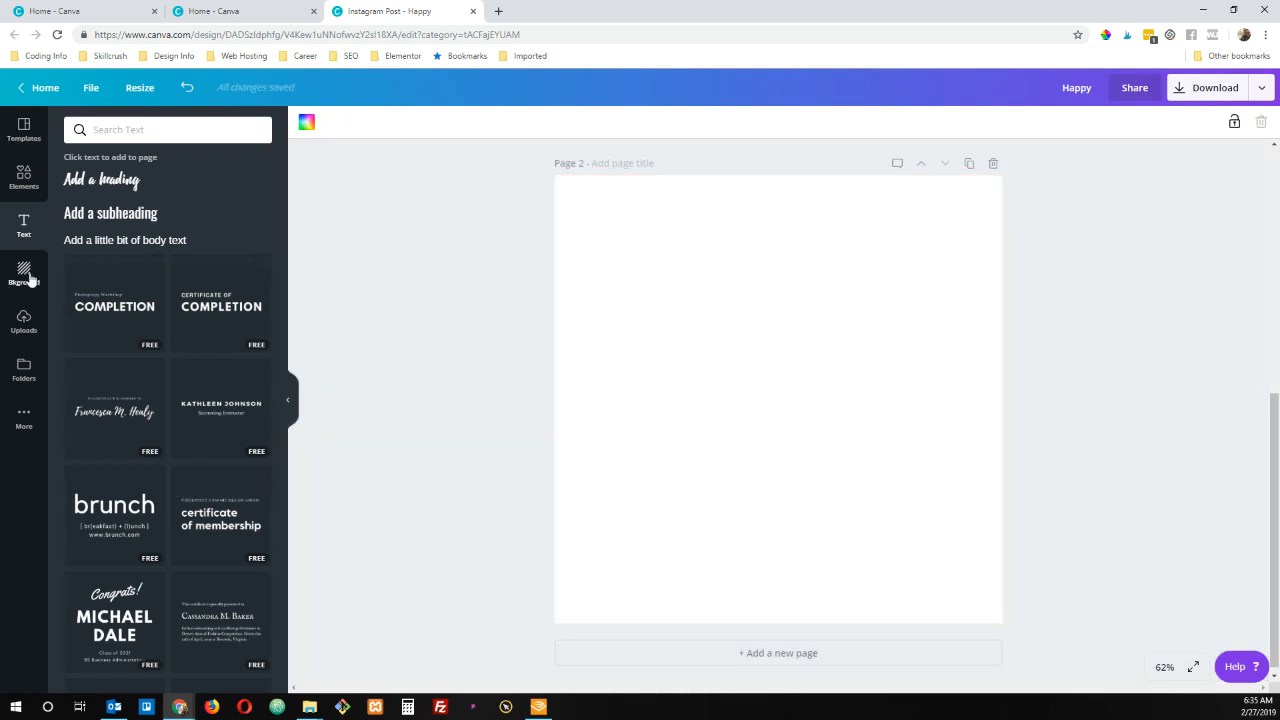
# Try the misty mountains, green diamond pattern, blue mountain range and mint gradient backgrounds on page 2.
pyautogui.click(28, 276)
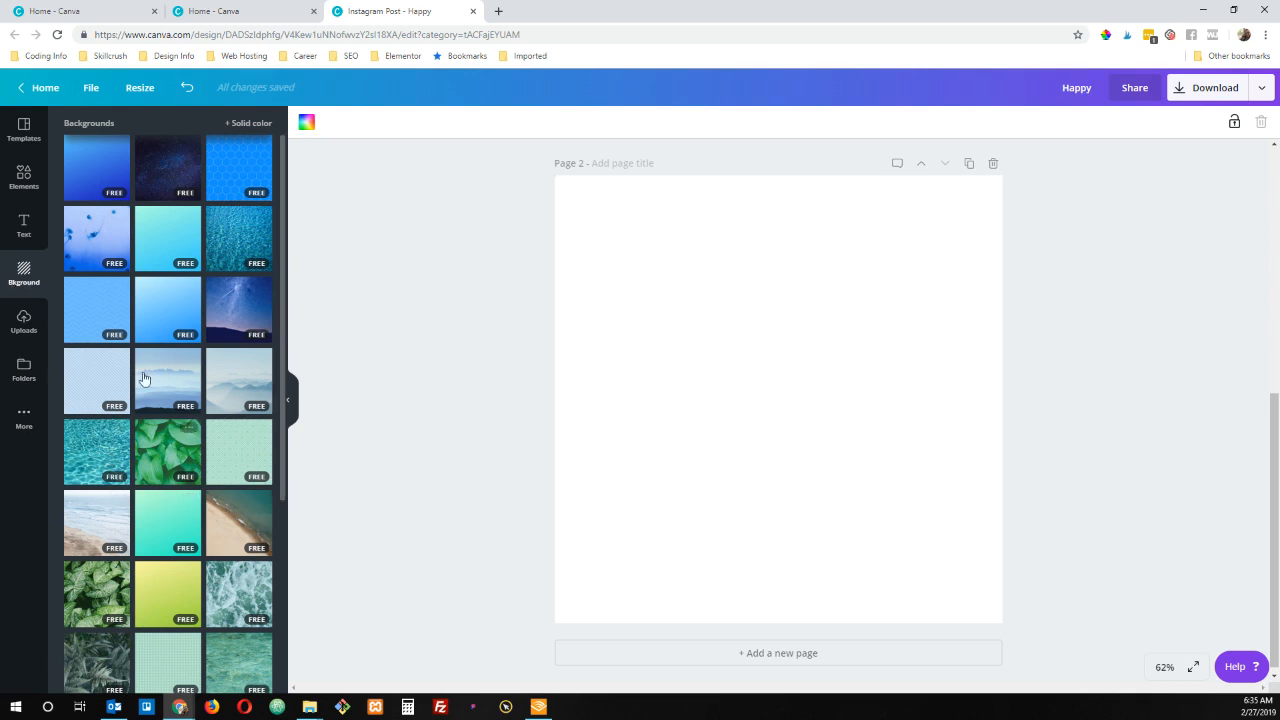
pyautogui.scroll(-2, 143, 378)
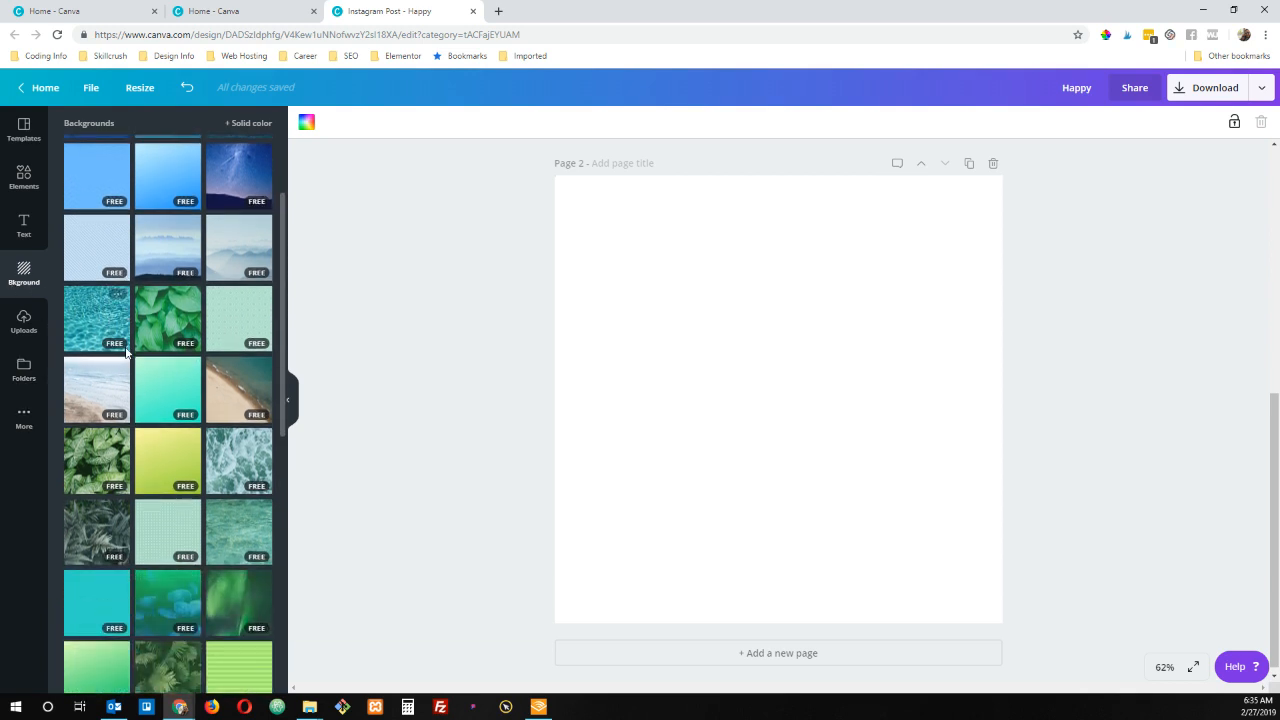
pyautogui.moveTo(233, 252)
pyautogui.mouseDown()
pyautogui.moveTo(643, 297)
pyautogui.moveTo(526, 307)
pyautogui.moveTo(209, 207)
pyautogui.moveTo(231, 247)
pyautogui.moveTo(222, 261)
pyautogui.mouseUp()
pyautogui.click(221, 260)
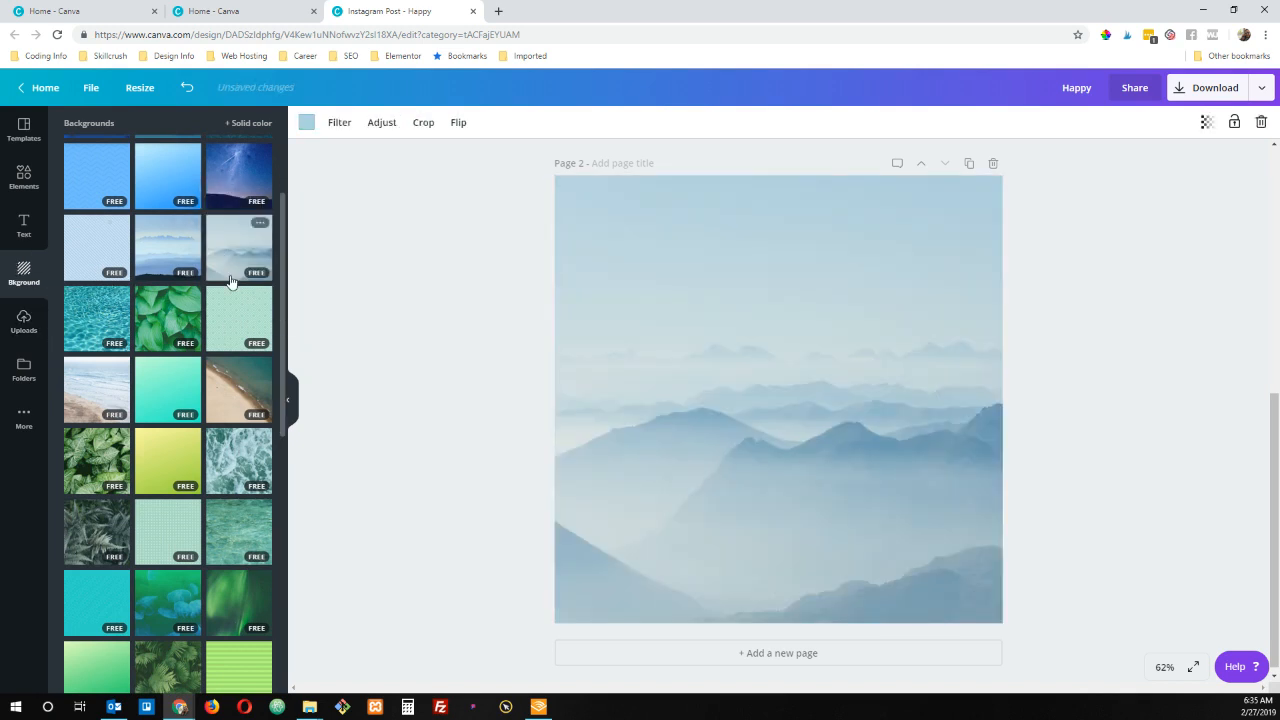
pyautogui.click(237, 313)
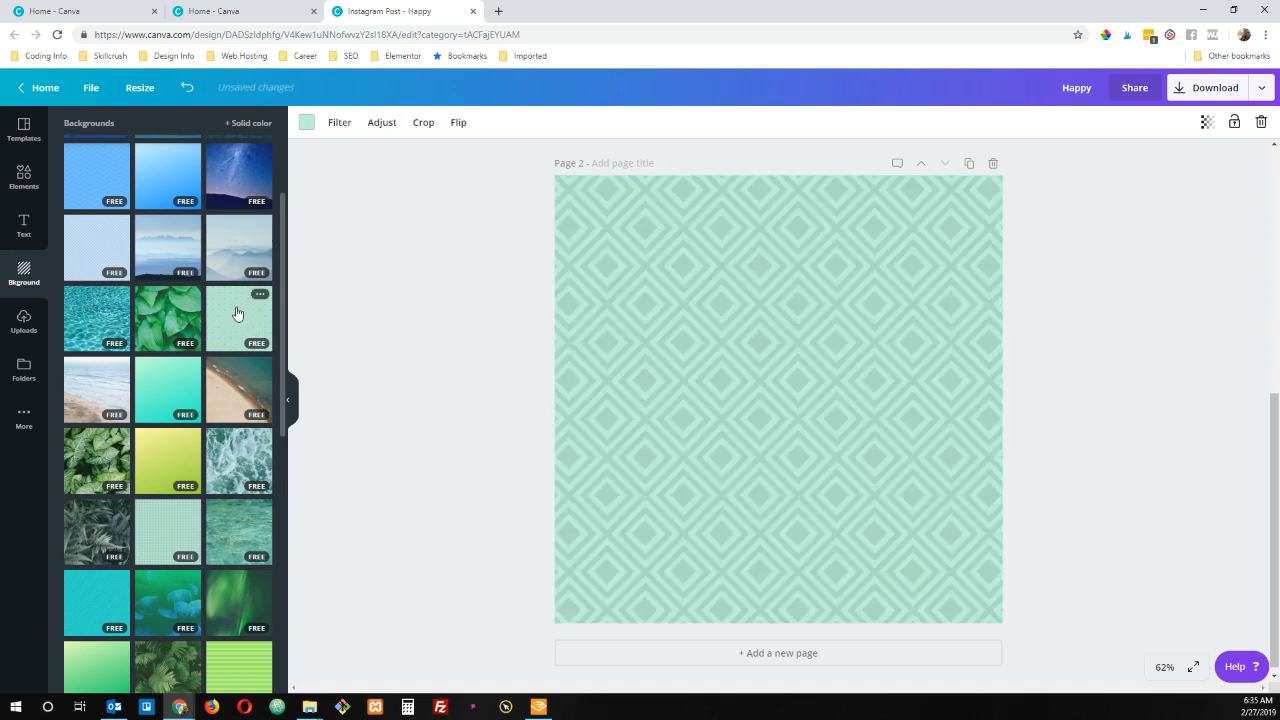
pyautogui.click(162, 244)
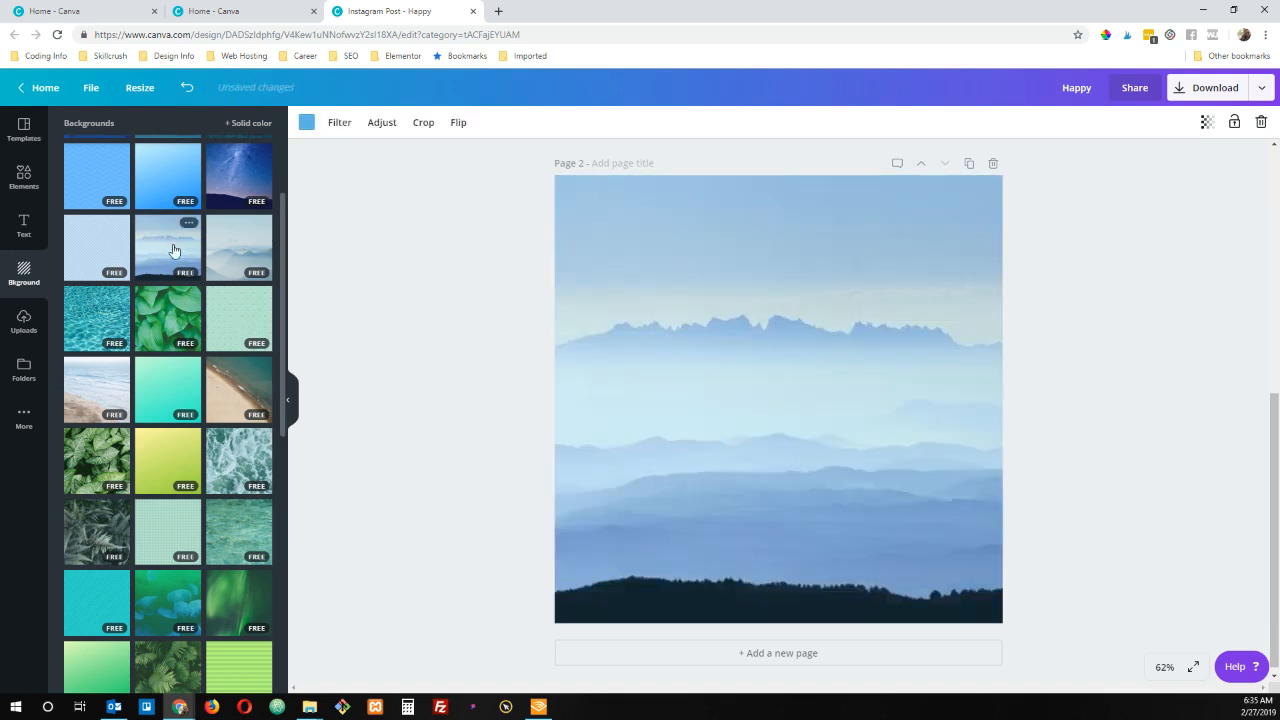
pyautogui.click(159, 391)
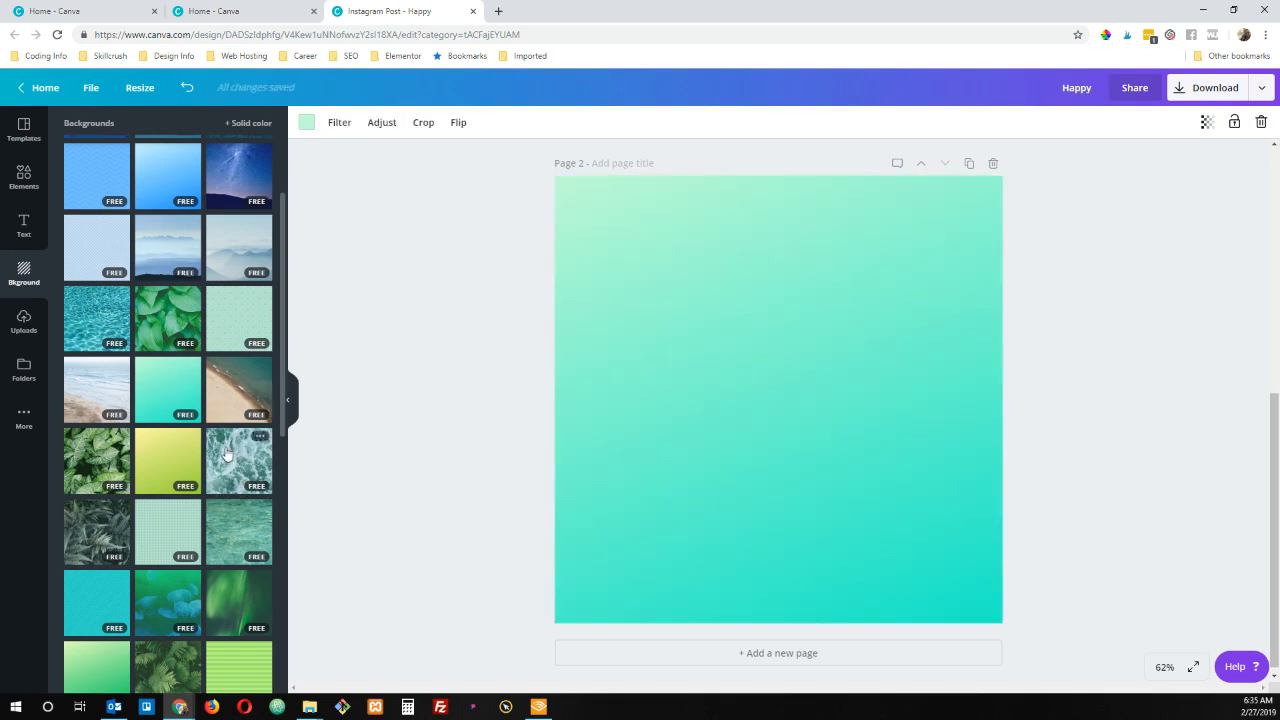
# Try the sandy beach, sea foam and jellyfish backgrounds on page 2, and settle on the starry night sky with the shooting star.
pyautogui.click(236, 392)
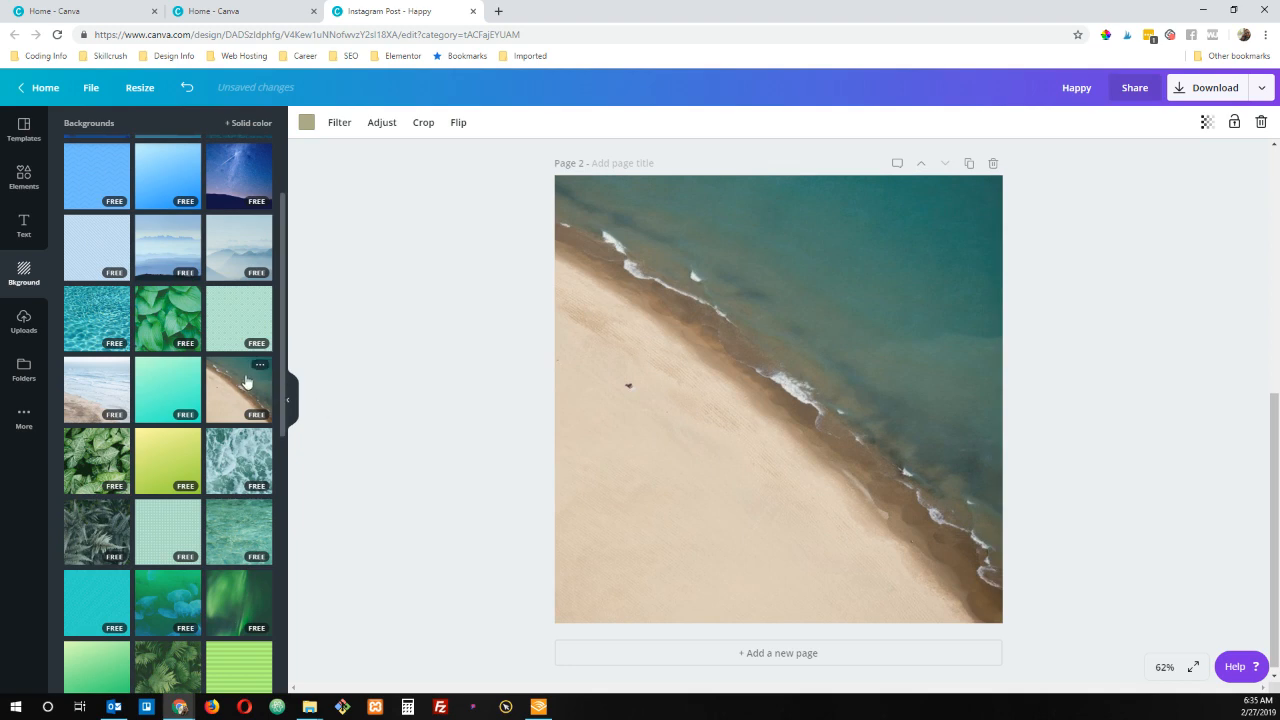
pyautogui.moveTo(248, 385)
pyautogui.mouseDown()
pyautogui.moveTo(577, 399)
pyautogui.moveTo(236, 382)
pyautogui.mouseUp()
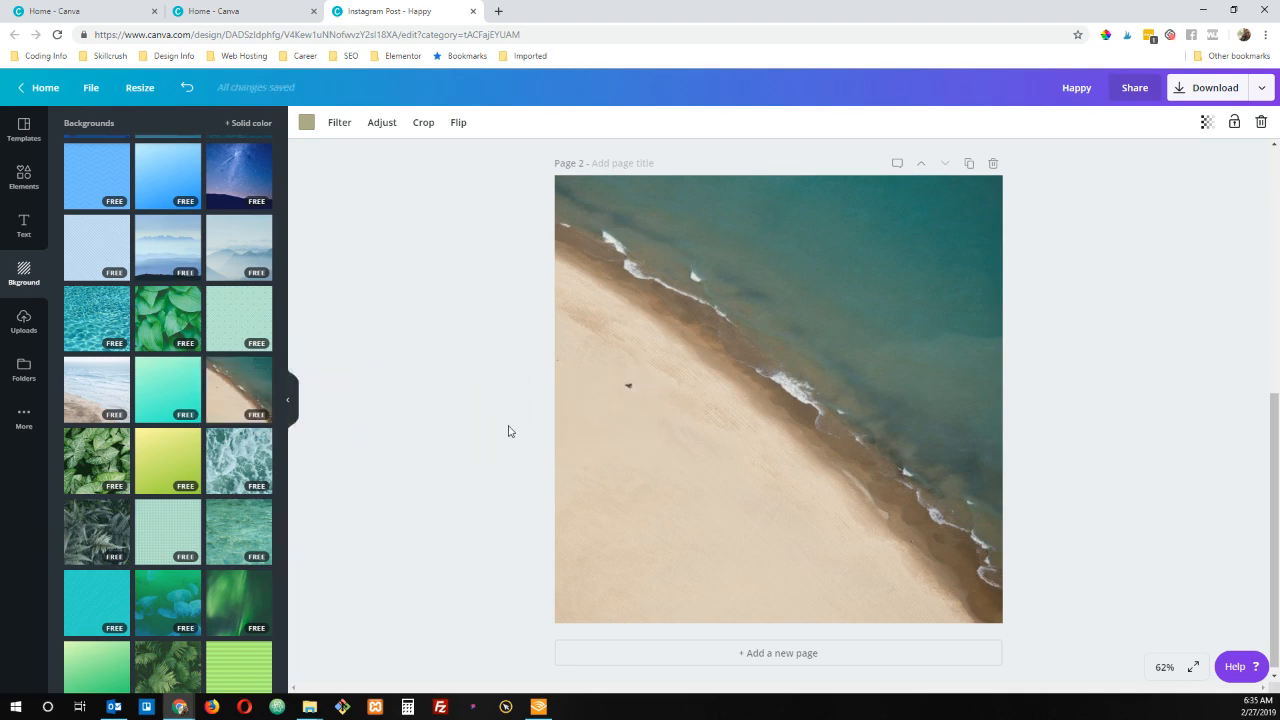
pyautogui.click(236, 445)
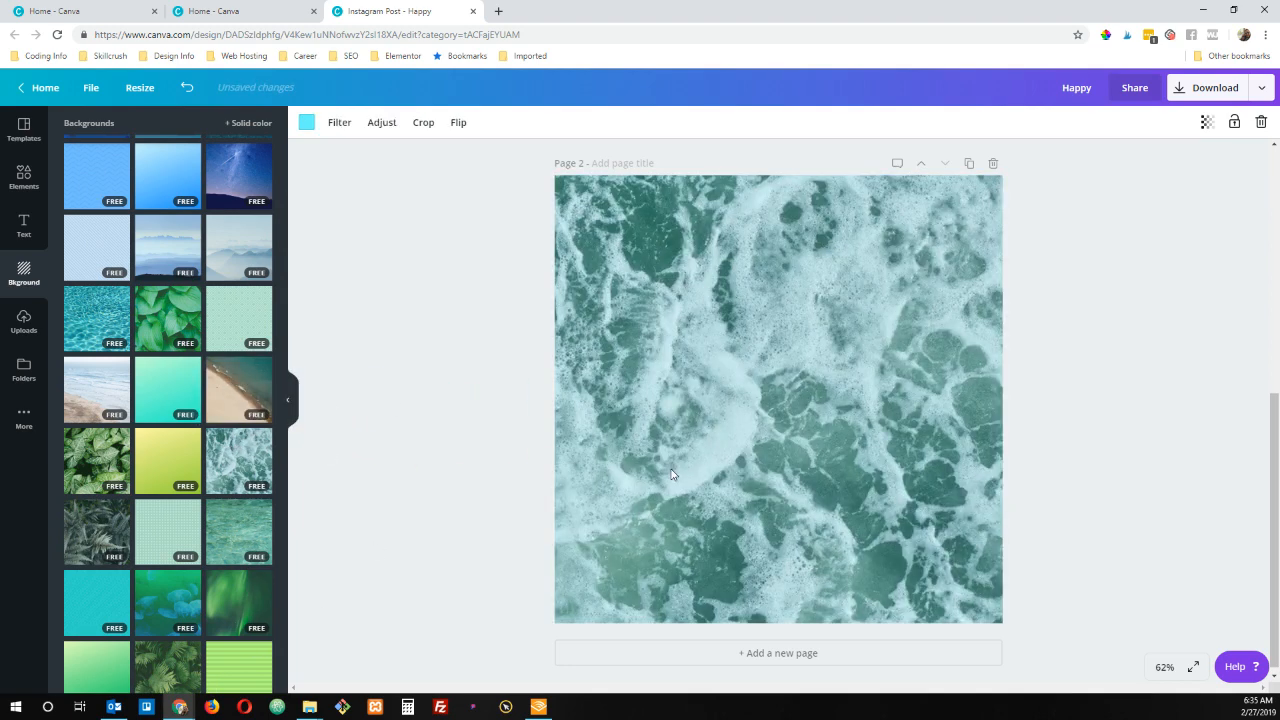
pyautogui.click(162, 605)
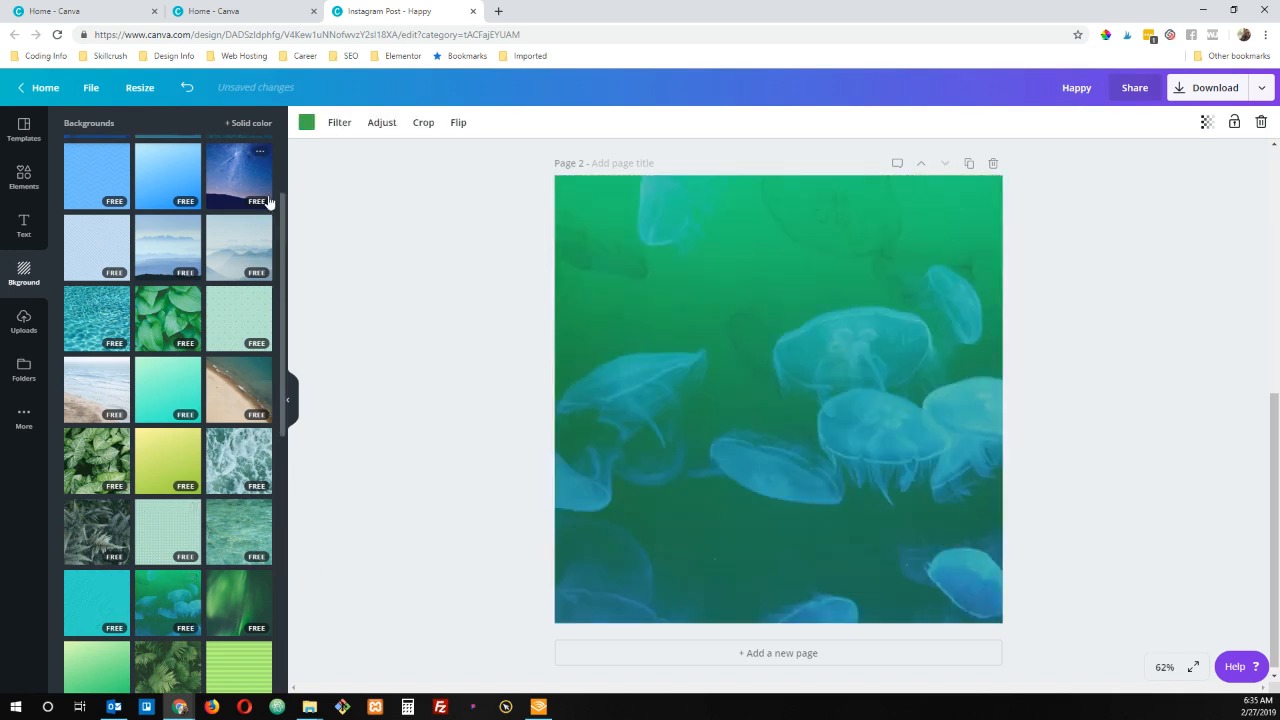
pyautogui.scroll(1, 190, 436)
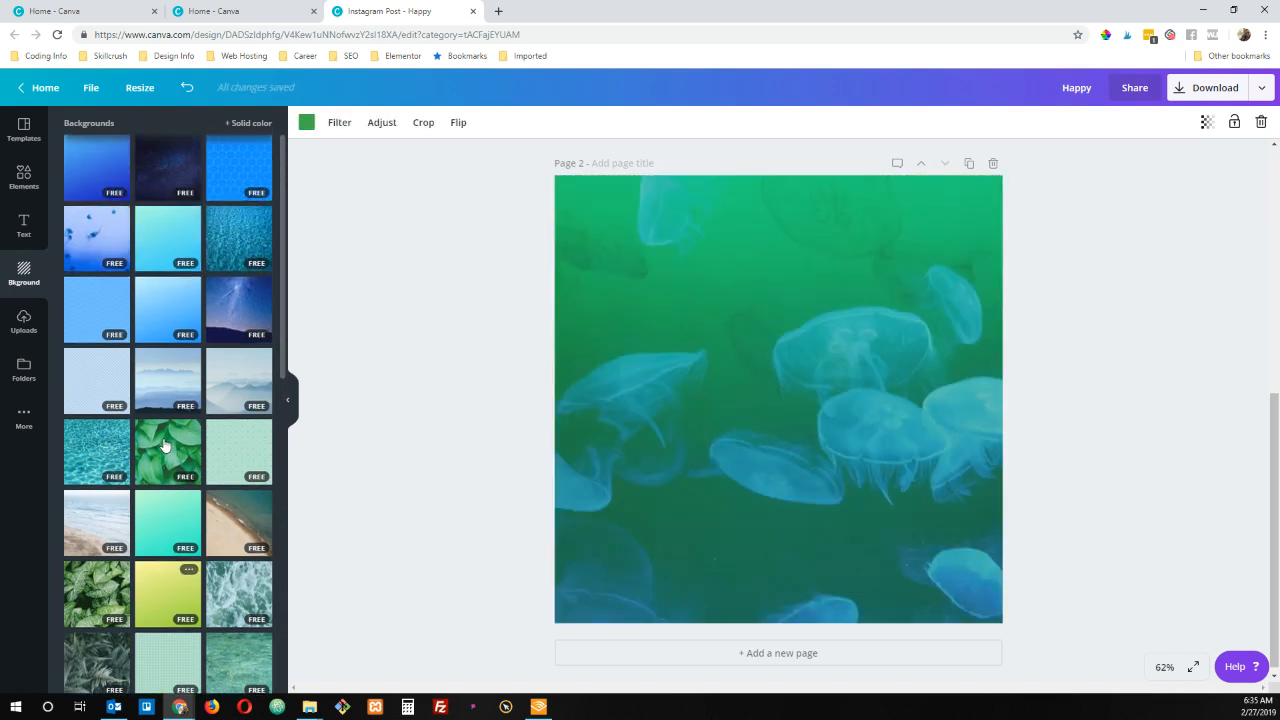
pyautogui.click(230, 314)
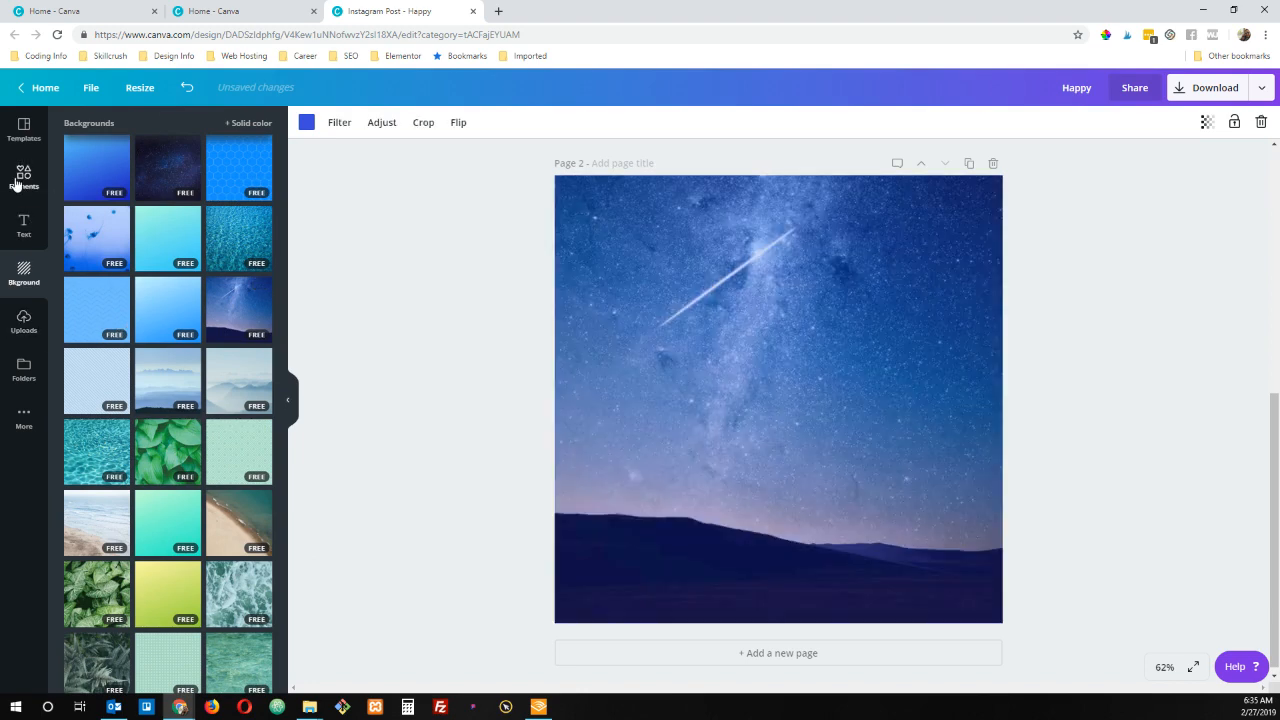
# Add a solid white square from the Shapes graphics over the starry background and set its transparency to 54.
pyautogui.click(16, 184)
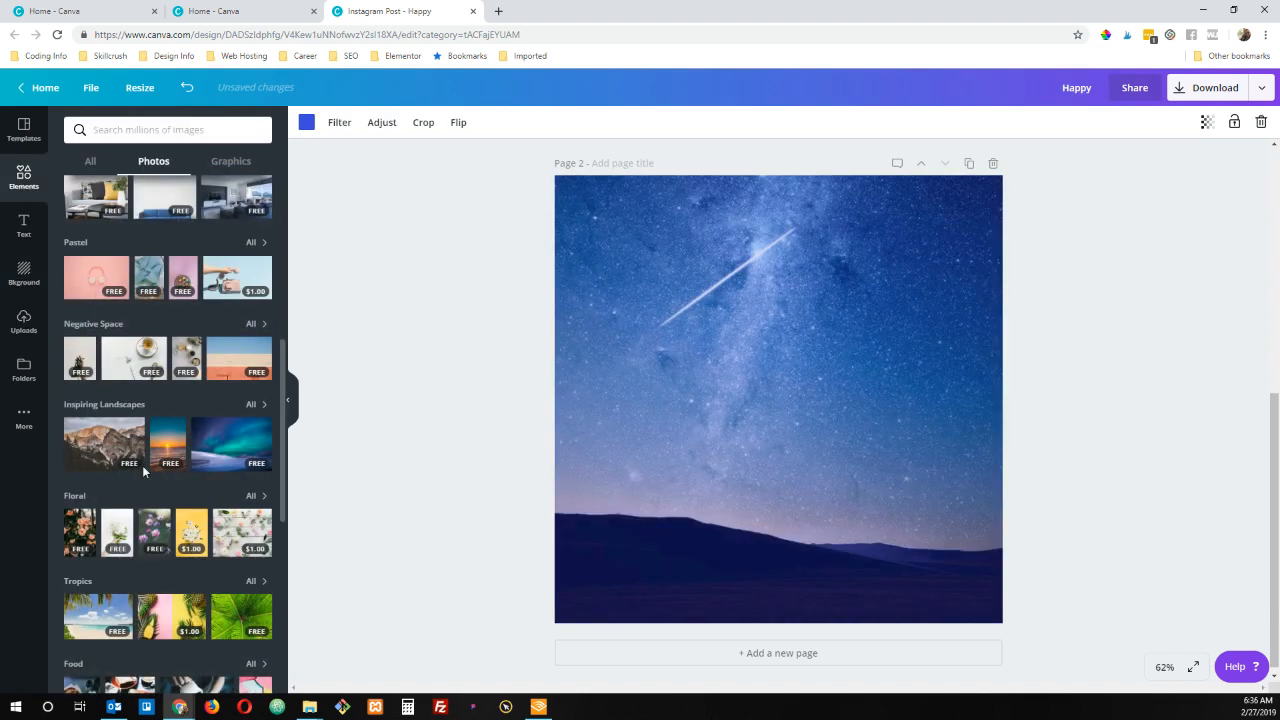
pyautogui.scroll(-1, 152, 345)
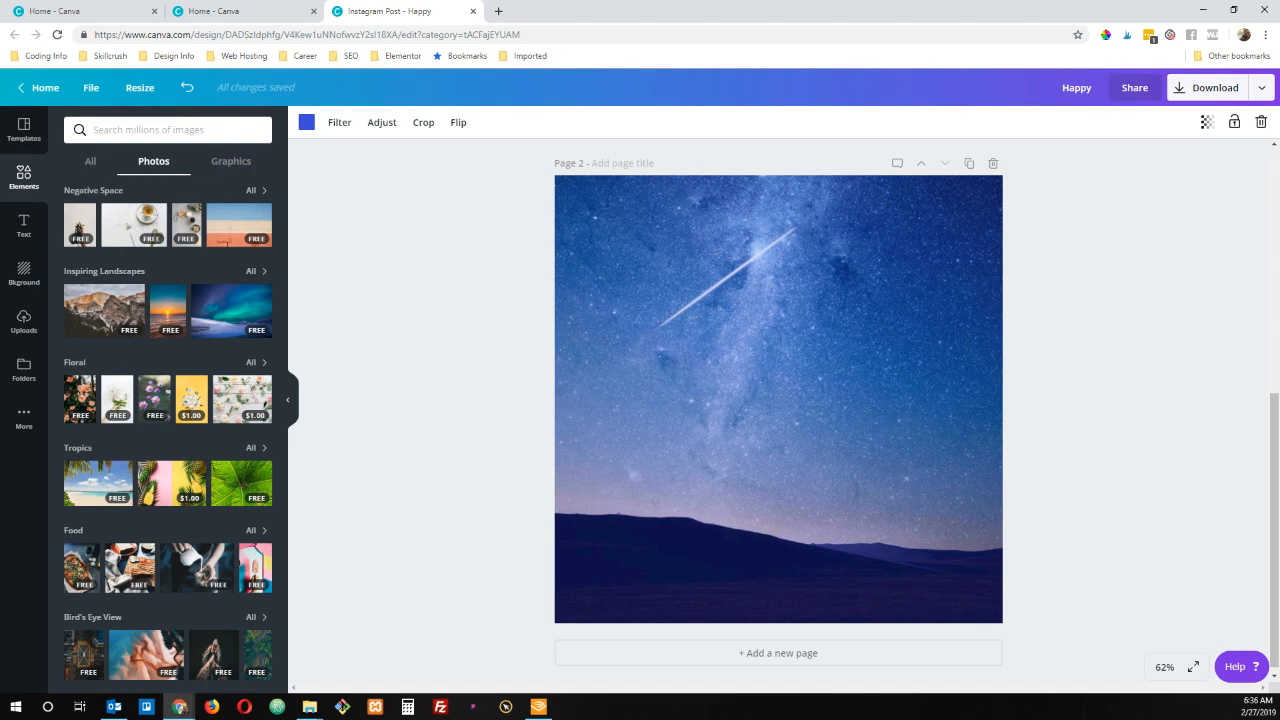
pyautogui.click(231, 163)
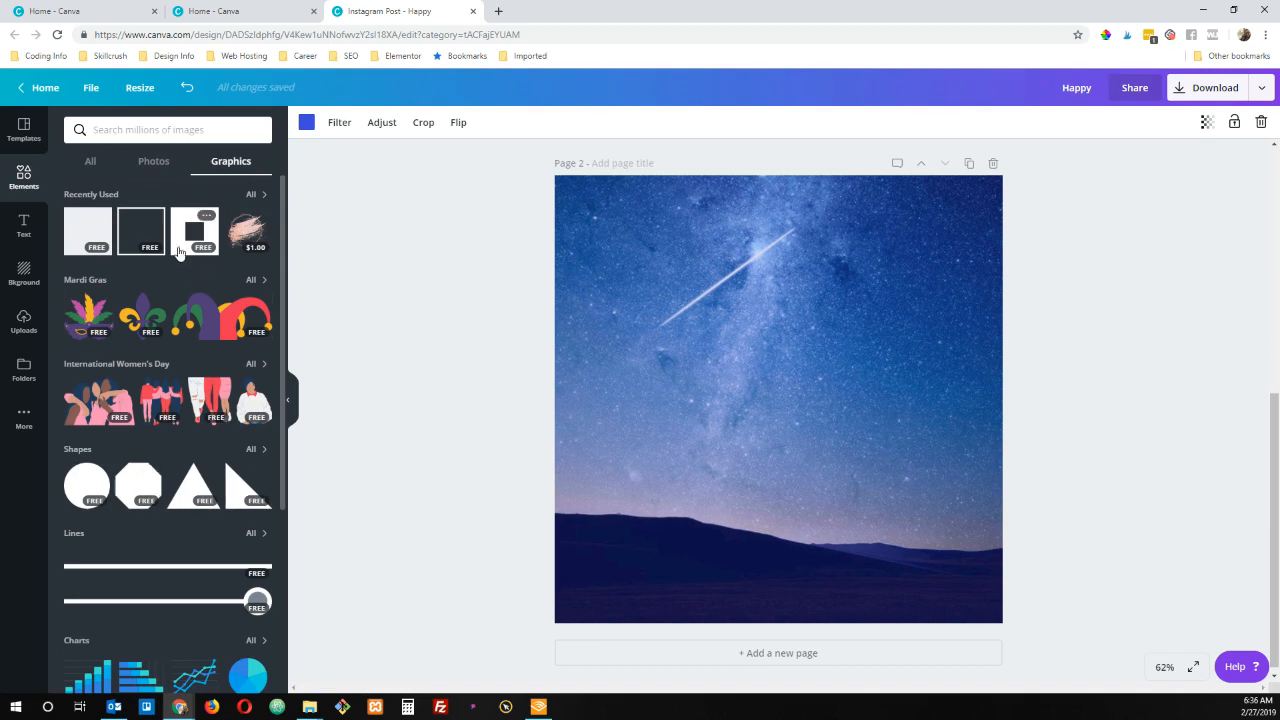
pyautogui.click(84, 164)
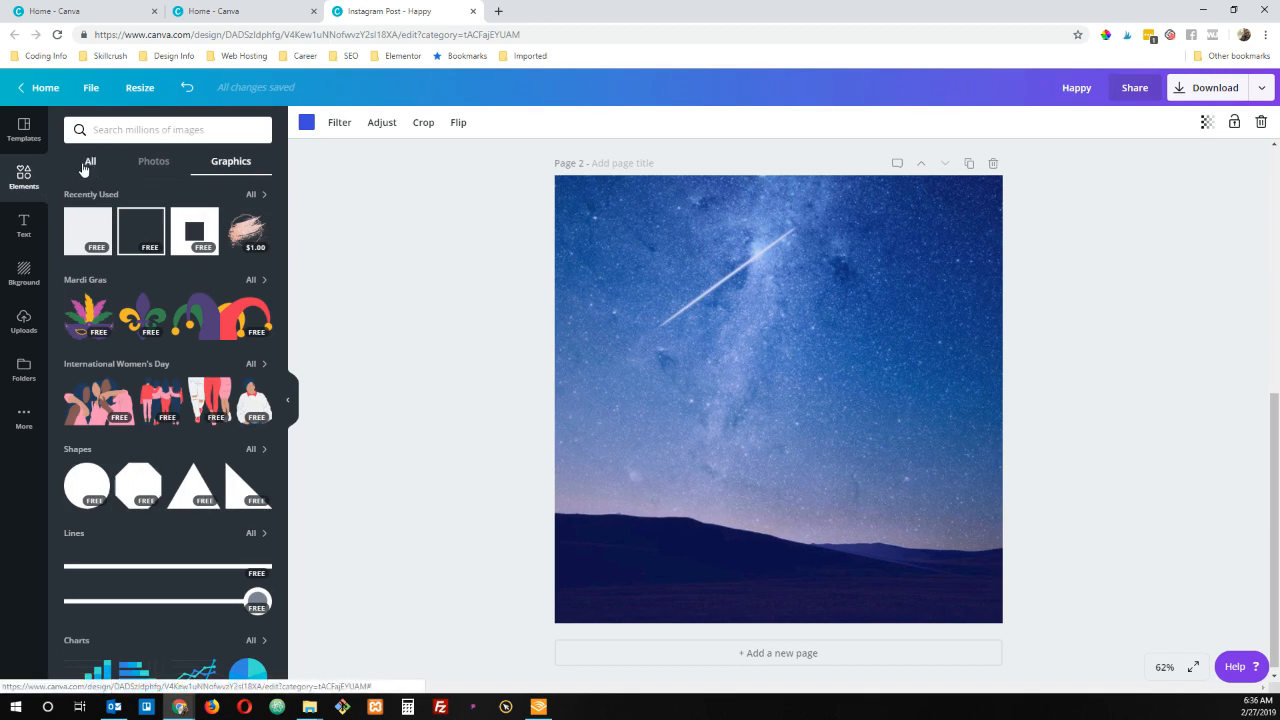
pyautogui.click(255, 460)
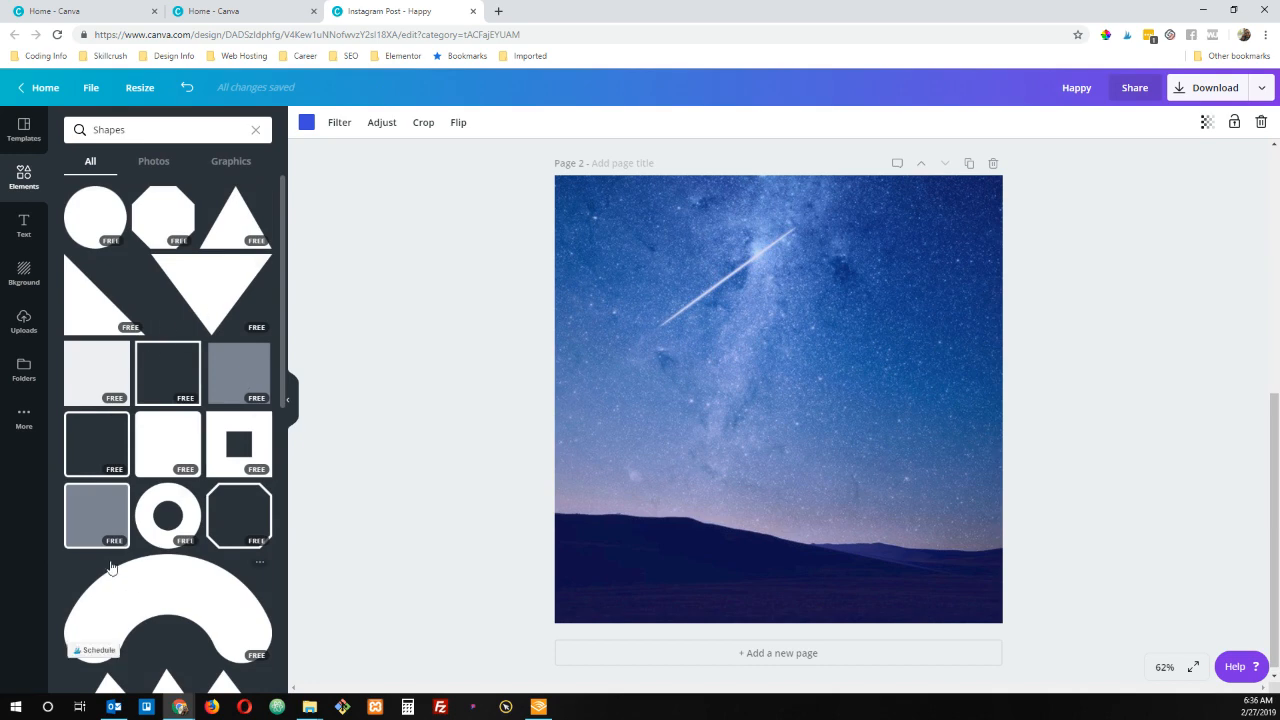
pyautogui.click(99, 376)
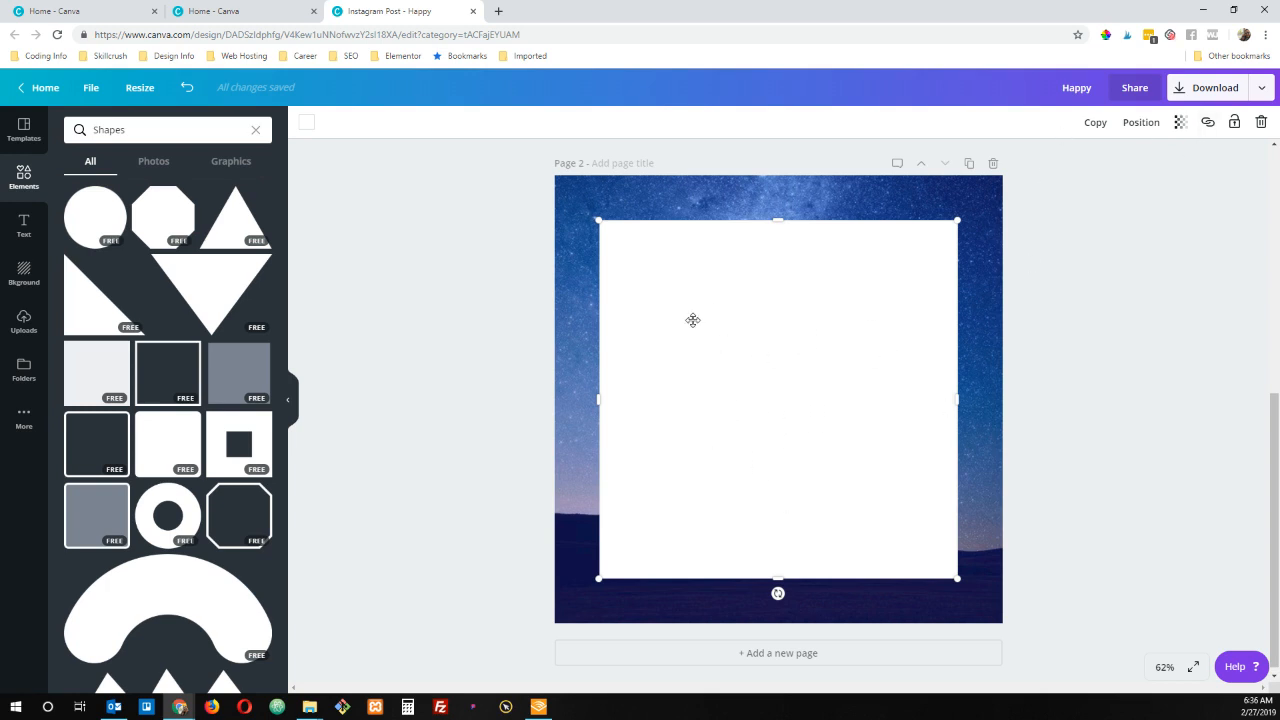
pyautogui.click(1181, 124)
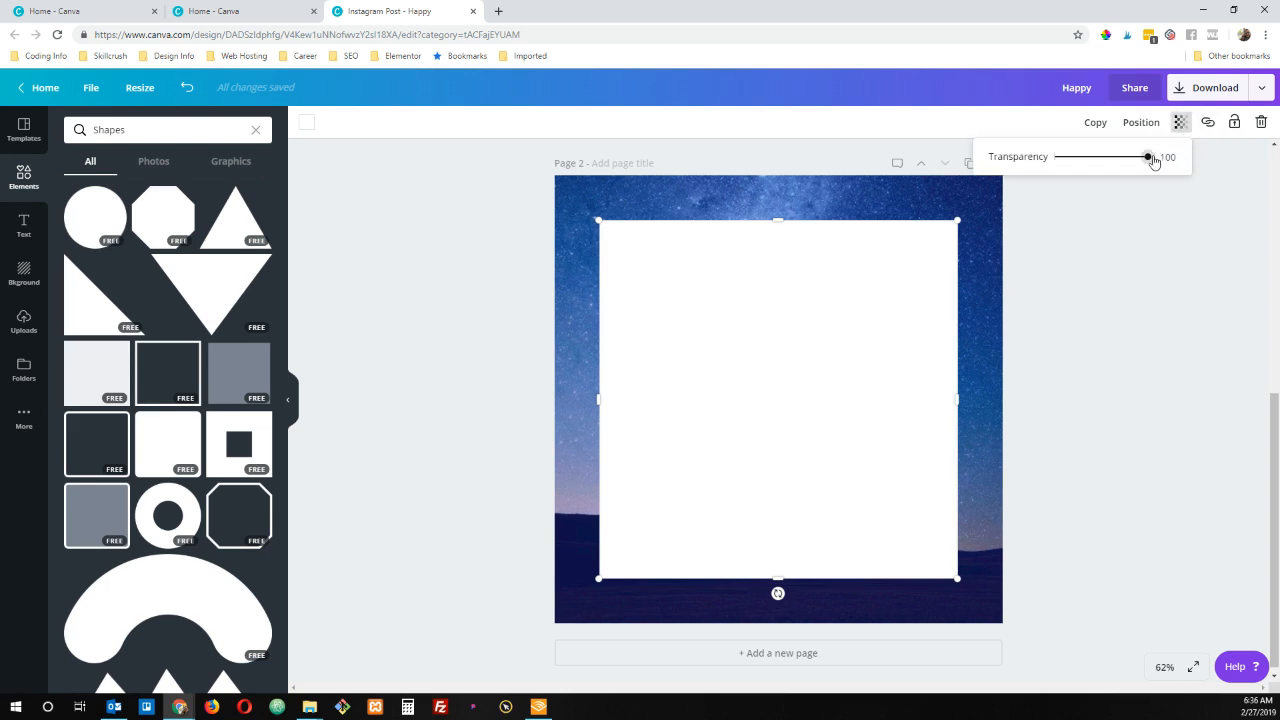
pyautogui.moveTo(1153, 161); pyautogui.dragTo(1106, 168)
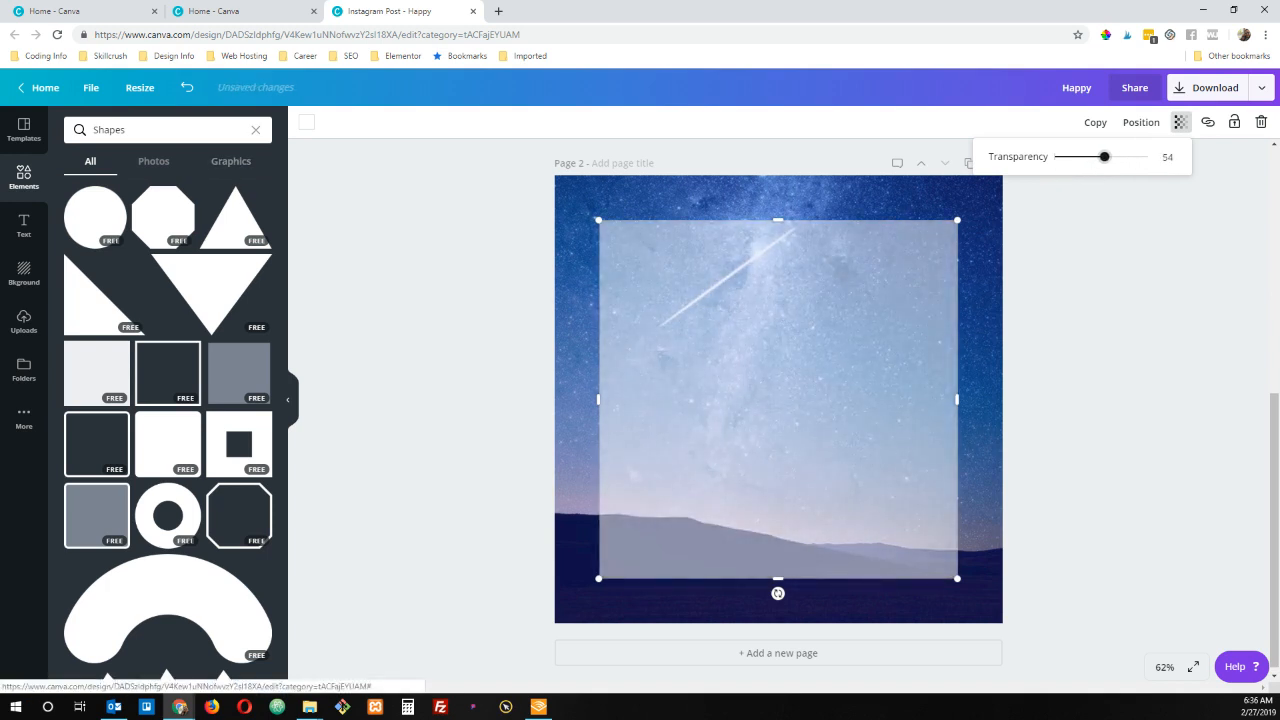
# Find the "Steak Night" text combination among the ready-made text designs and add it to page 2.
pyautogui.click(24, 228)
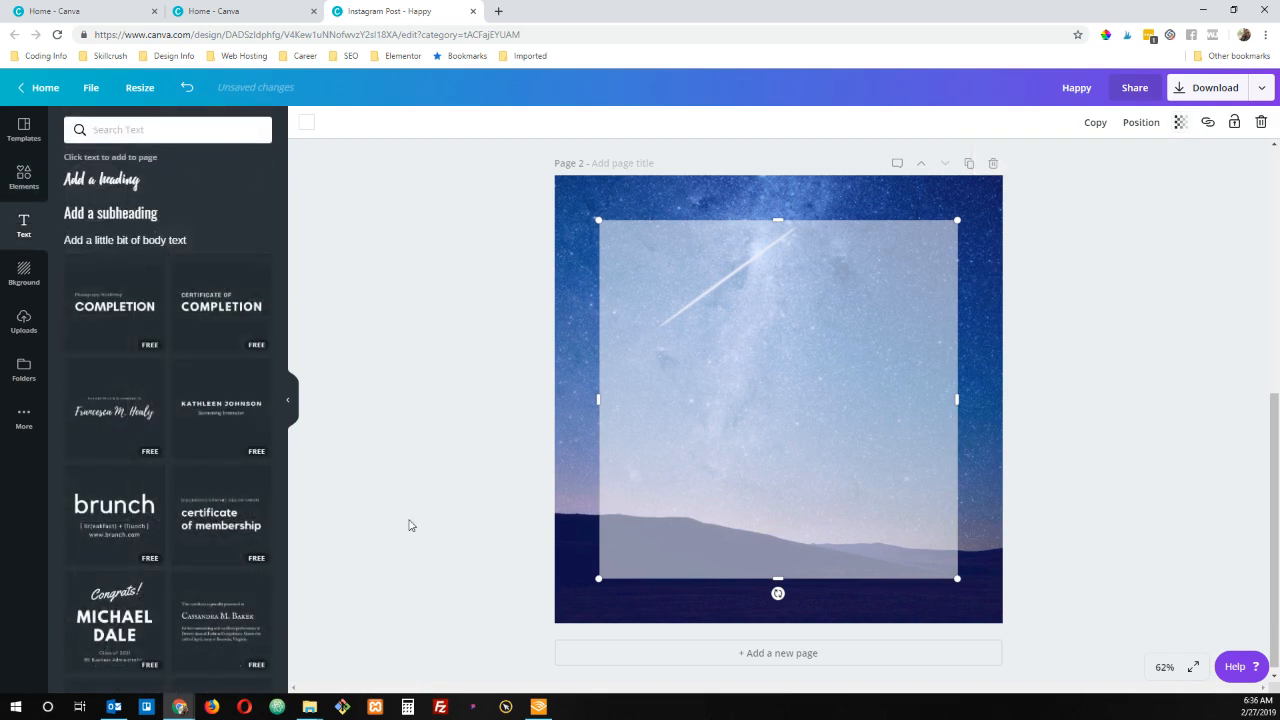
pyautogui.scroll(-2, 155, 408)
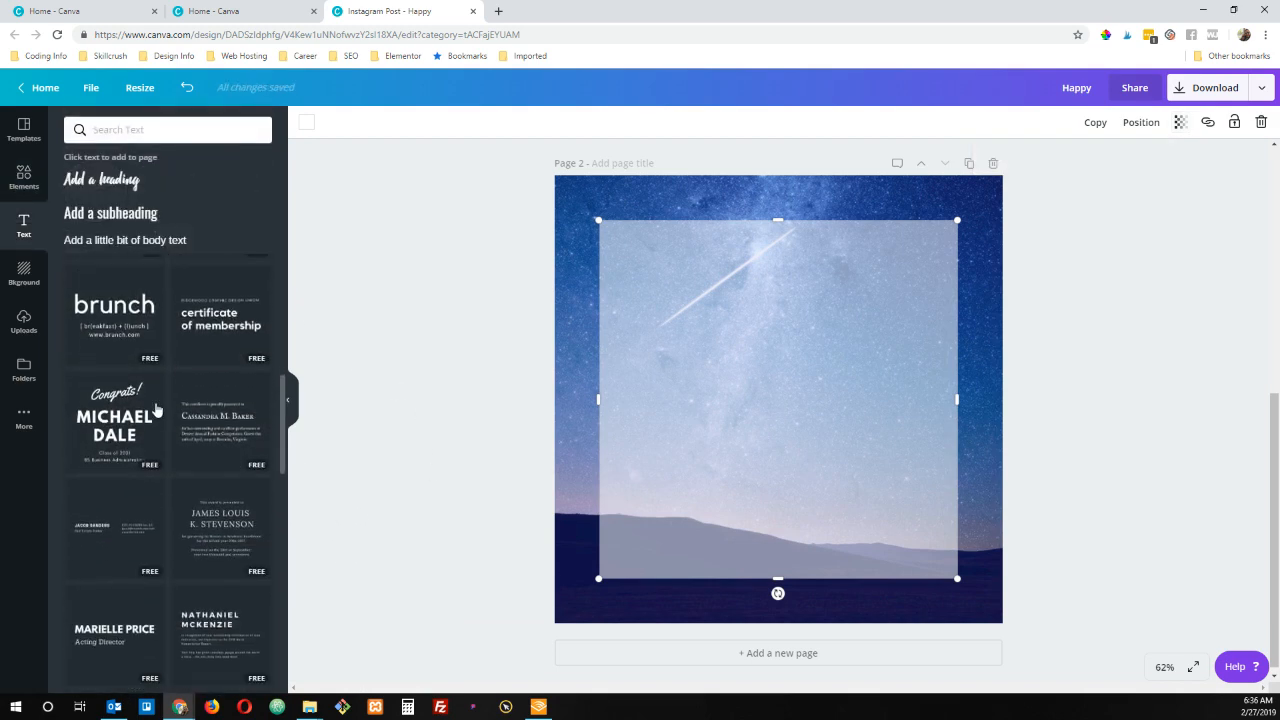
pyautogui.scroll(-1, 114, 500)
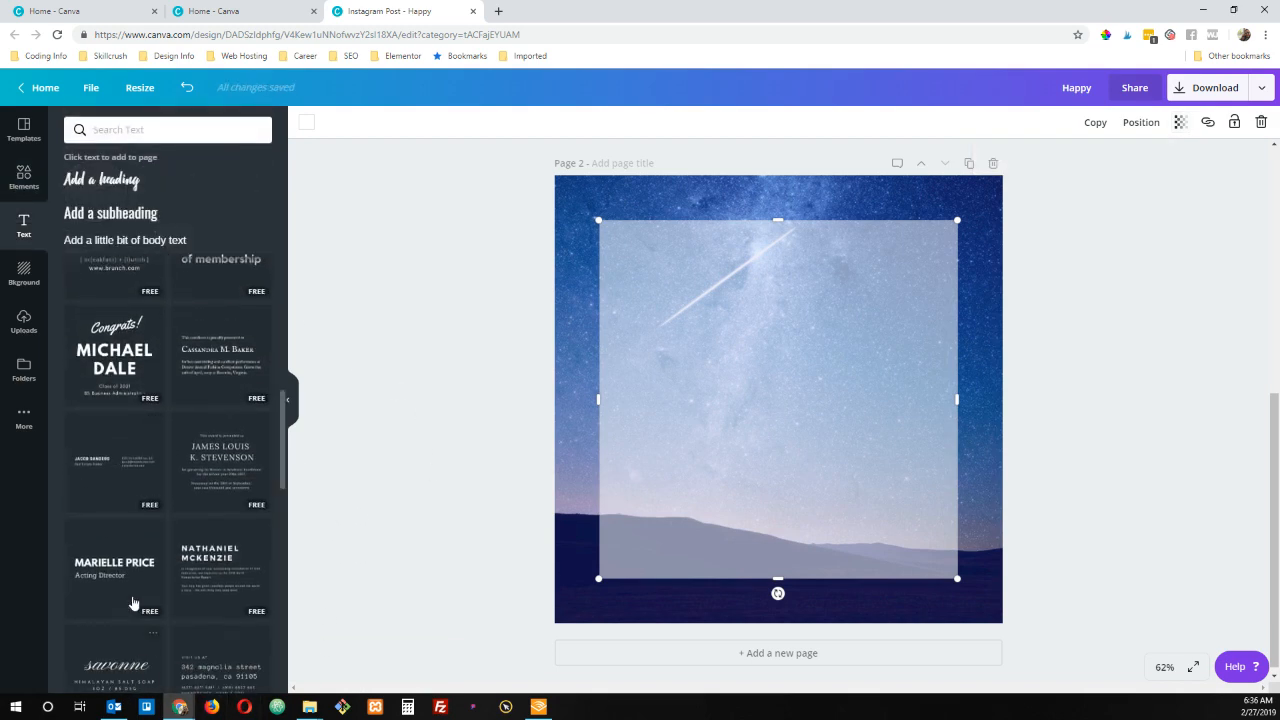
pyautogui.scroll(-4, 133, 600)
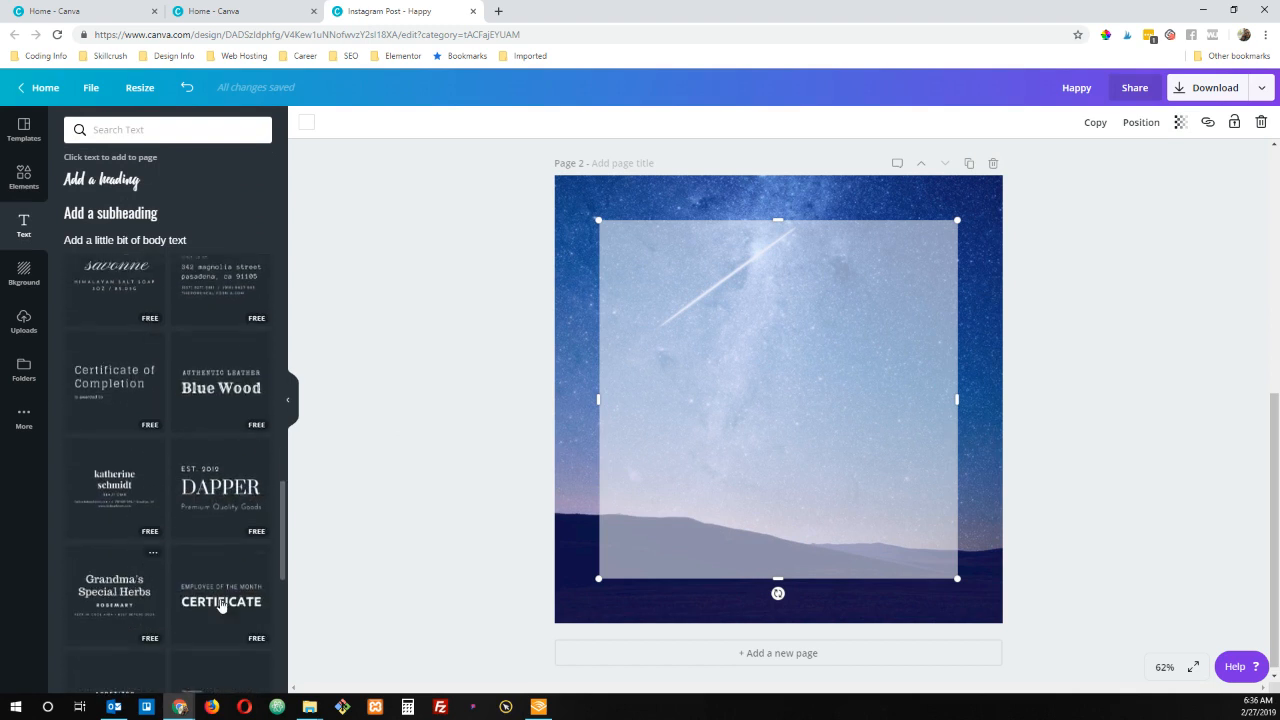
pyautogui.scroll(-1, 127, 522)
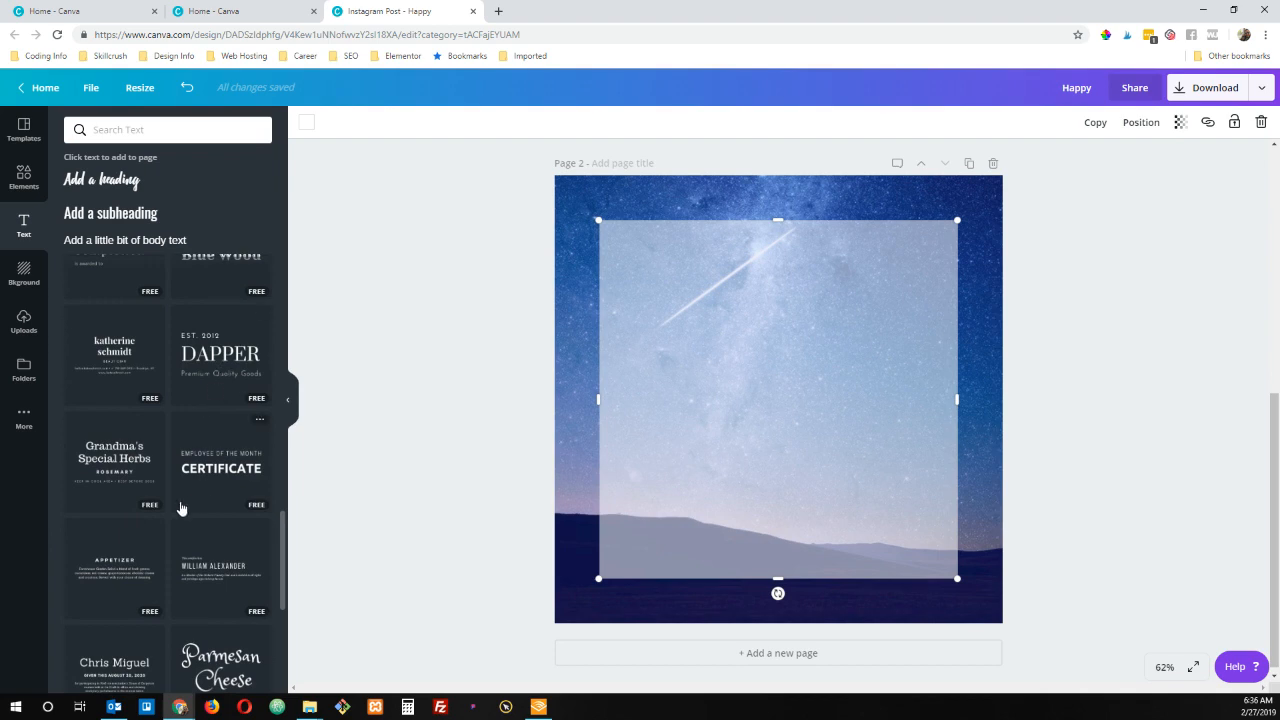
pyautogui.scroll(-2, 177, 525)
pyautogui.scroll(-2, 188, 560)
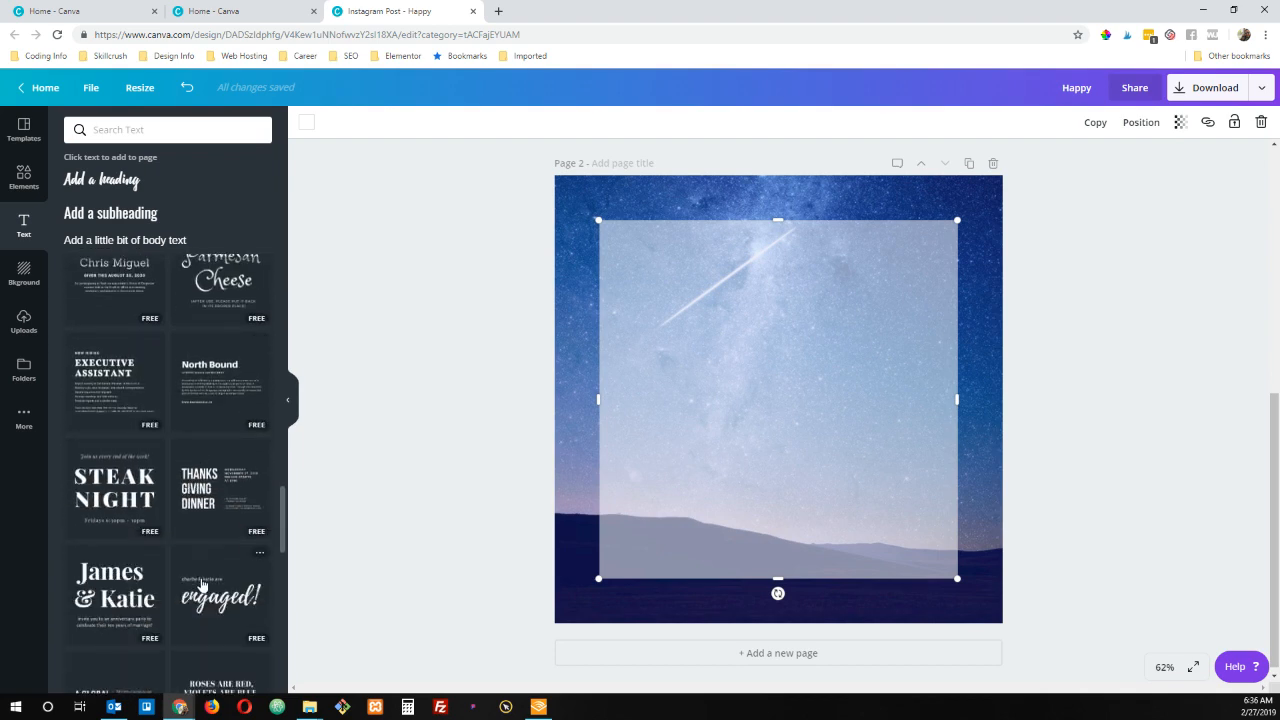
pyautogui.click(110, 487)
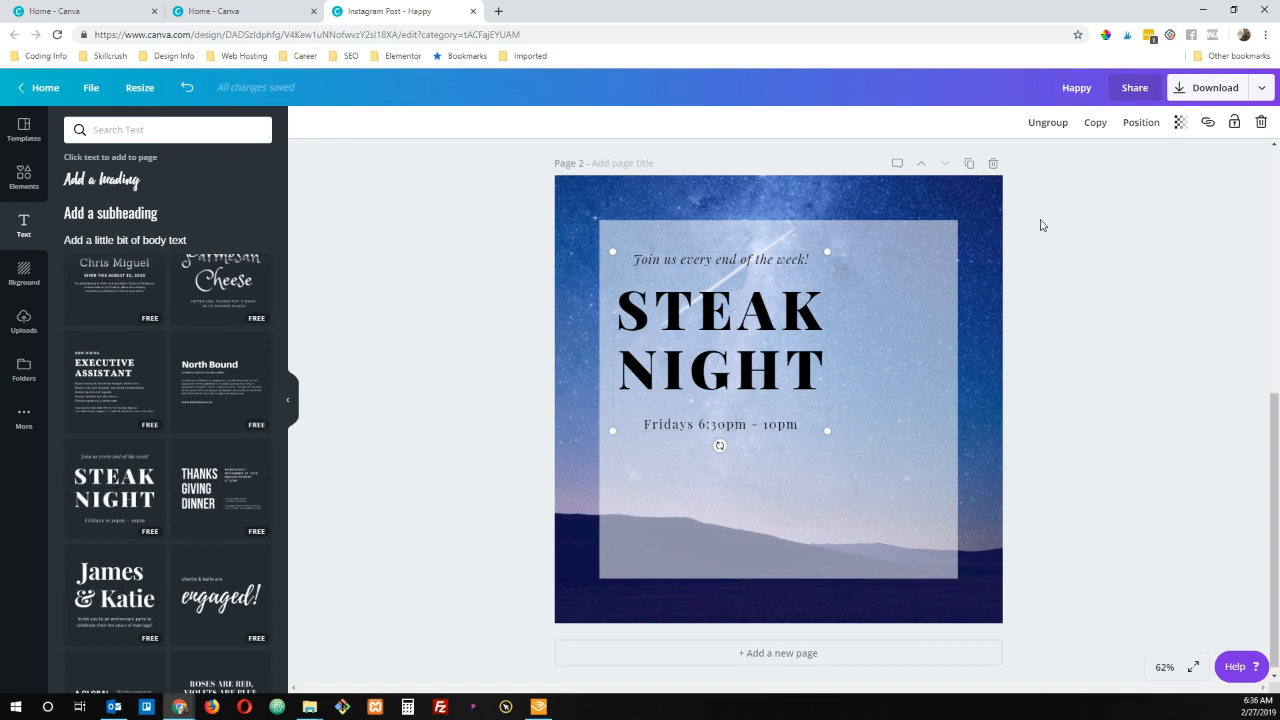
# Align the "Steak Night" text group to the center and middle of the page.
pyautogui.click(1141, 122)
pyautogui.click(1092, 338)
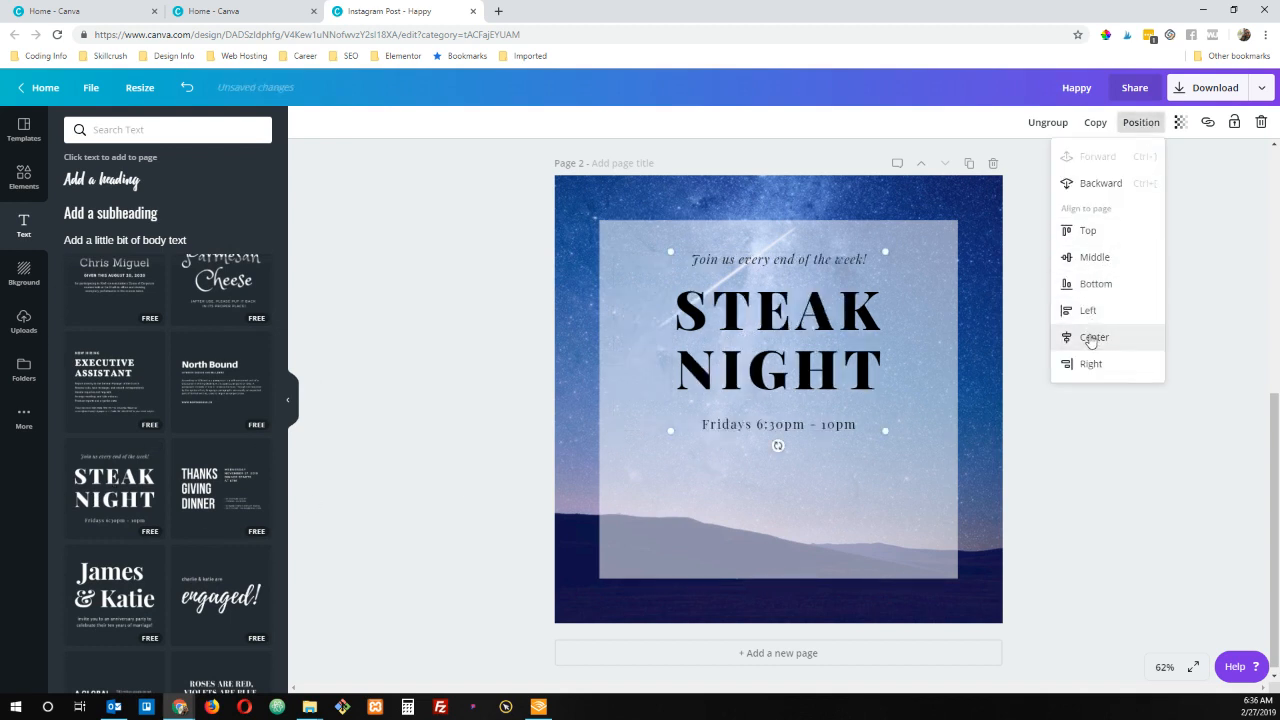
pyautogui.click(1092, 260)
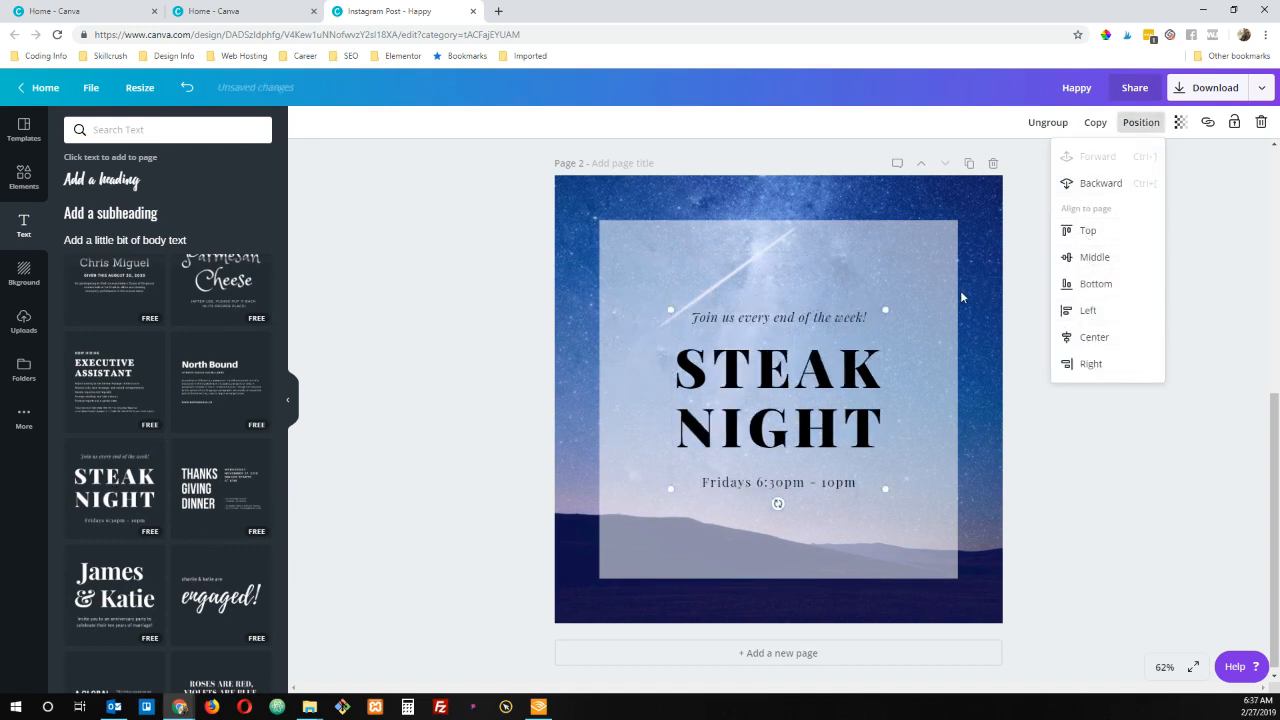
# Change the font of the "Join us every end of the week!" line on page 2 to Aileron Regular.
pyautogui.click(703, 317)
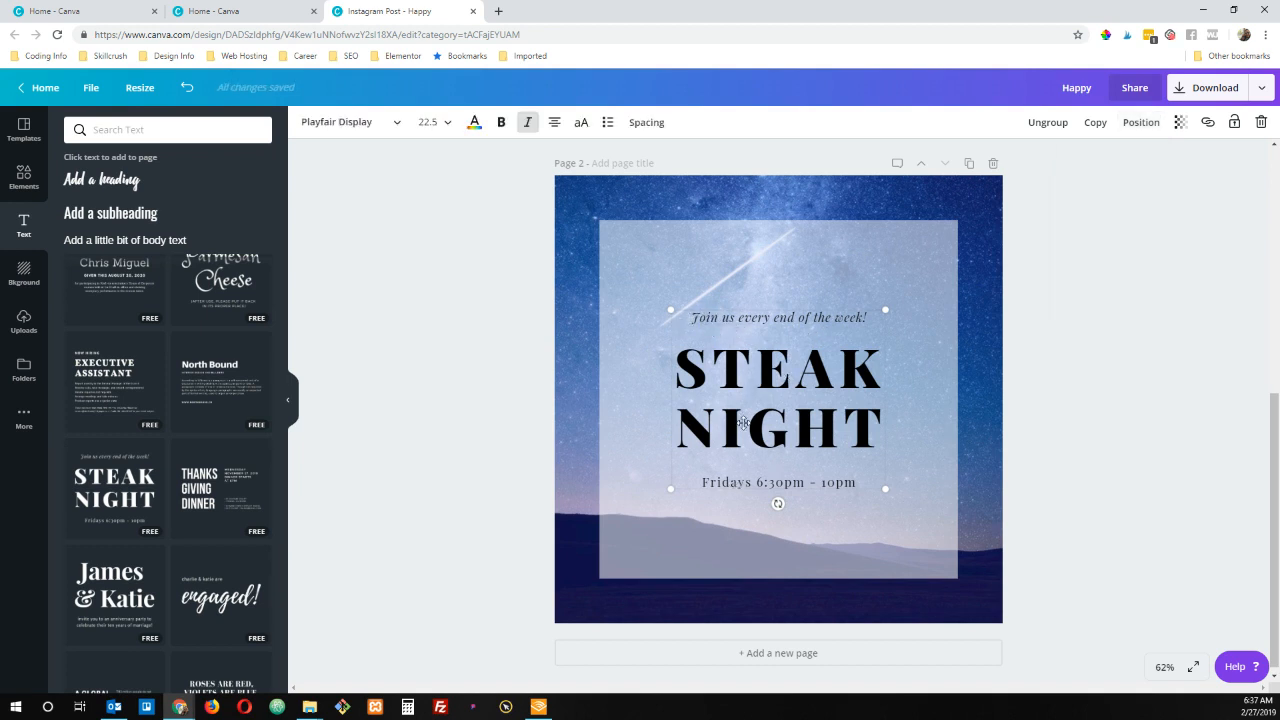
pyautogui.click(384, 124)
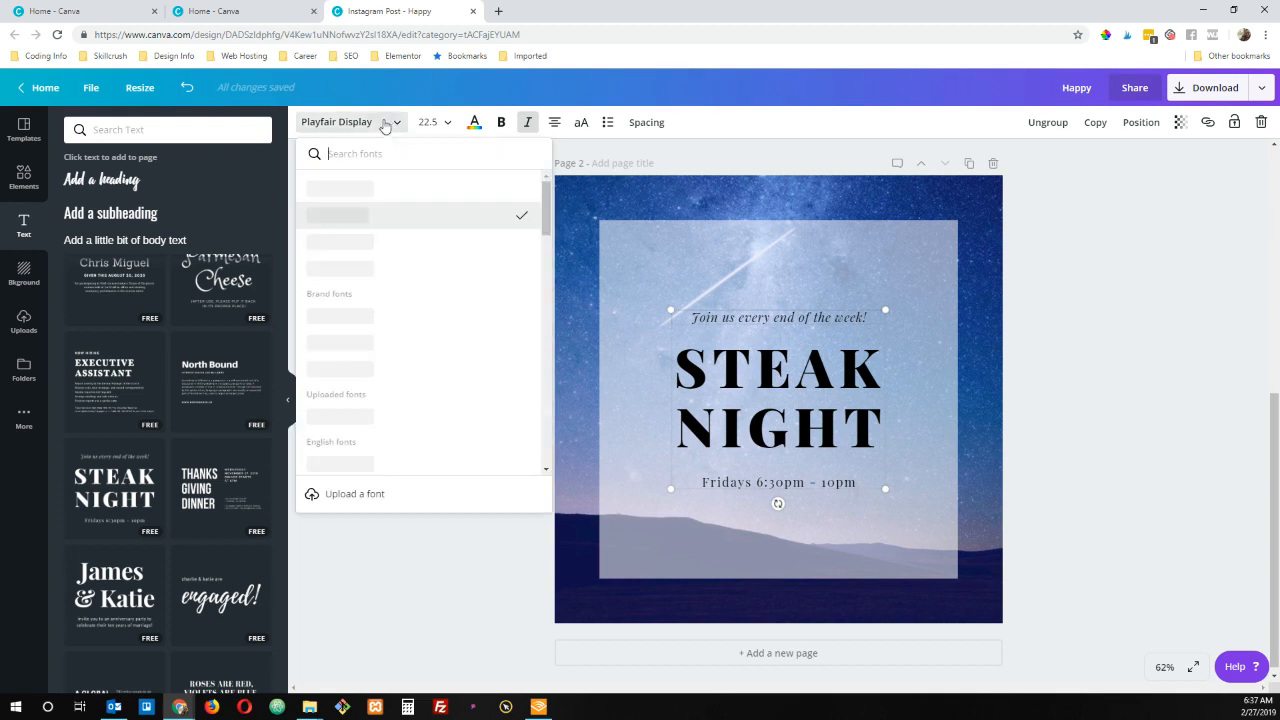
pyautogui.scroll(-5, 360, 420)
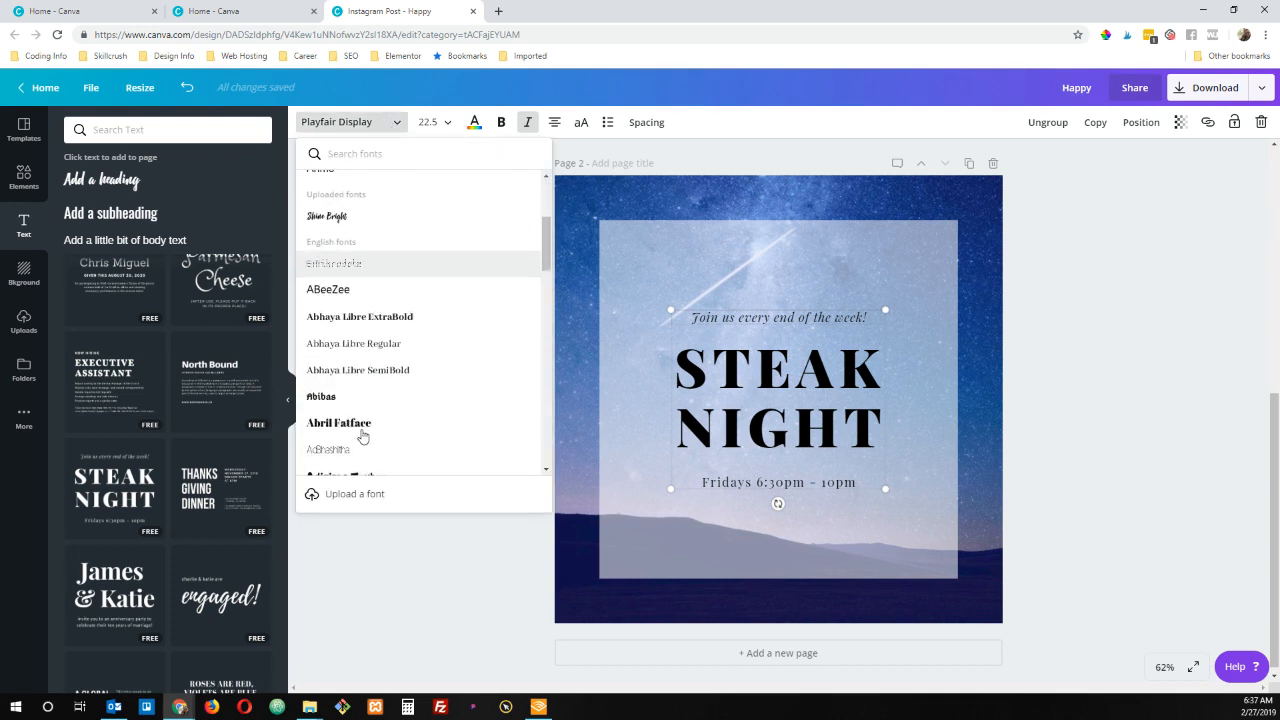
pyautogui.click(336, 400)
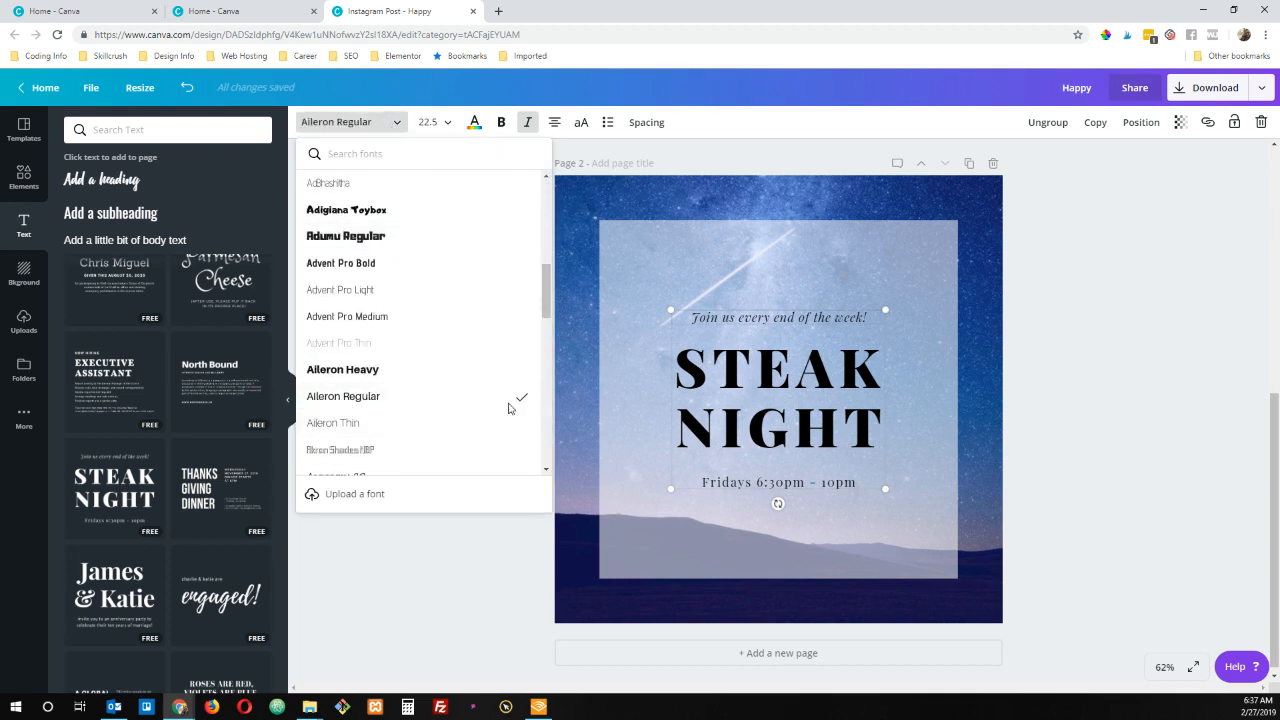
# Find the Vampiro One font and apply it to the "STEAK NIGHT" heading.
pyautogui.click(774, 372)
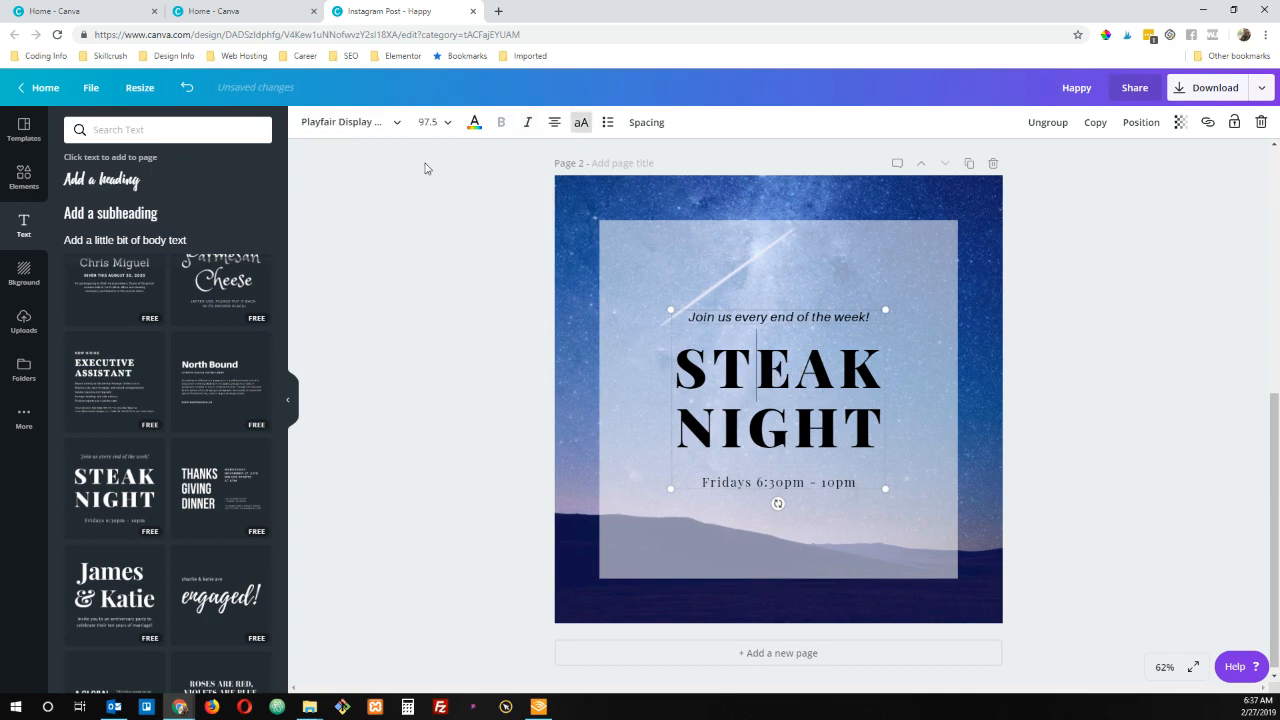
pyautogui.click(394, 124)
pyautogui.scroll(-10, 366, 383)
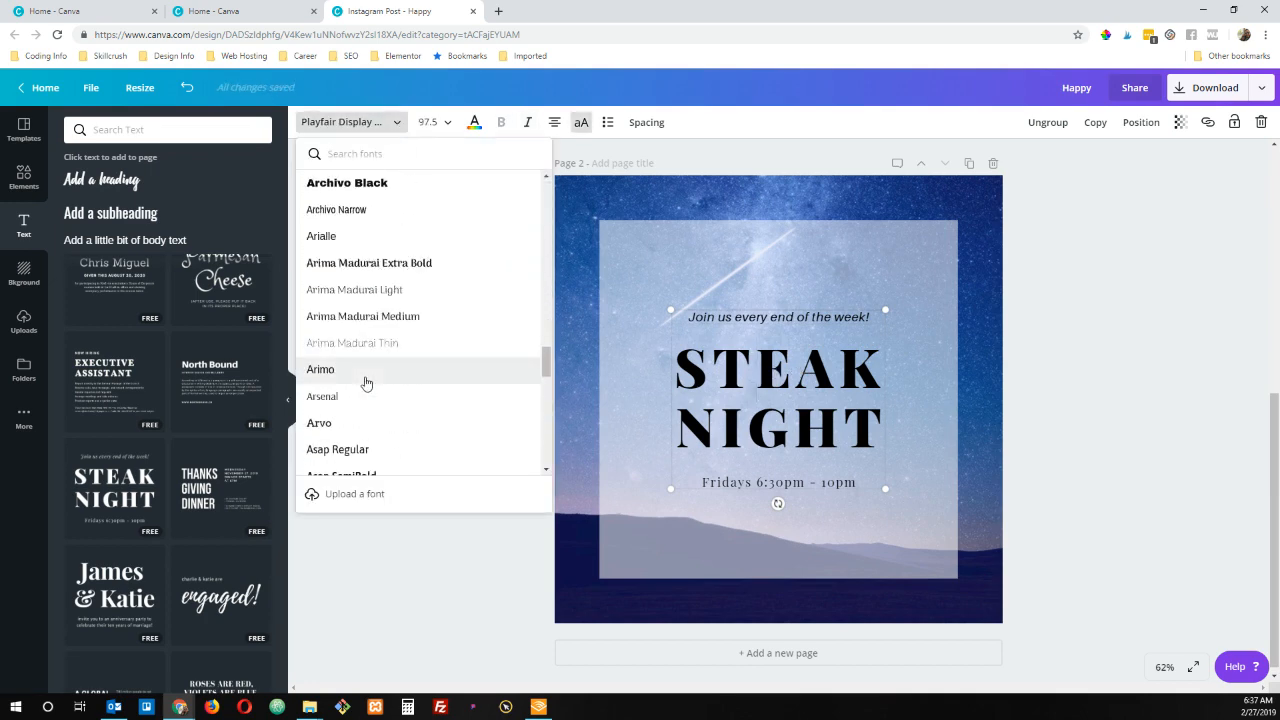
pyautogui.write('v')
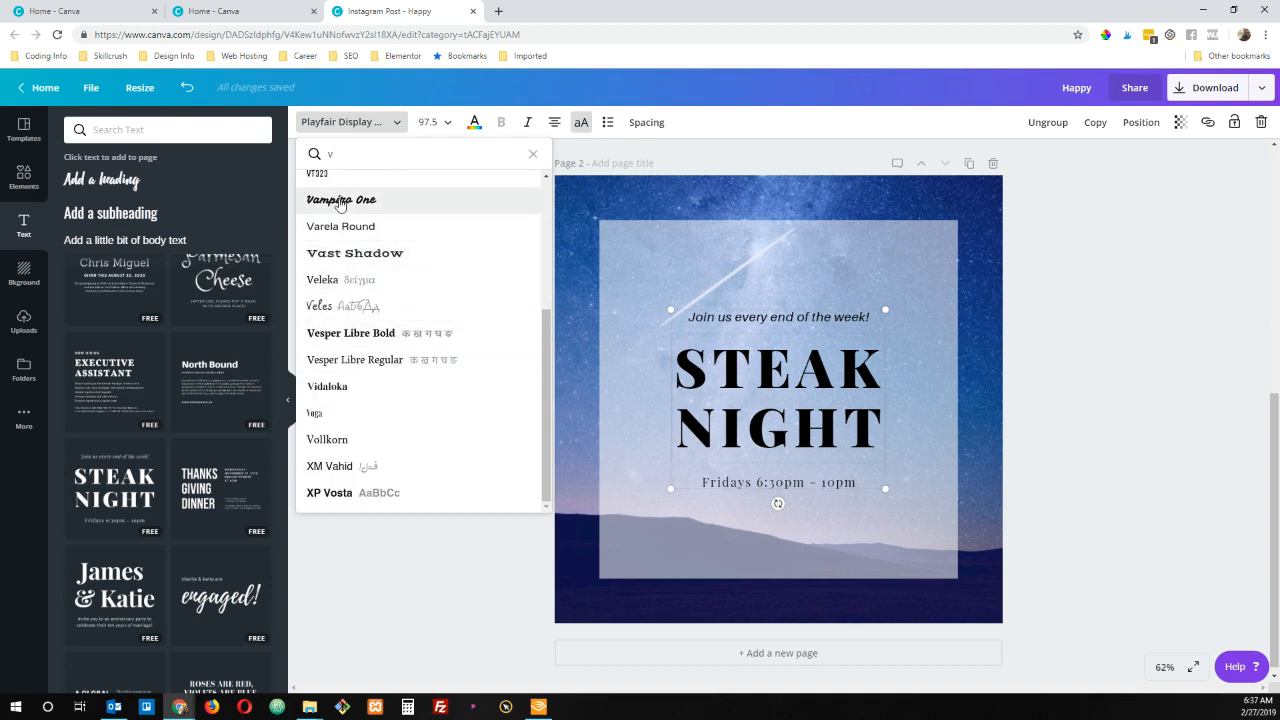
pyautogui.click(340, 200)
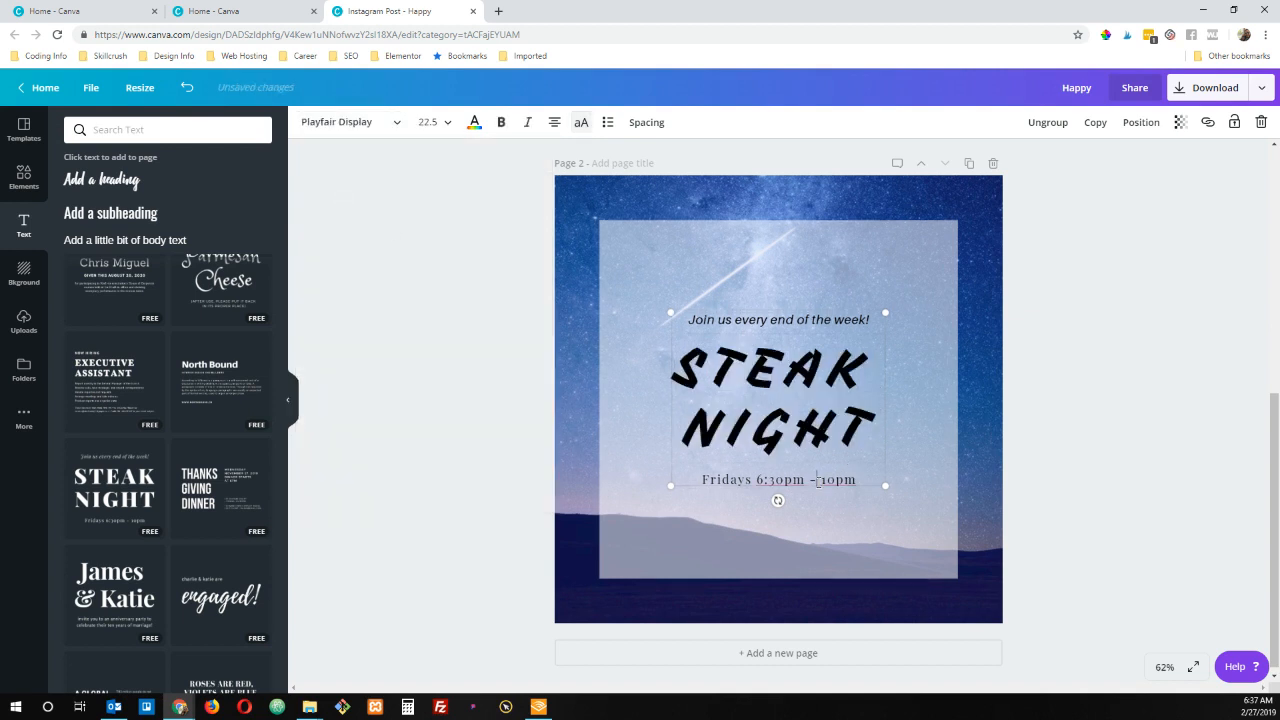
# Set the "Fridays 6:30pm - 10pm" line to Aileron Regular and color it with the dark teal brand color.
pyautogui.click(392, 128)
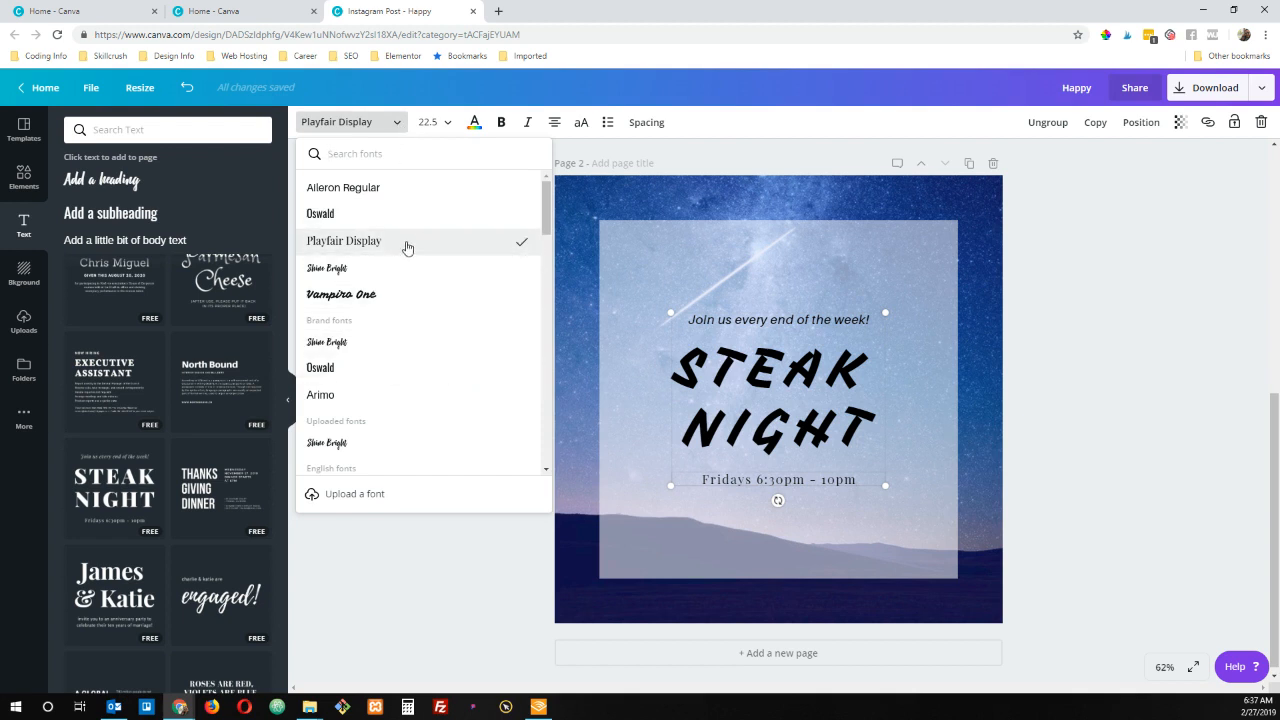
pyautogui.click(398, 187)
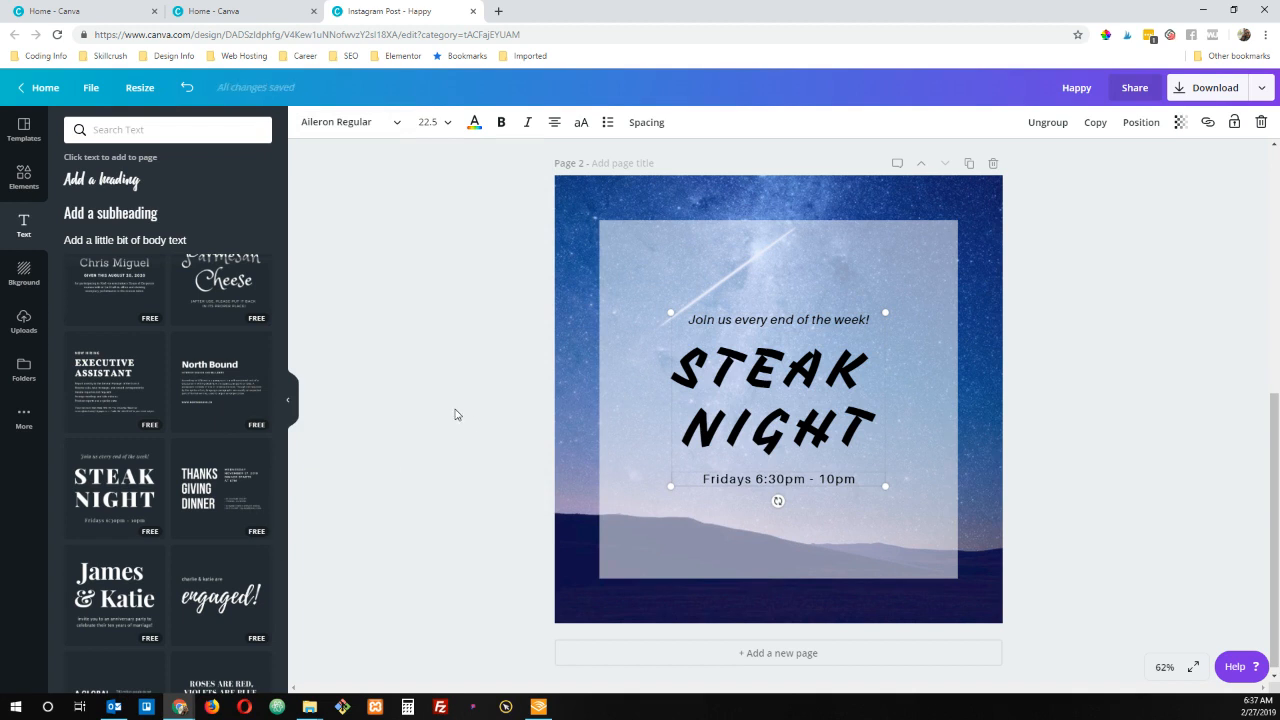
pyautogui.click(475, 123)
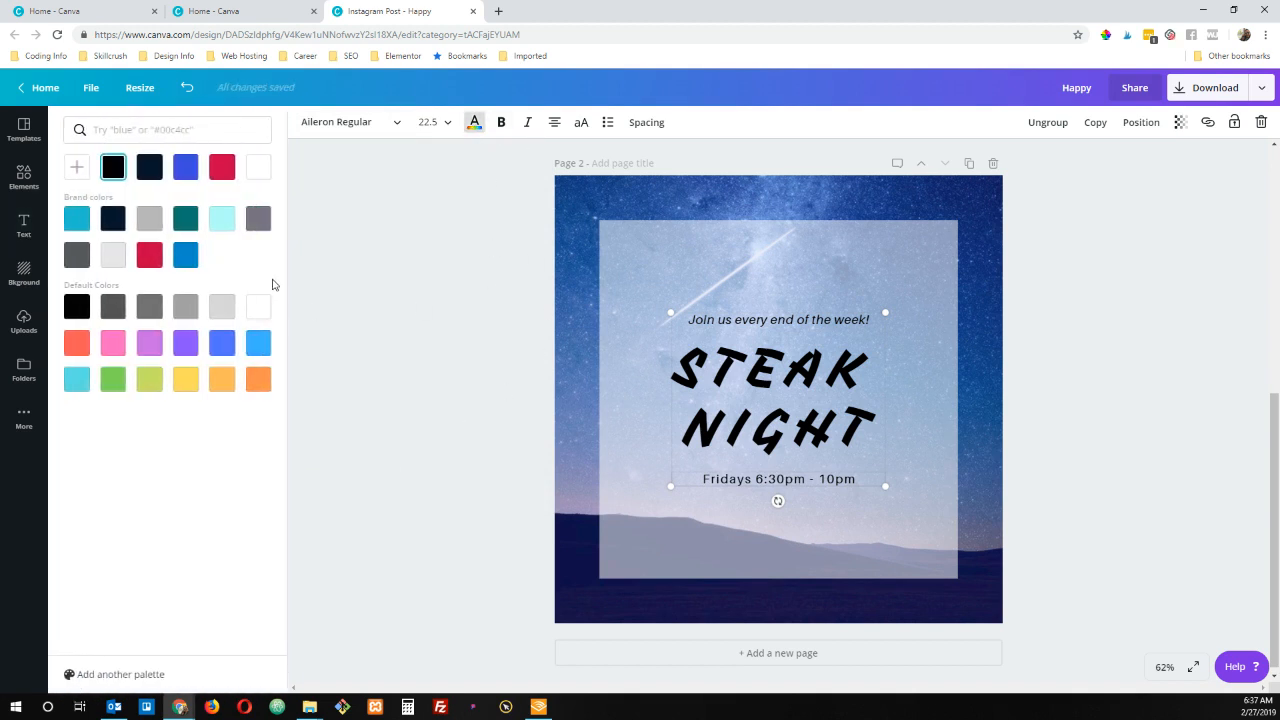
pyautogui.click(186, 228)
pyautogui.click(417, 374)
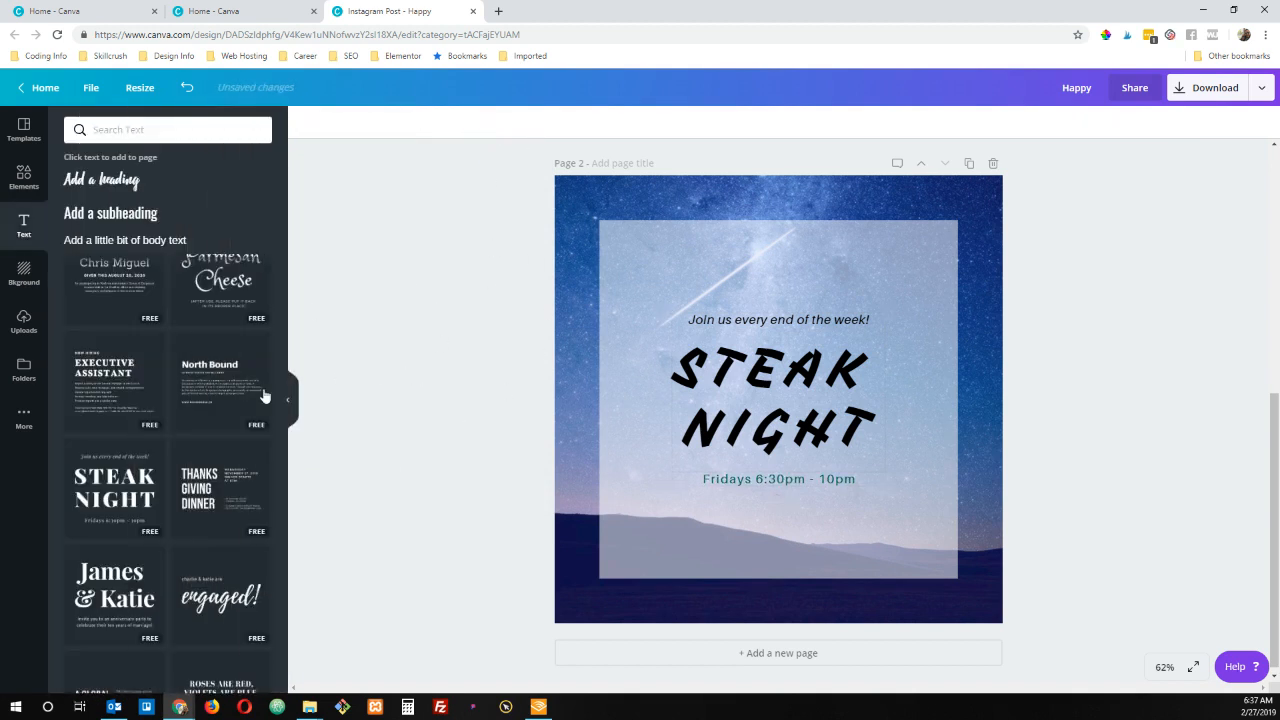
# Look through the Shapes results, then clear that search and browse all element categories from lines and frames to photo themes.
pyautogui.click(23, 175)
pyautogui.scroll(-3, 185, 481)
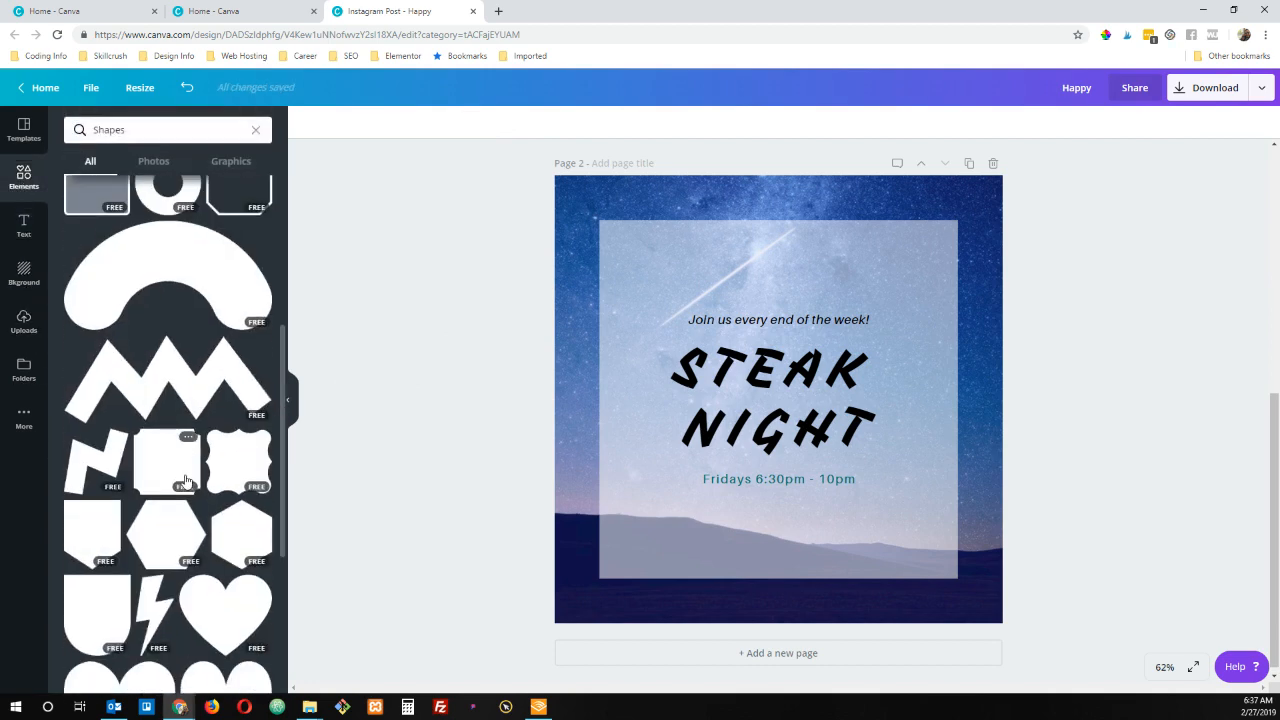
pyautogui.scroll(4, 178, 455)
pyautogui.click(230, 165)
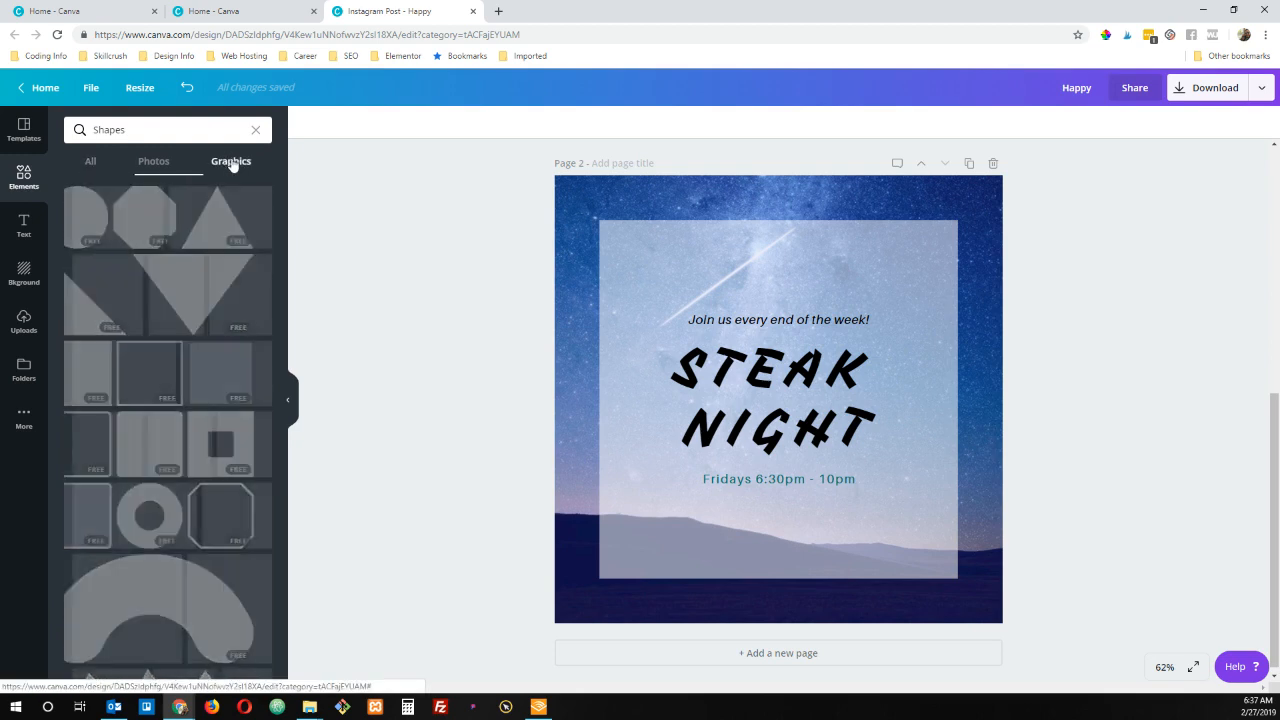
pyautogui.click(150, 162)
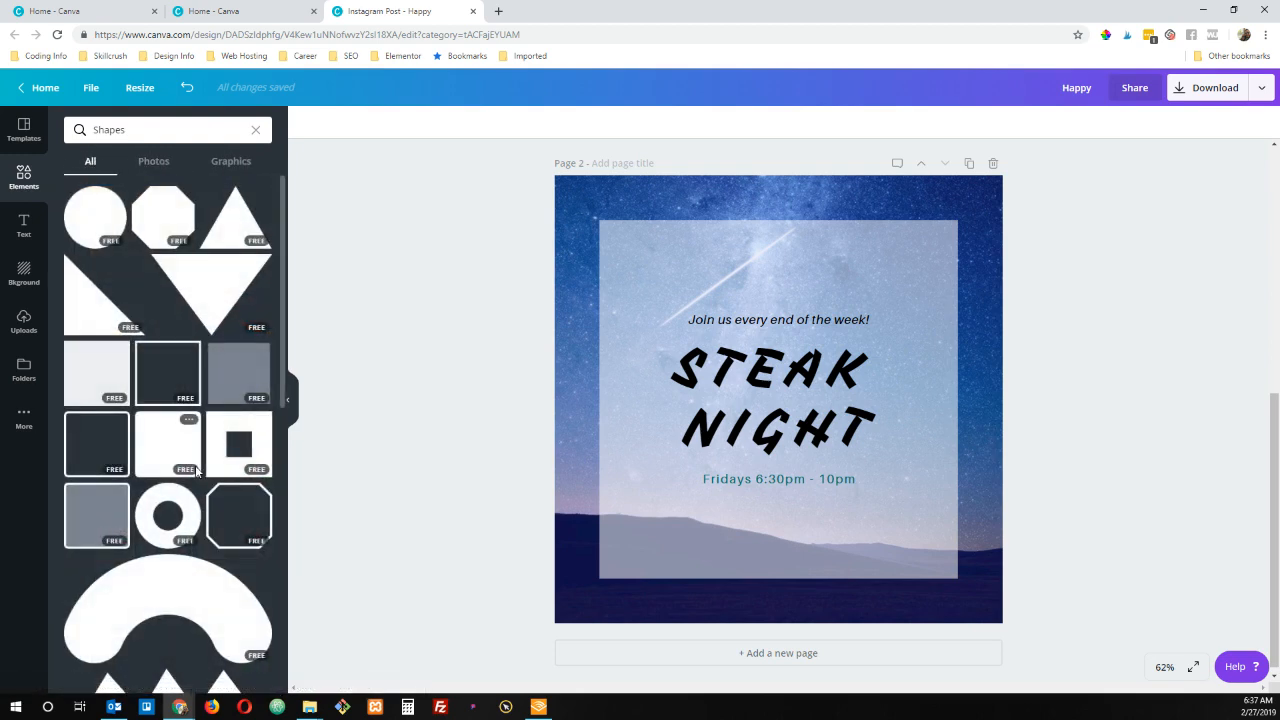
pyautogui.click(255, 130)
pyautogui.scroll(-1, 182, 452)
pyautogui.scroll(-10, 182, 452)
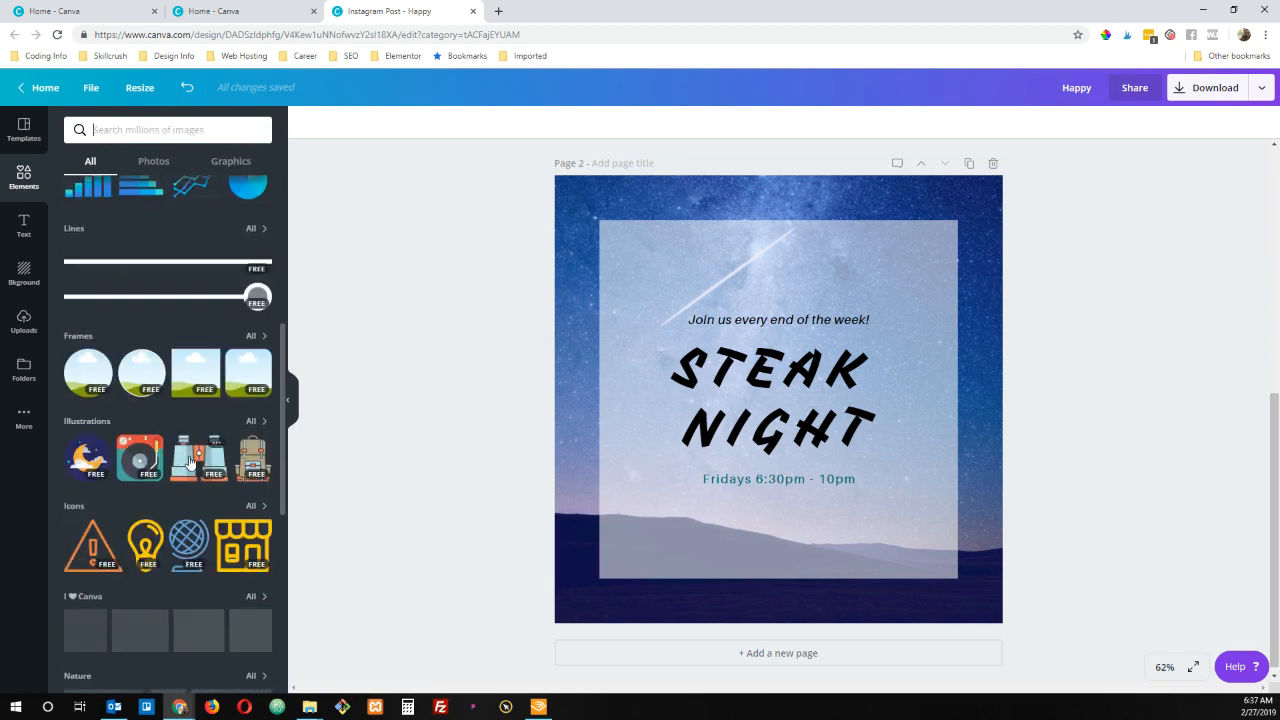
pyautogui.scroll(-8, 190, 462)
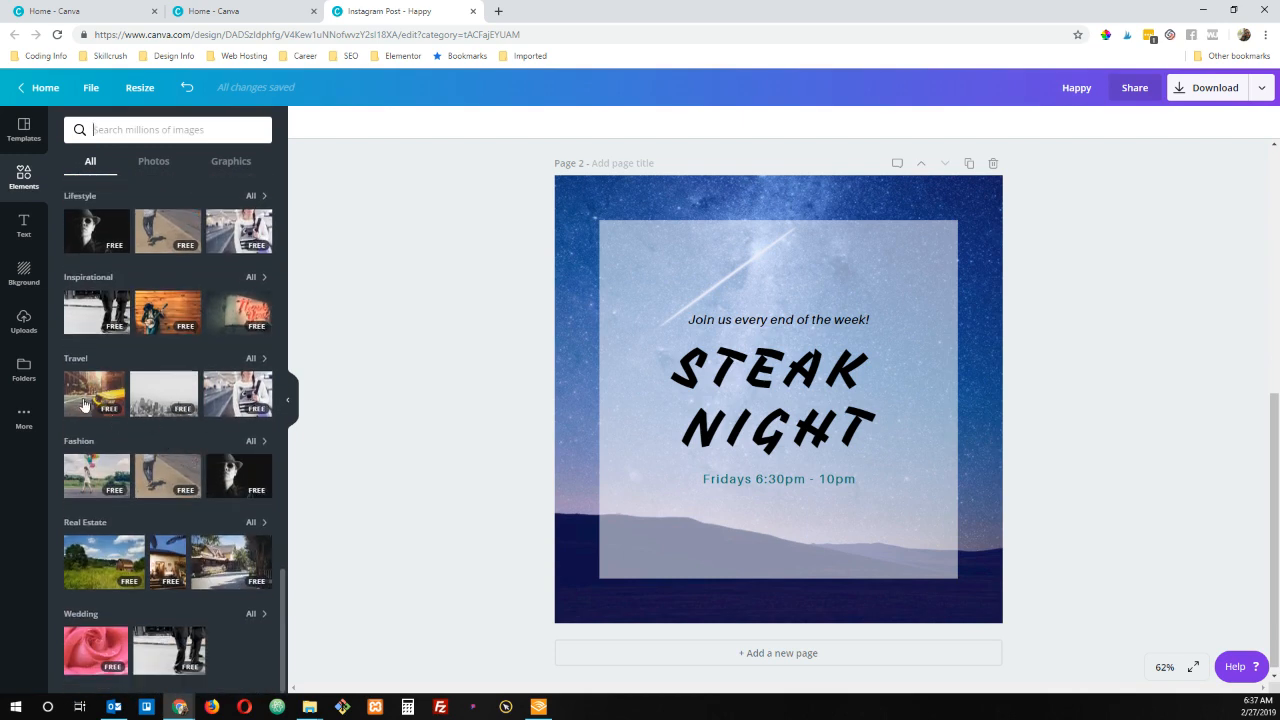
# Browse the previously uploaded images available for the design.
pyautogui.click(23, 336)
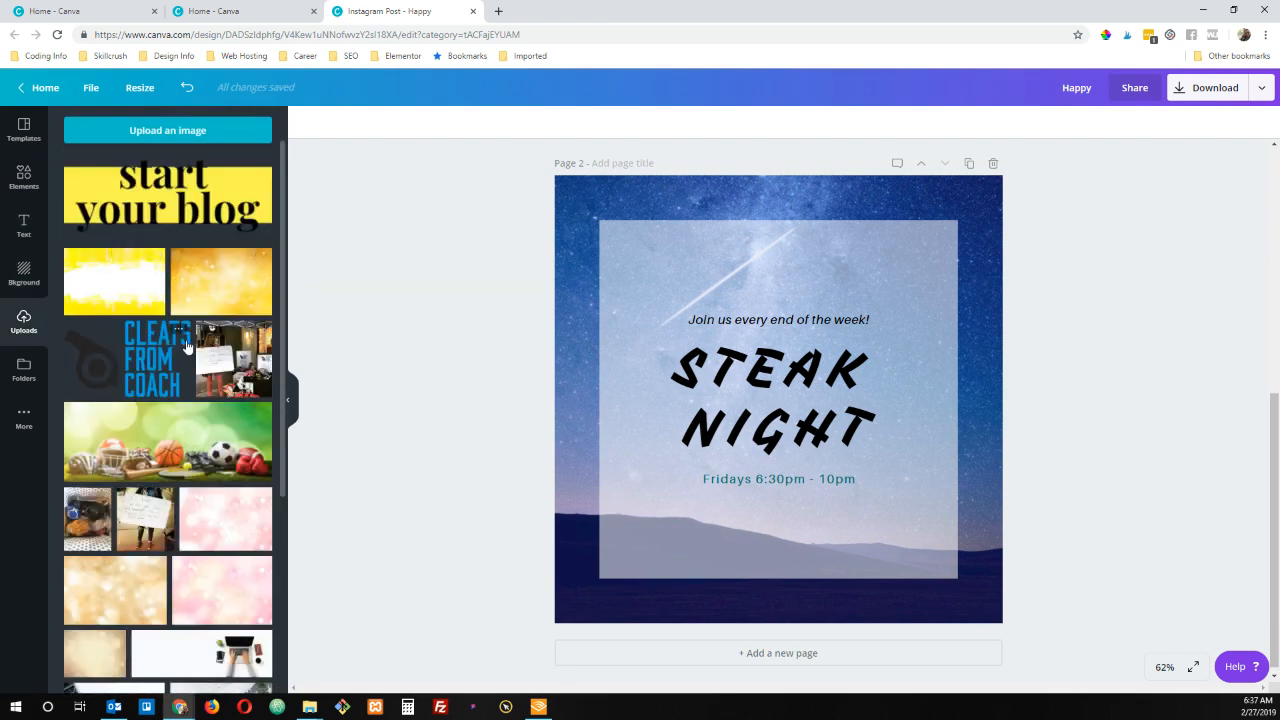
pyautogui.scroll(-8, 190, 350)
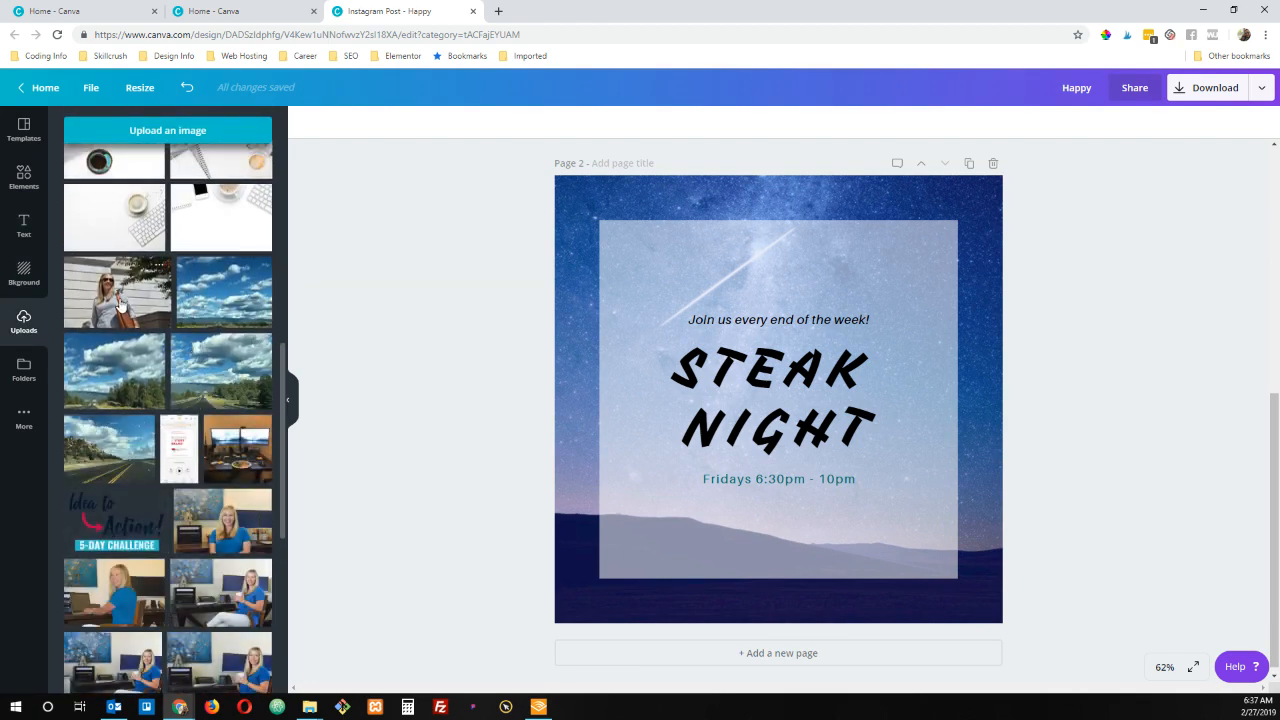
pyautogui.scroll(-3, 120, 305)
pyautogui.scroll(3, 120, 305)
pyautogui.scroll(1, 120, 305)
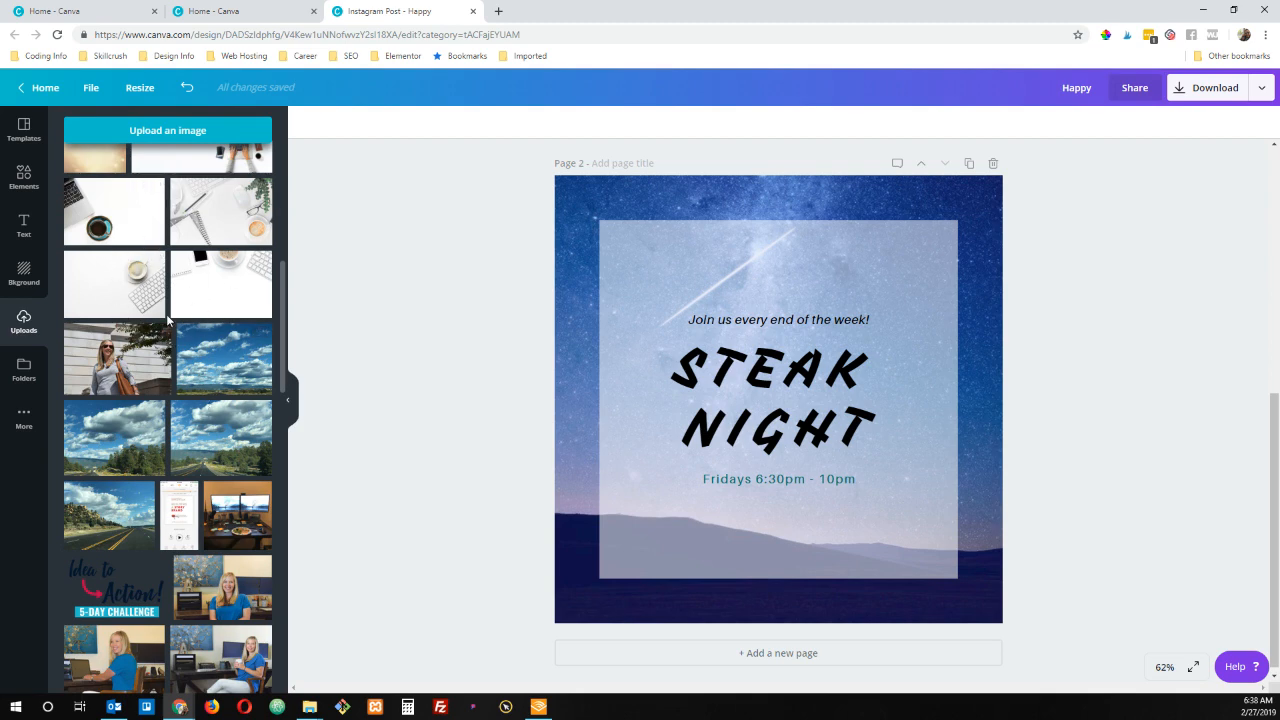
pyautogui.scroll(5, 168, 321)
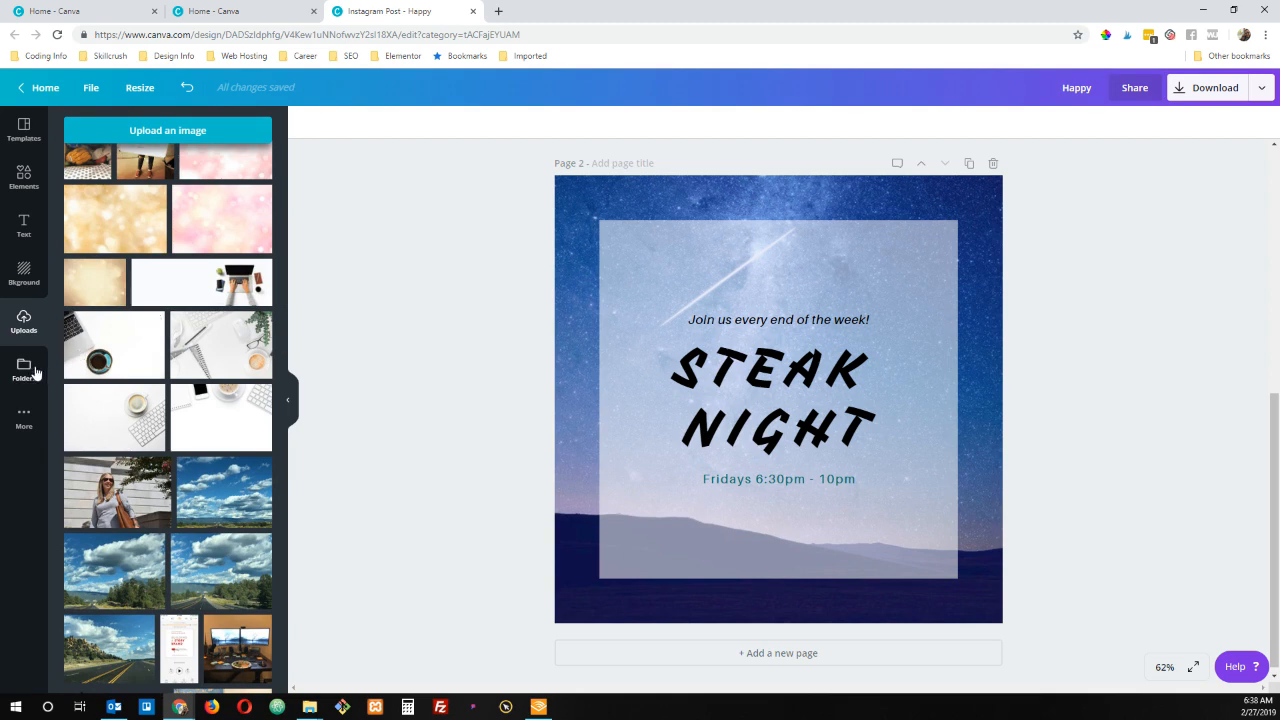
# Add the round A|K logo from the Logos folder, shrink it to about a third and center it below the "Fridays" line.
pyautogui.click(36, 372)
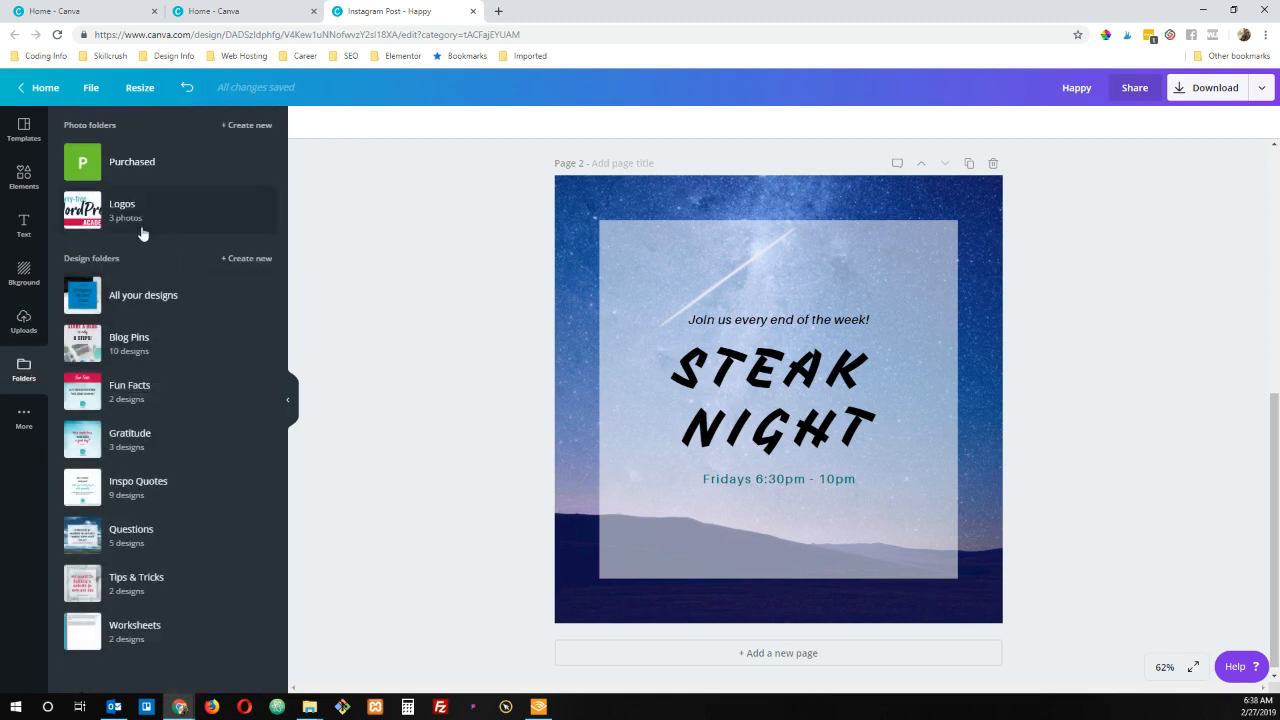
pyautogui.click(99, 218)
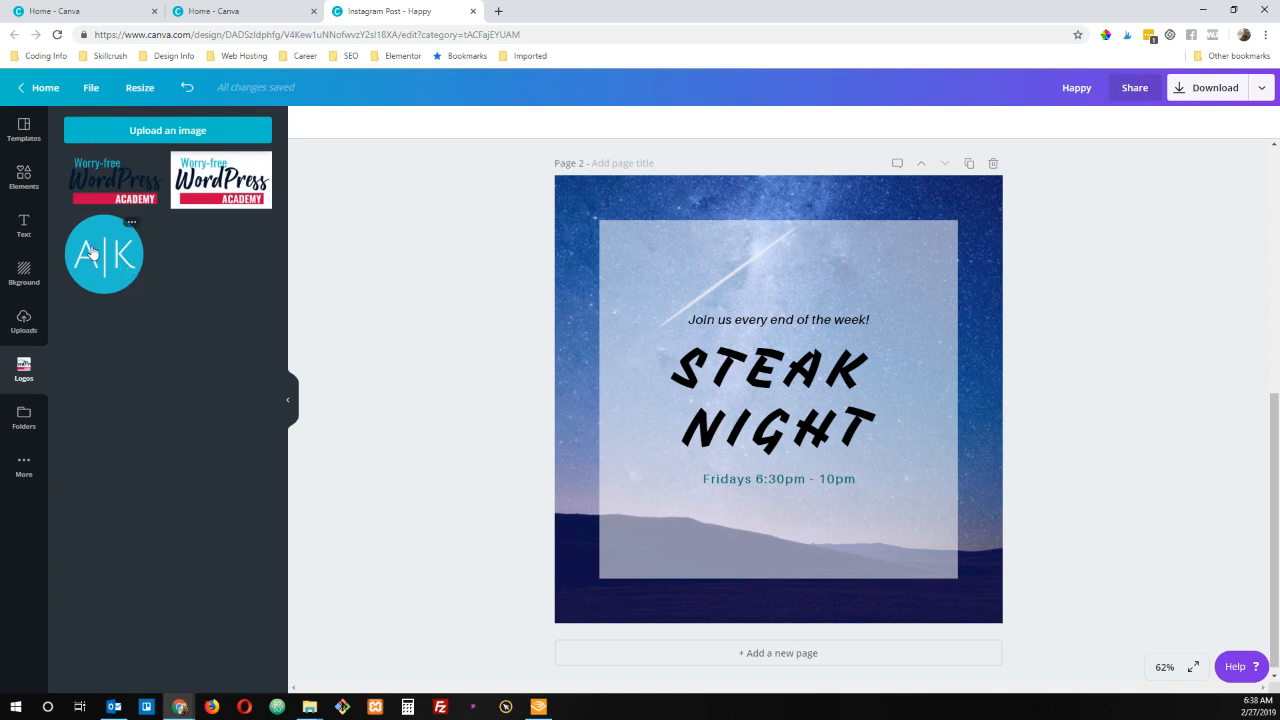
pyautogui.click(90, 249)
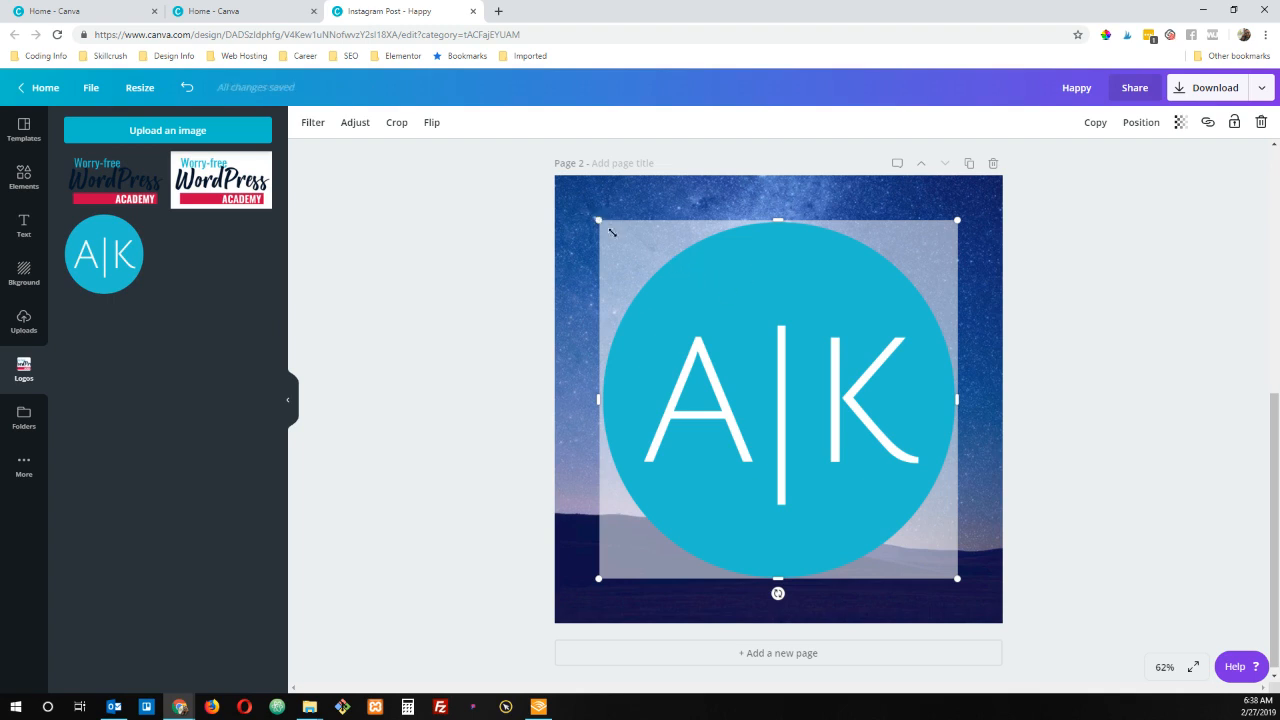
pyautogui.moveTo(612, 232); pyautogui.dragTo(836, 458)
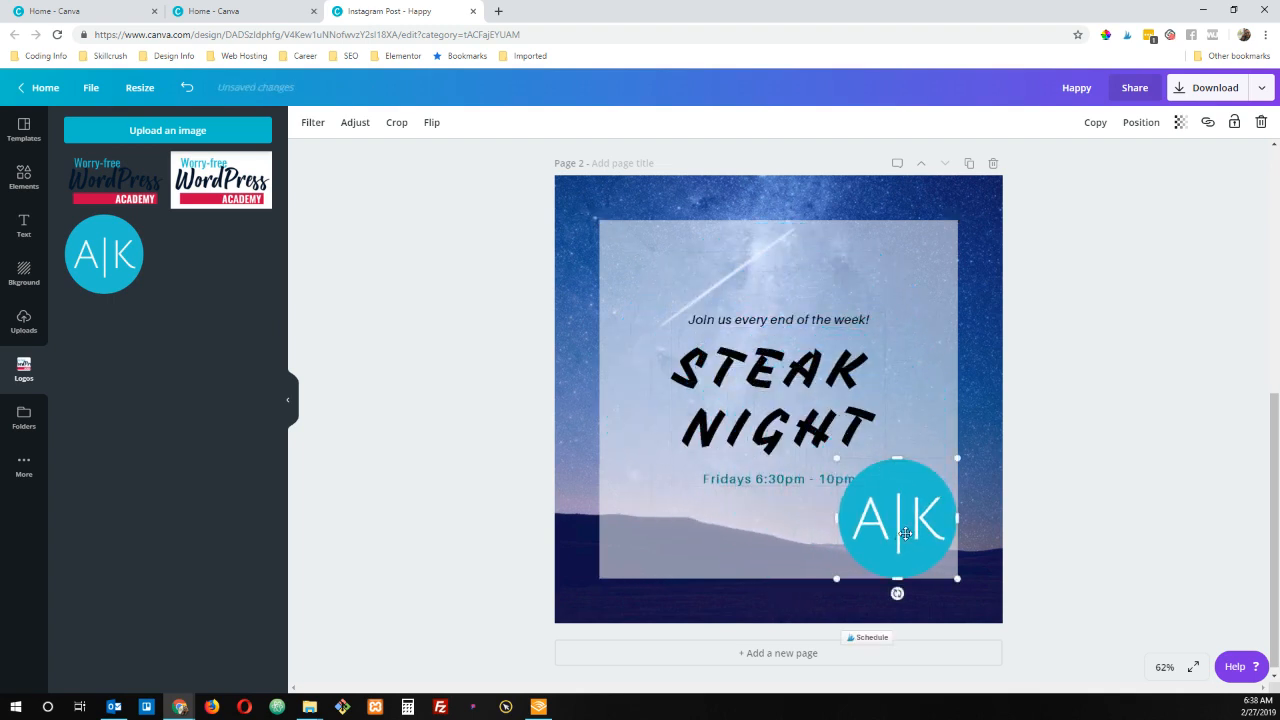
pyautogui.moveTo(905, 533); pyautogui.dragTo(806, 555)
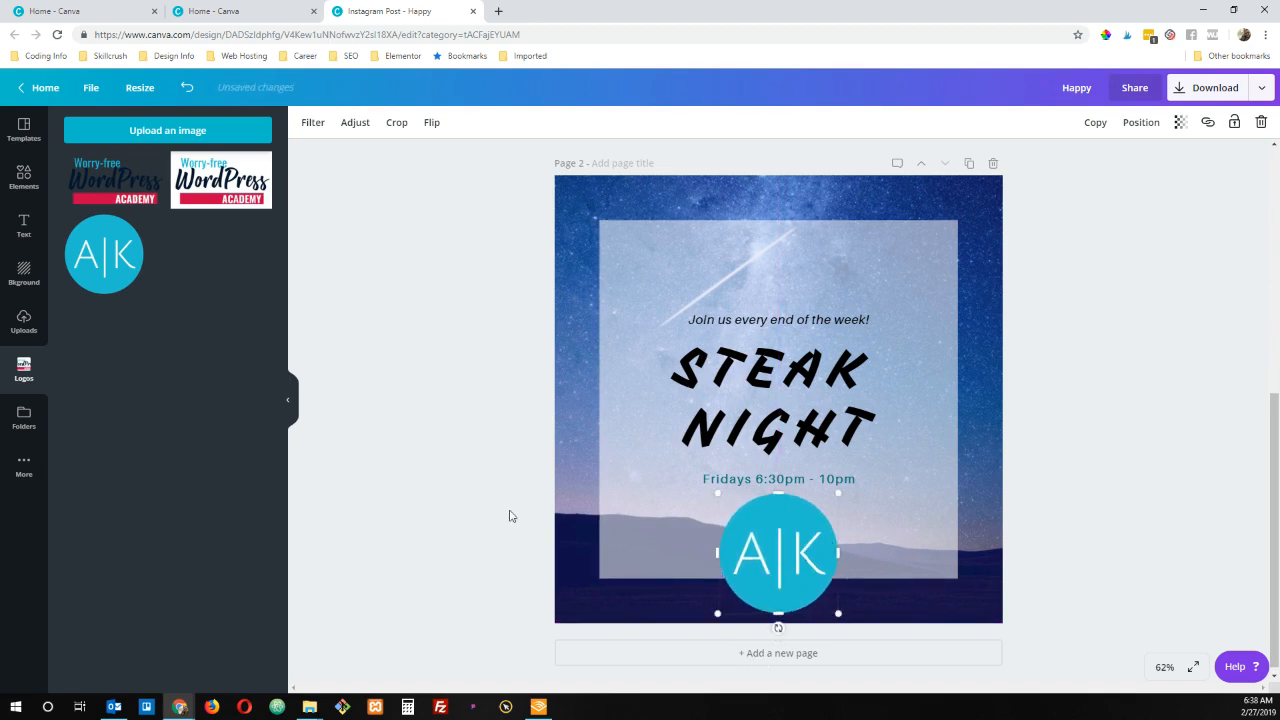
# Add a third page and delete its starry photo and solid blue background to leave it blank.
pyautogui.click(24, 418)
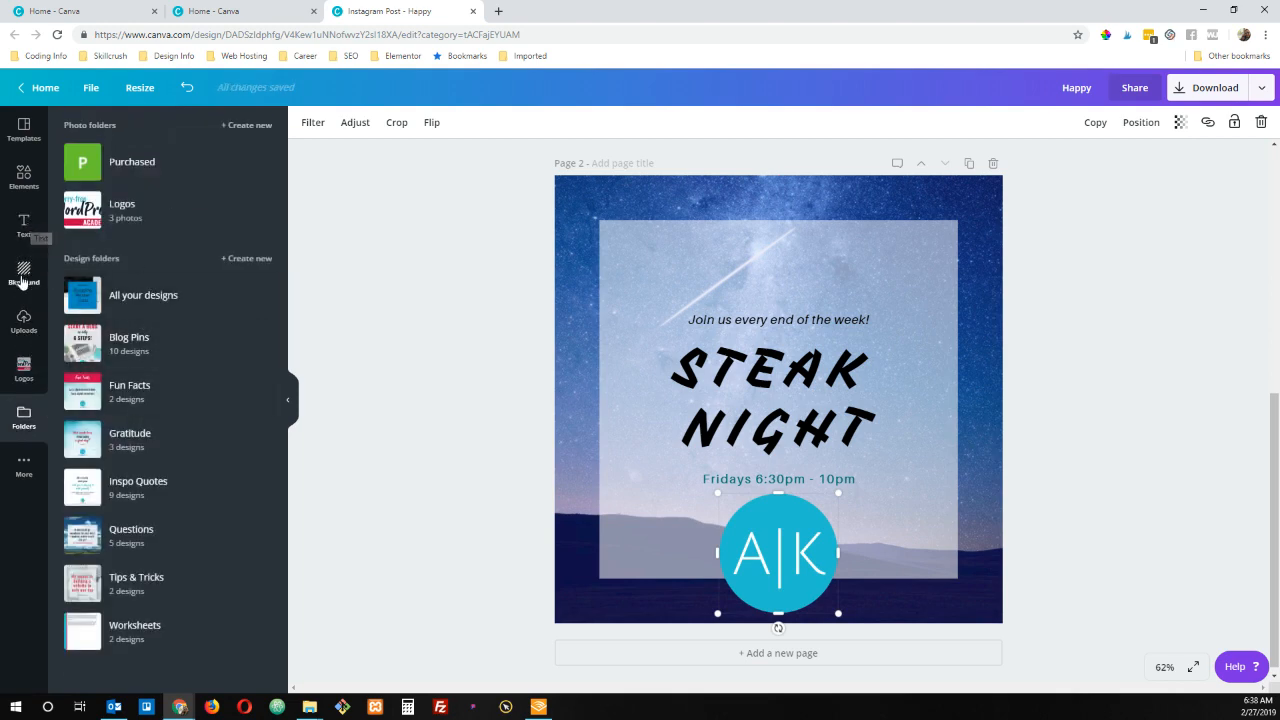
pyautogui.click(21, 129)
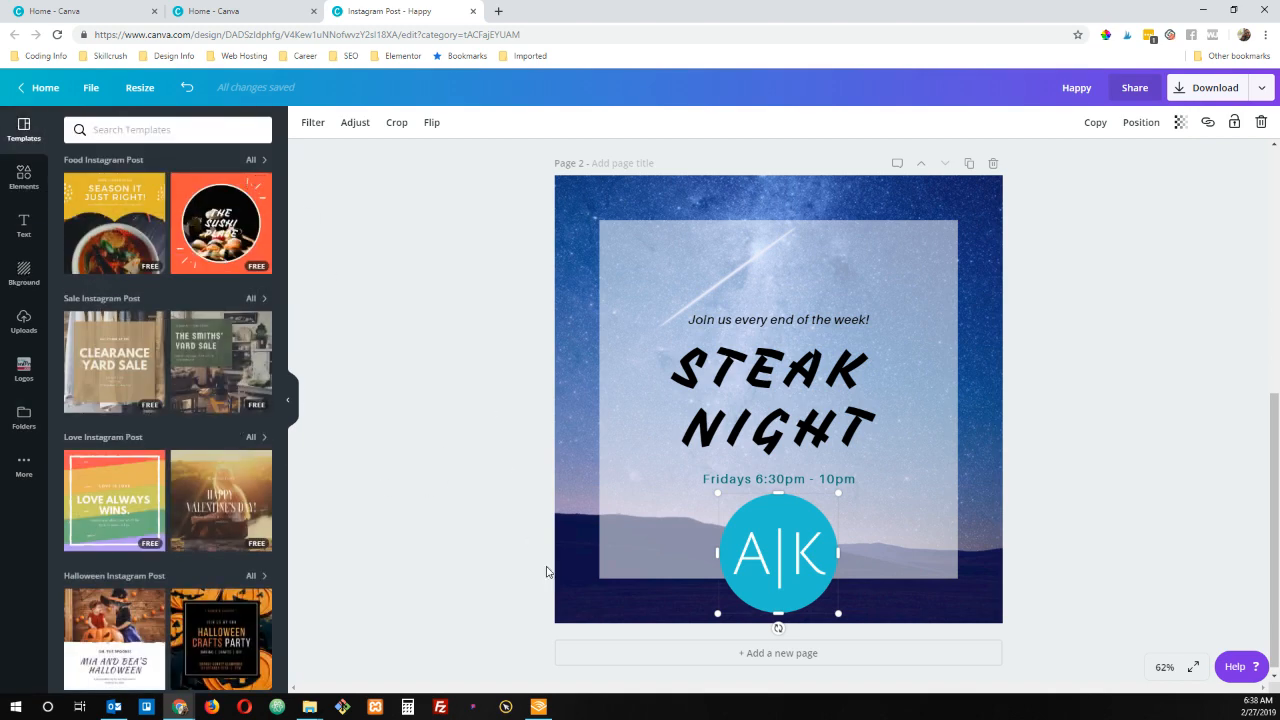
pyautogui.click(766, 654)
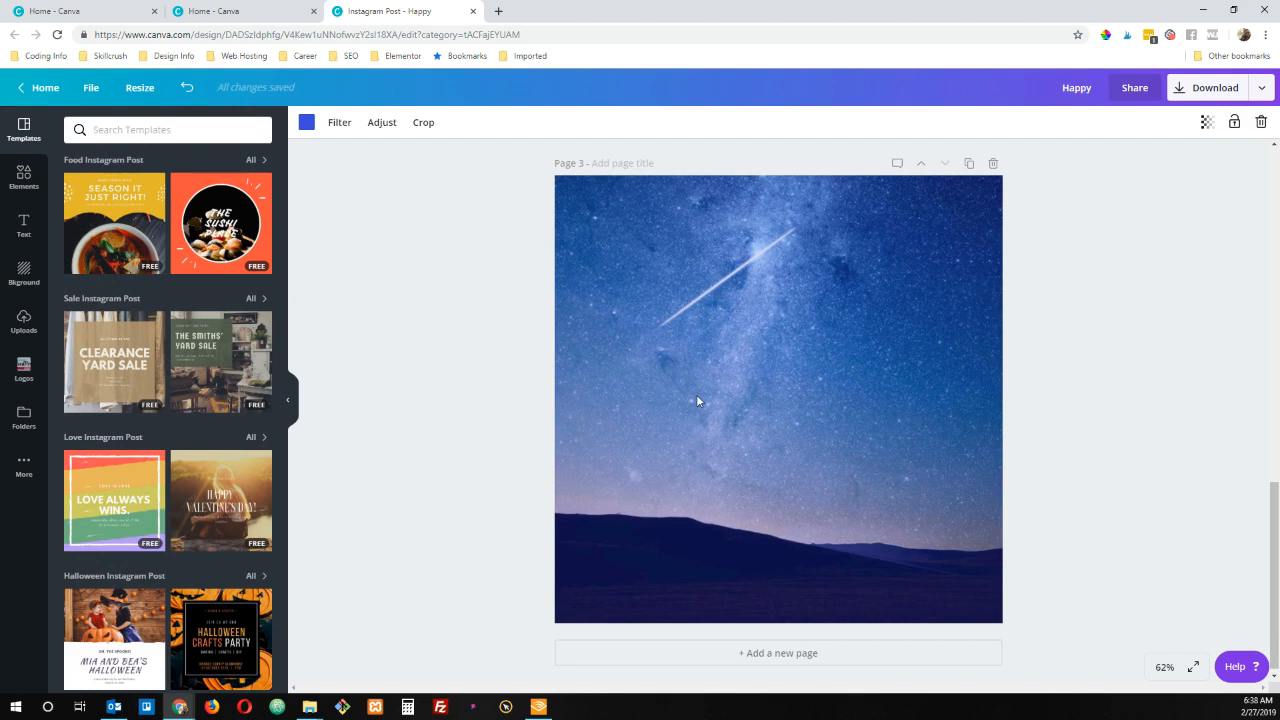
pyautogui.doubleClick(697, 396)
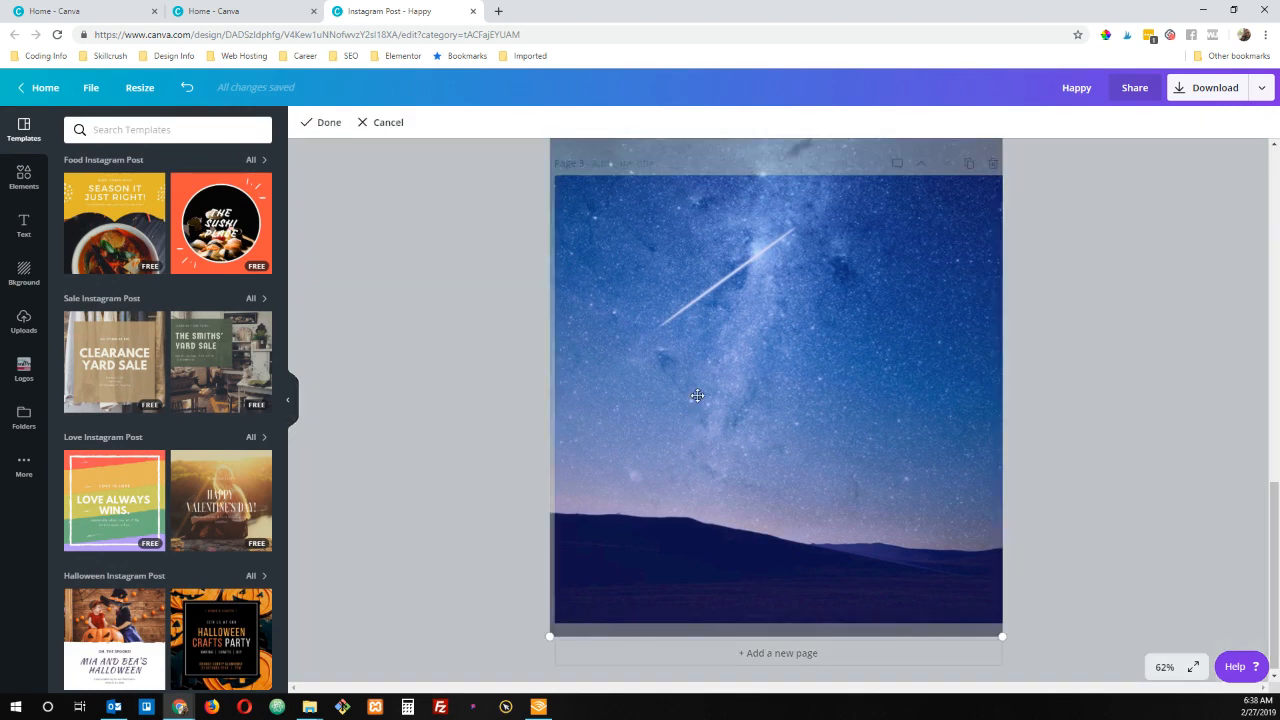
pyautogui.press('Delete')
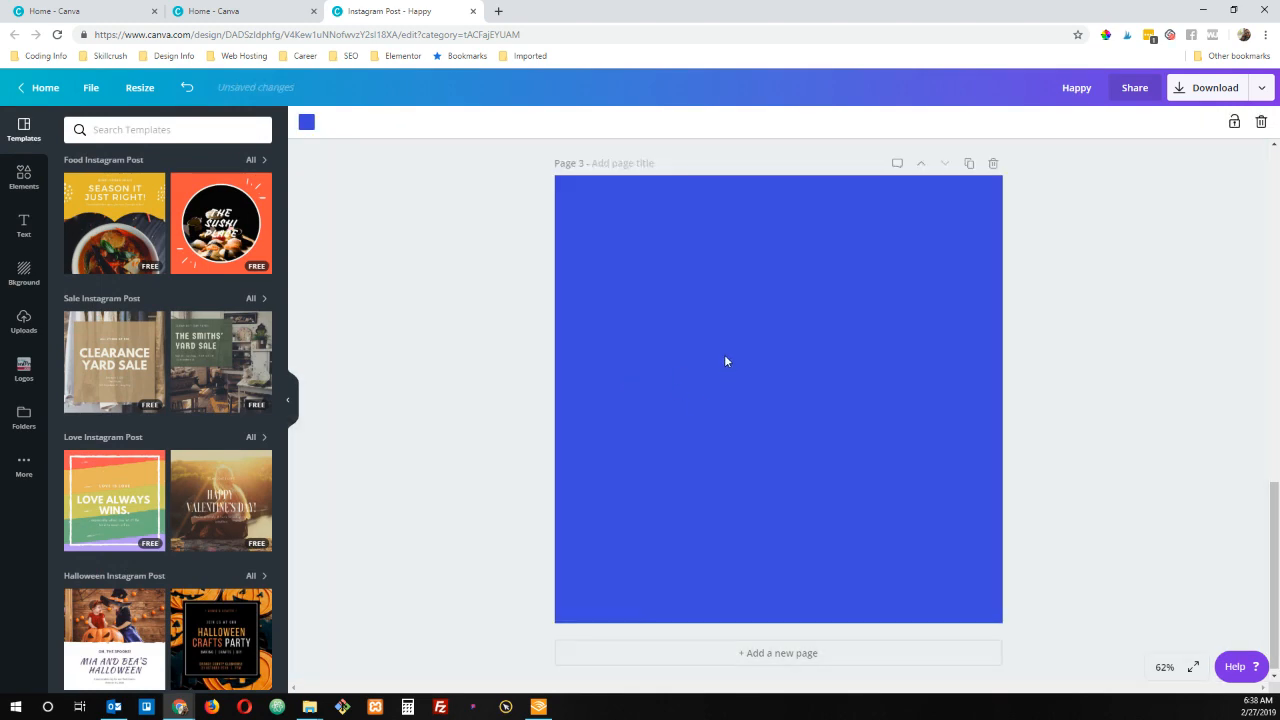
pyautogui.press('Delete')
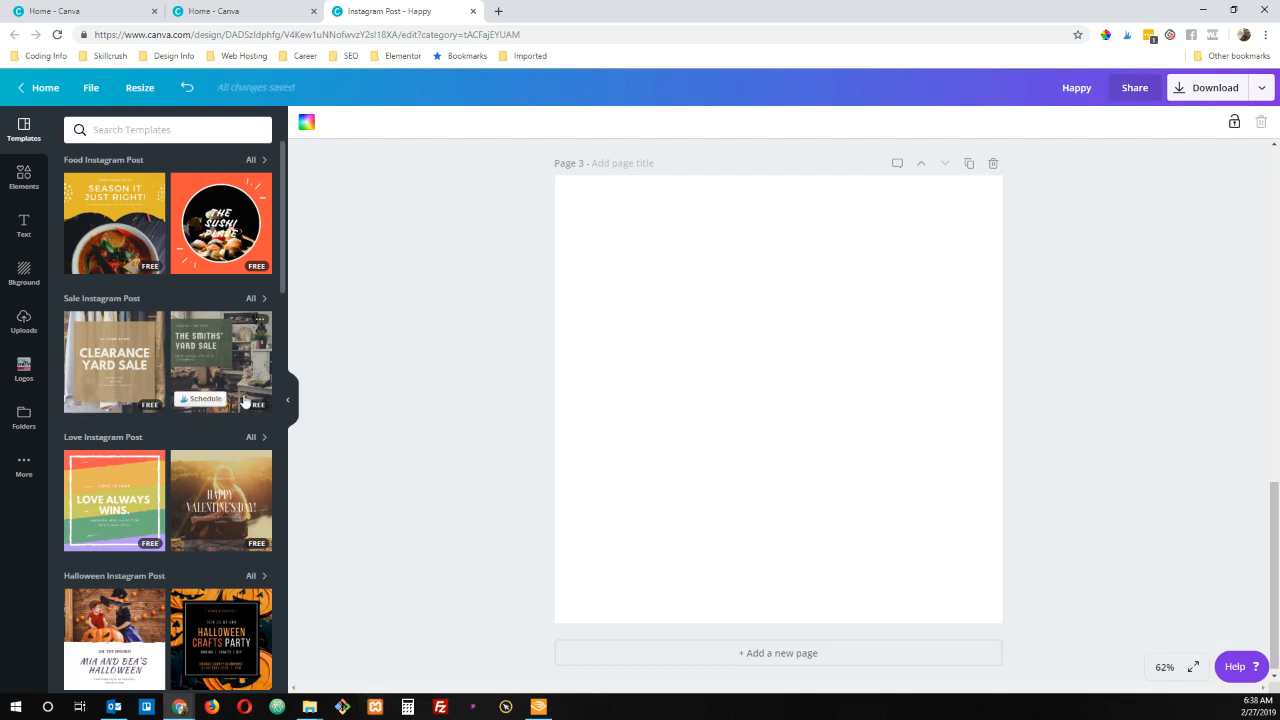
# Apply the Summer Instagram Post template with the William Shakespeare quote in a white circle to page 3.
pyautogui.scroll(-1, 245, 401)
pyautogui.scroll(-3, 245, 401)
pyautogui.scroll(-3, 222, 478)
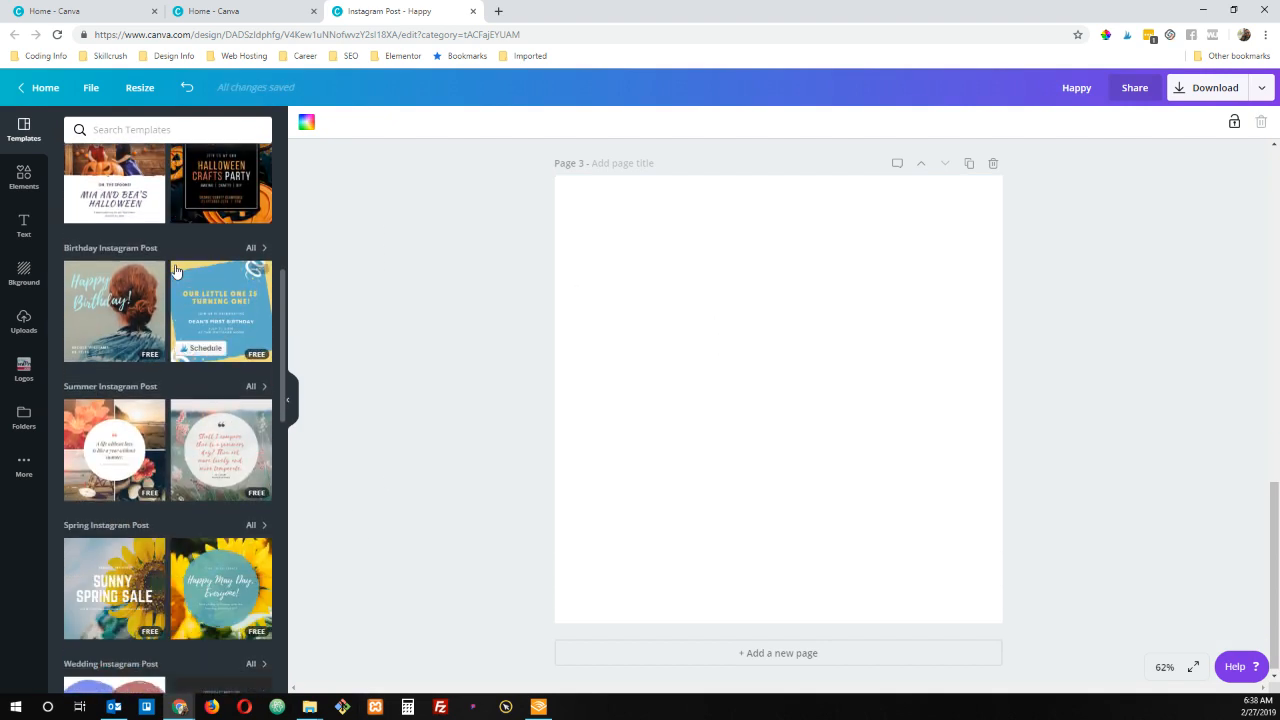
pyautogui.click(198, 468)
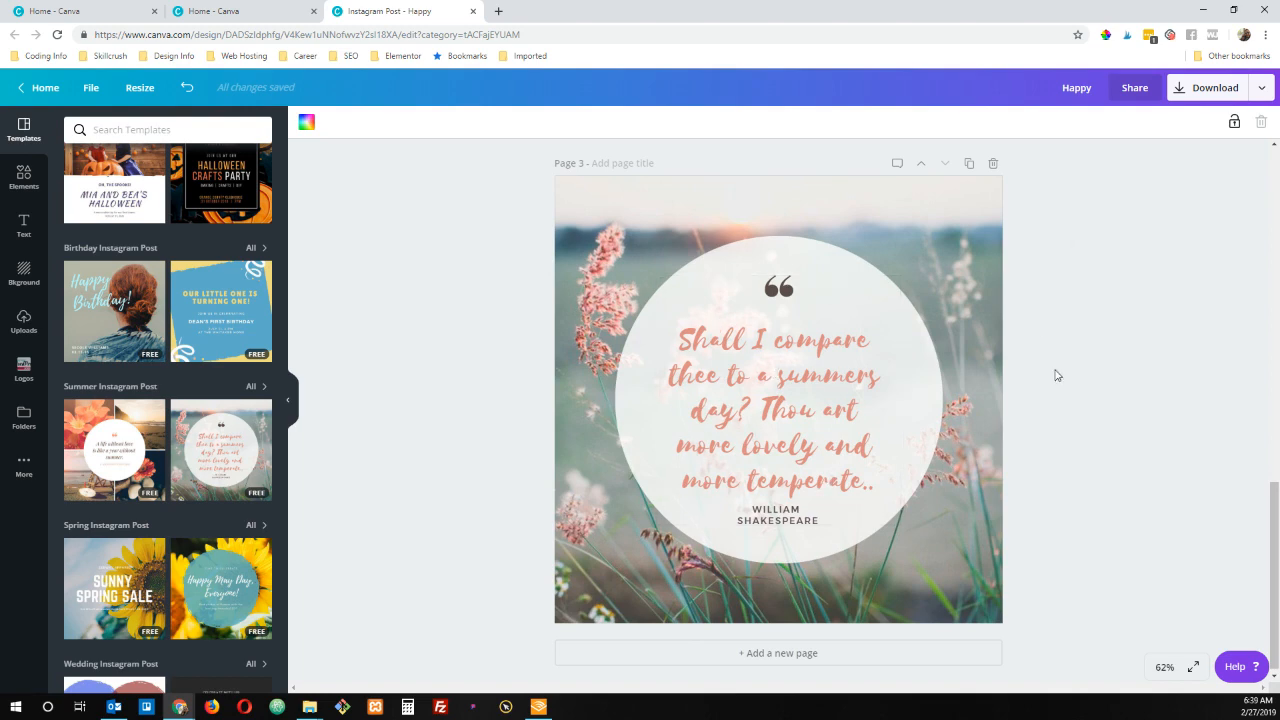
pyautogui.scroll(10, 1055, 375)
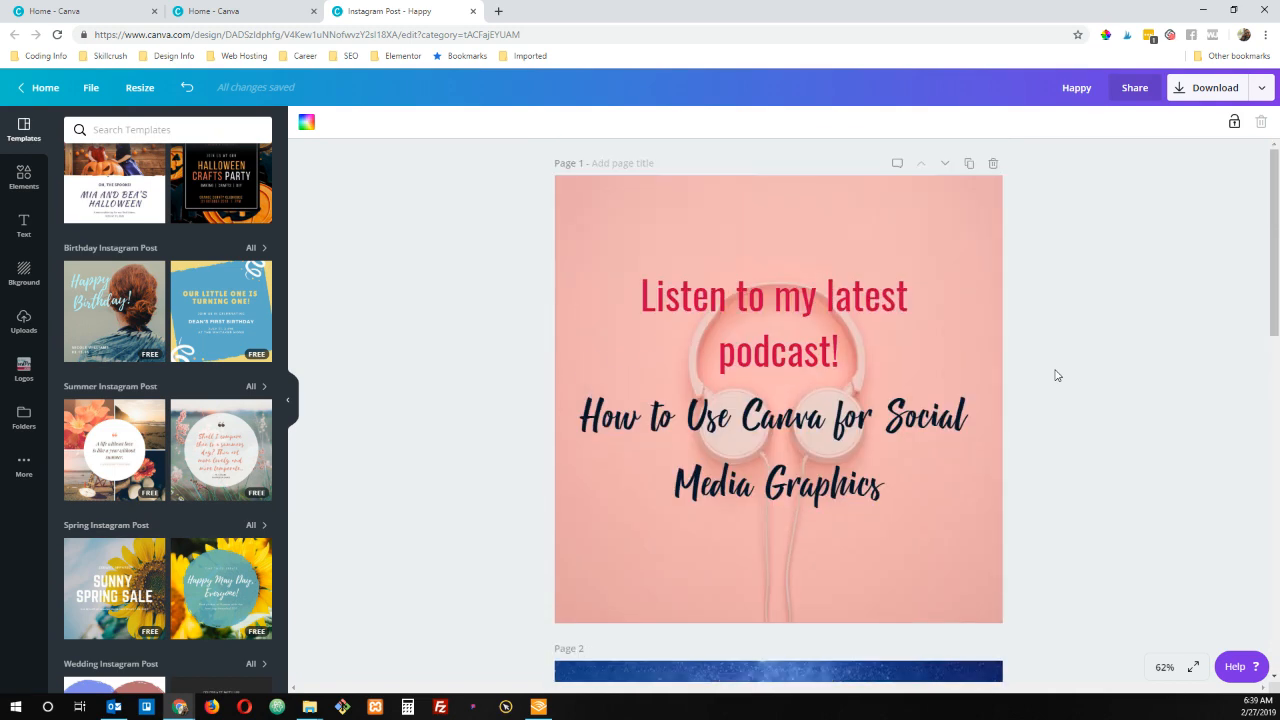